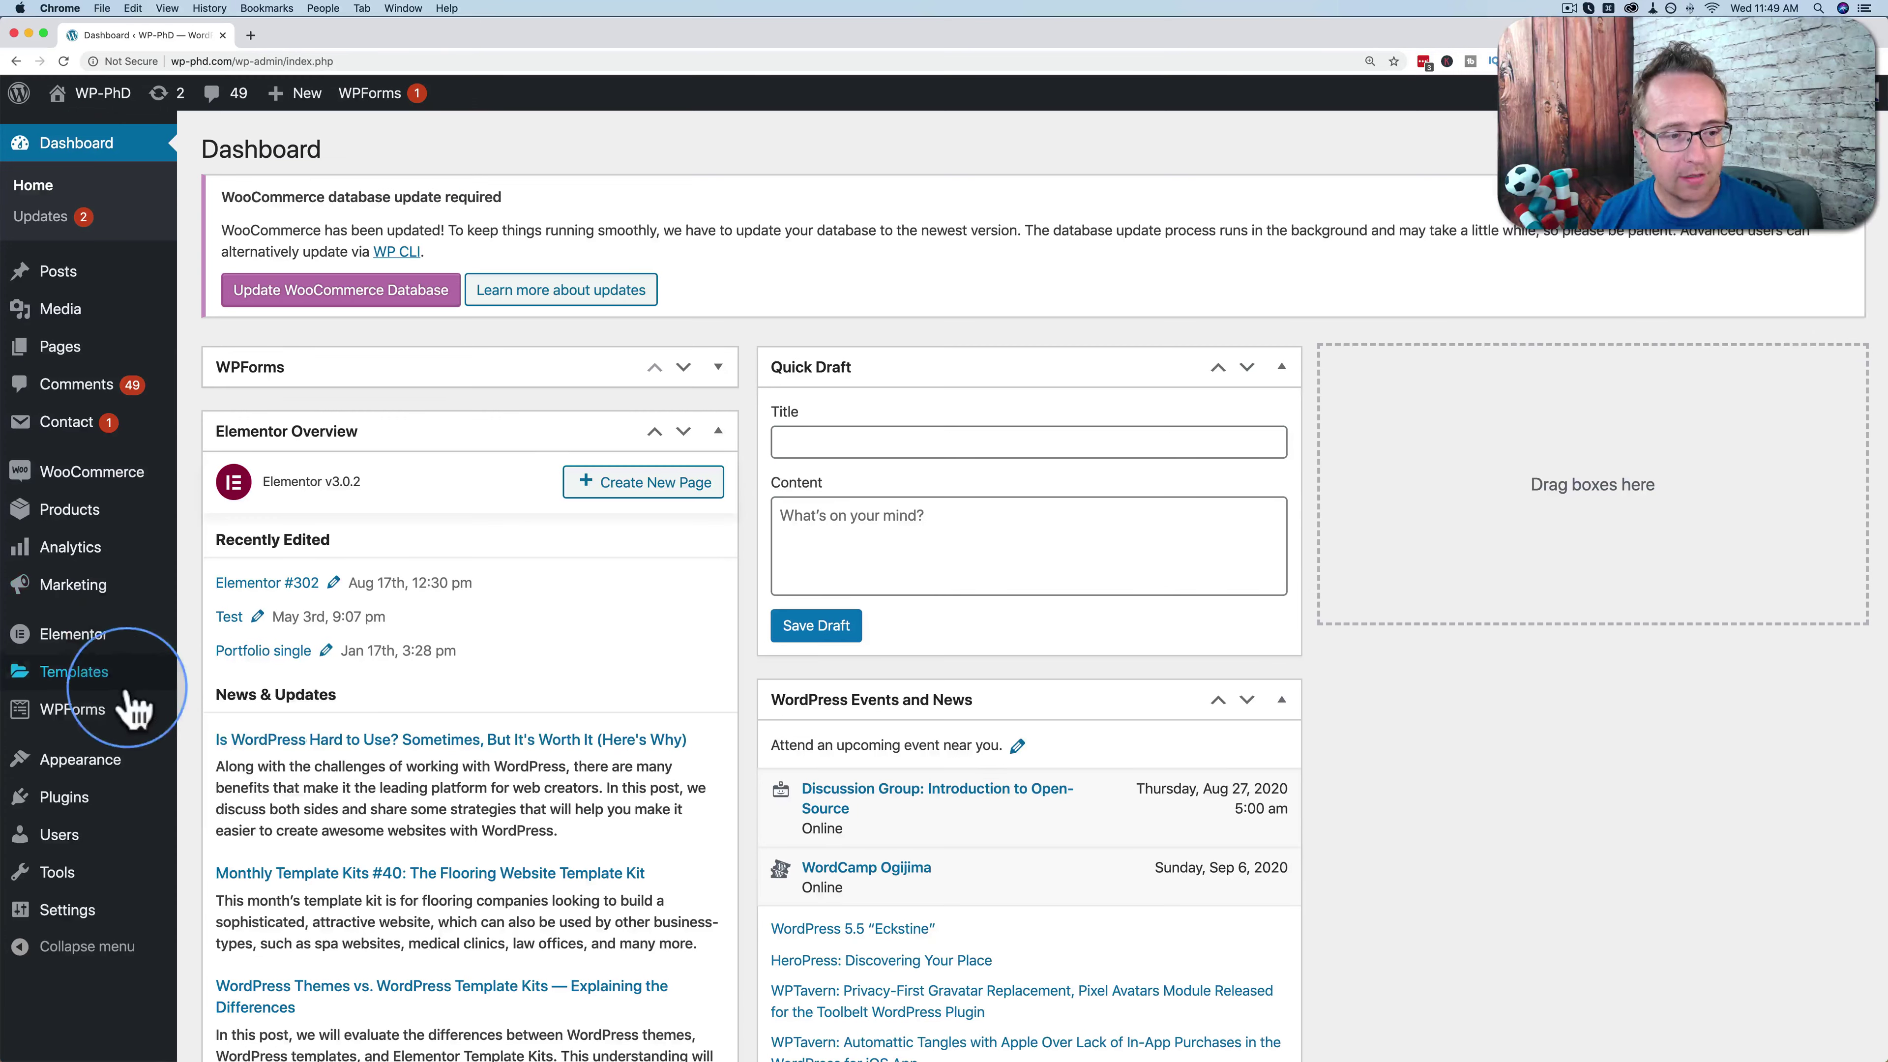
Upload fs-poster-last.zip as a new plugin, install it and activate FS Poster.
mouse_move(74, 807)
click(238, 839)
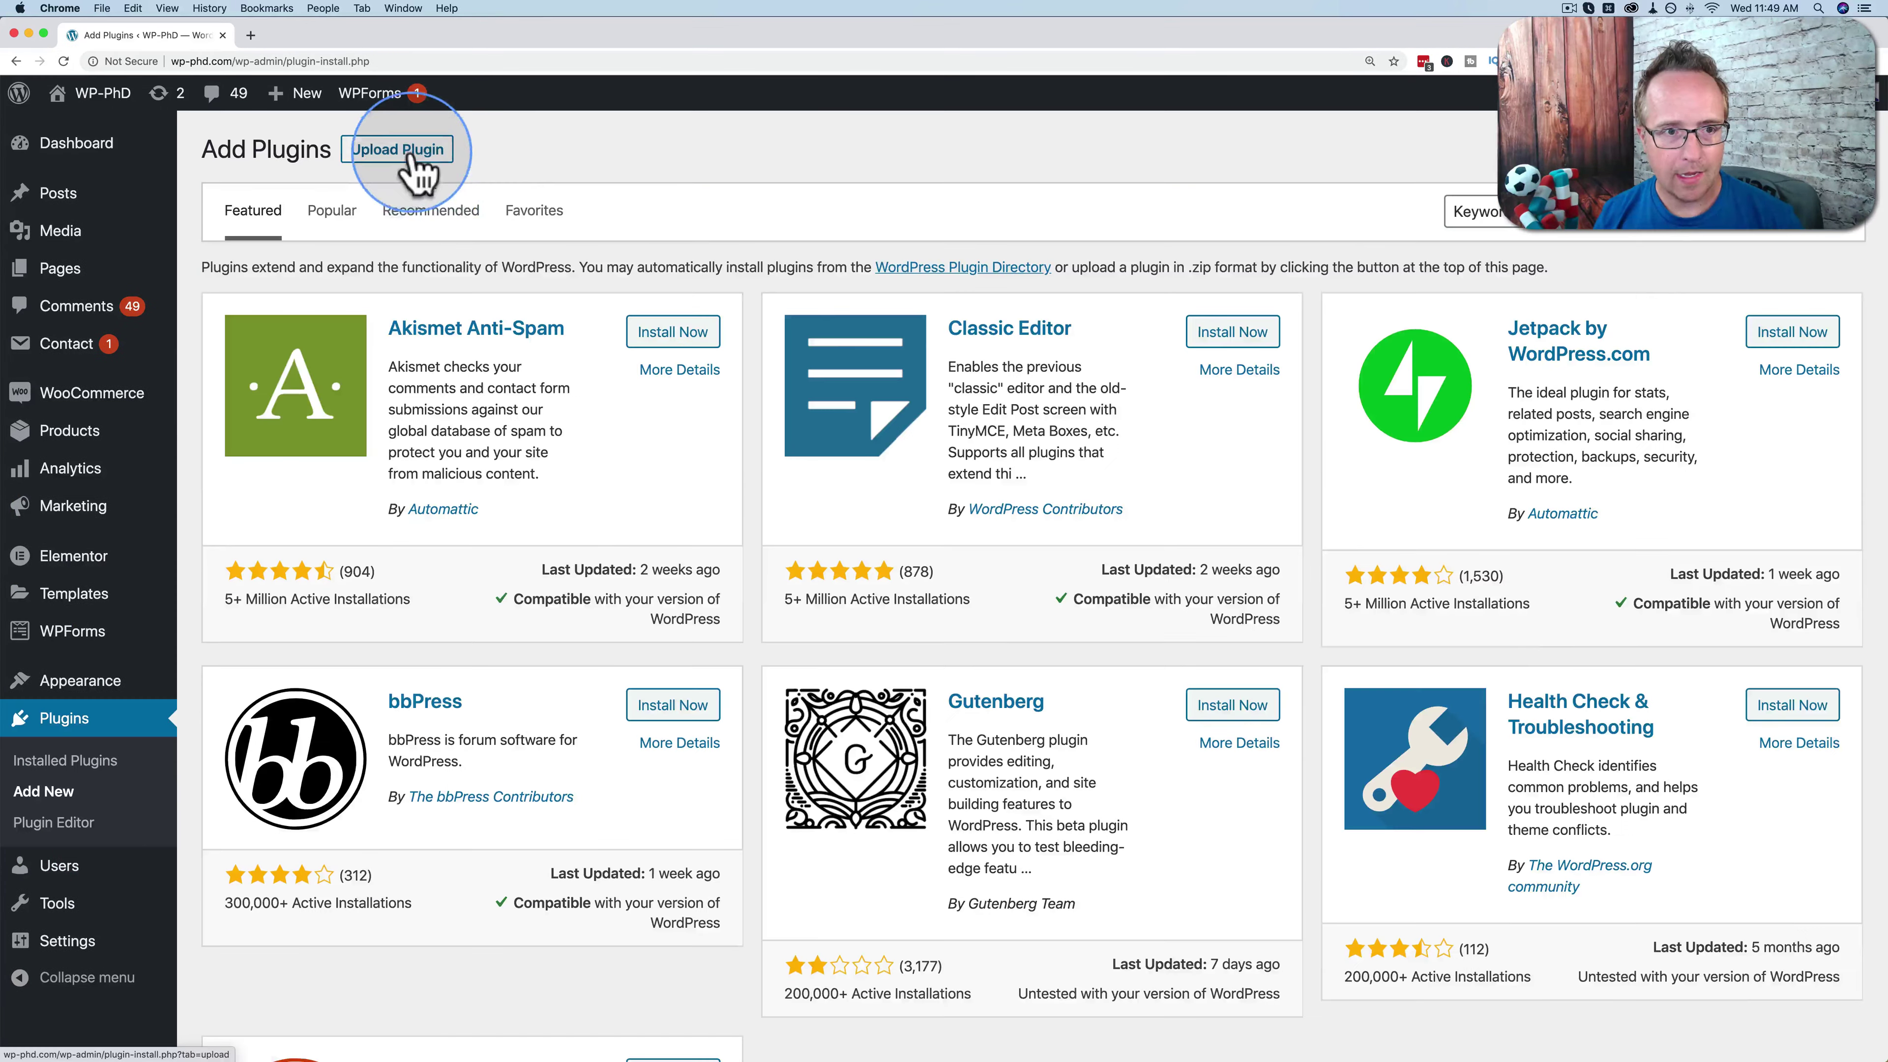
click(405, 157)
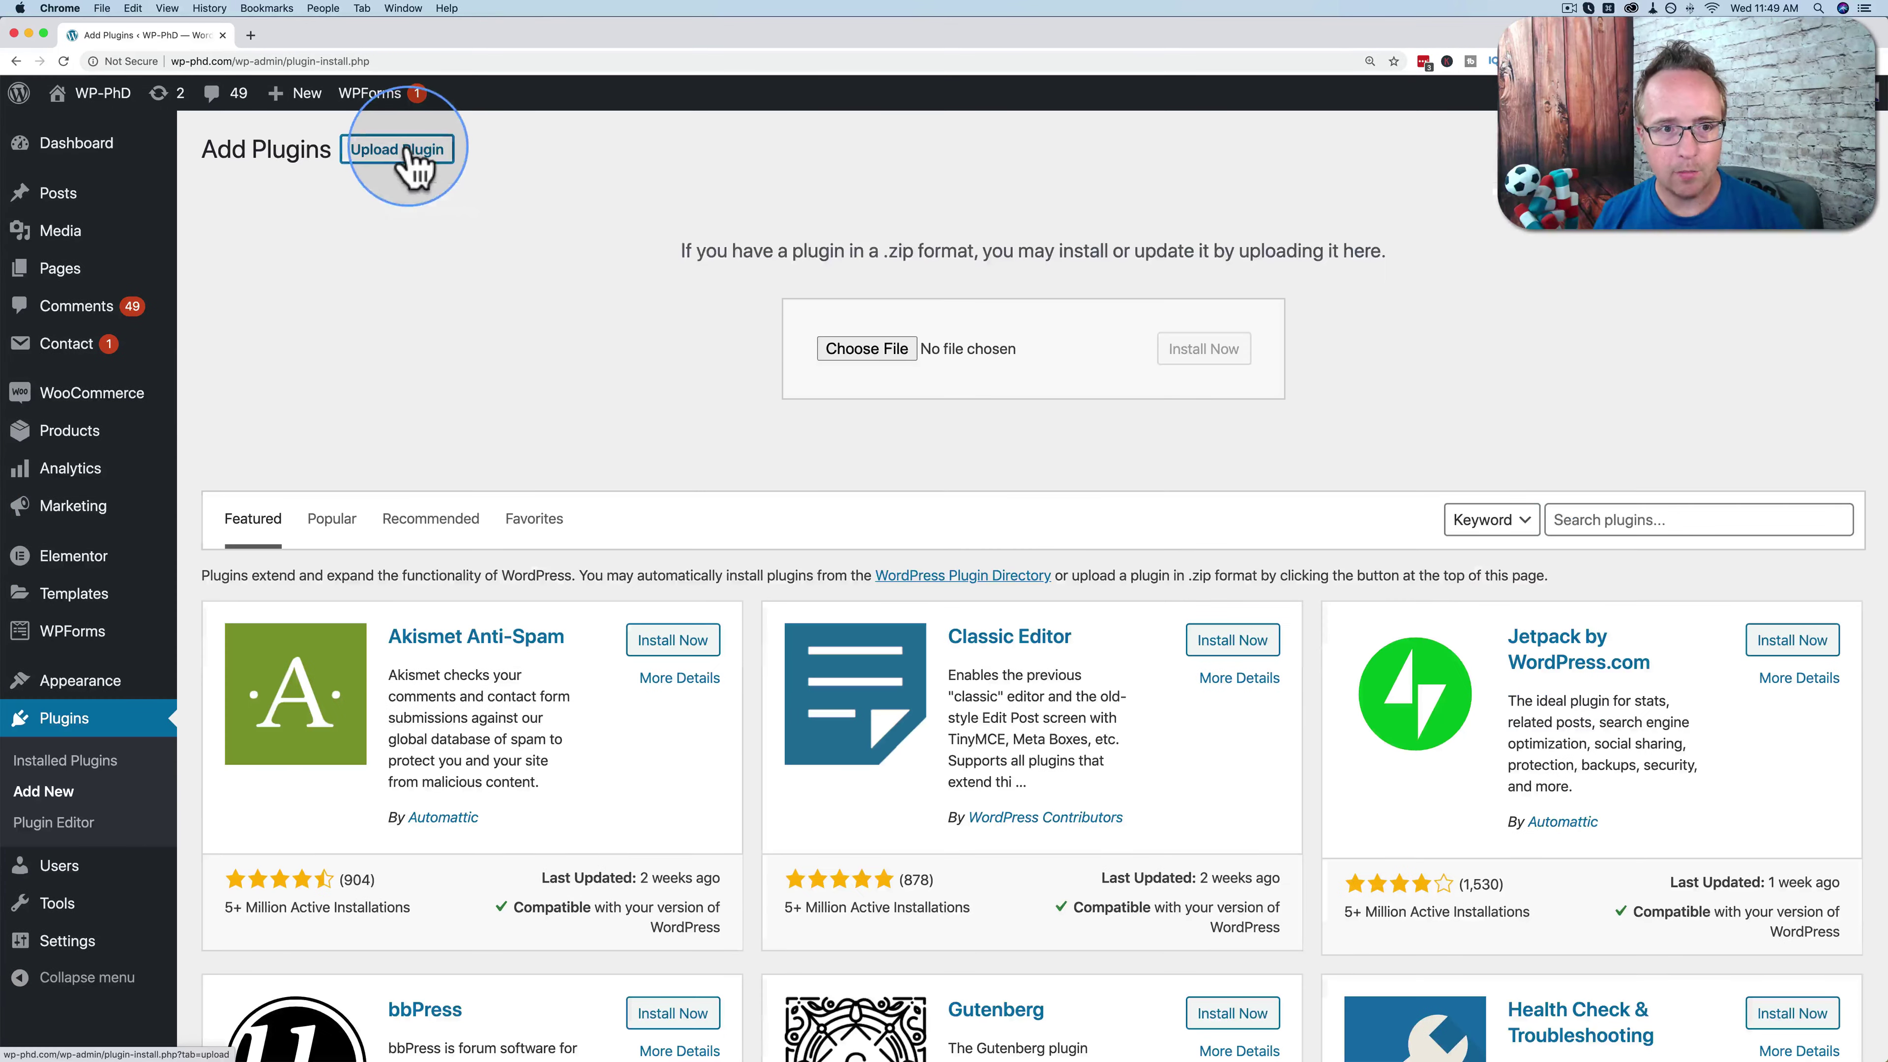
click(868, 350)
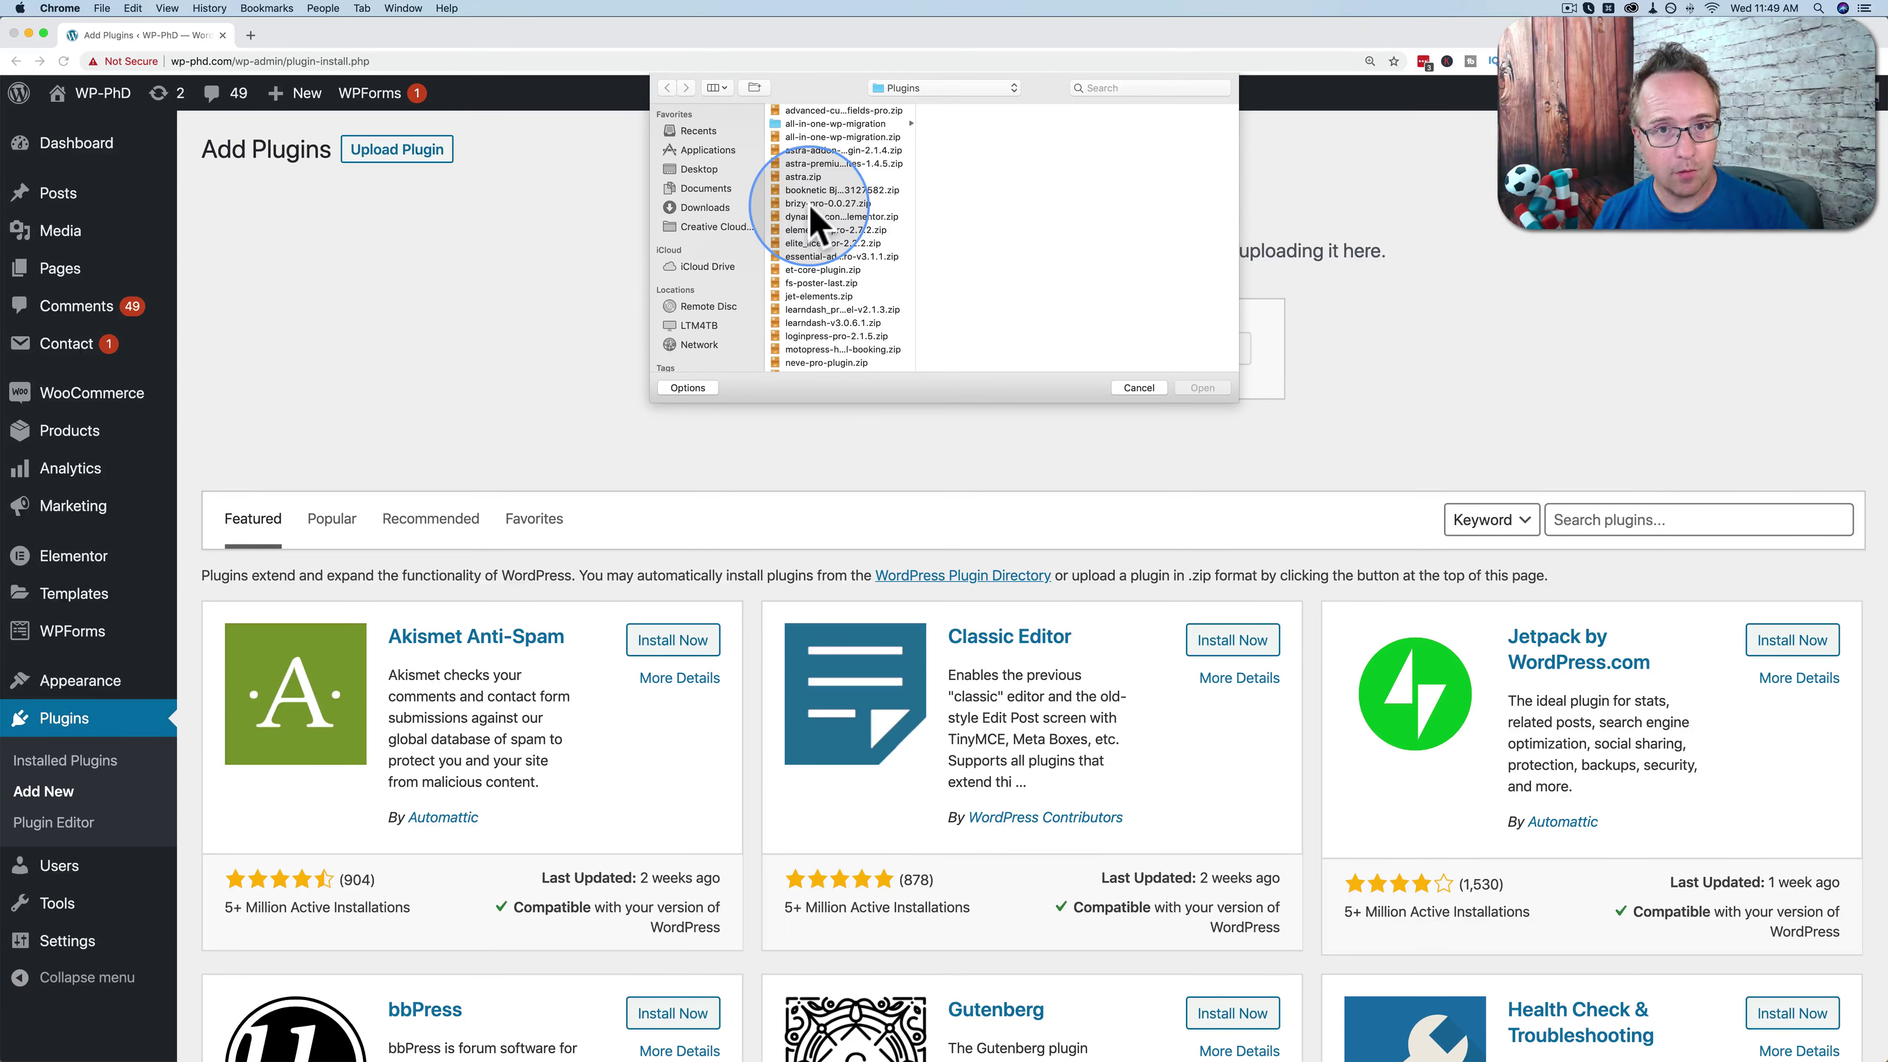
click(810, 282)
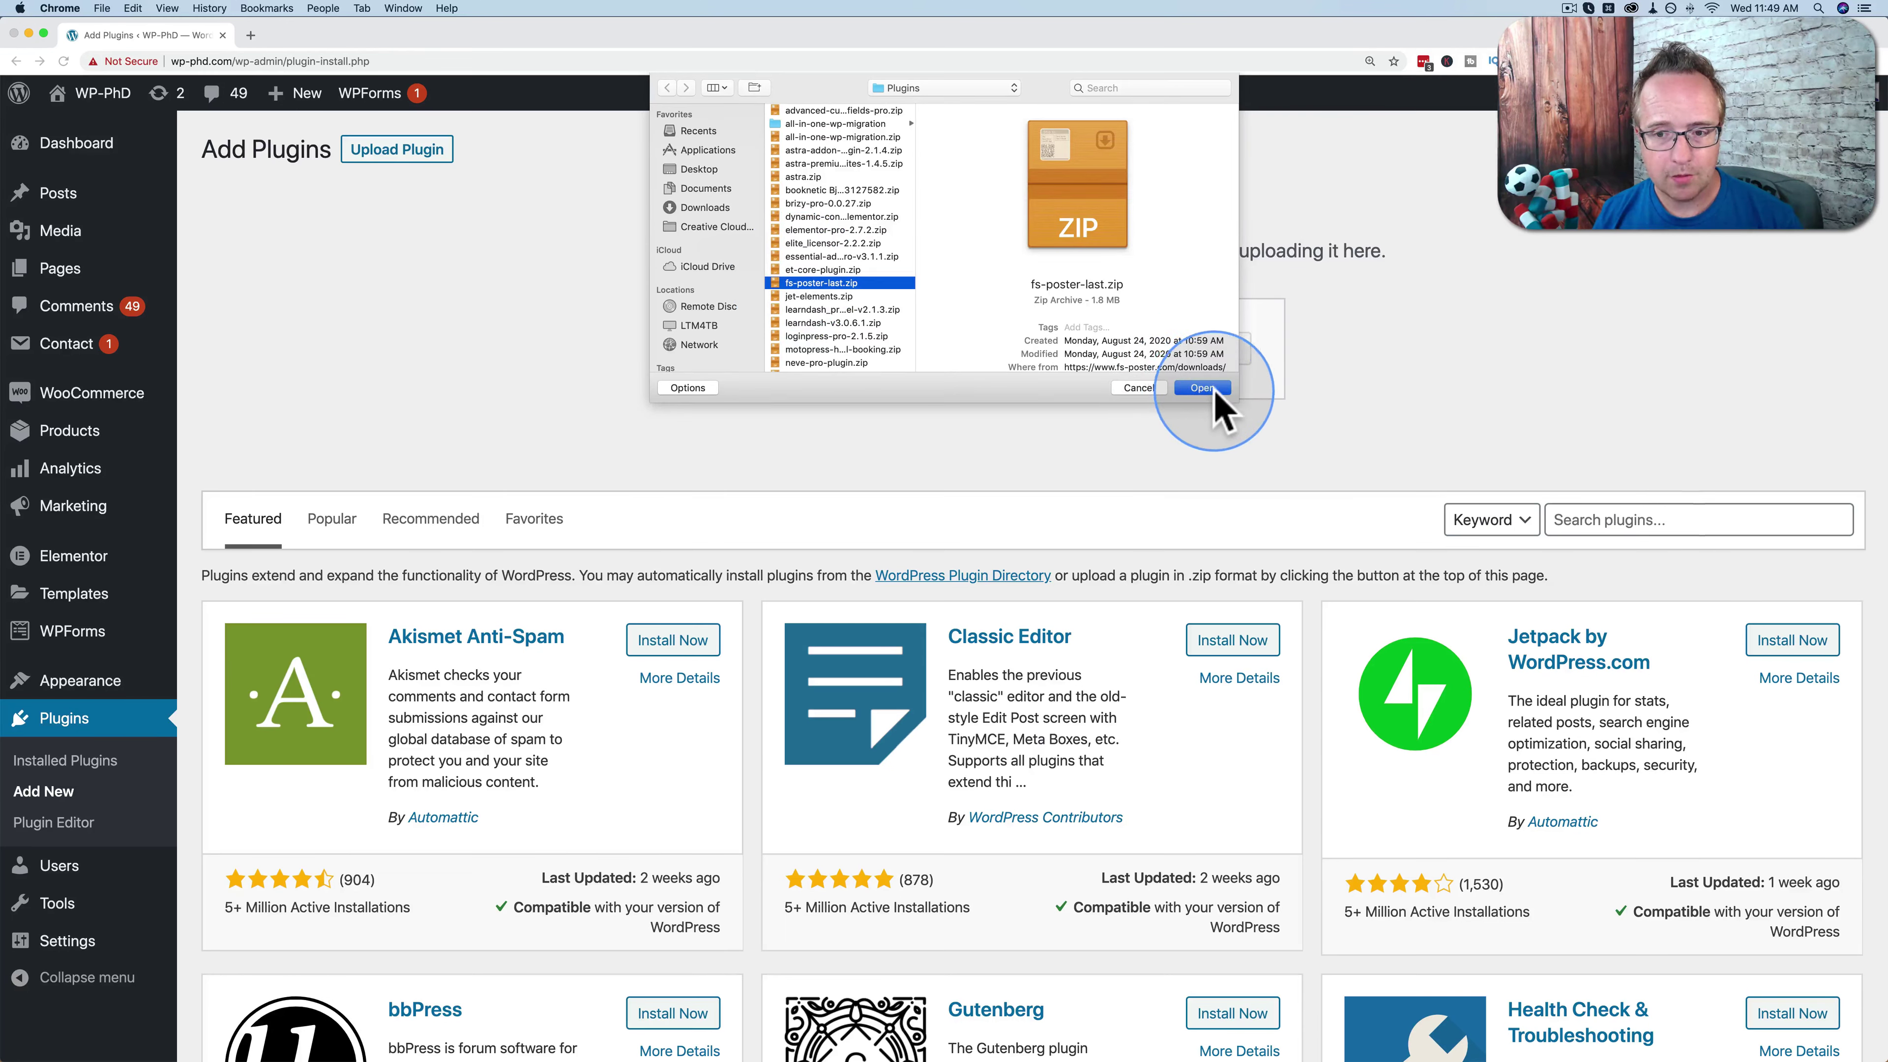
click(1202, 389)
click(1203, 349)
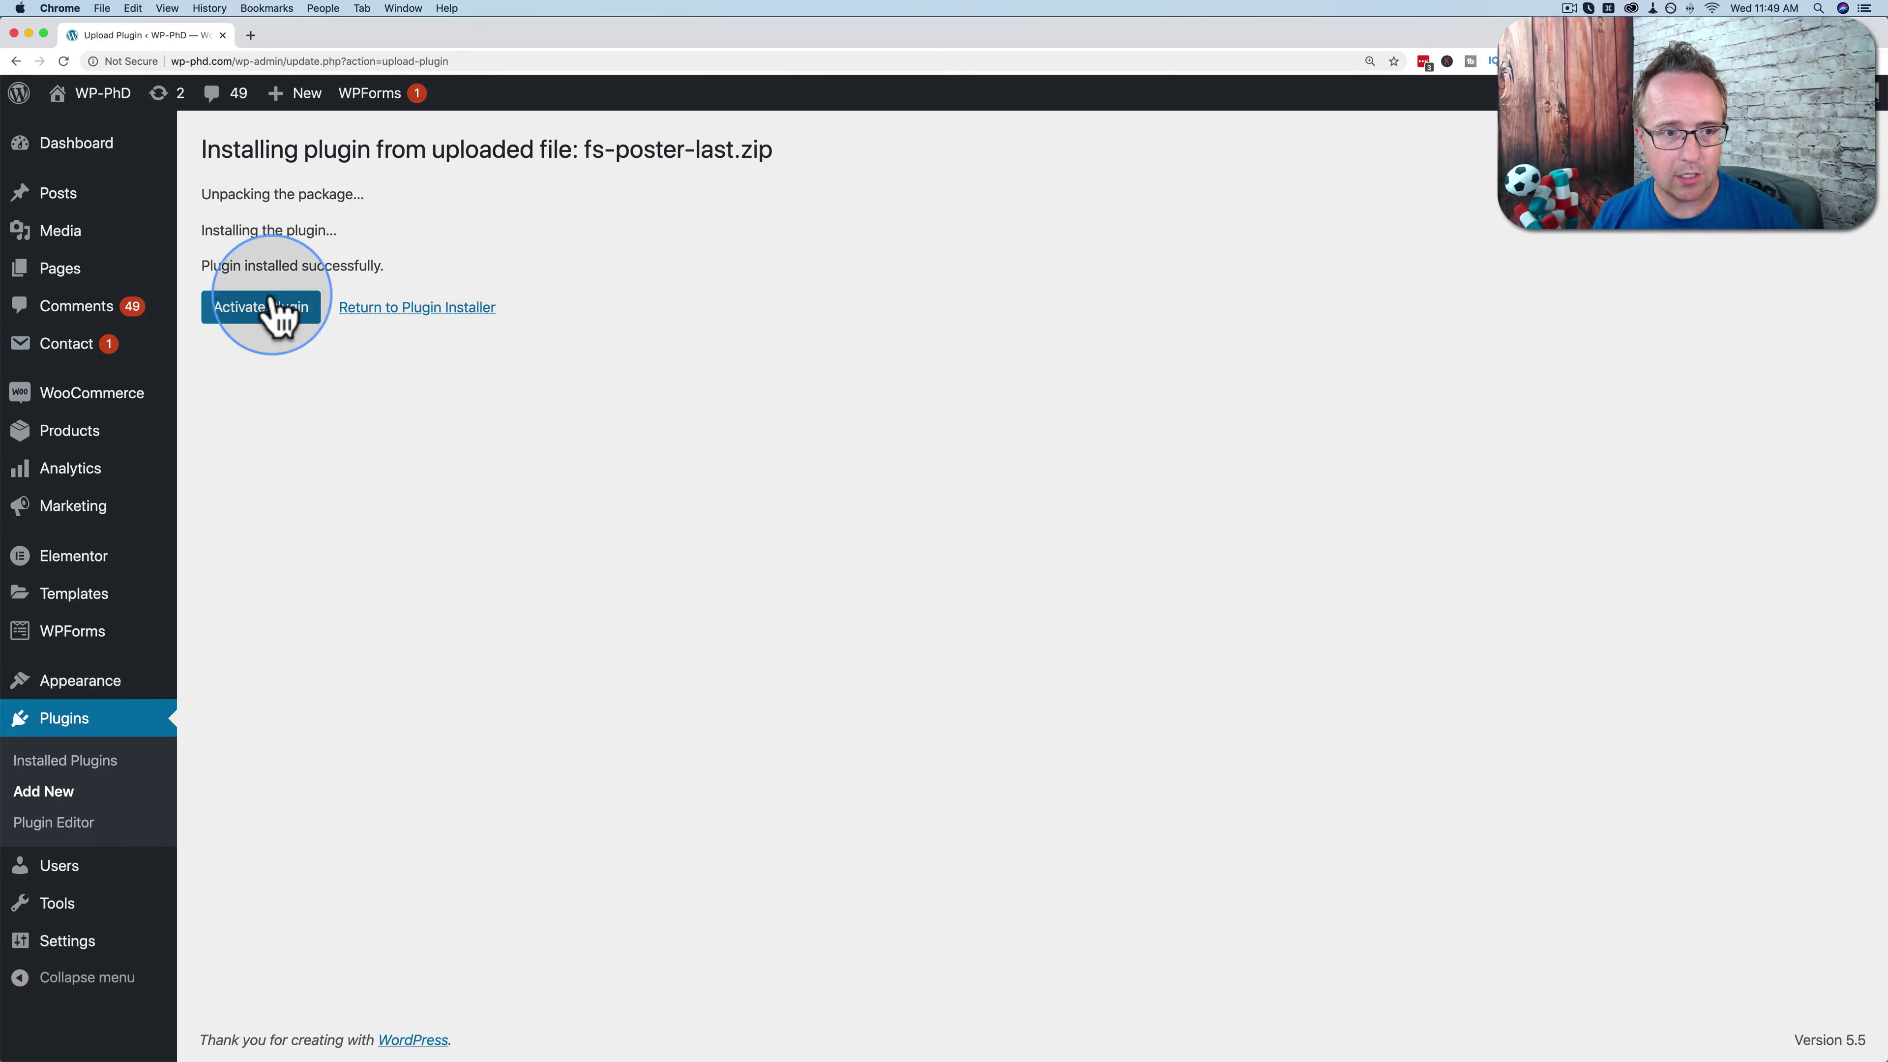
click(257, 310)
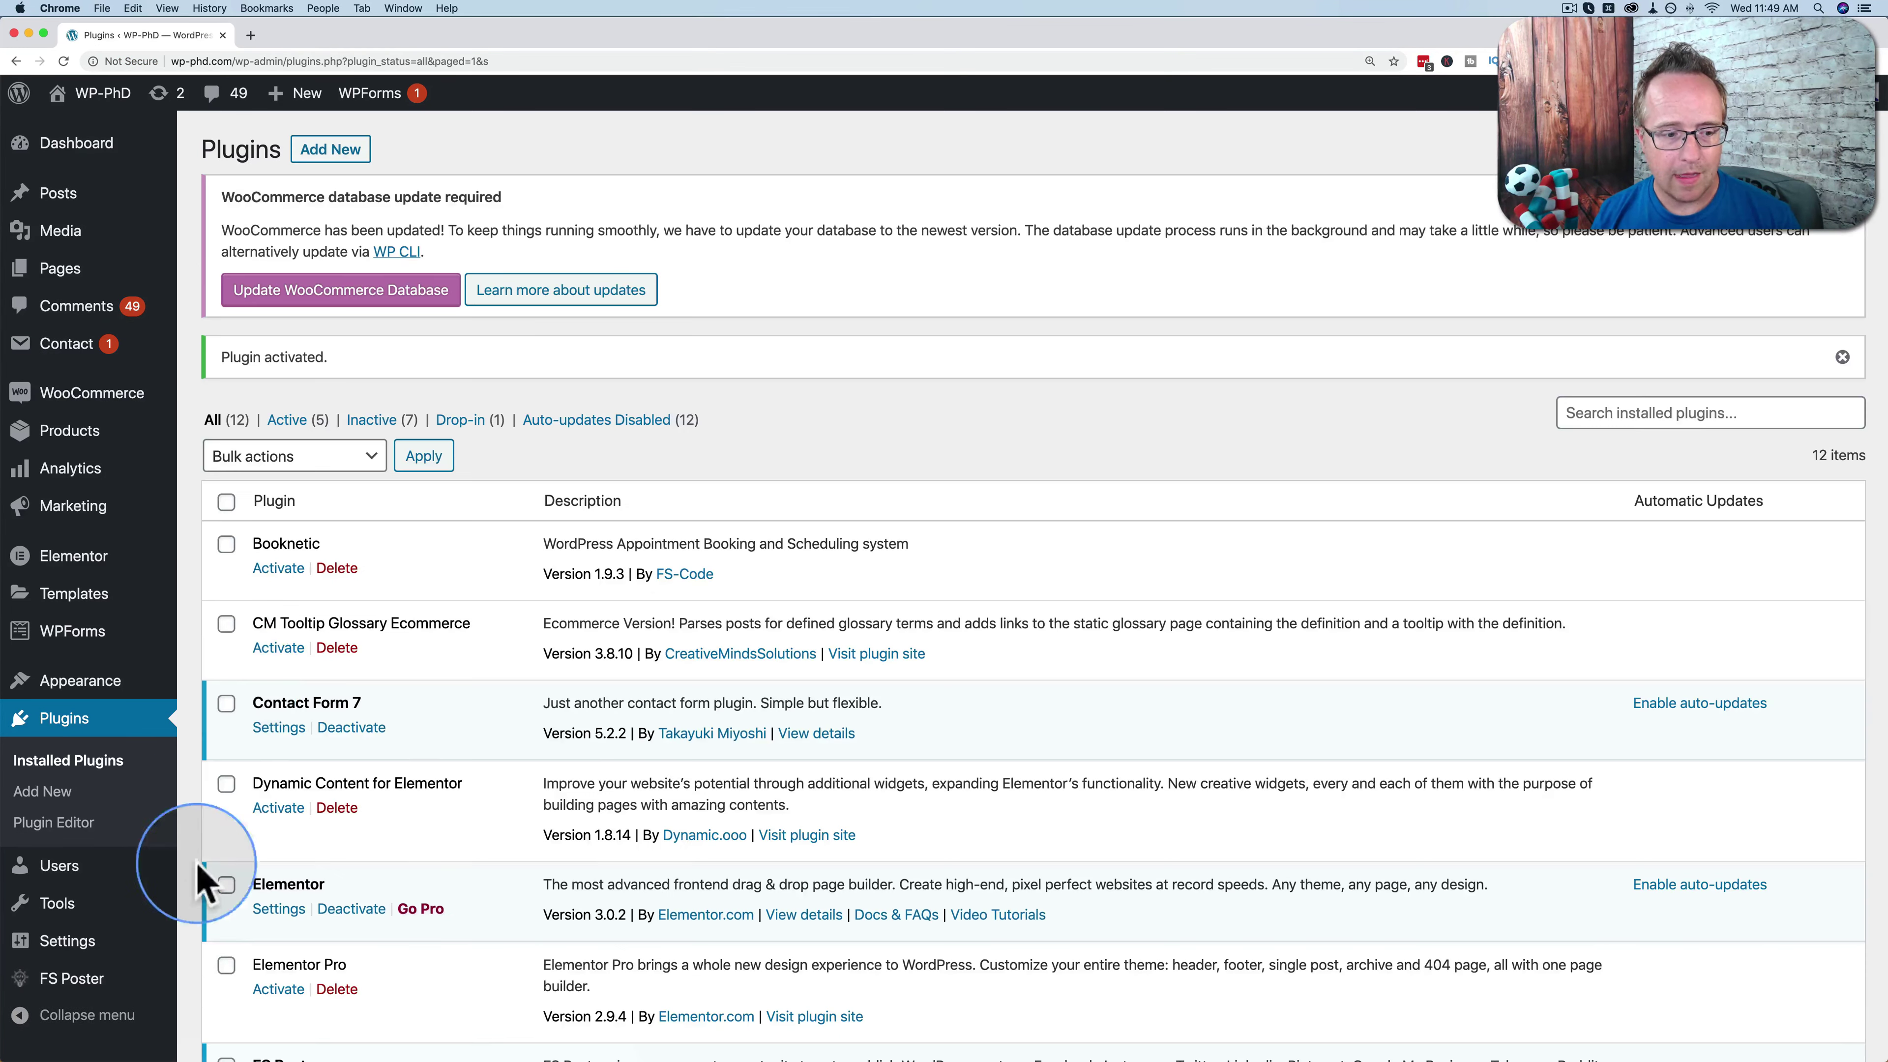
Activate the FS Poster licence with the pasted purchase key, your e-mail and 'Repeat Customer'.
click(106, 988)
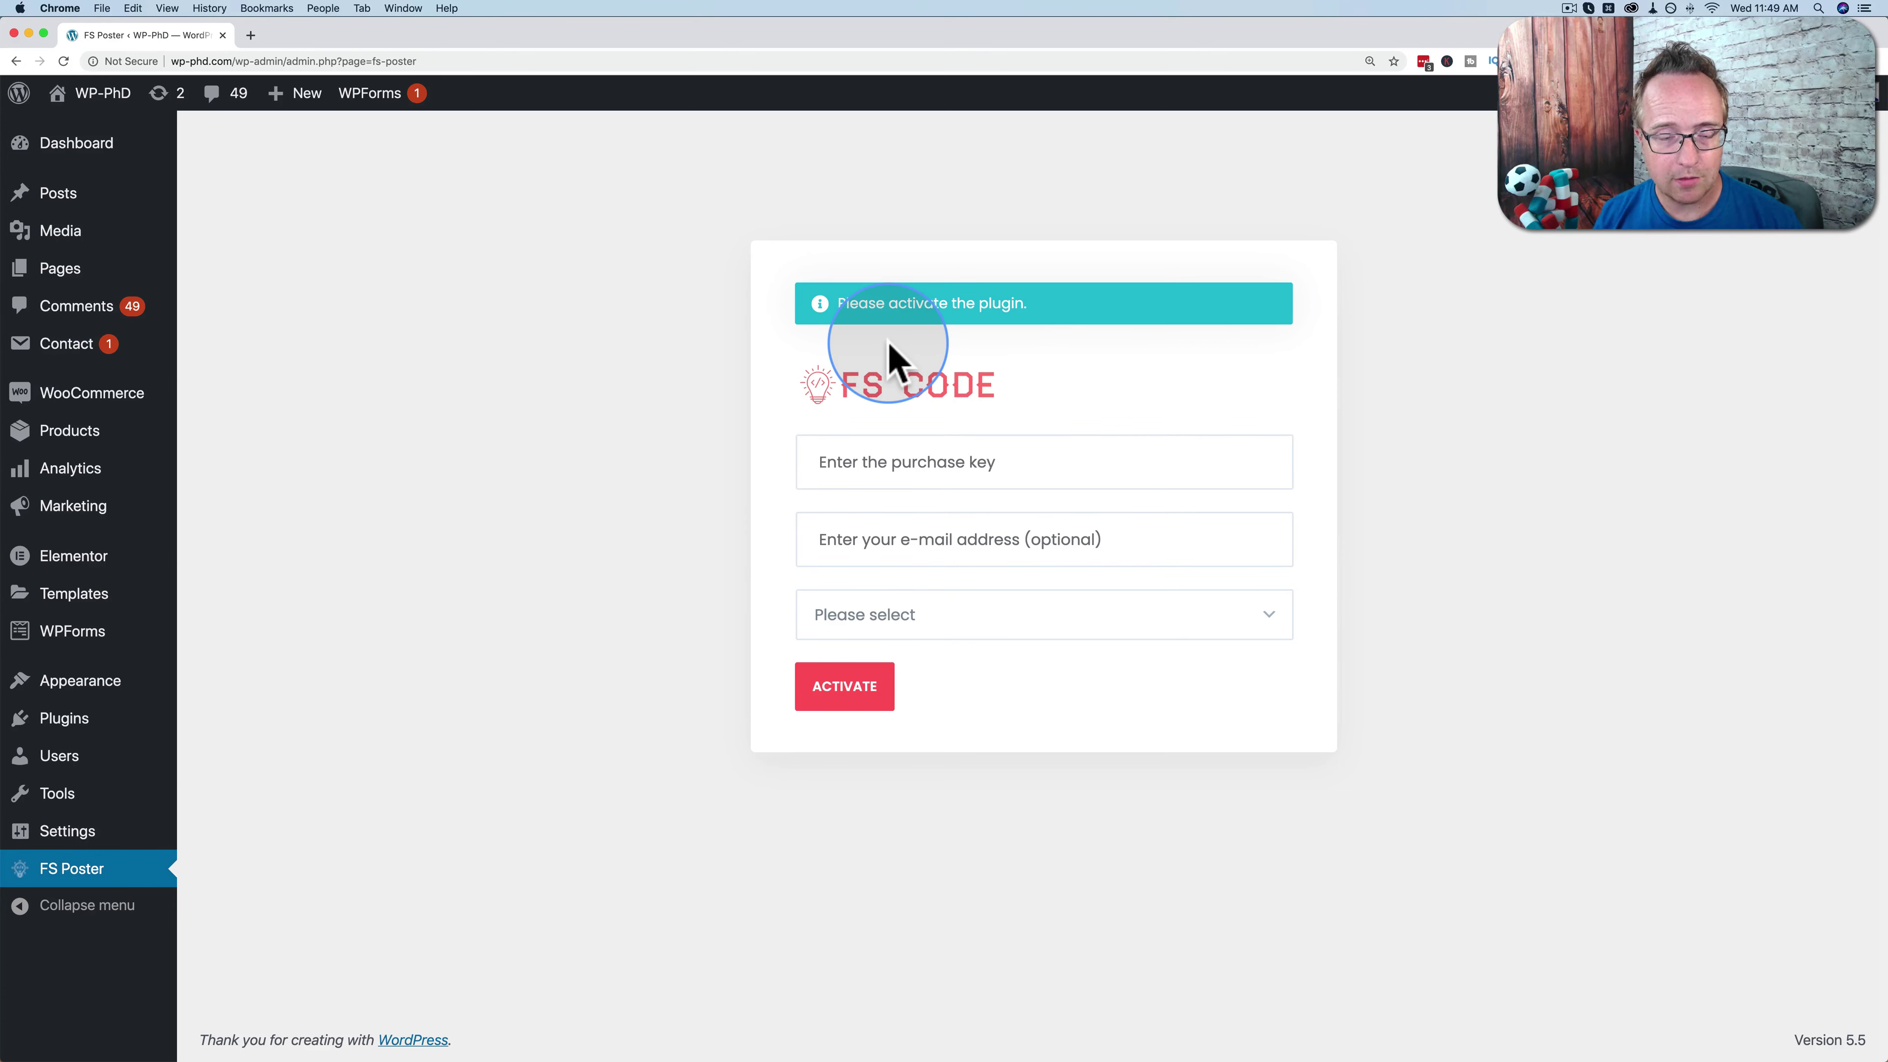
click(927, 472)
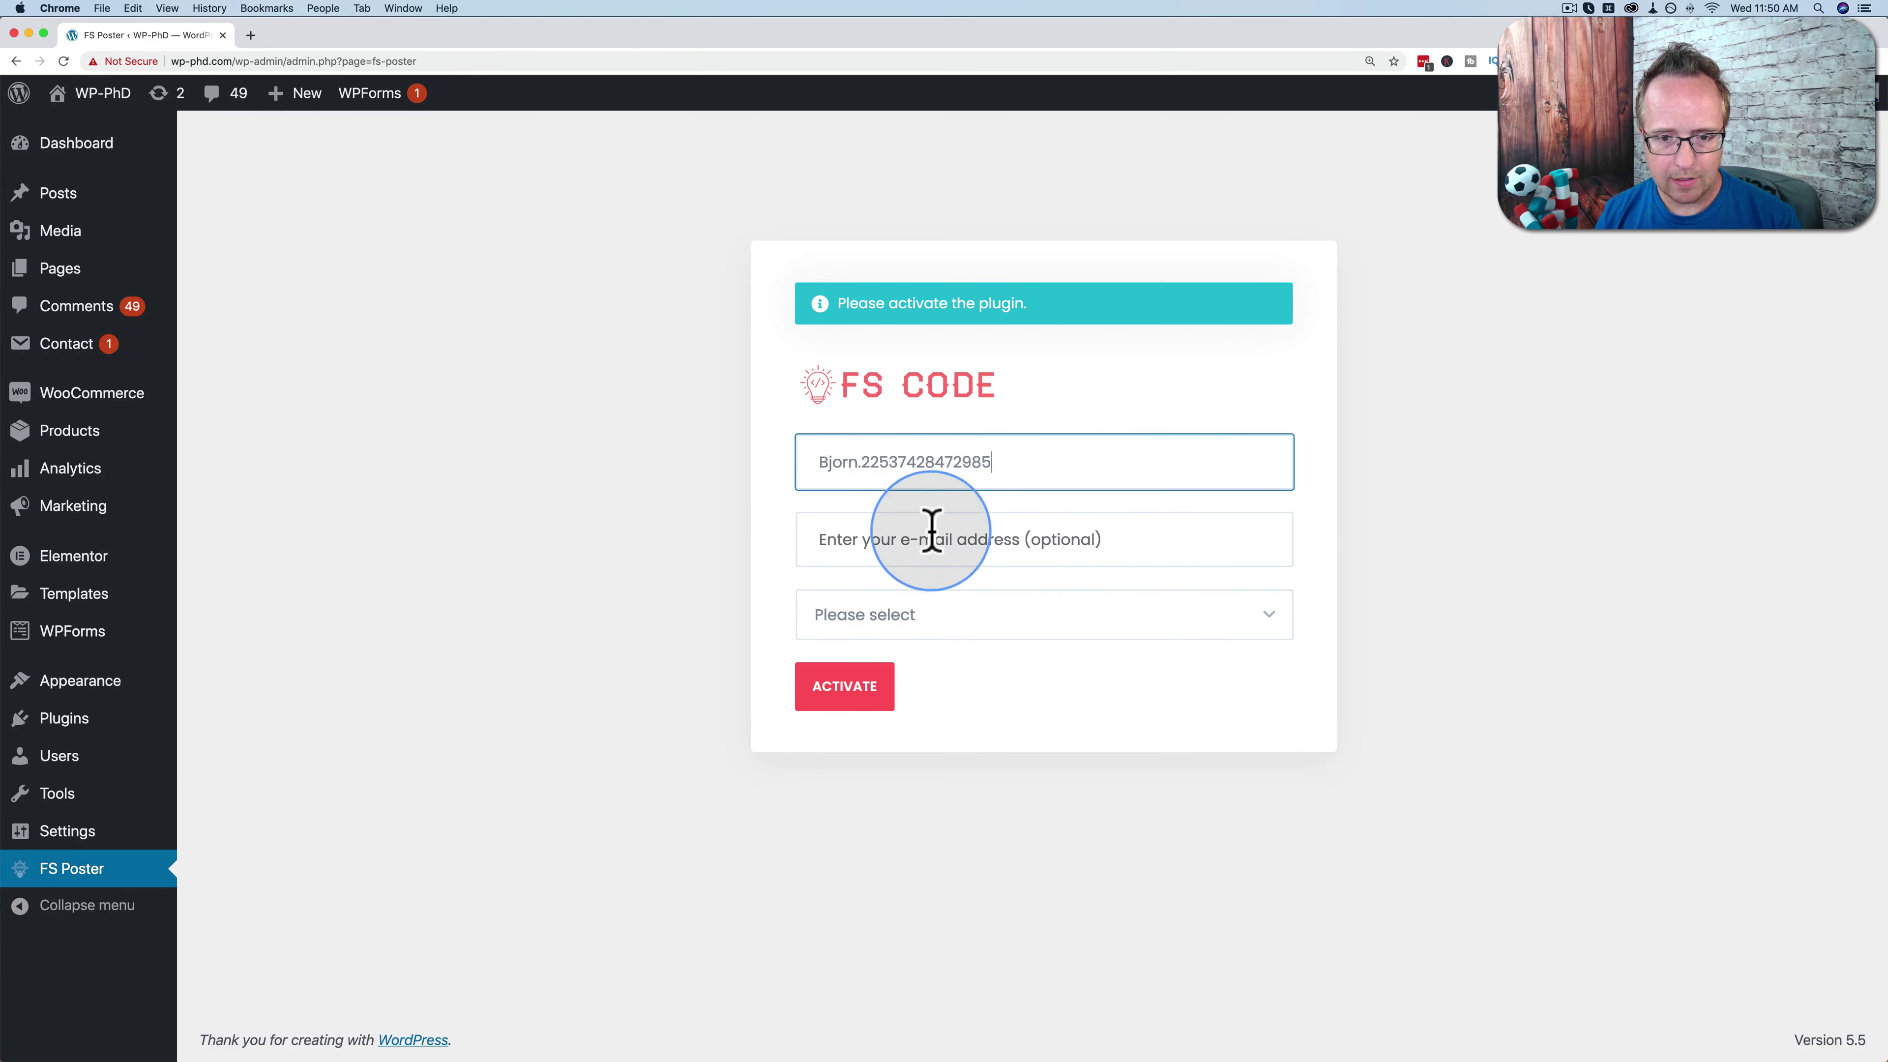
click(932, 541)
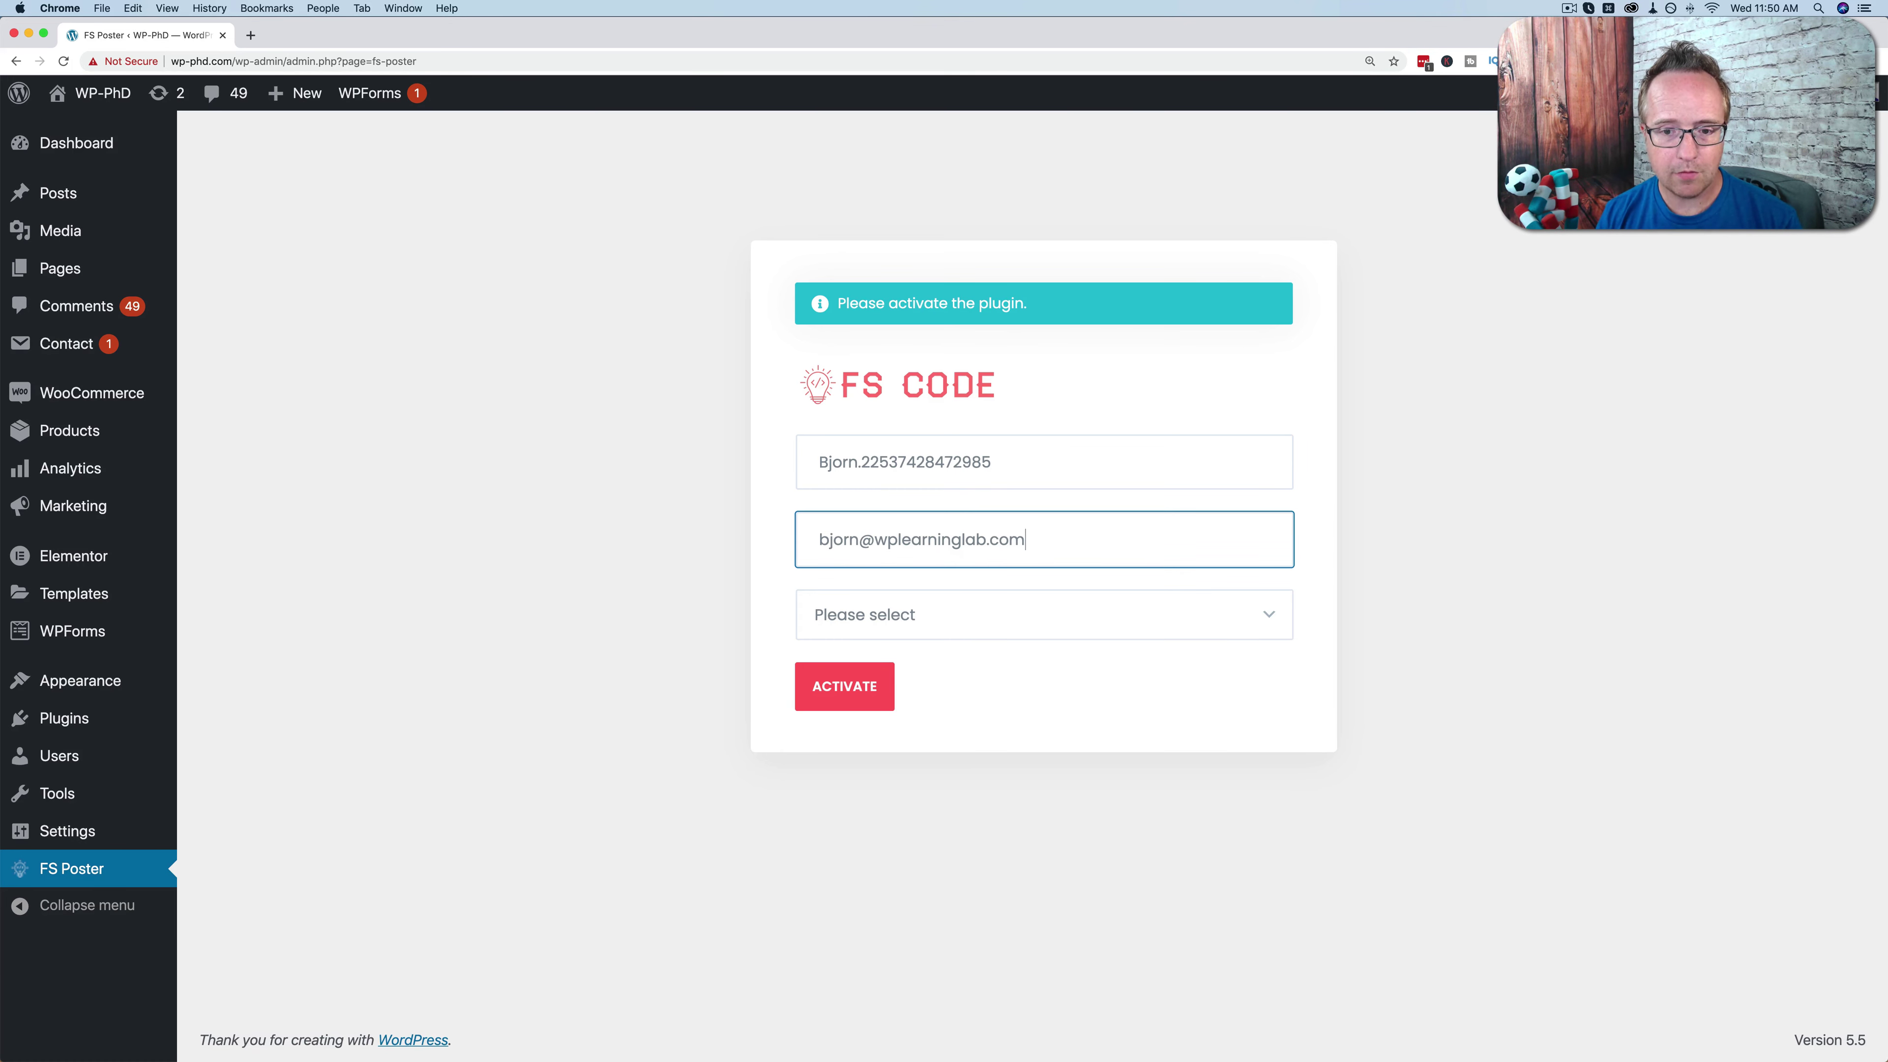
click(910, 621)
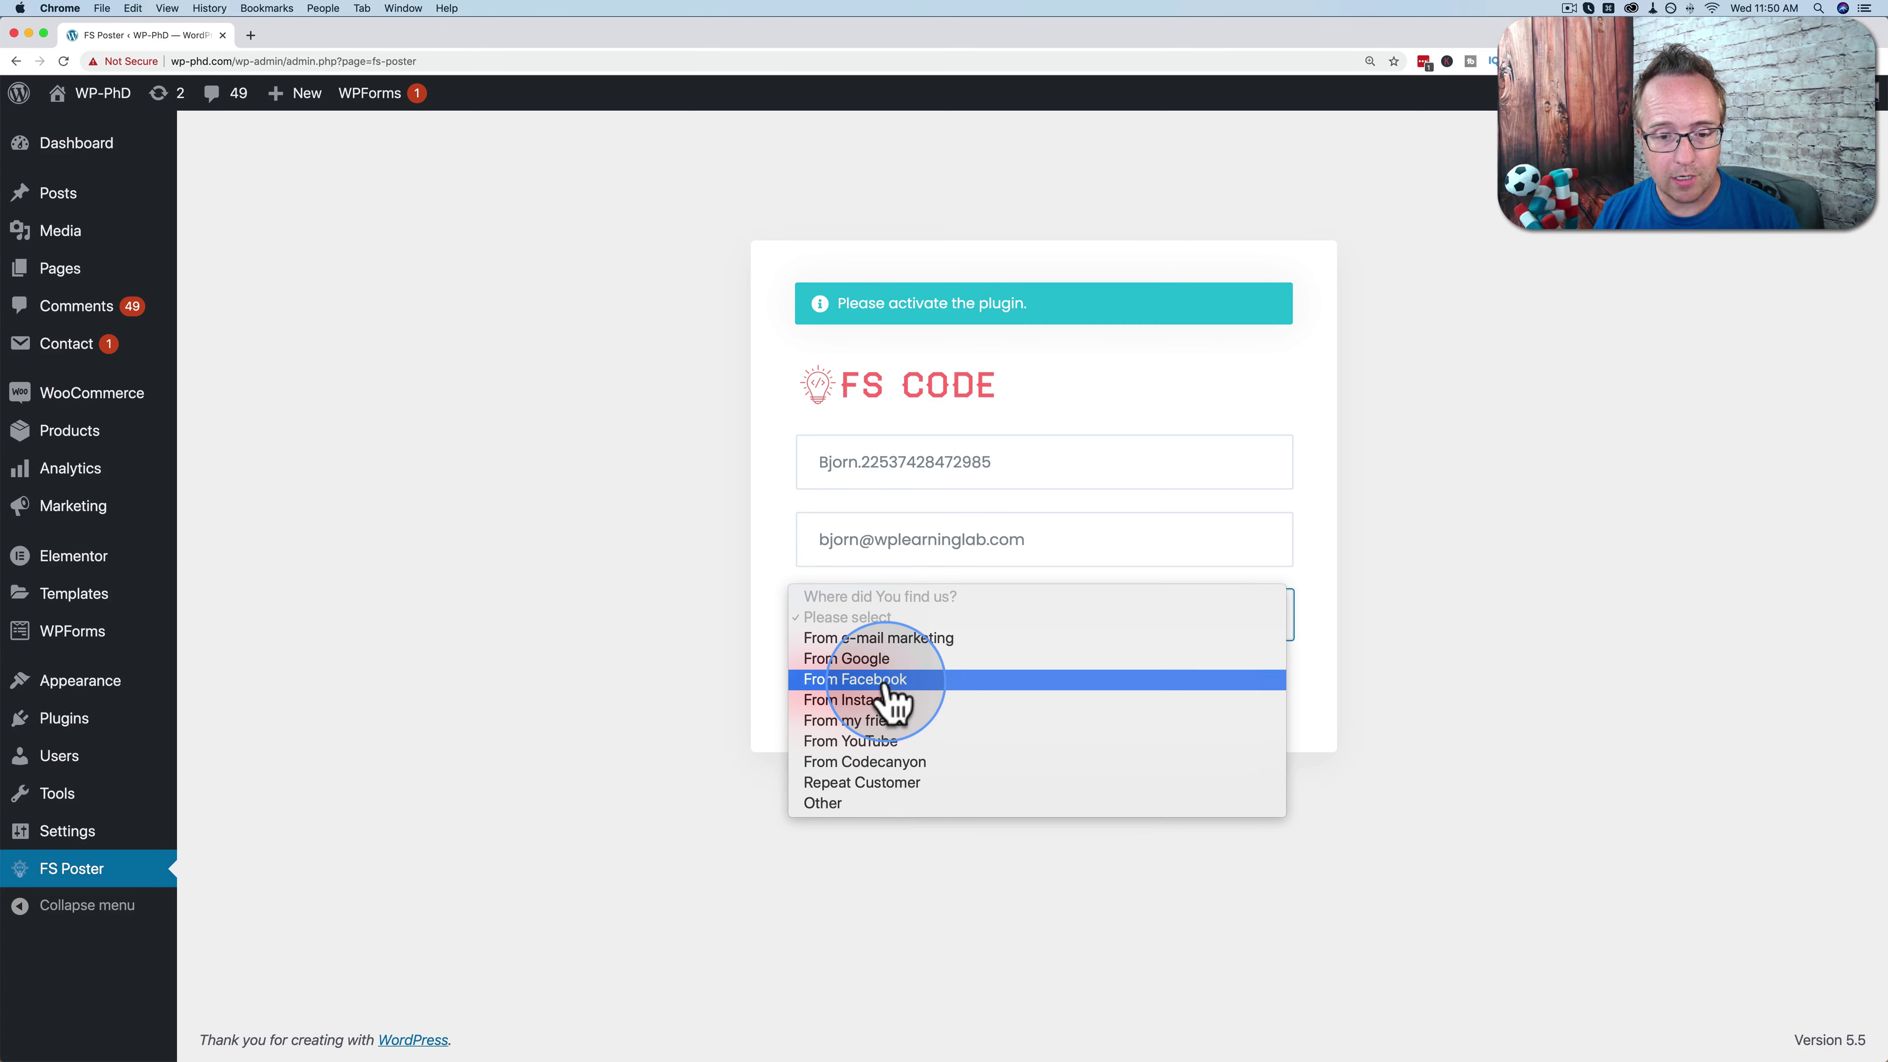
click(903, 785)
click(847, 699)
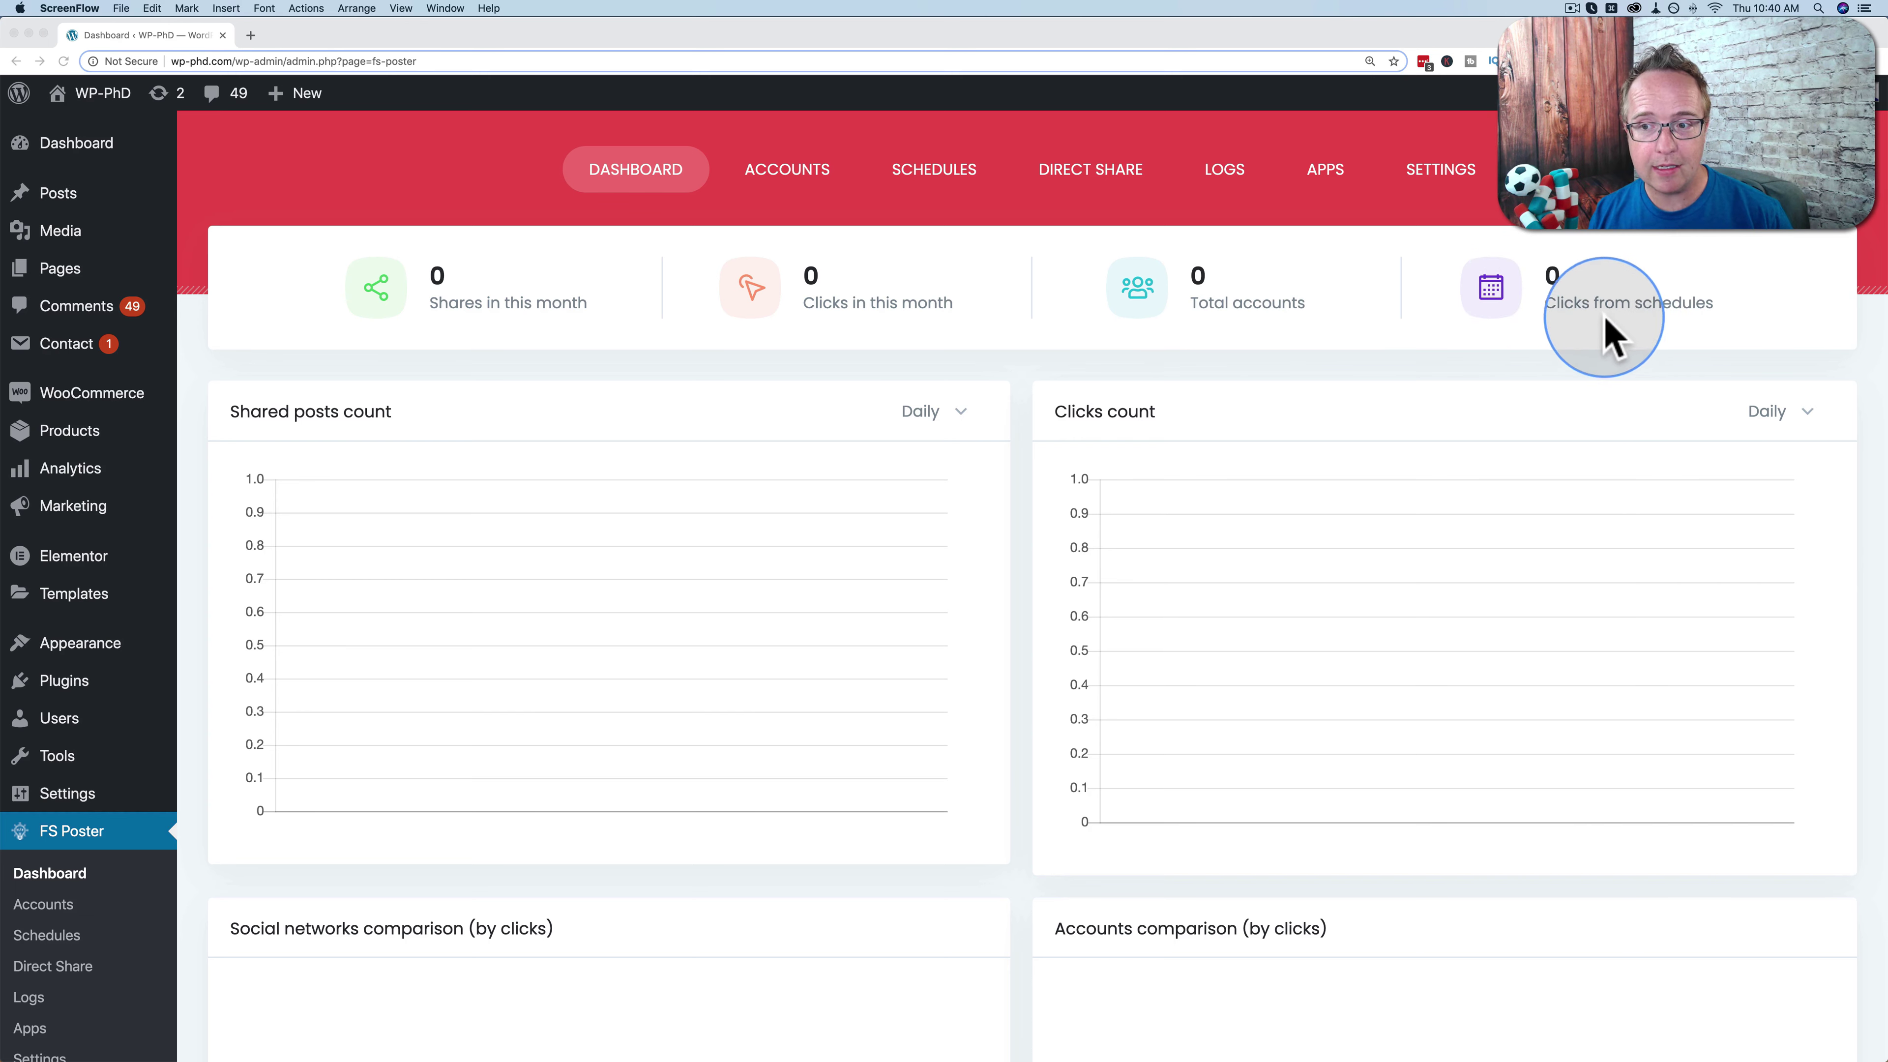
Scroll through the empty FS Poster dashboard statistics, then go to the Apps list.
scroll(1219, 417, down, 5)
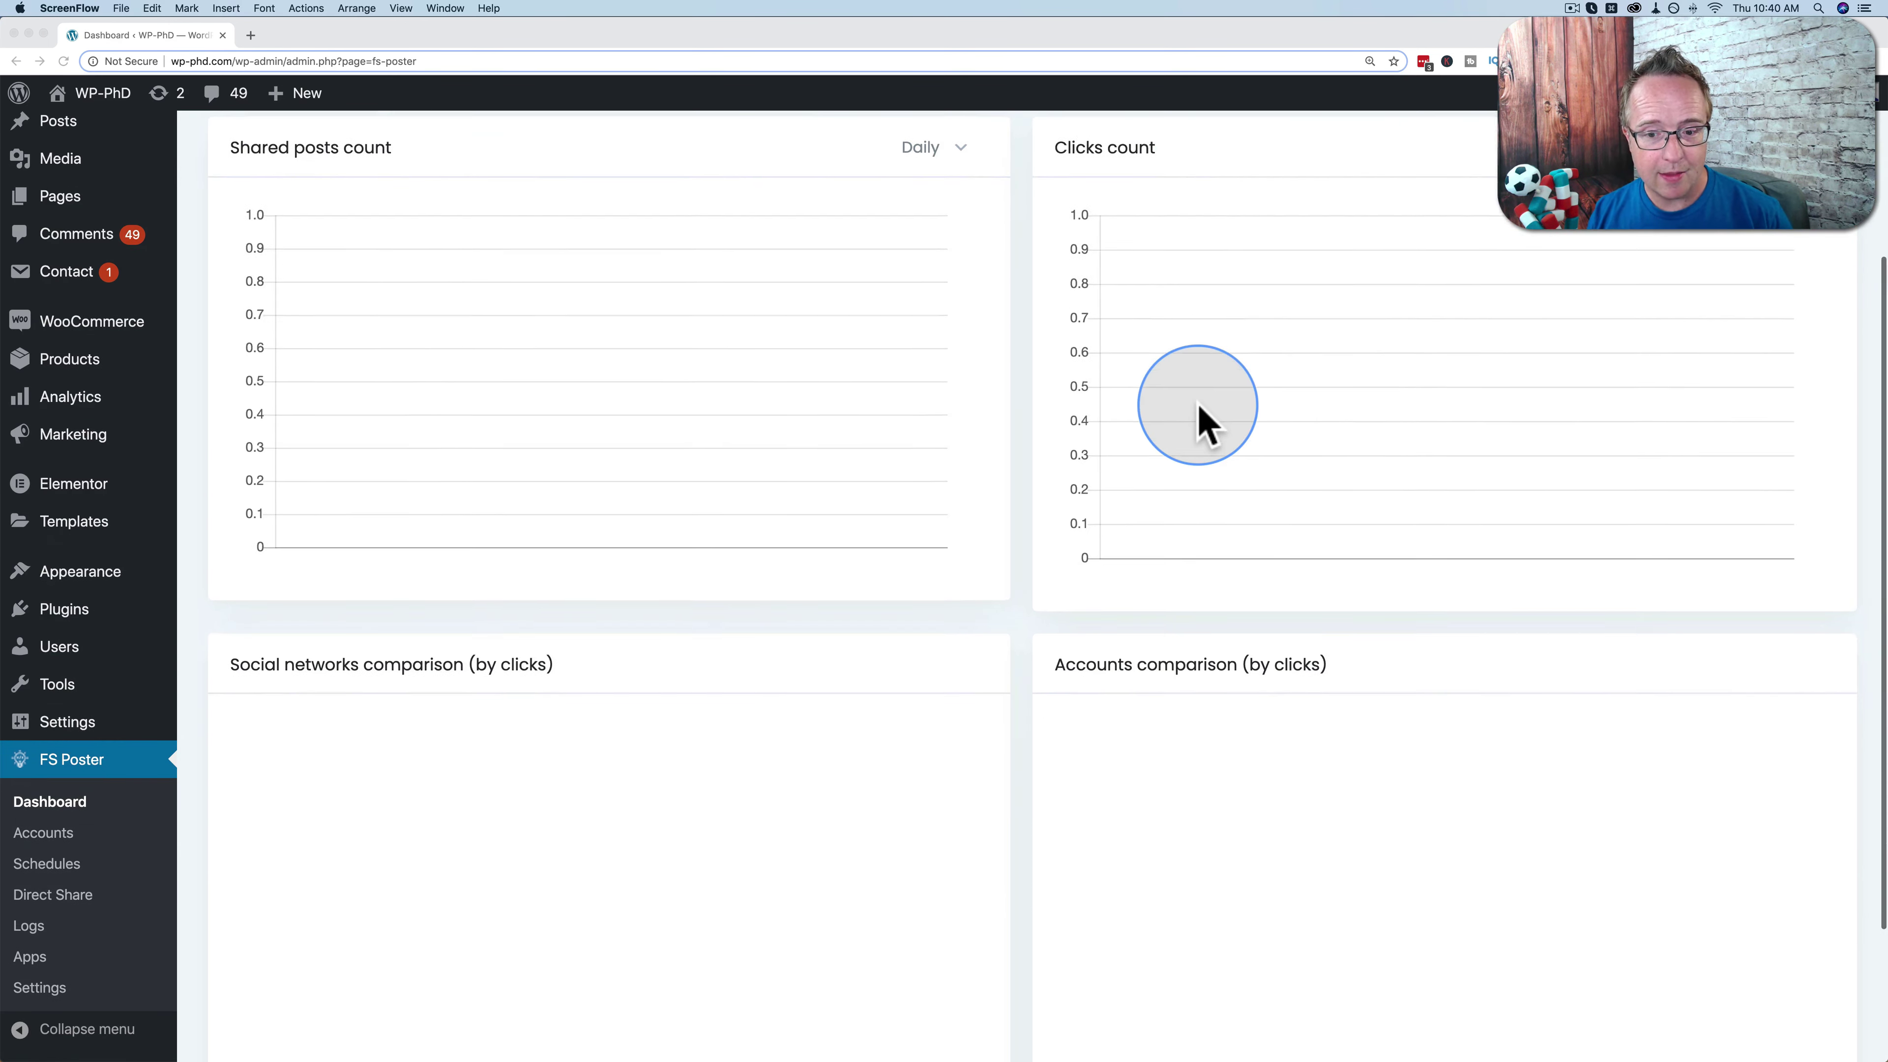
scroll(674, 843, down, 3)
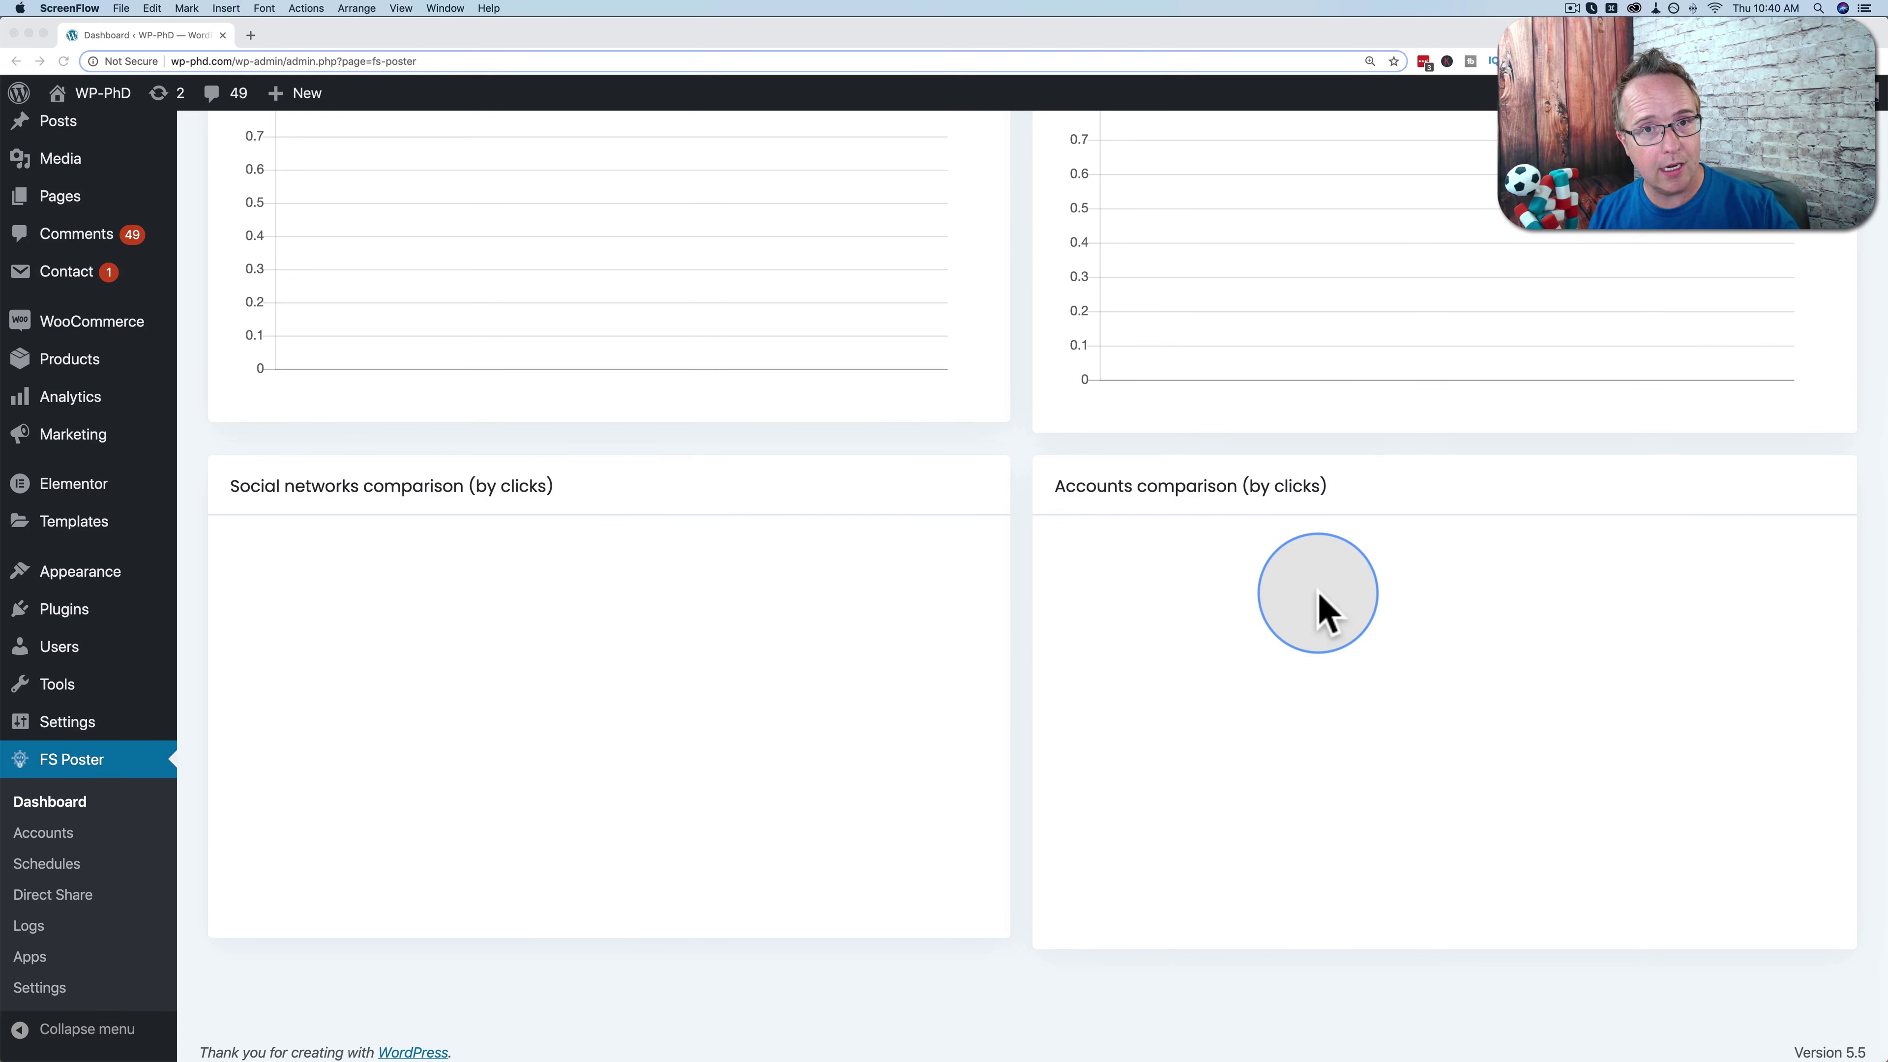
scroll(1319, 595, up, 7)
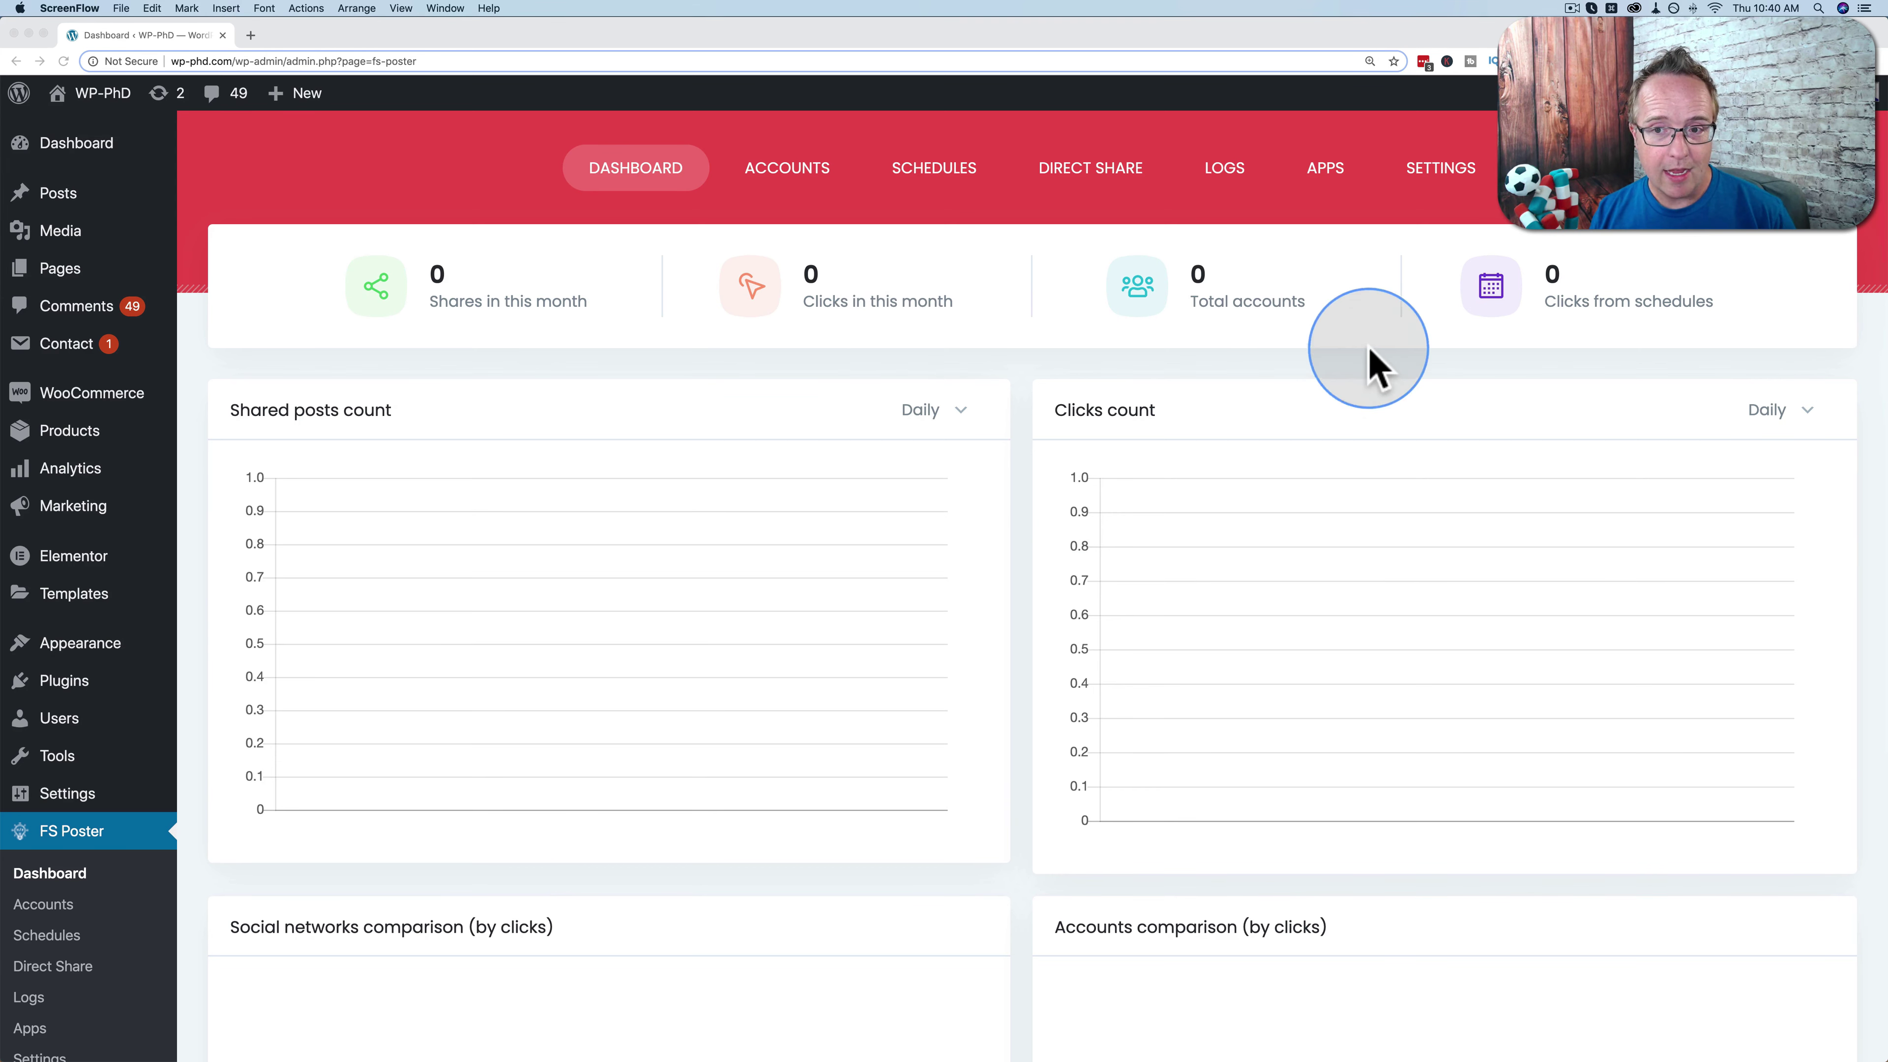
click(1334, 187)
click(1306, 182)
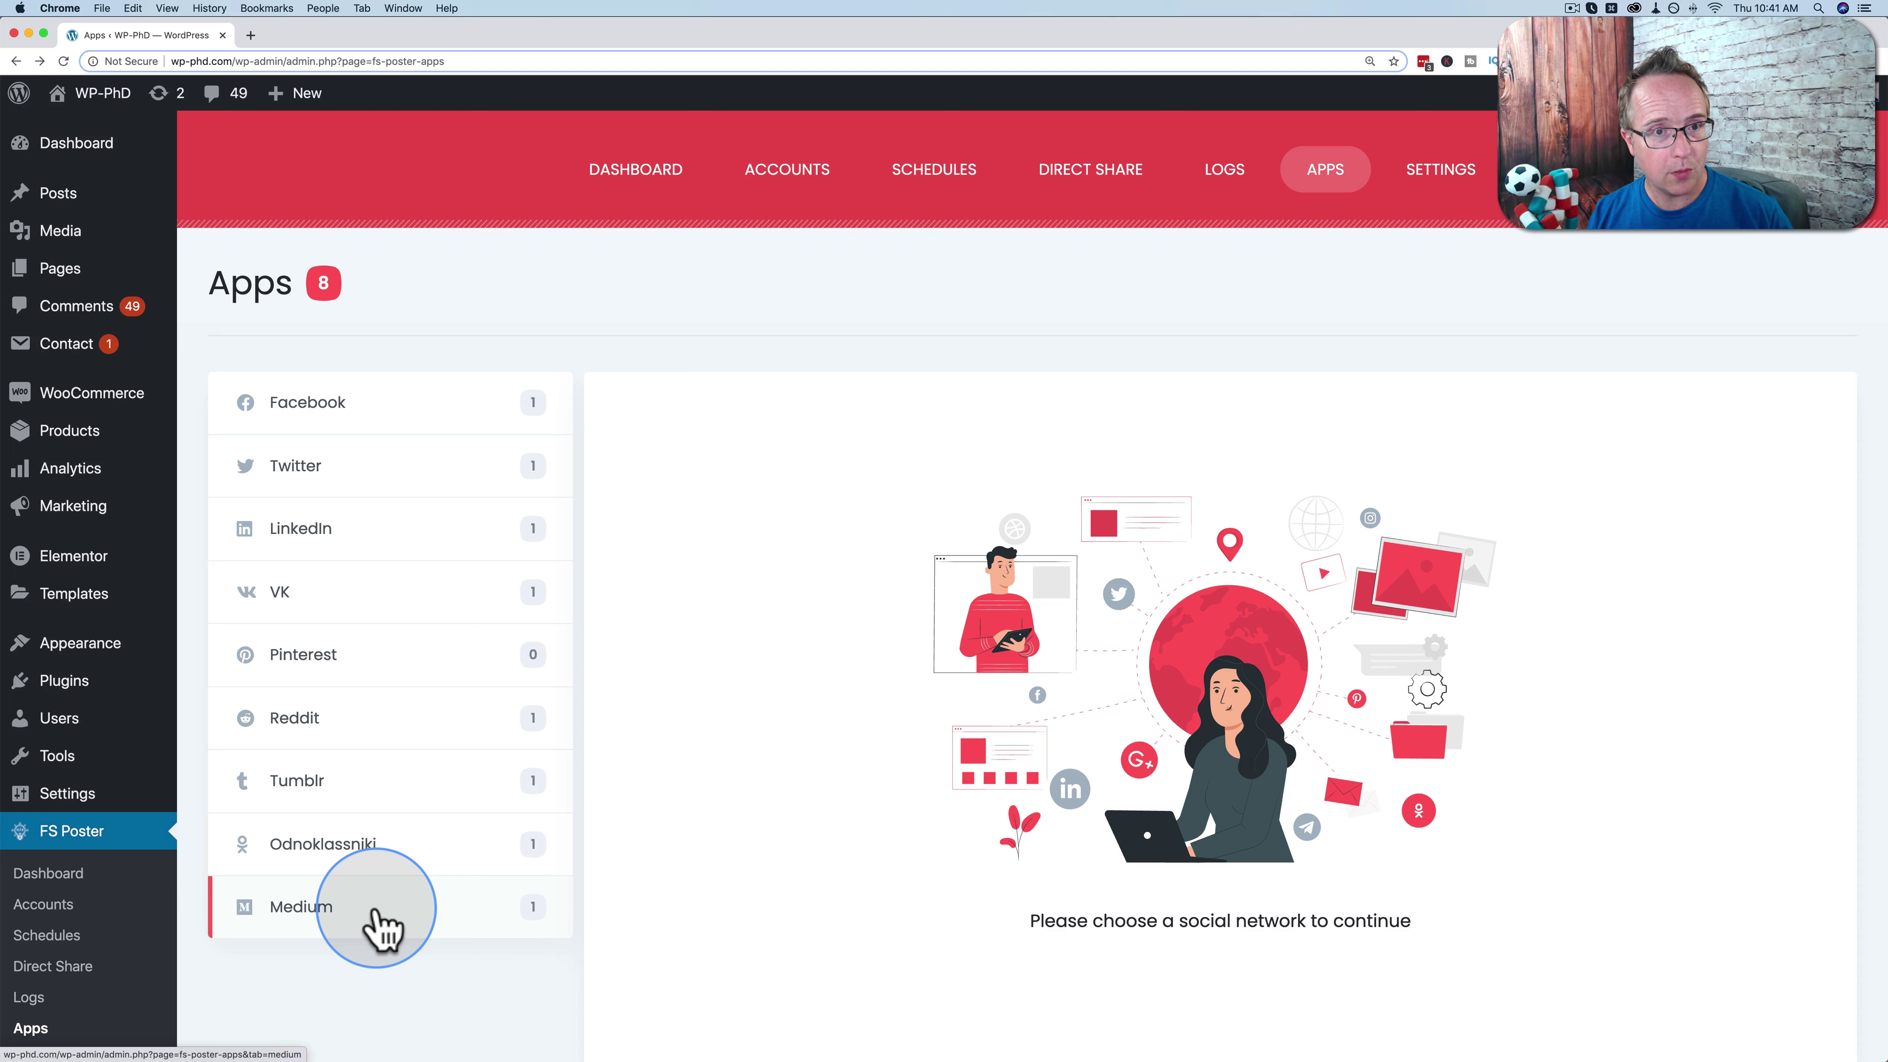
Review the apps configured for Facebook and Twitter.
click(305, 413)
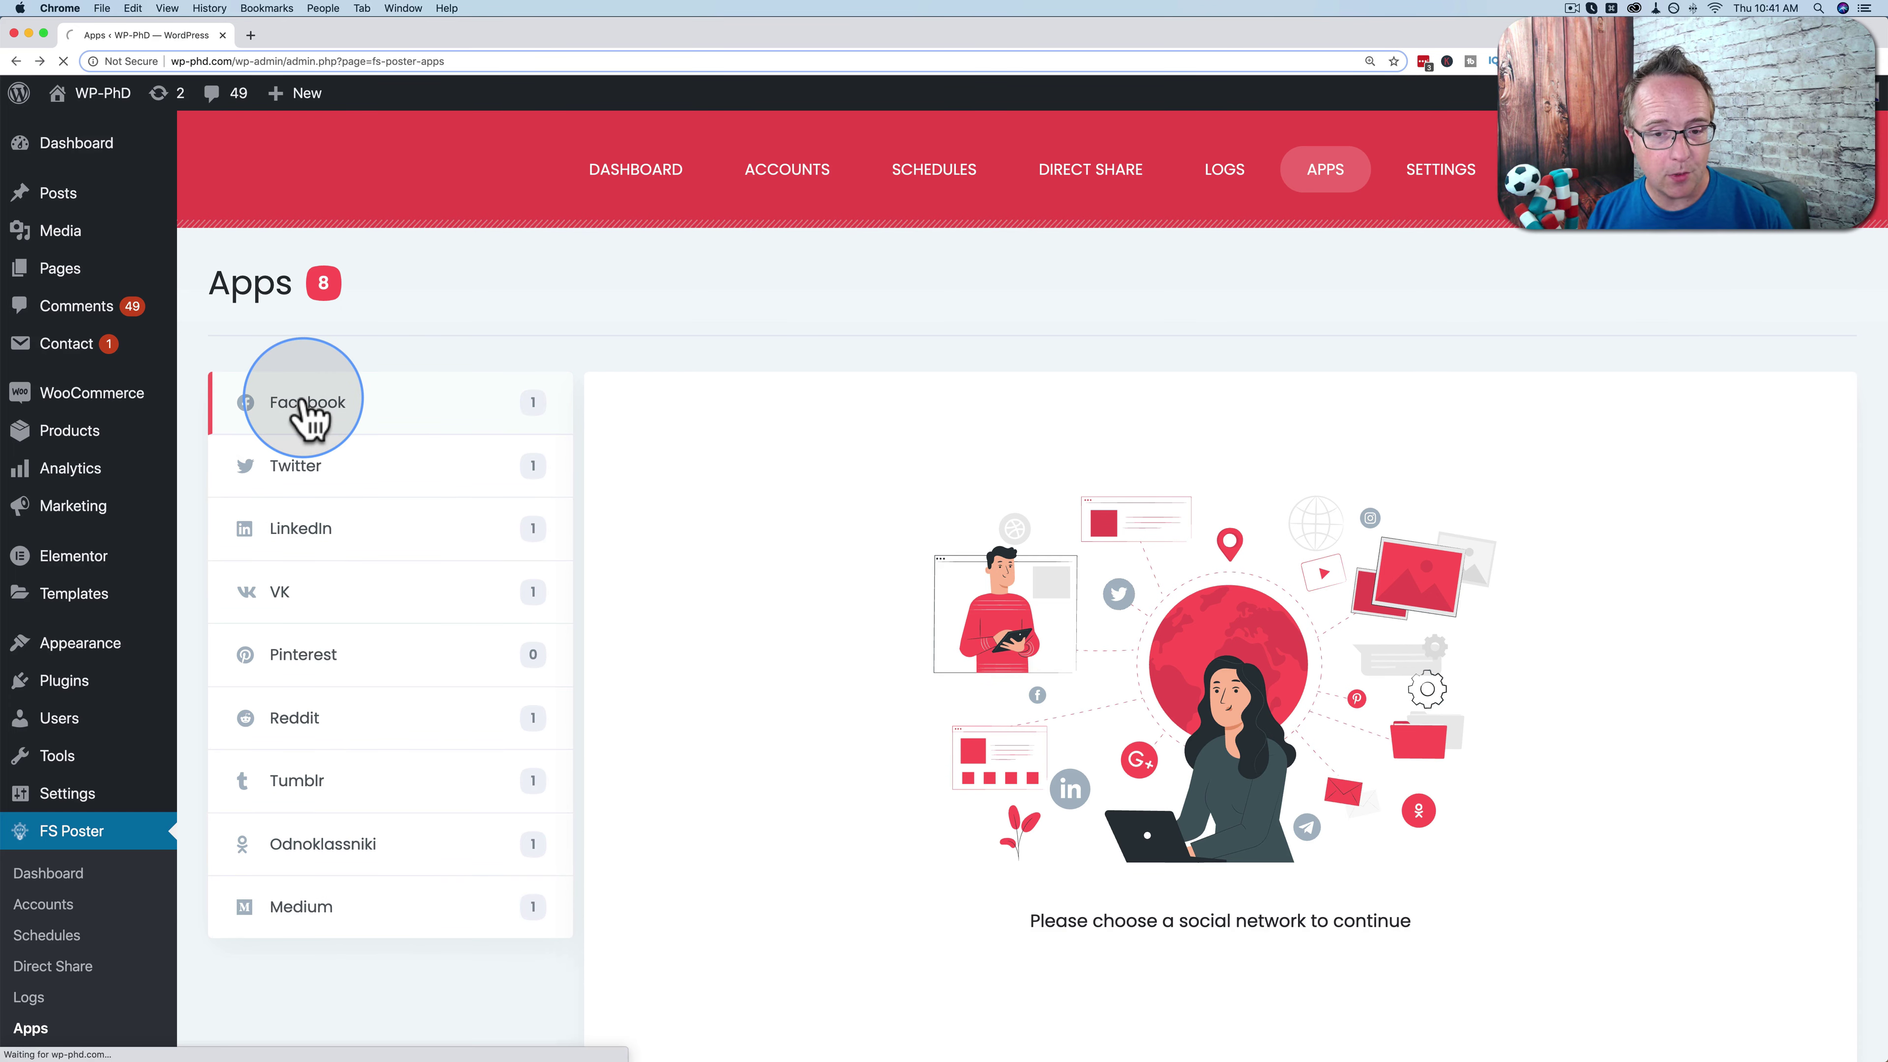
scroll(698, 375, down, 2)
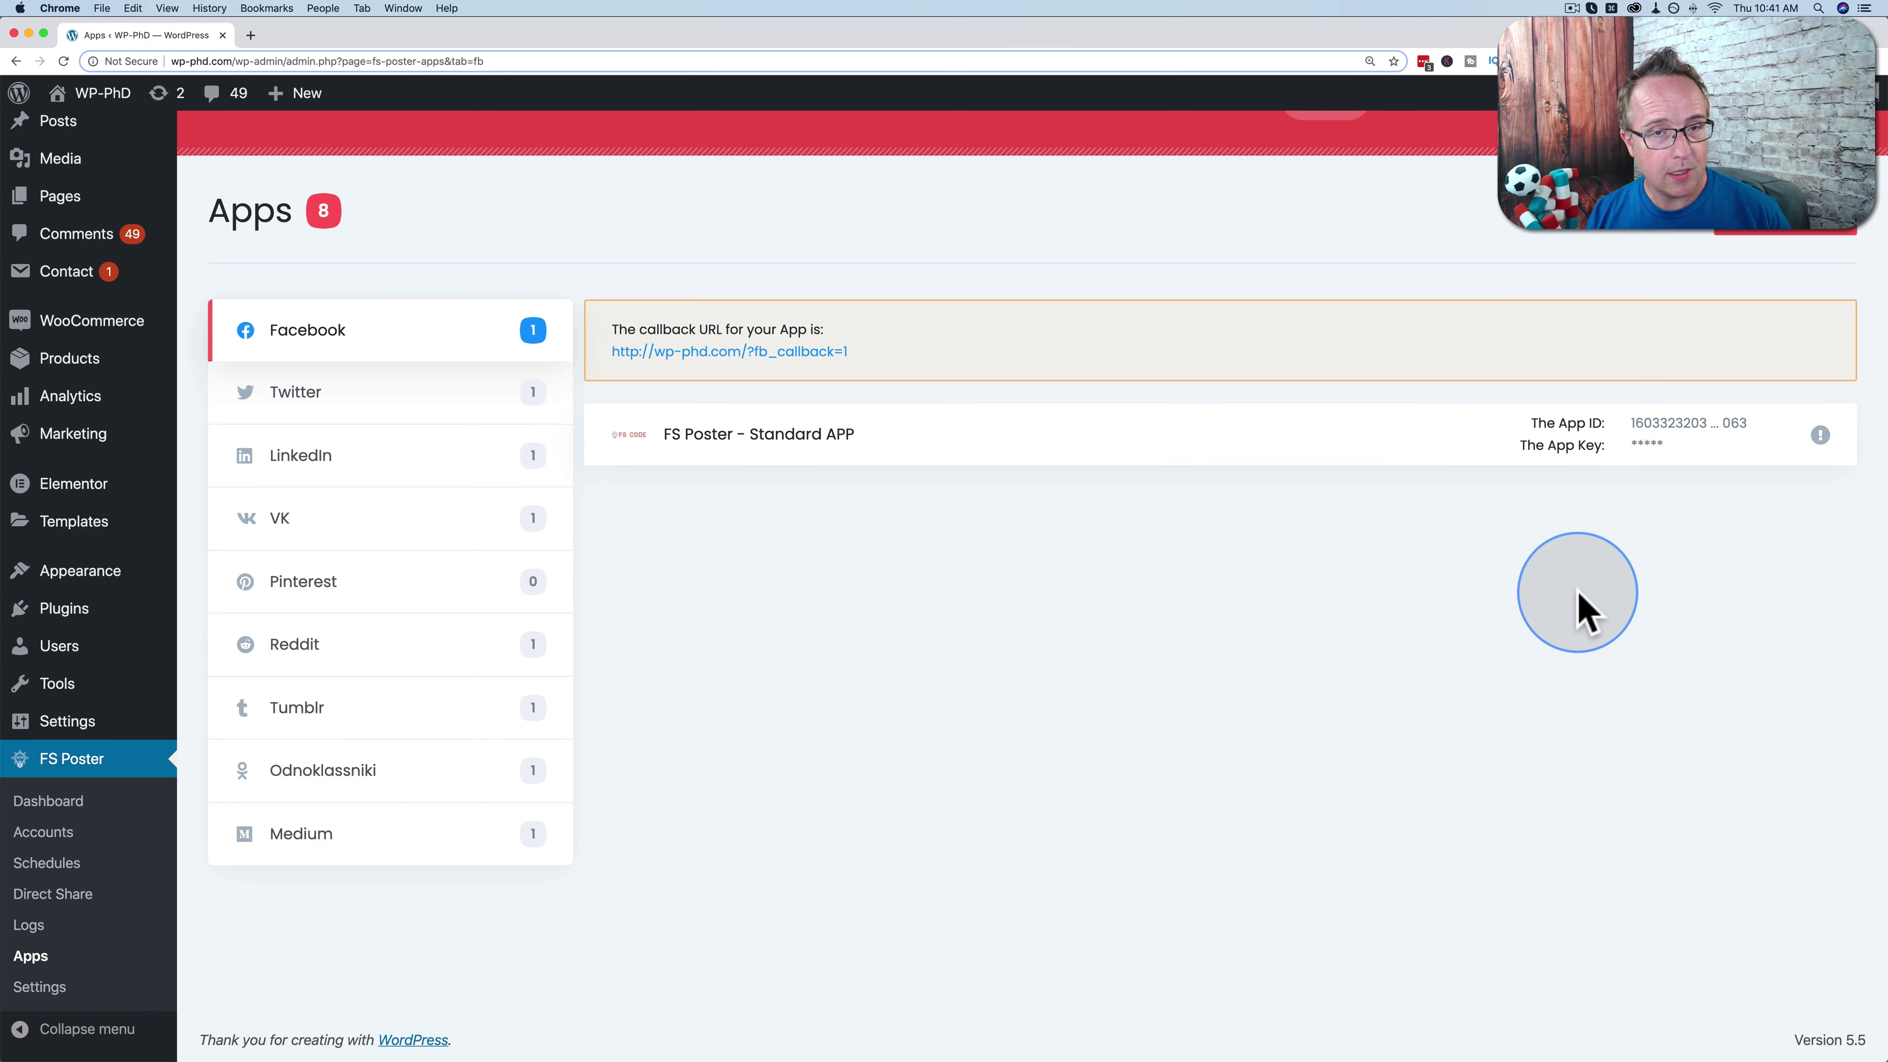
click(417, 403)
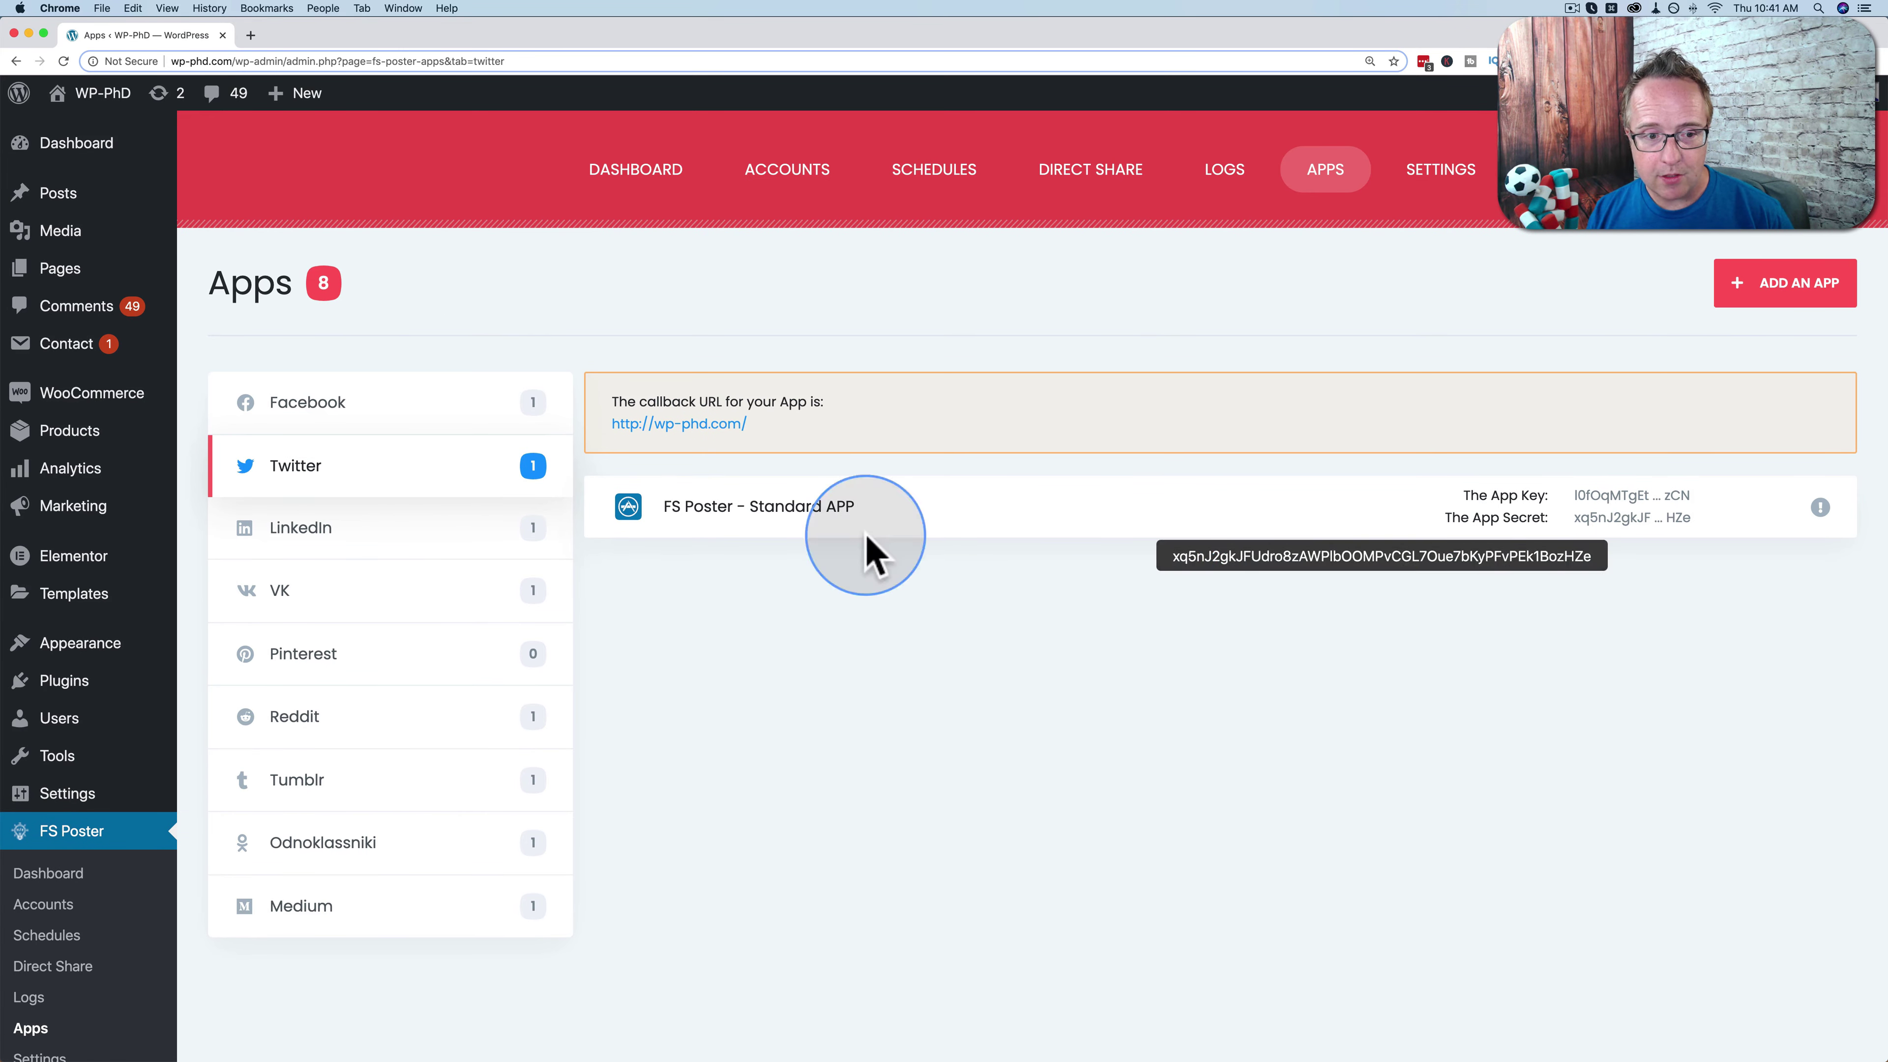
Show Pinterest's empty app list, opening and cancelling the Add a new app panel.
click(327, 532)
scroll(561, 617, down, 2)
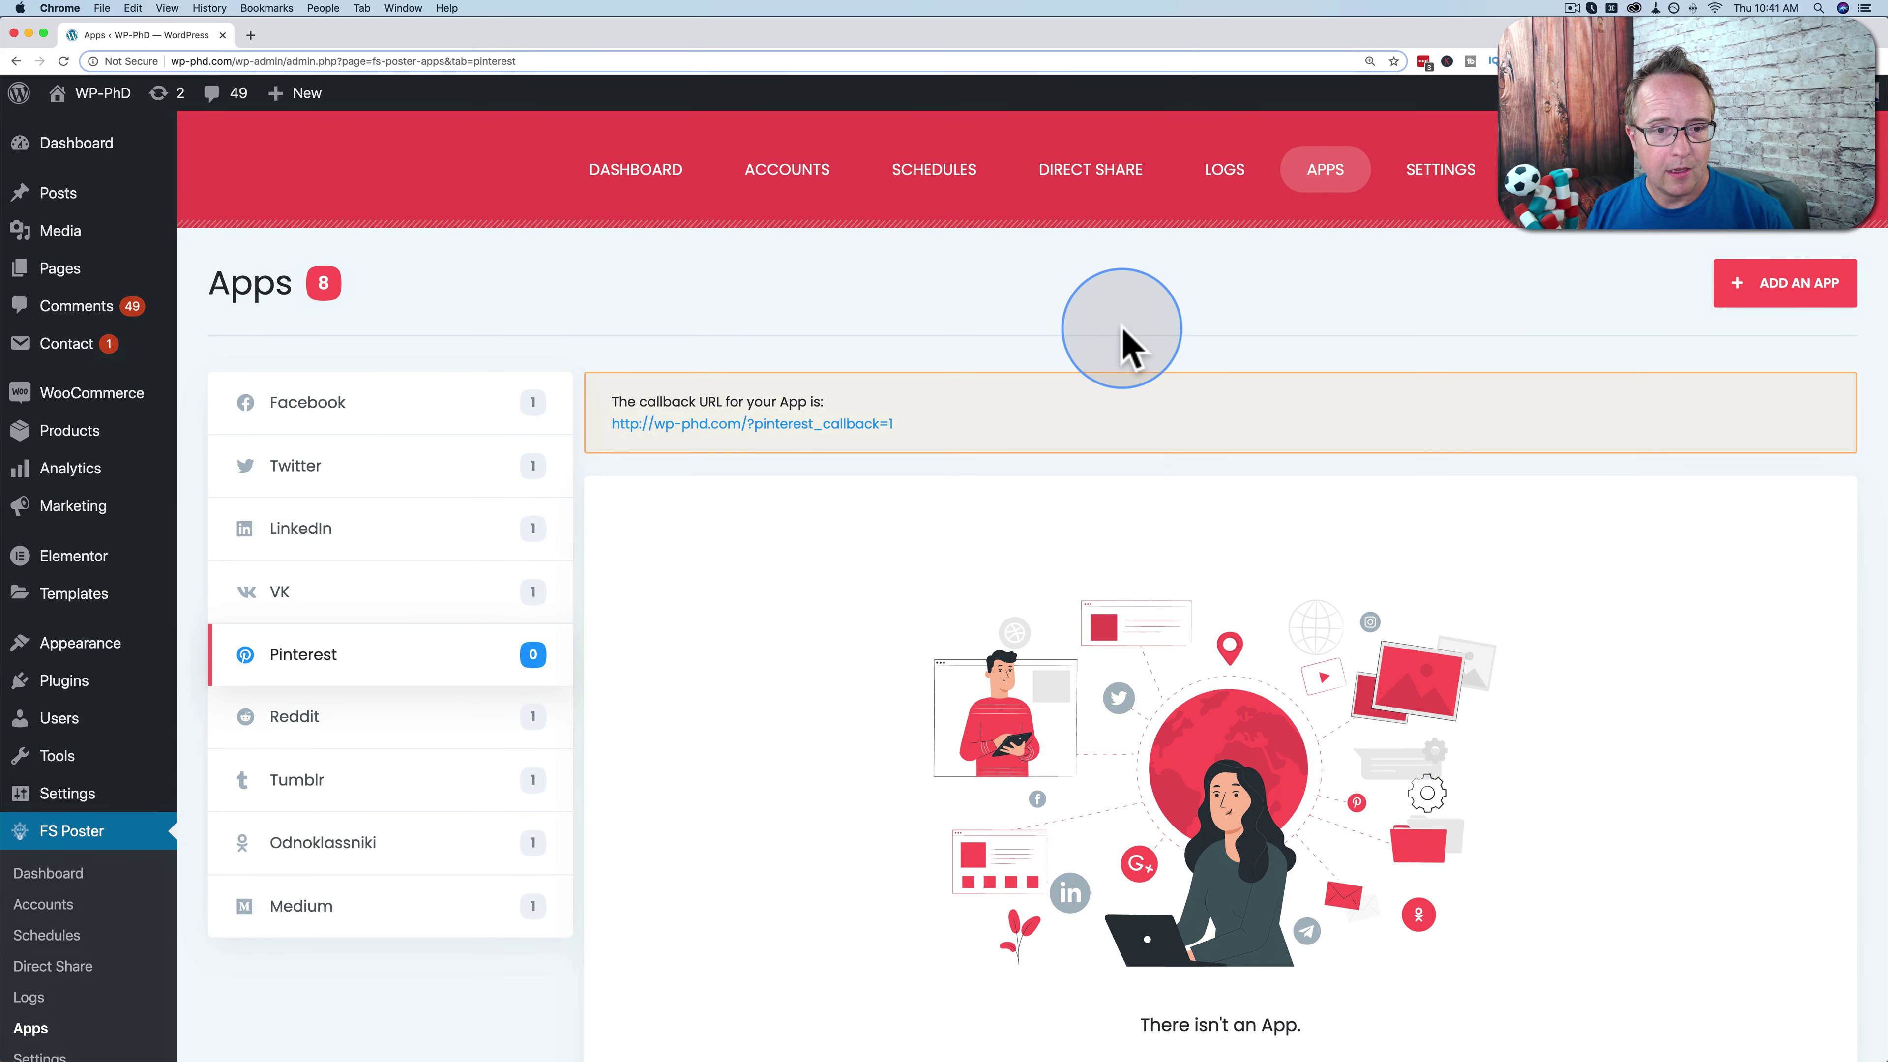
scroll(1124, 338, down, 1)
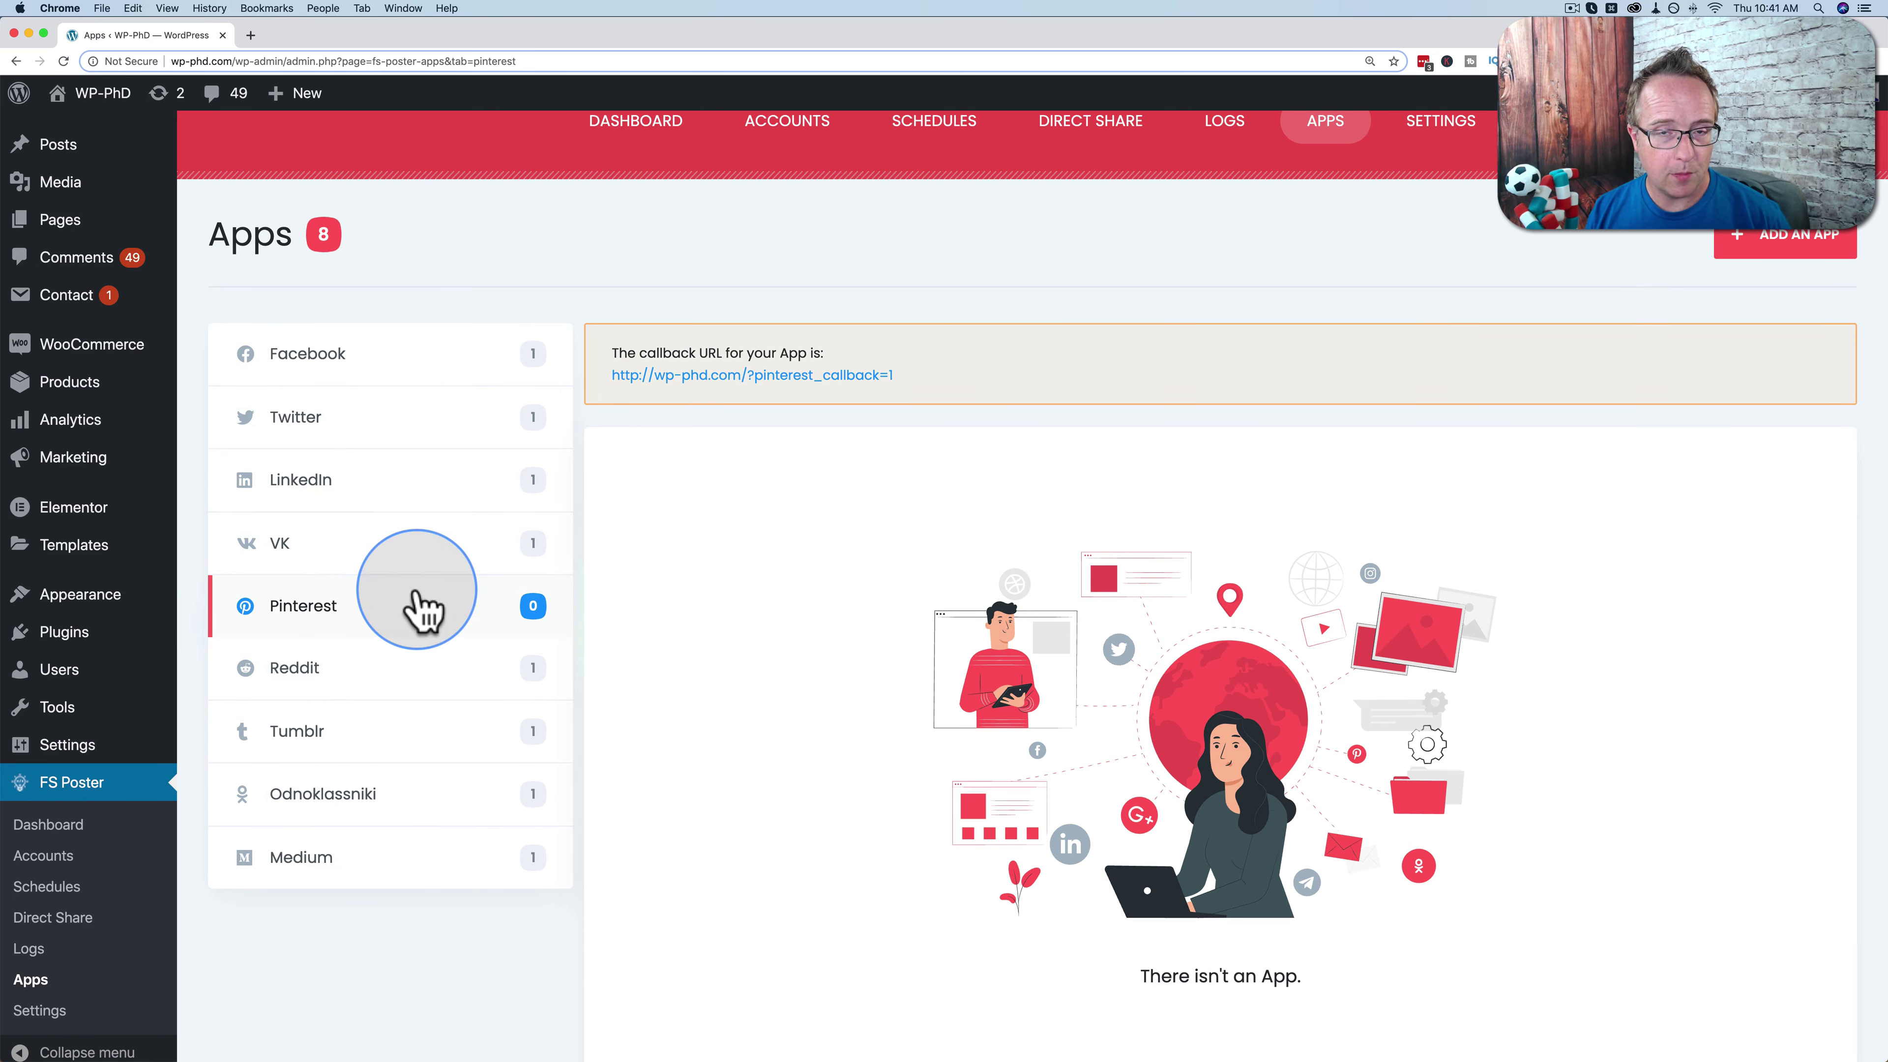
click(1778, 254)
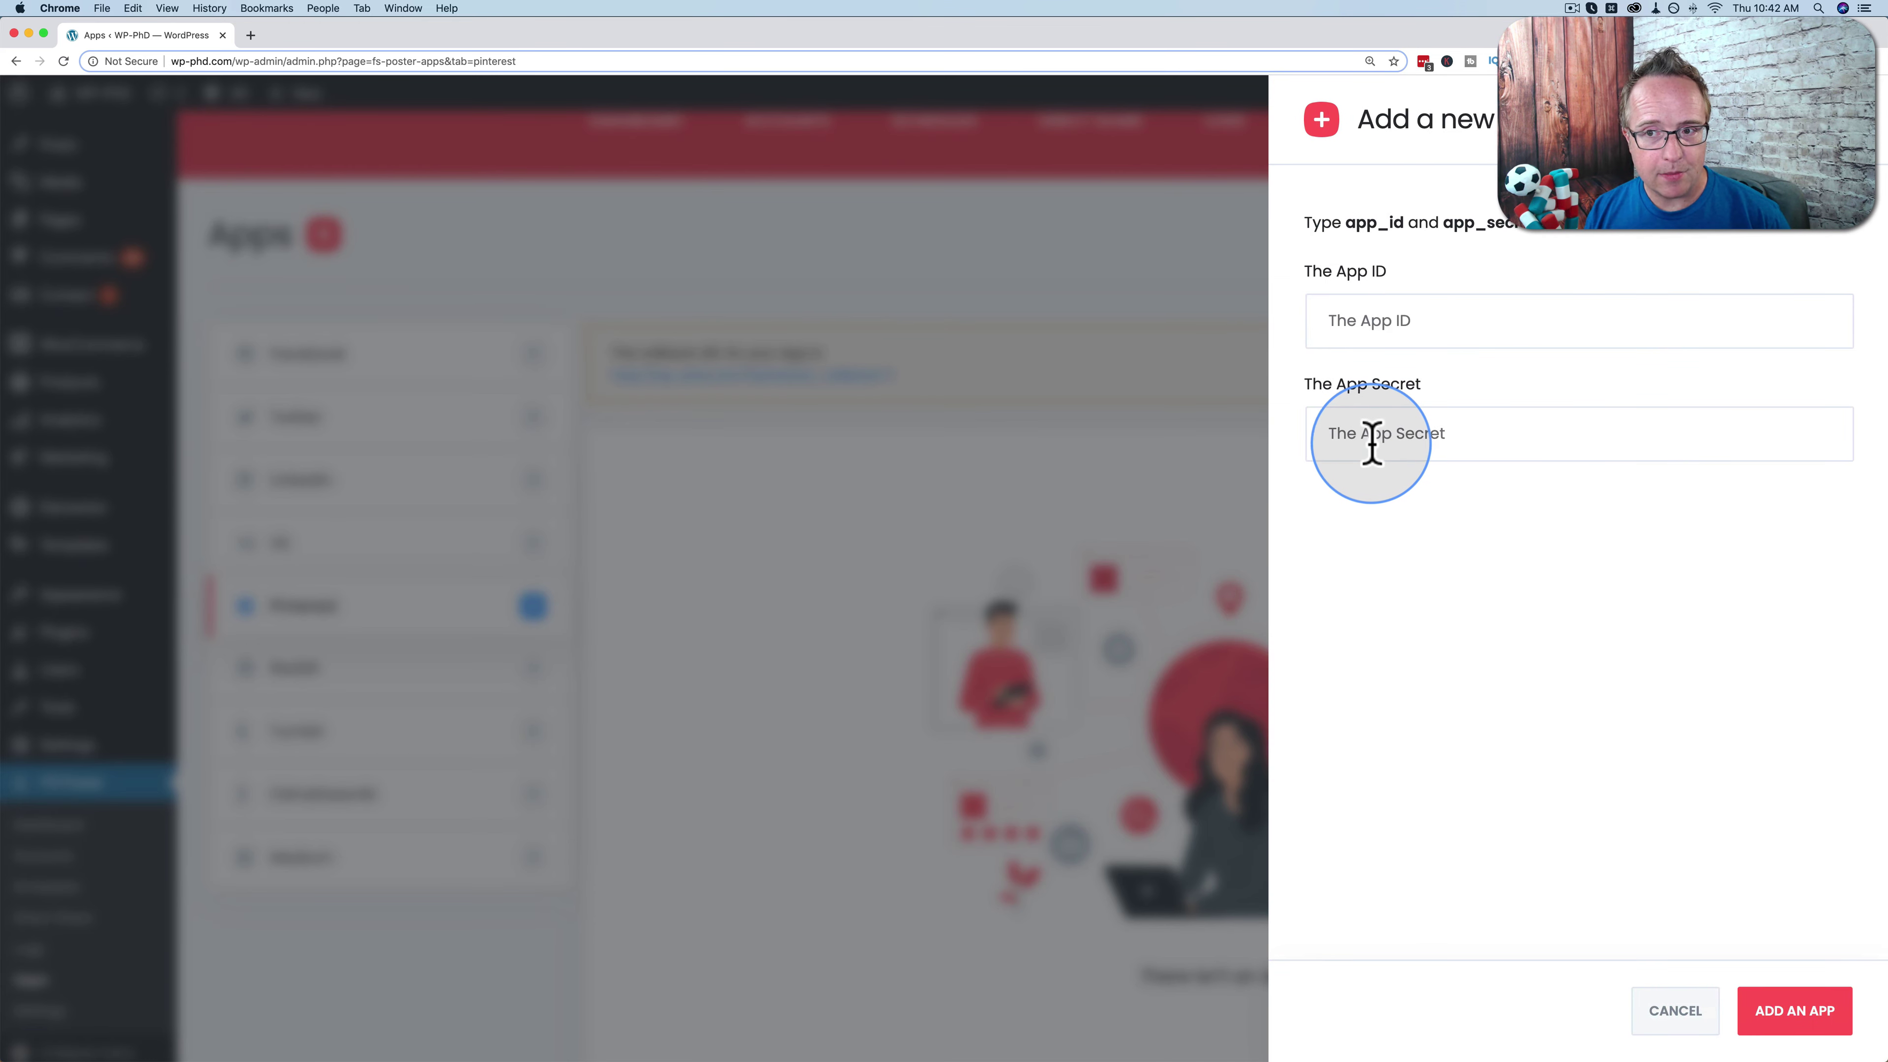
click(1218, 413)
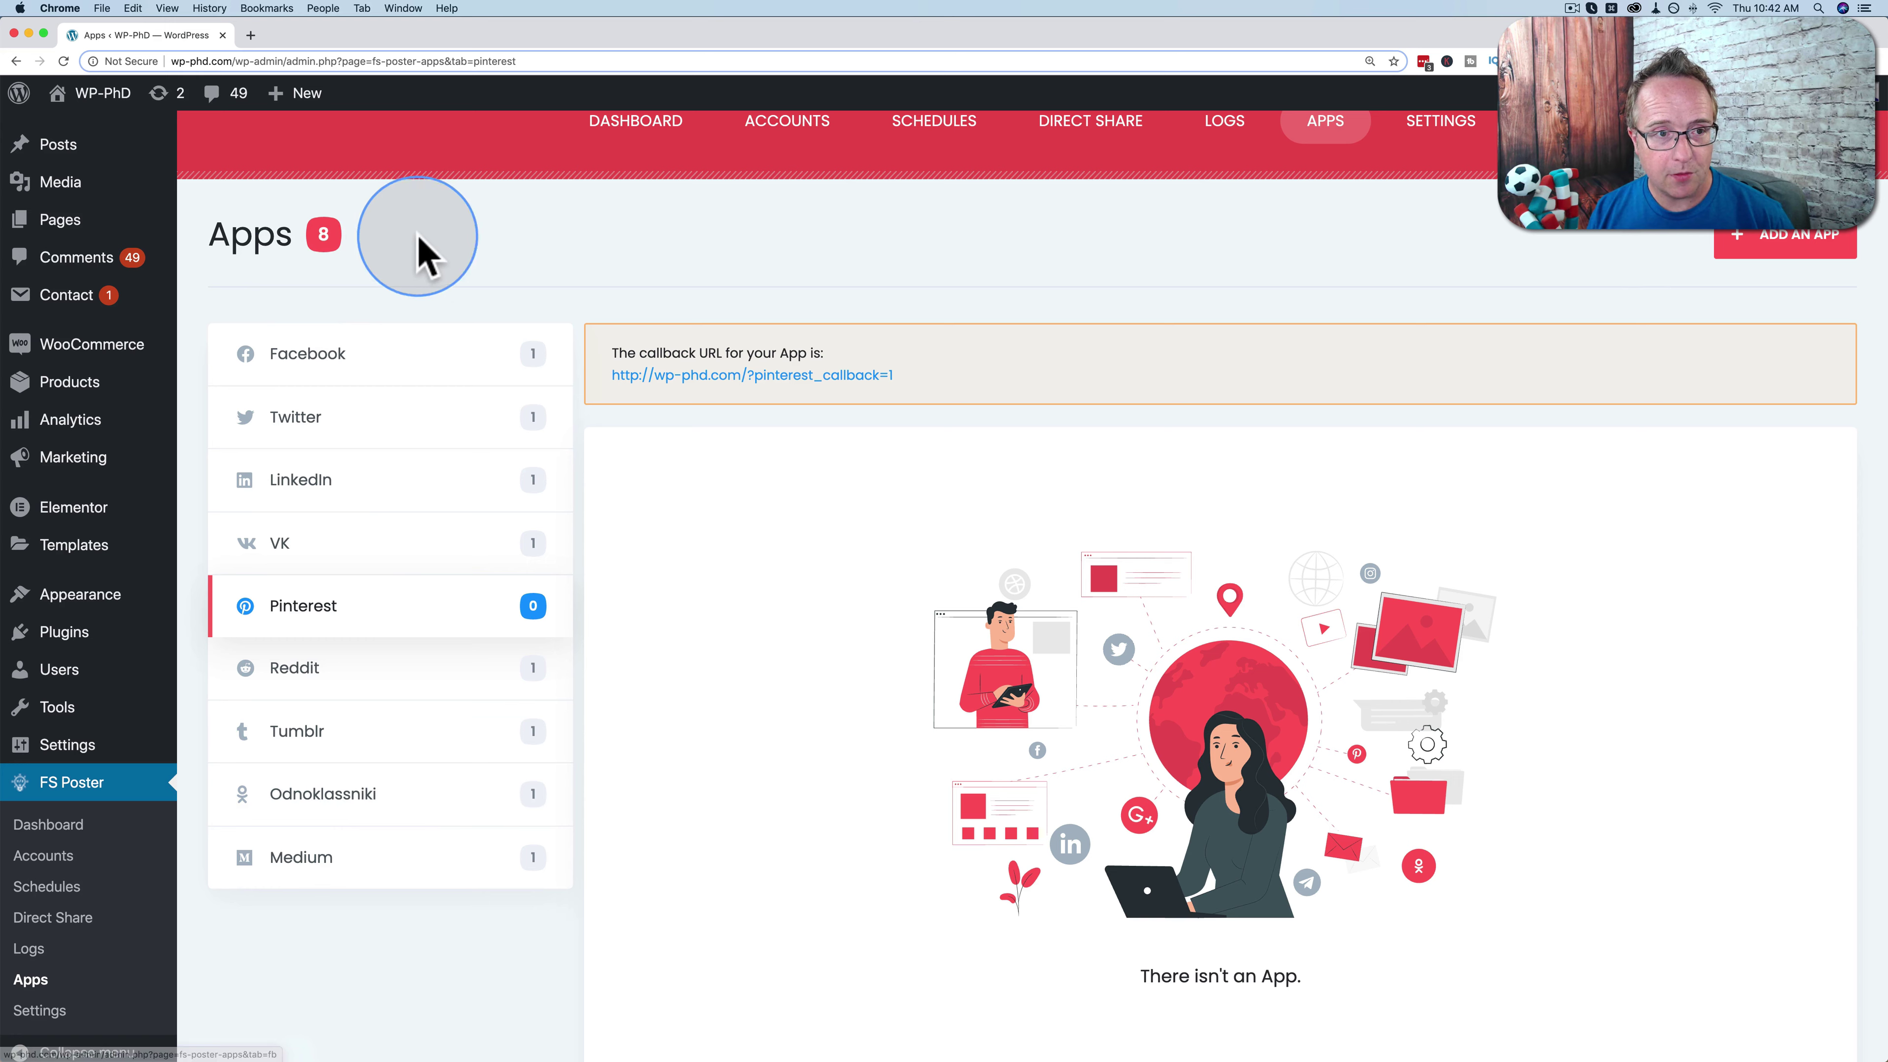
Search 'pinterest api application' in a new tab and skim the Pinterest Developers getting-started guide.
click(251, 34)
text(pinterest)
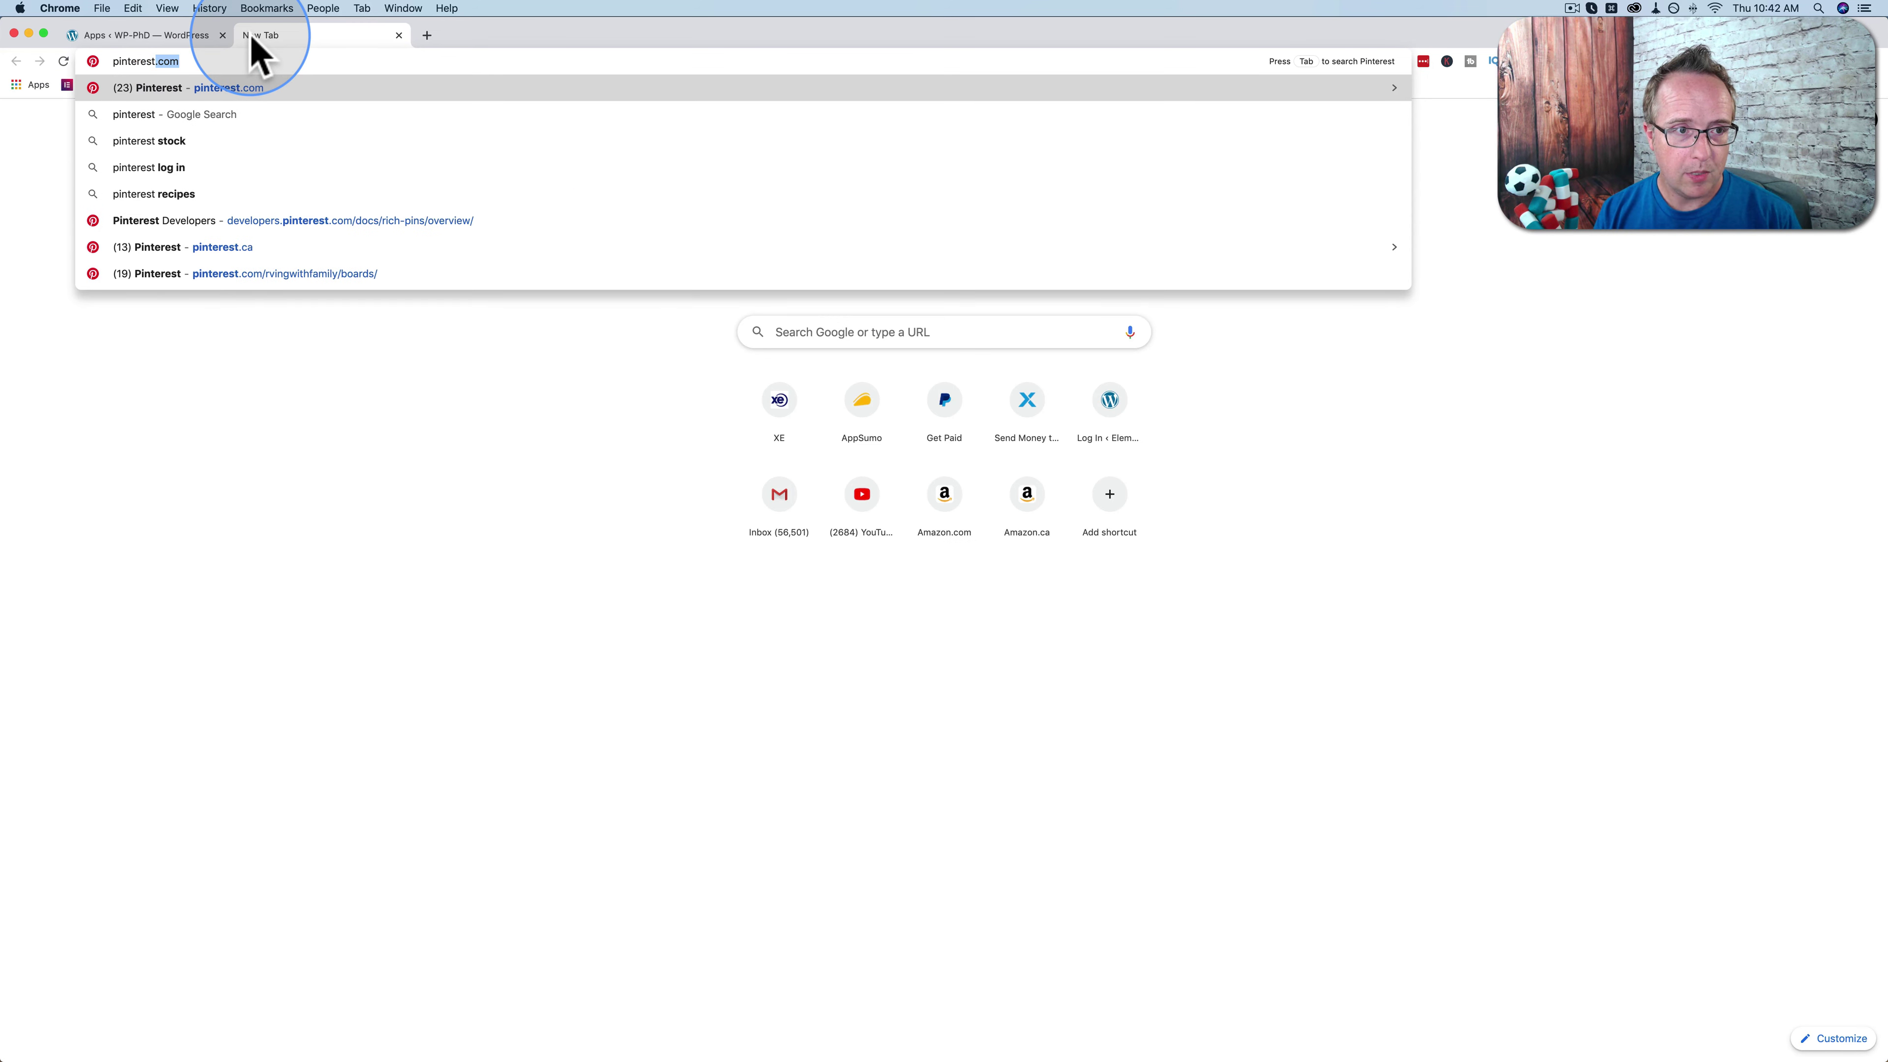
text( api application)
key(Return)
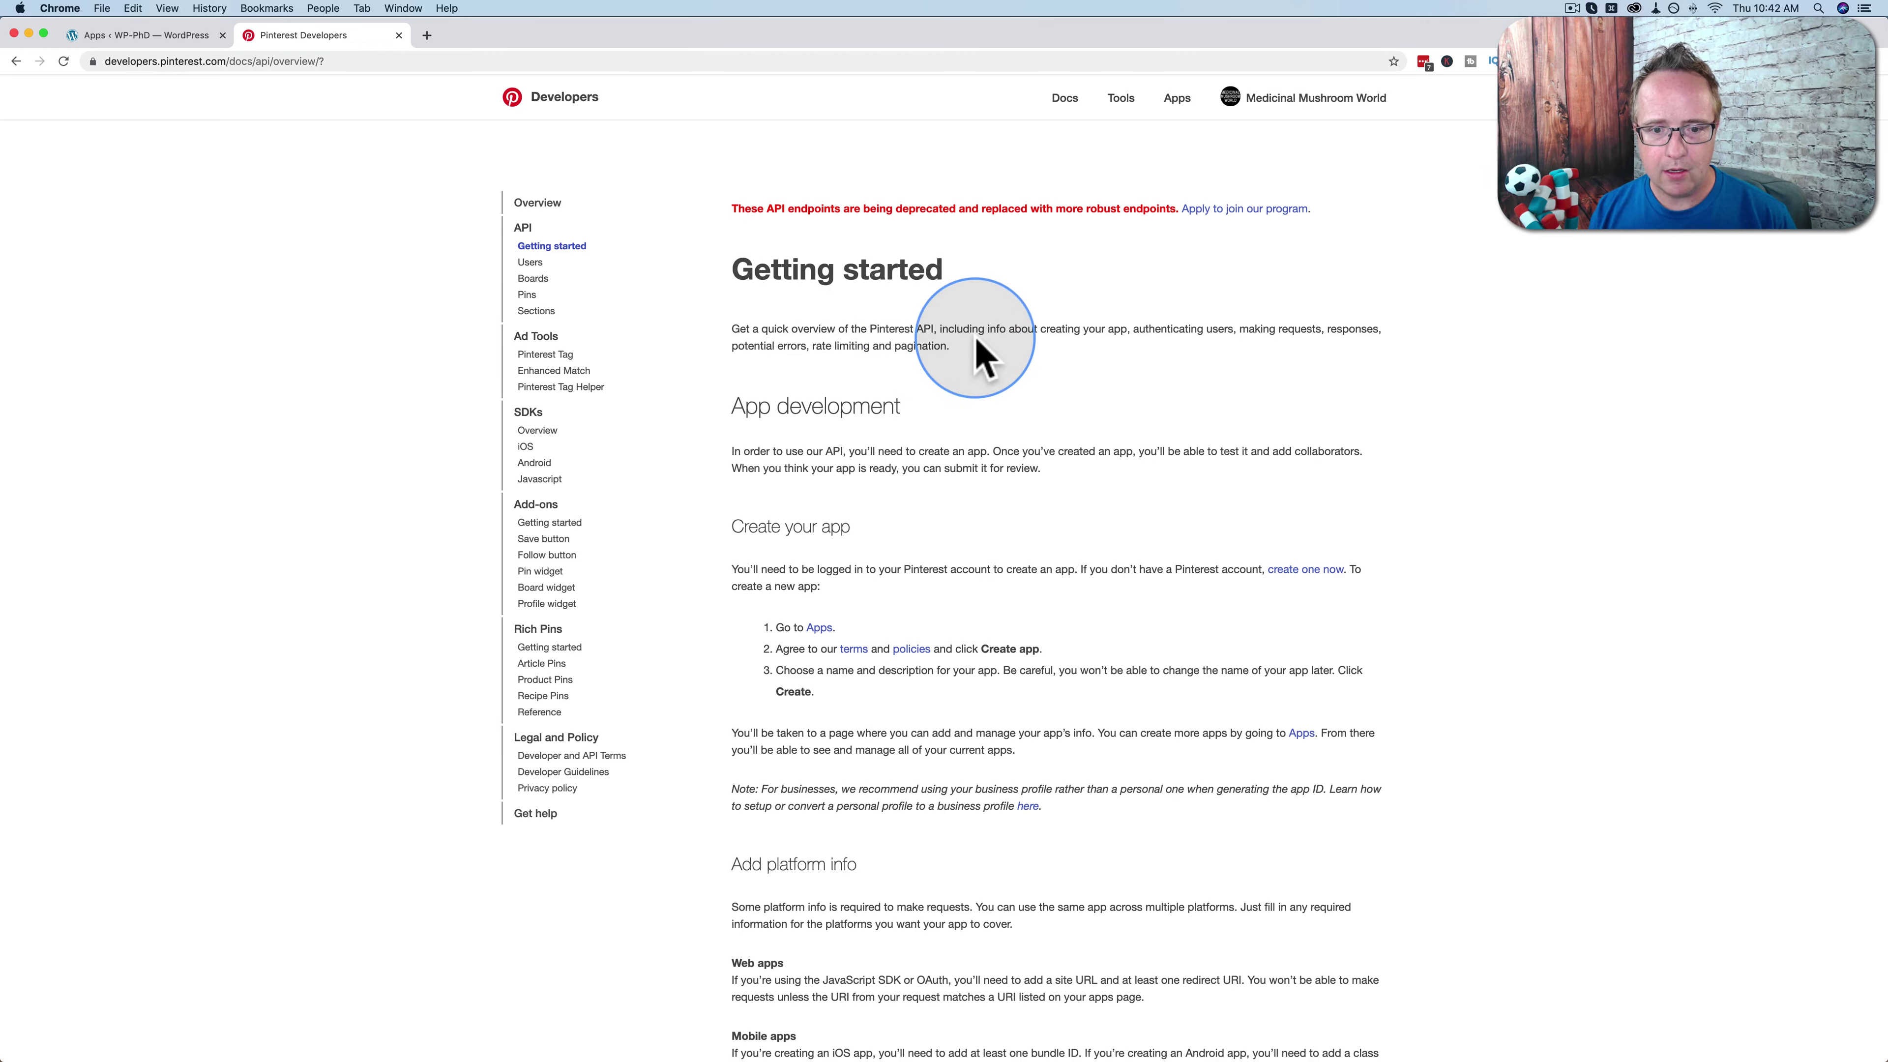
scroll(982, 359, down, 3)
scroll(982, 359, down, 5)
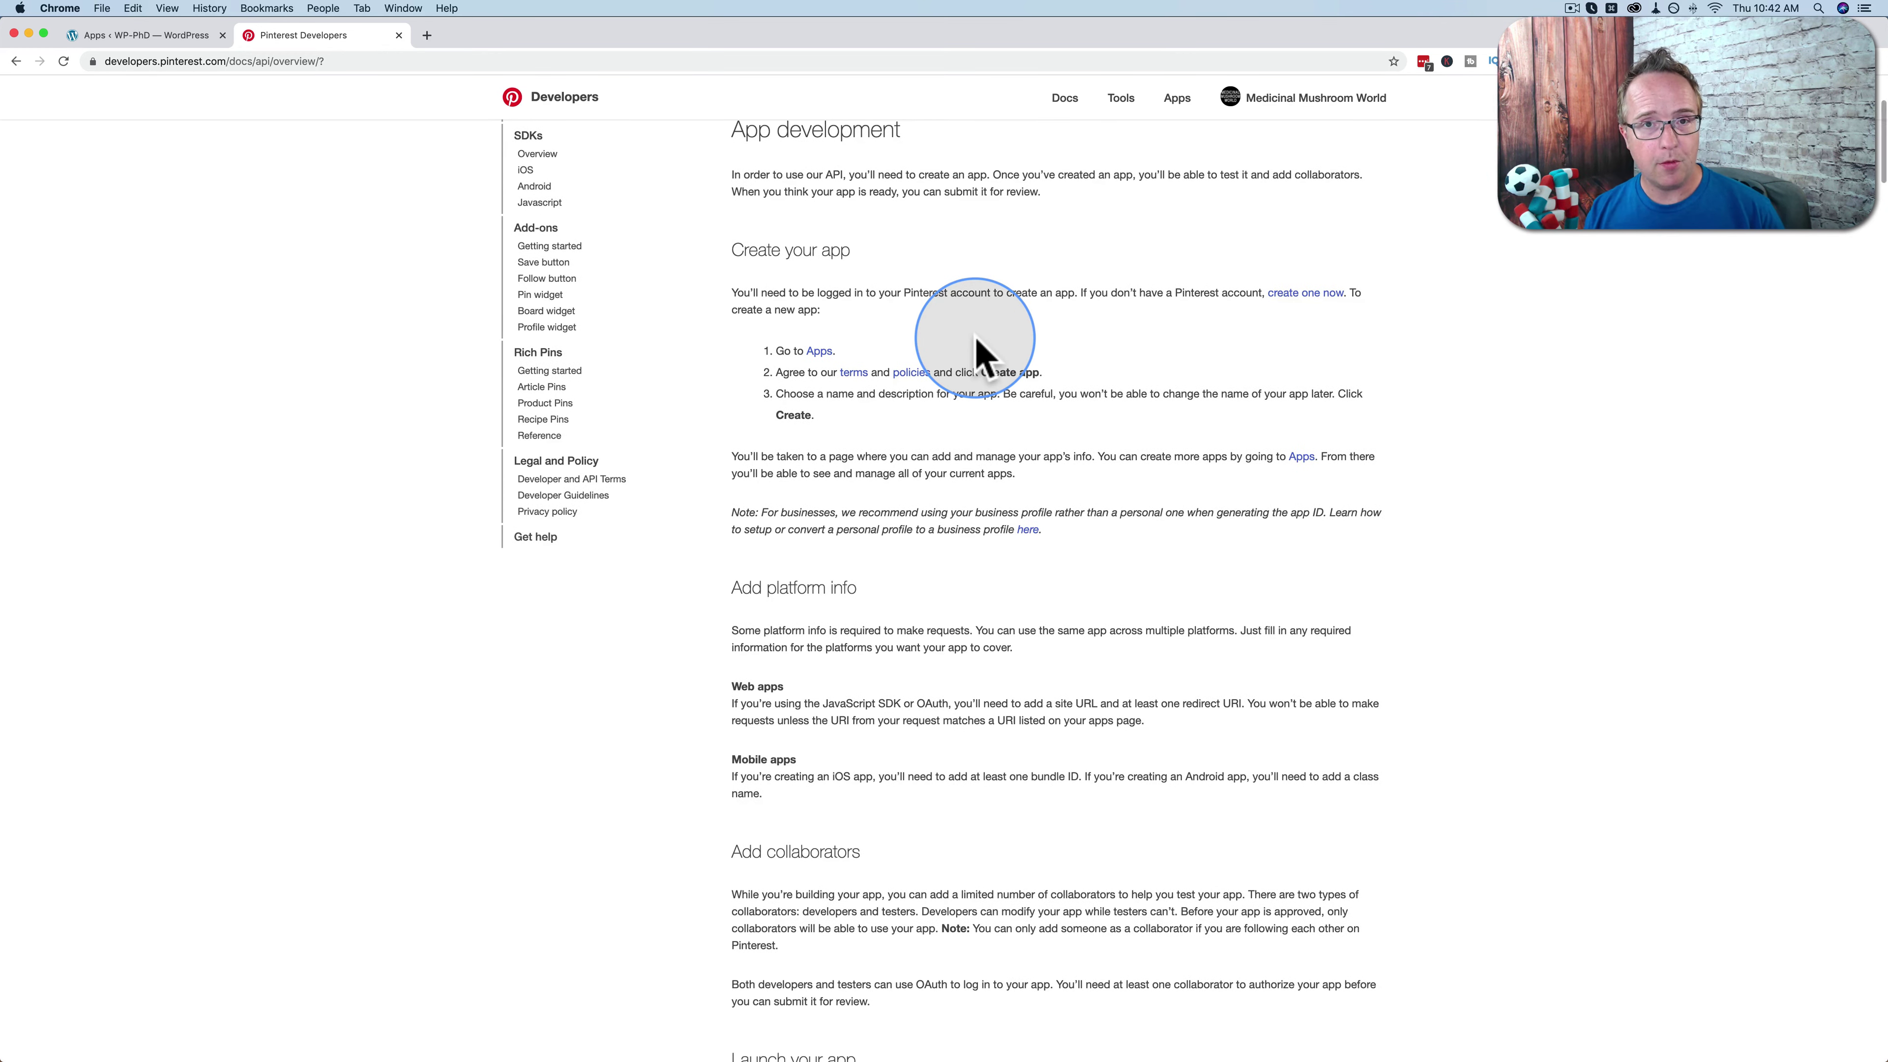
click(153, 35)
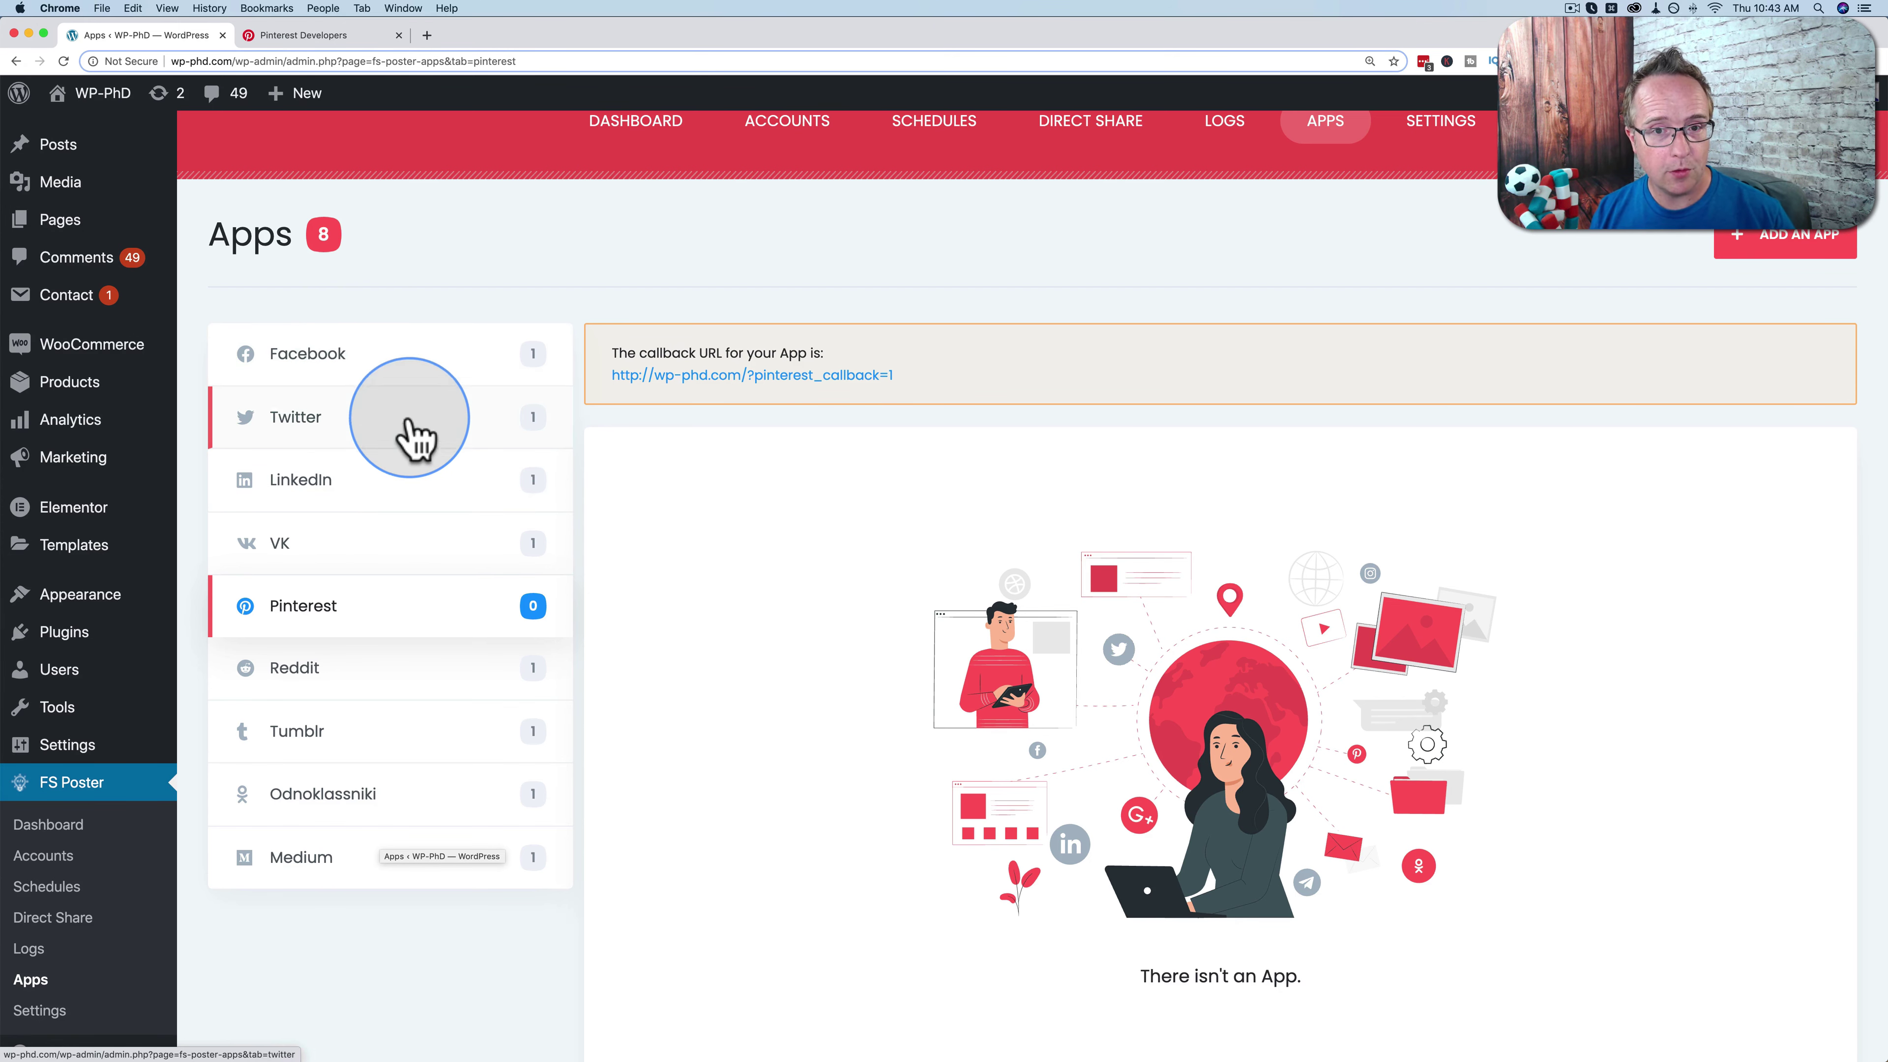
Go to FS Poster's Accounts page, which shows 0 accounts.
scroll(868, 278, up, 2)
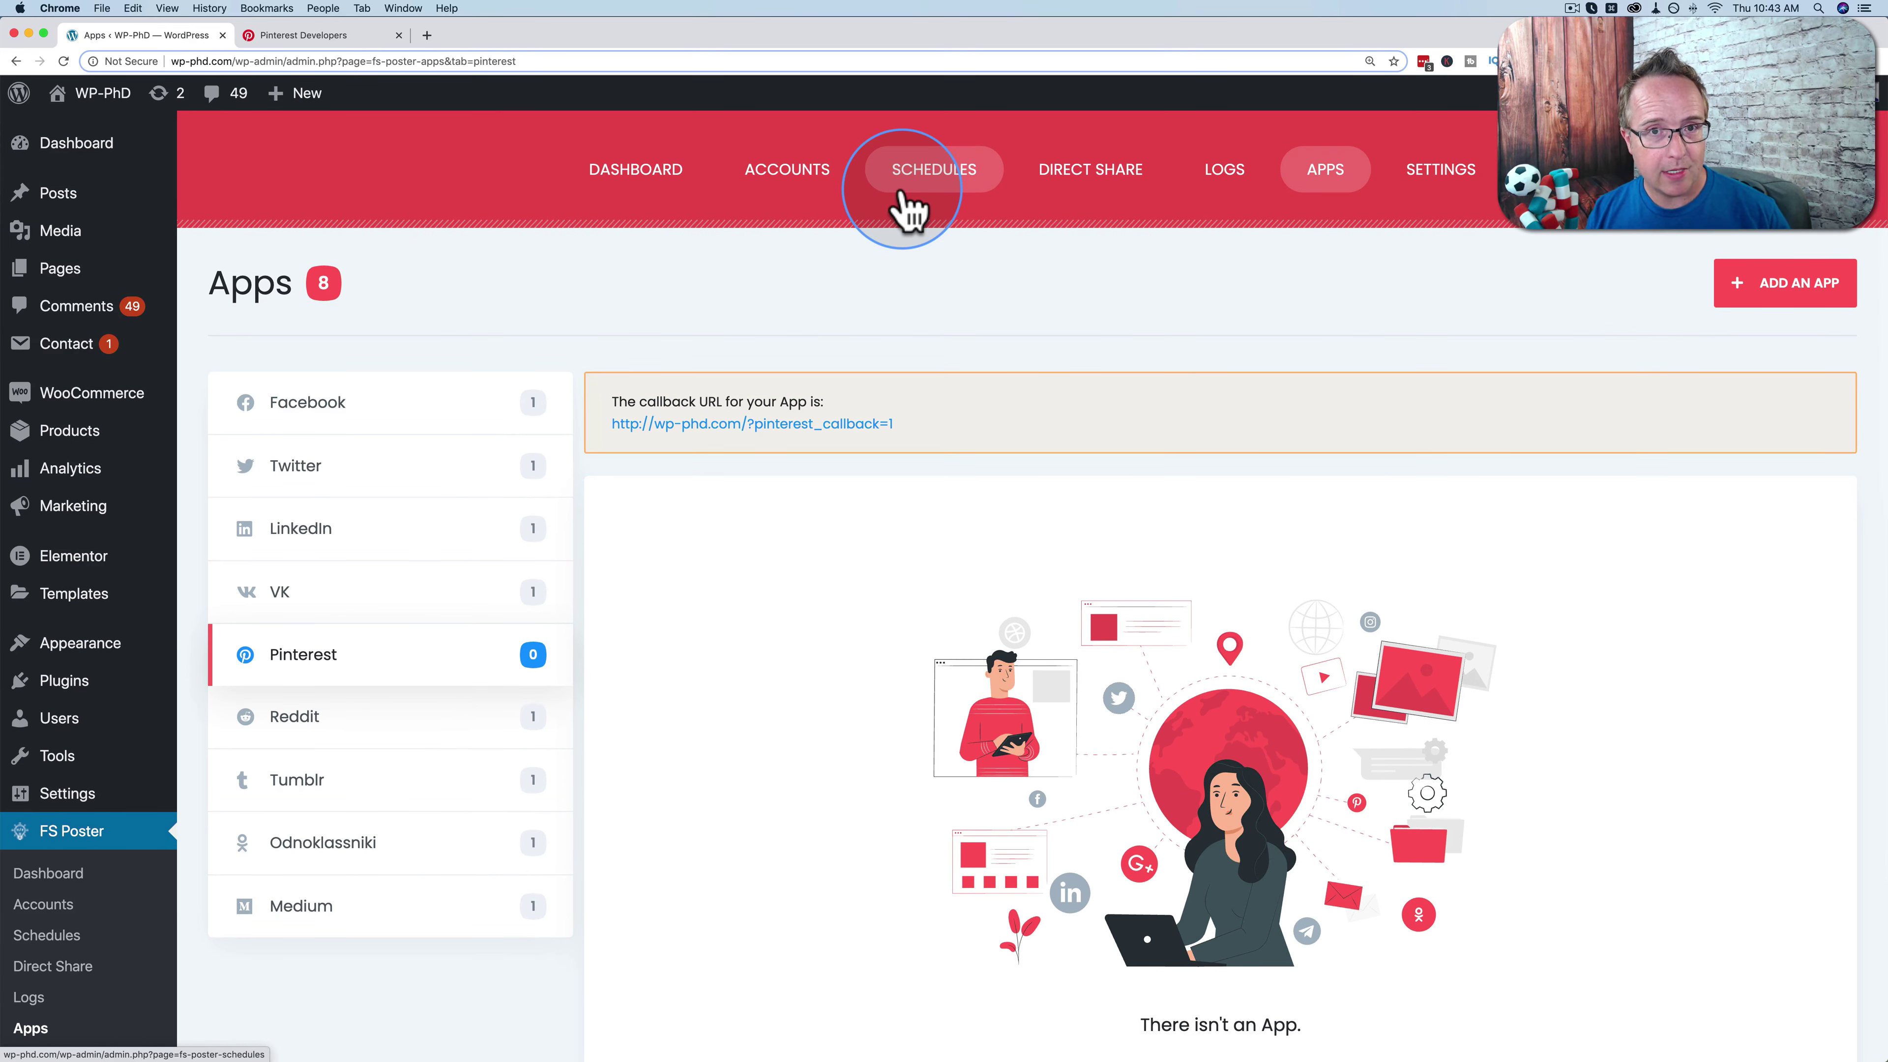
click(773, 190)
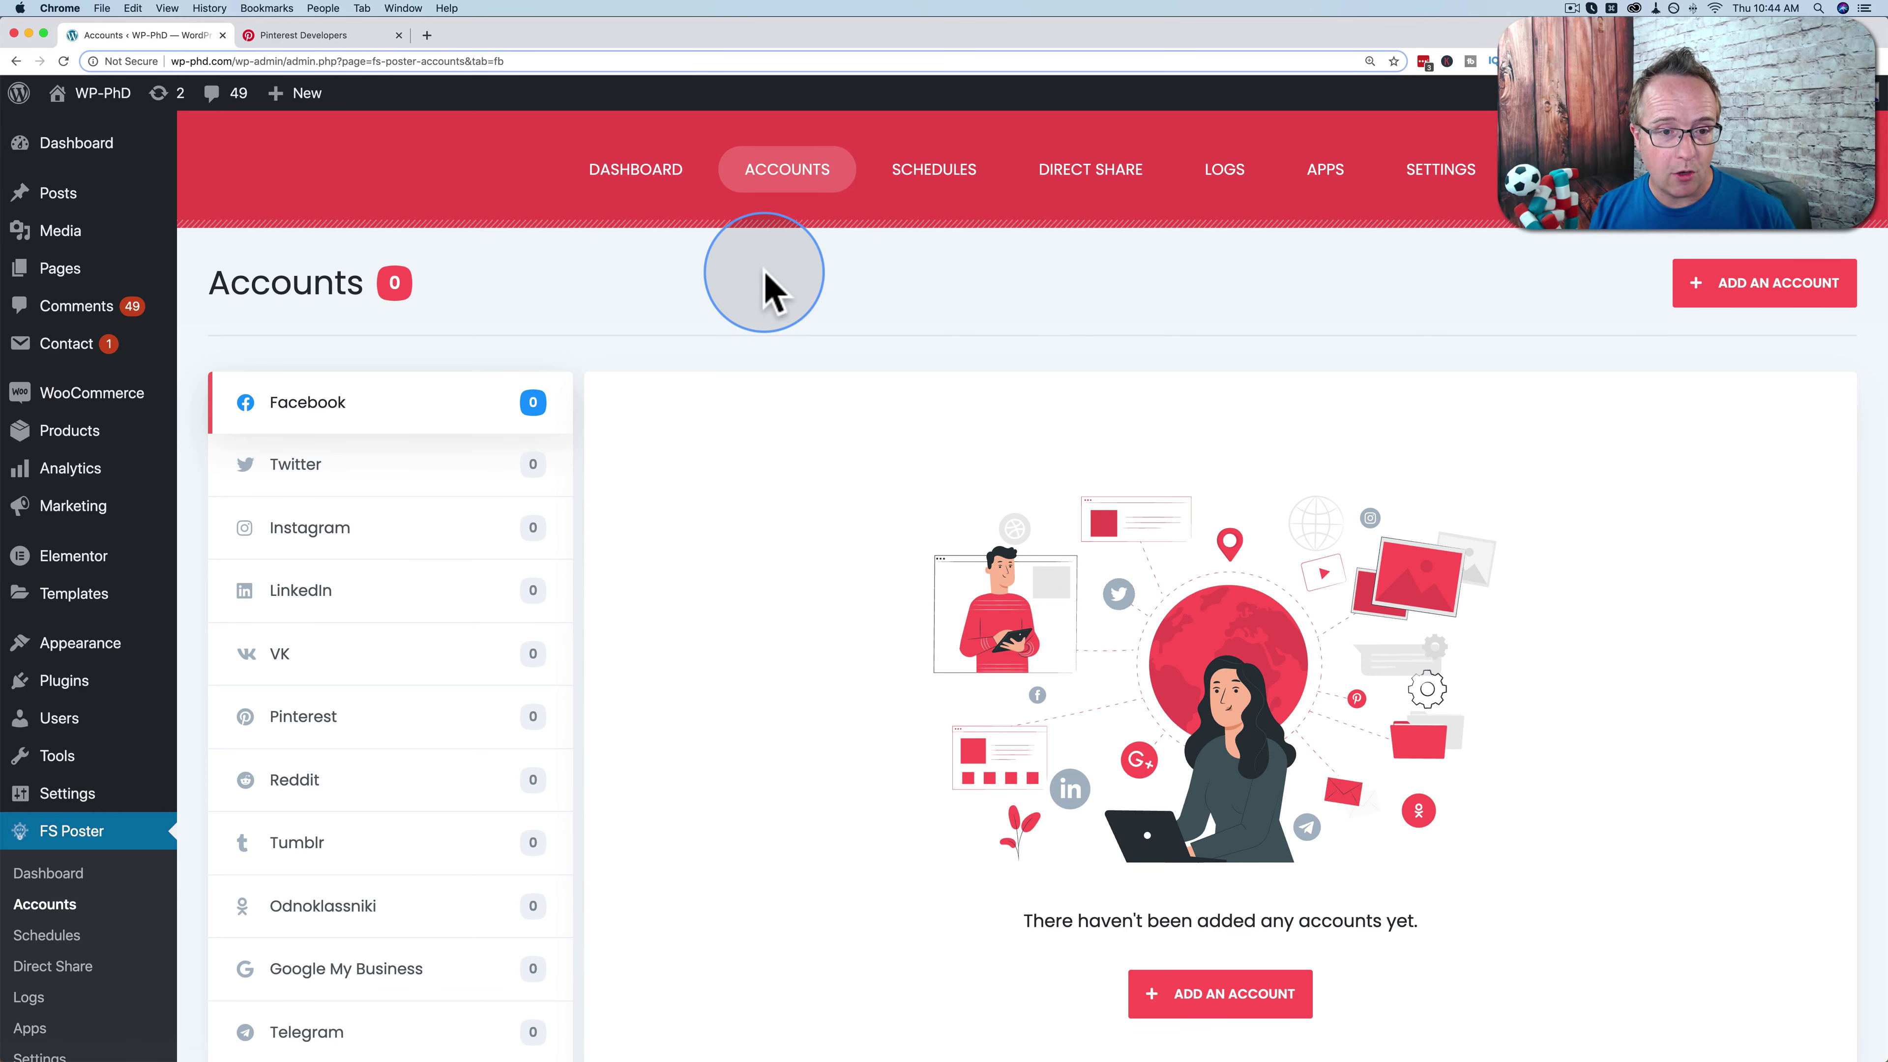
Add a Facebook account using the App method, no proxy, and the FS Poster - Standard APP.
scroll(925, 430, down, 3)
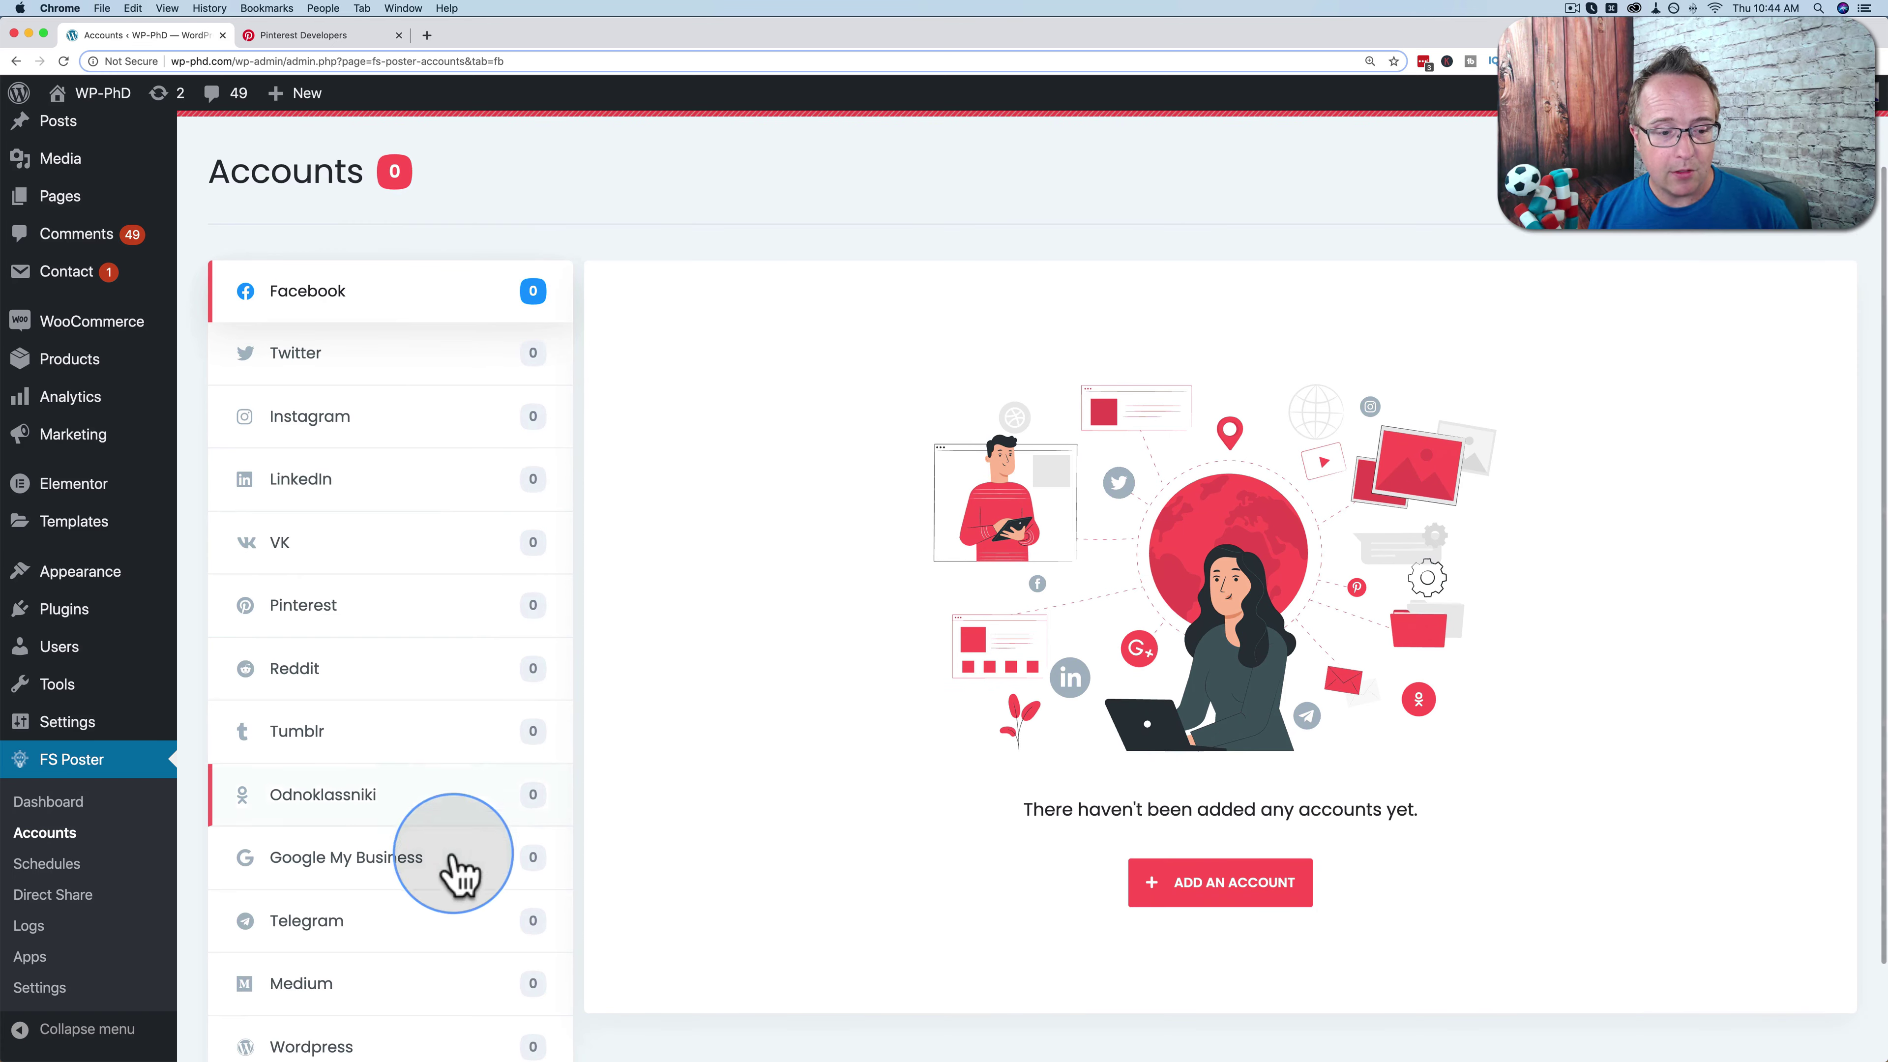
click(1762, 177)
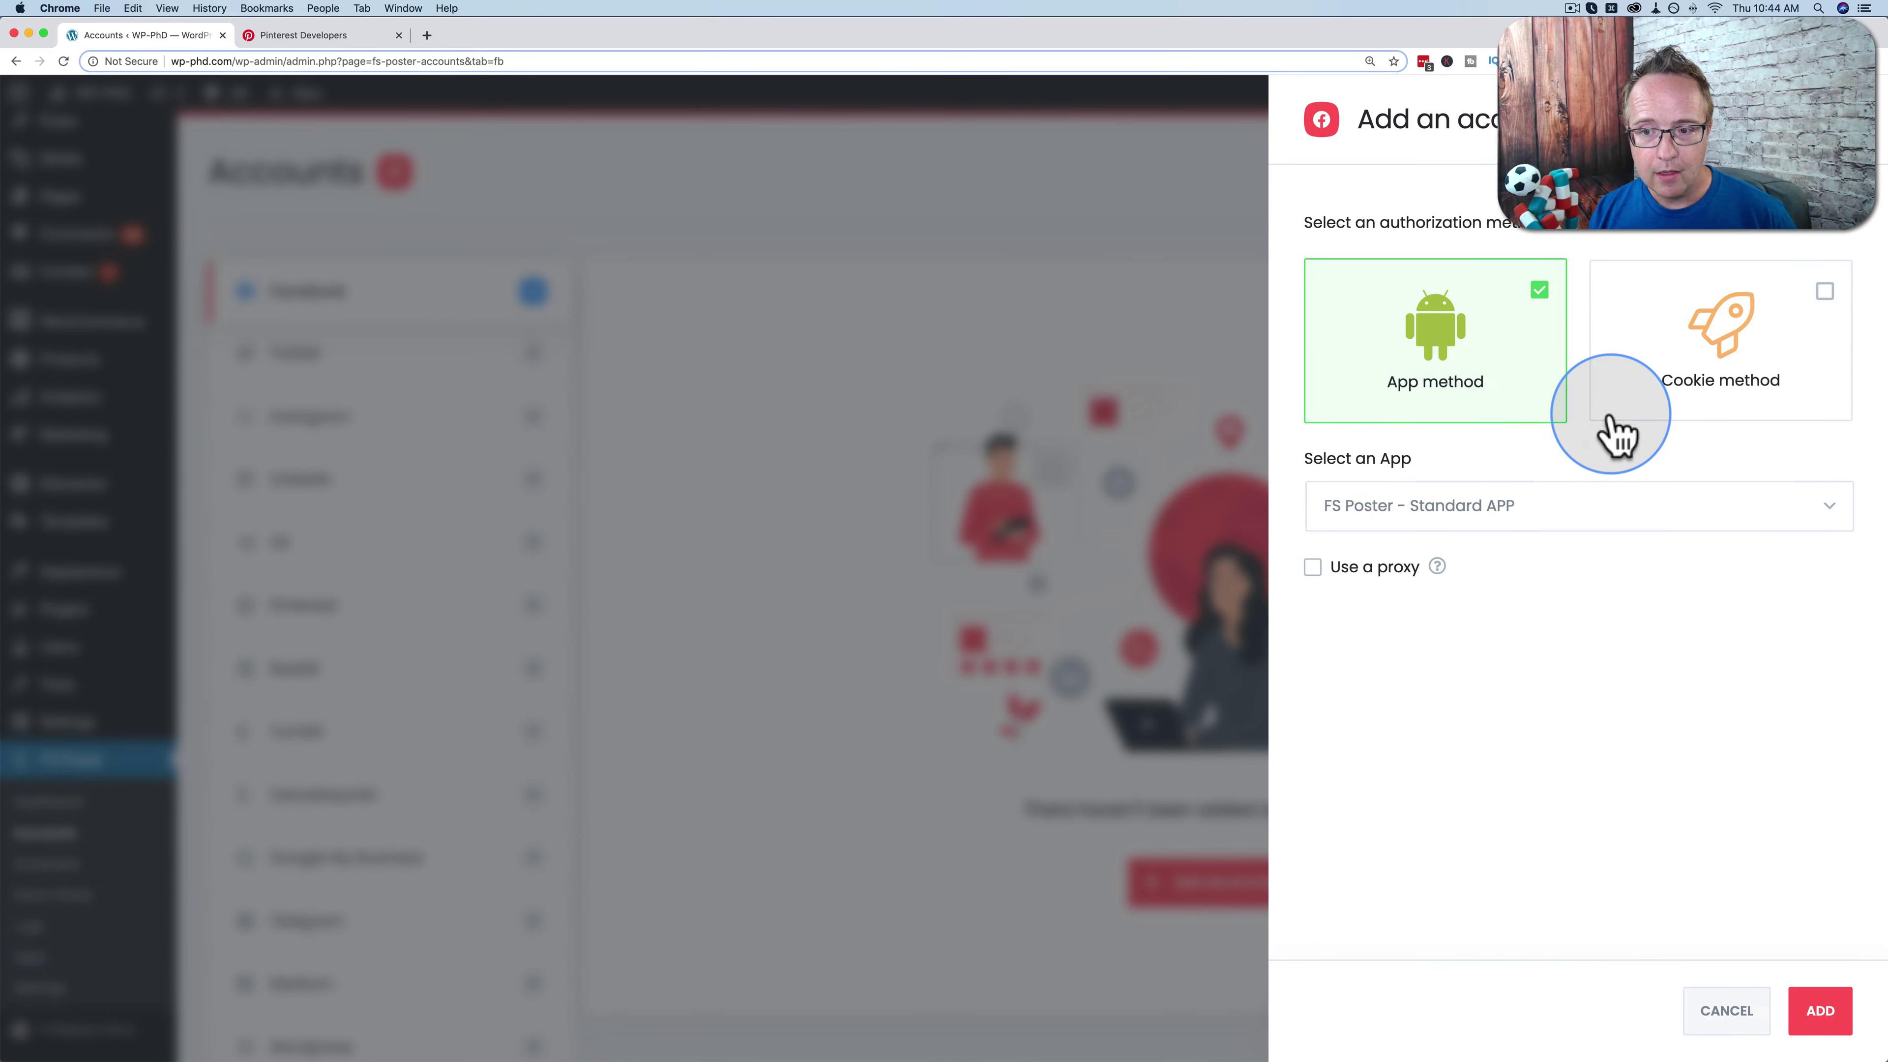
click(1802, 343)
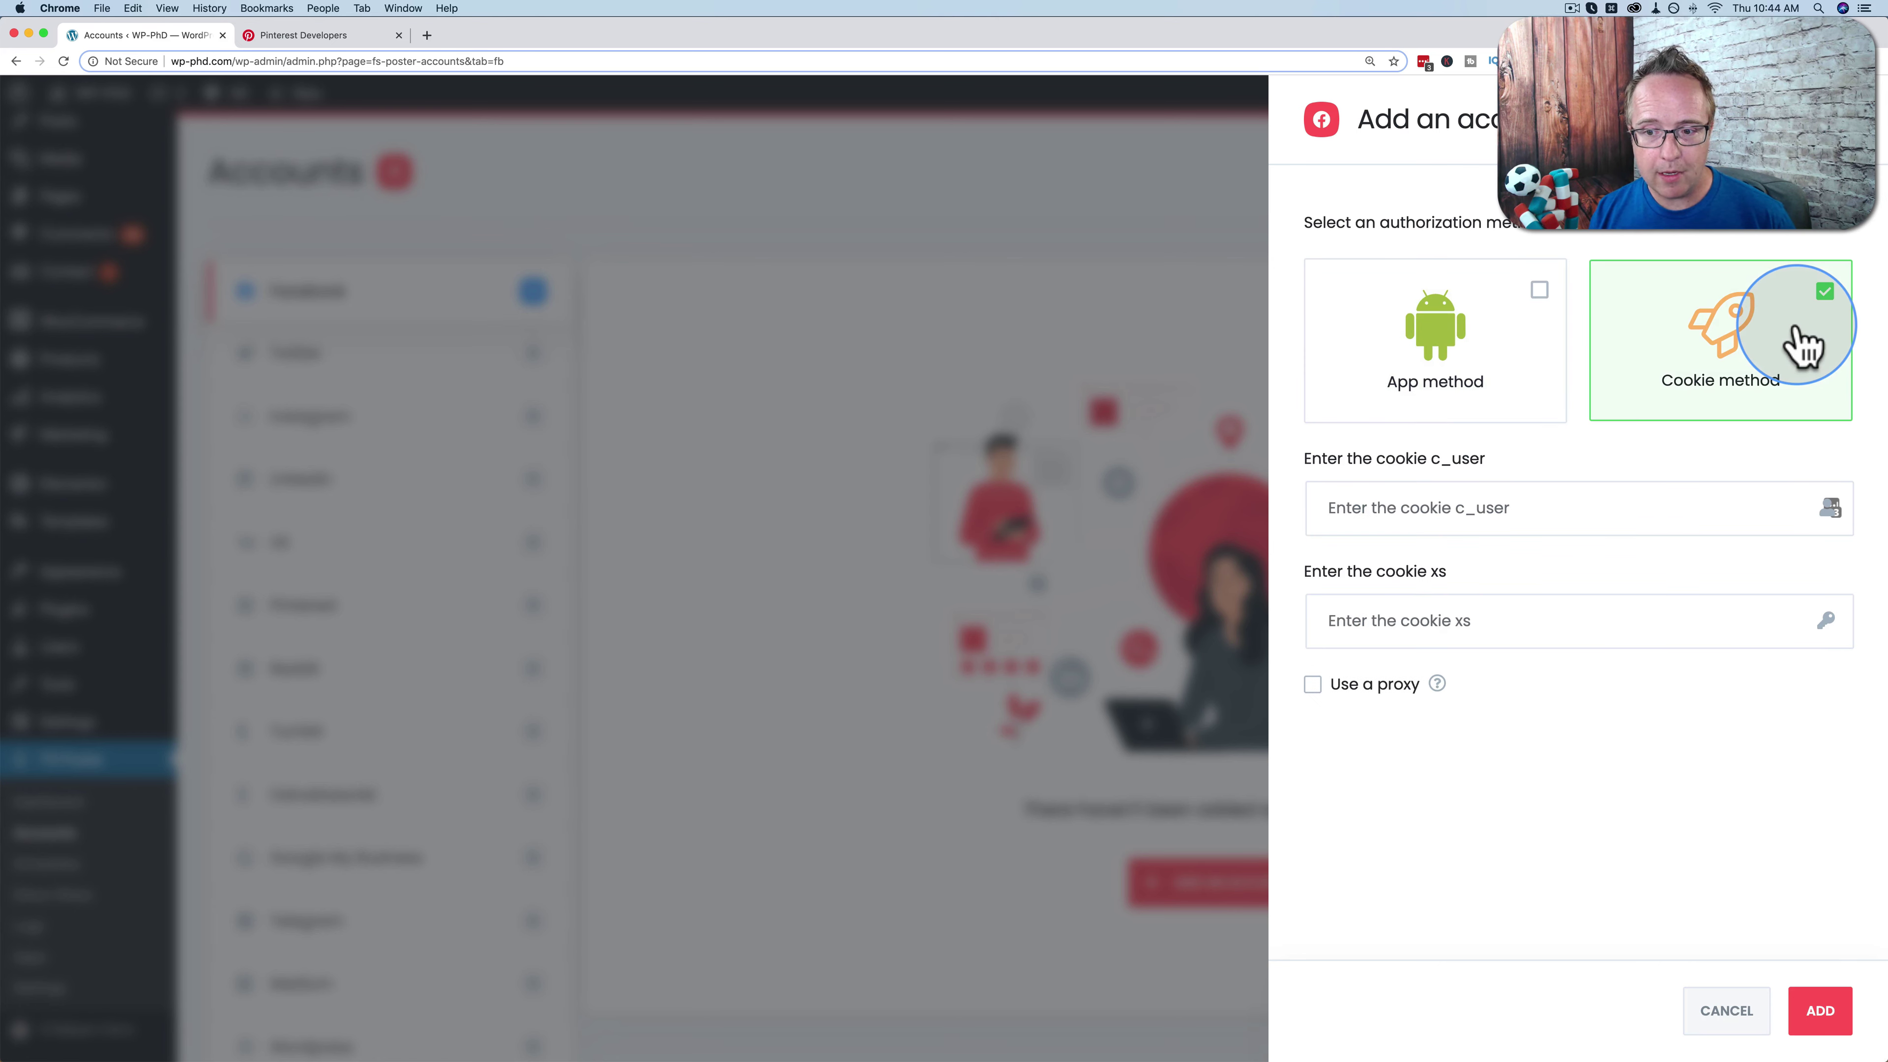
click(1457, 388)
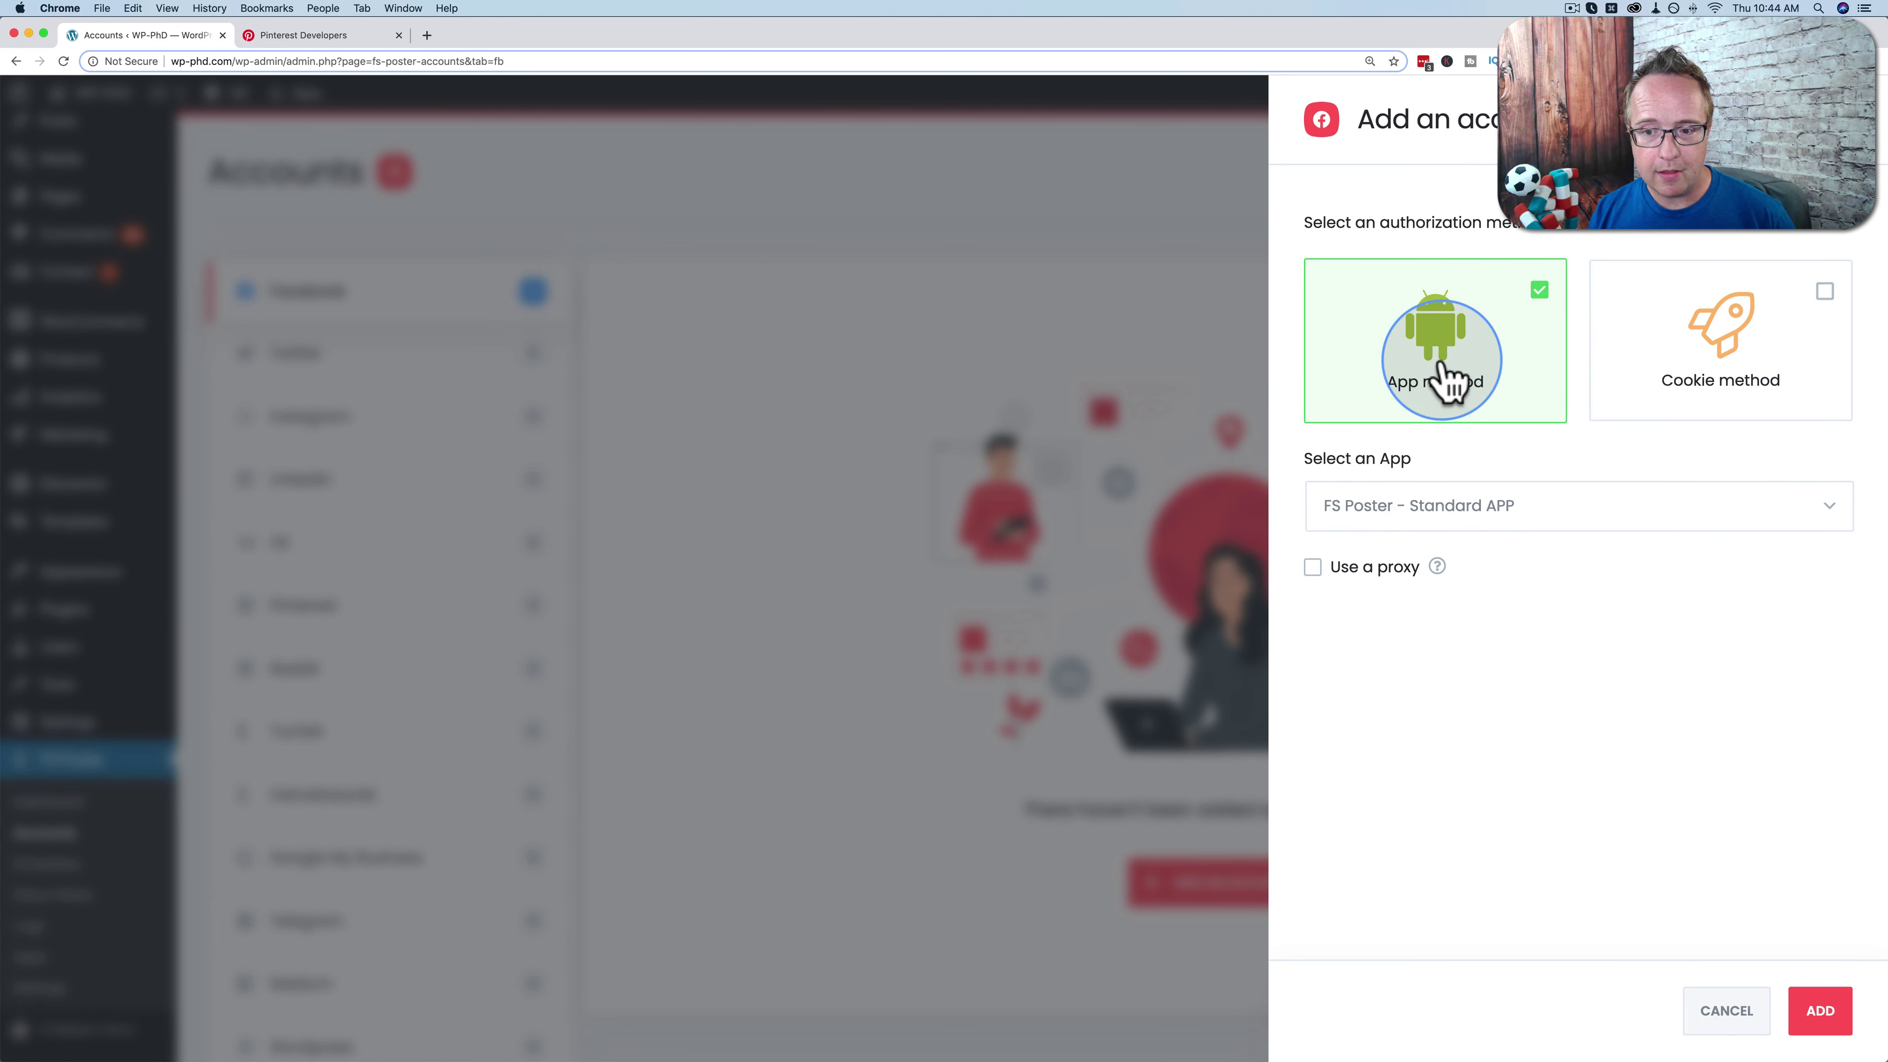
click(1312, 569)
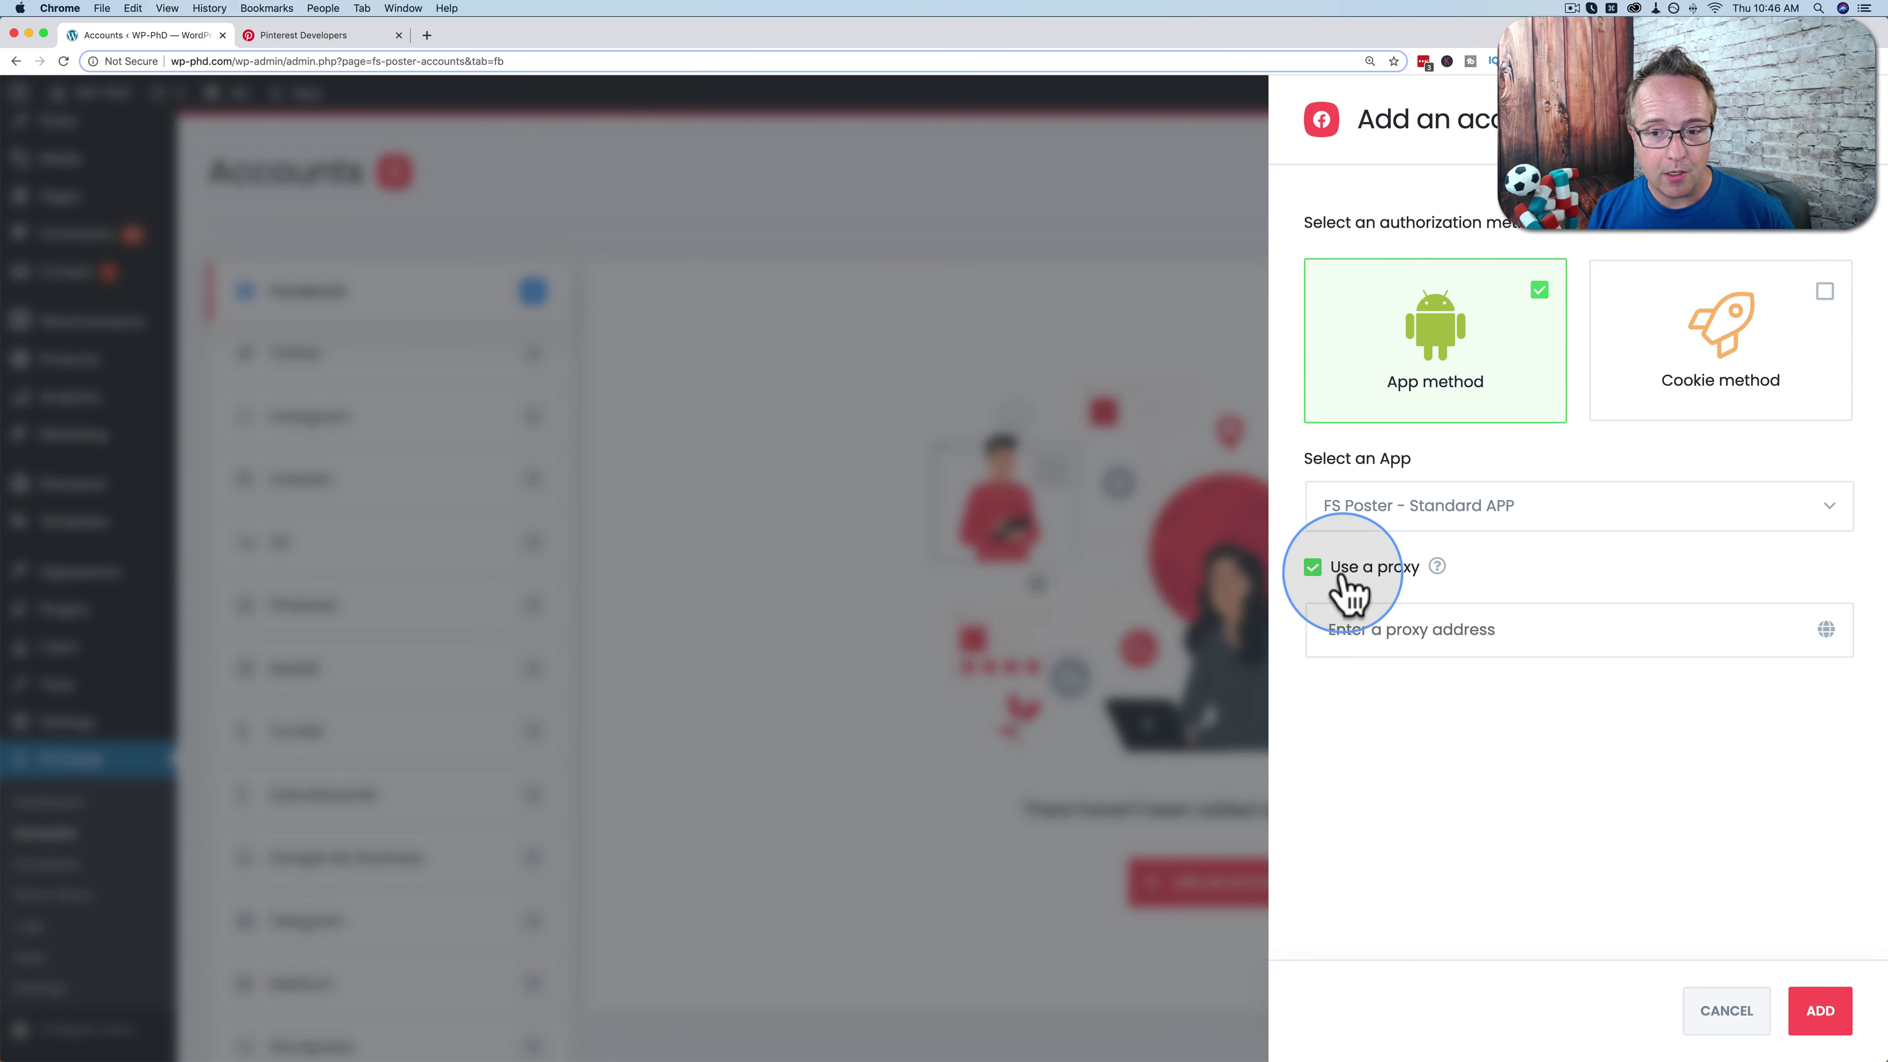
click(1312, 569)
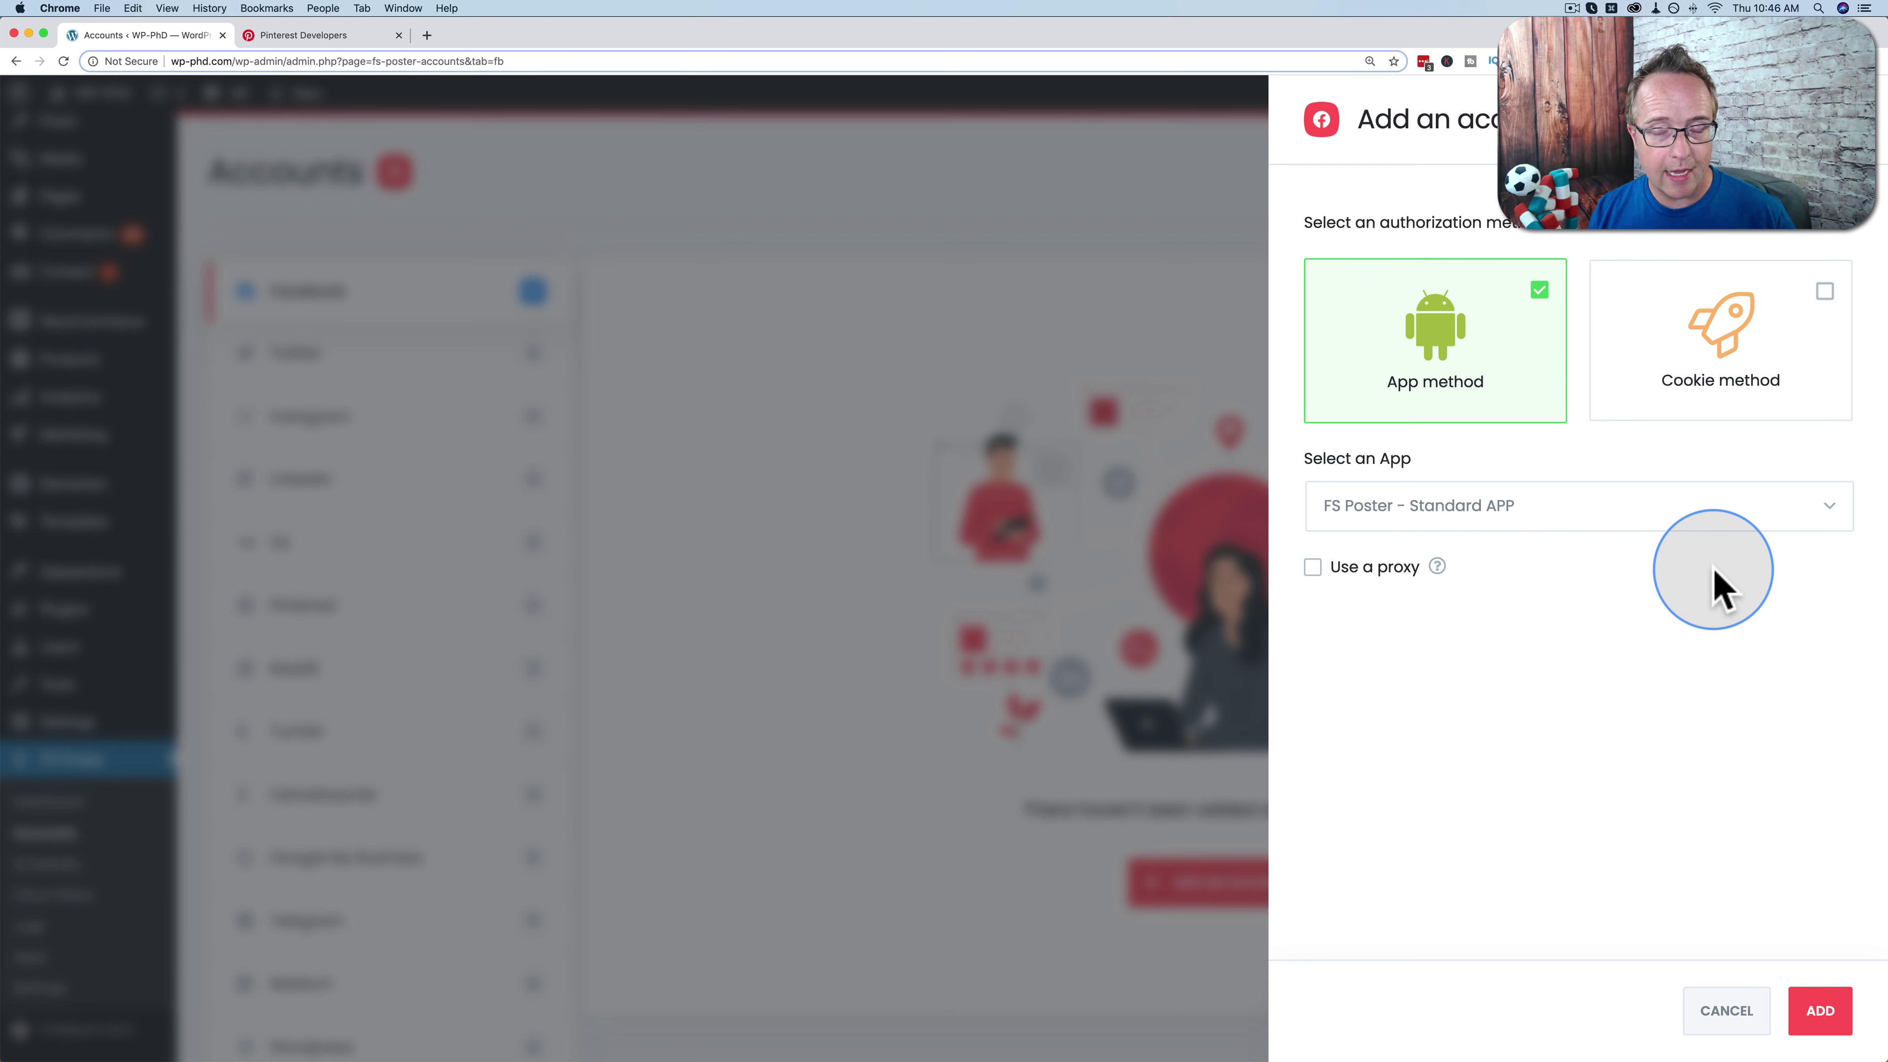
click(1457, 514)
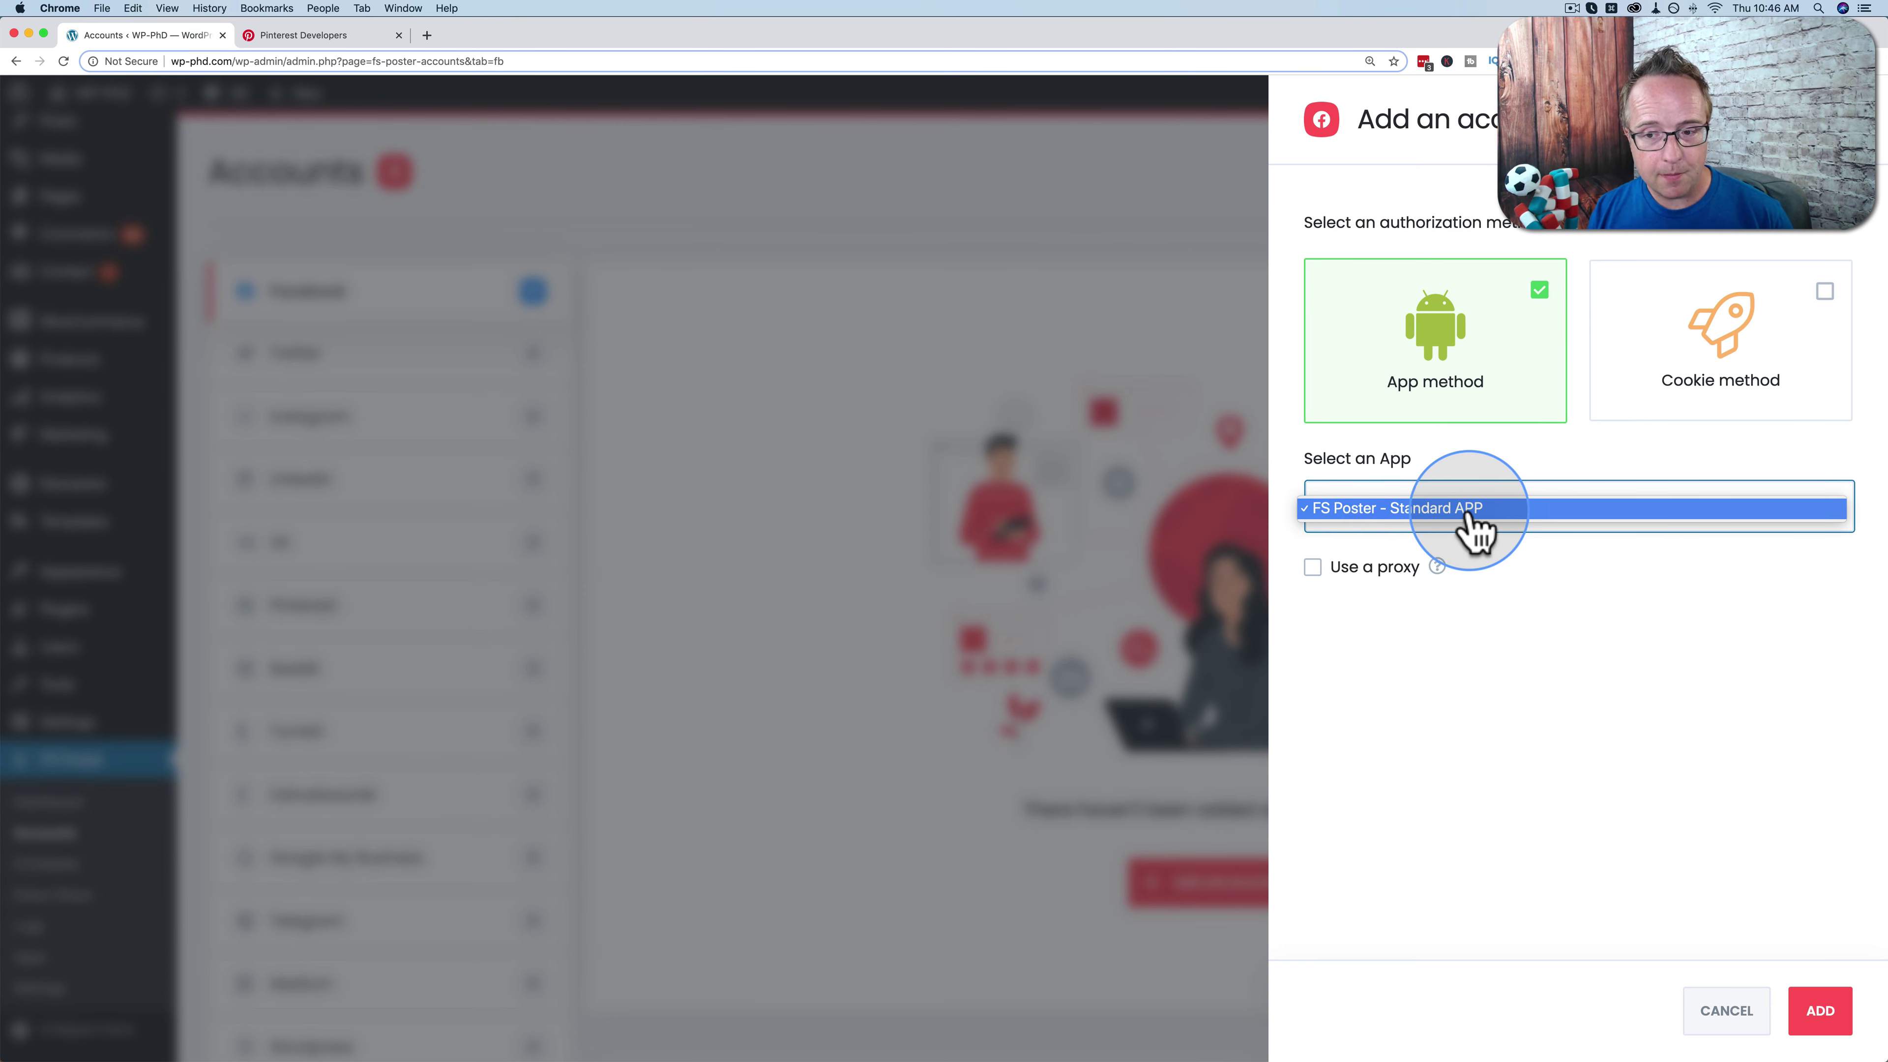
click(1473, 530)
click(1817, 1015)
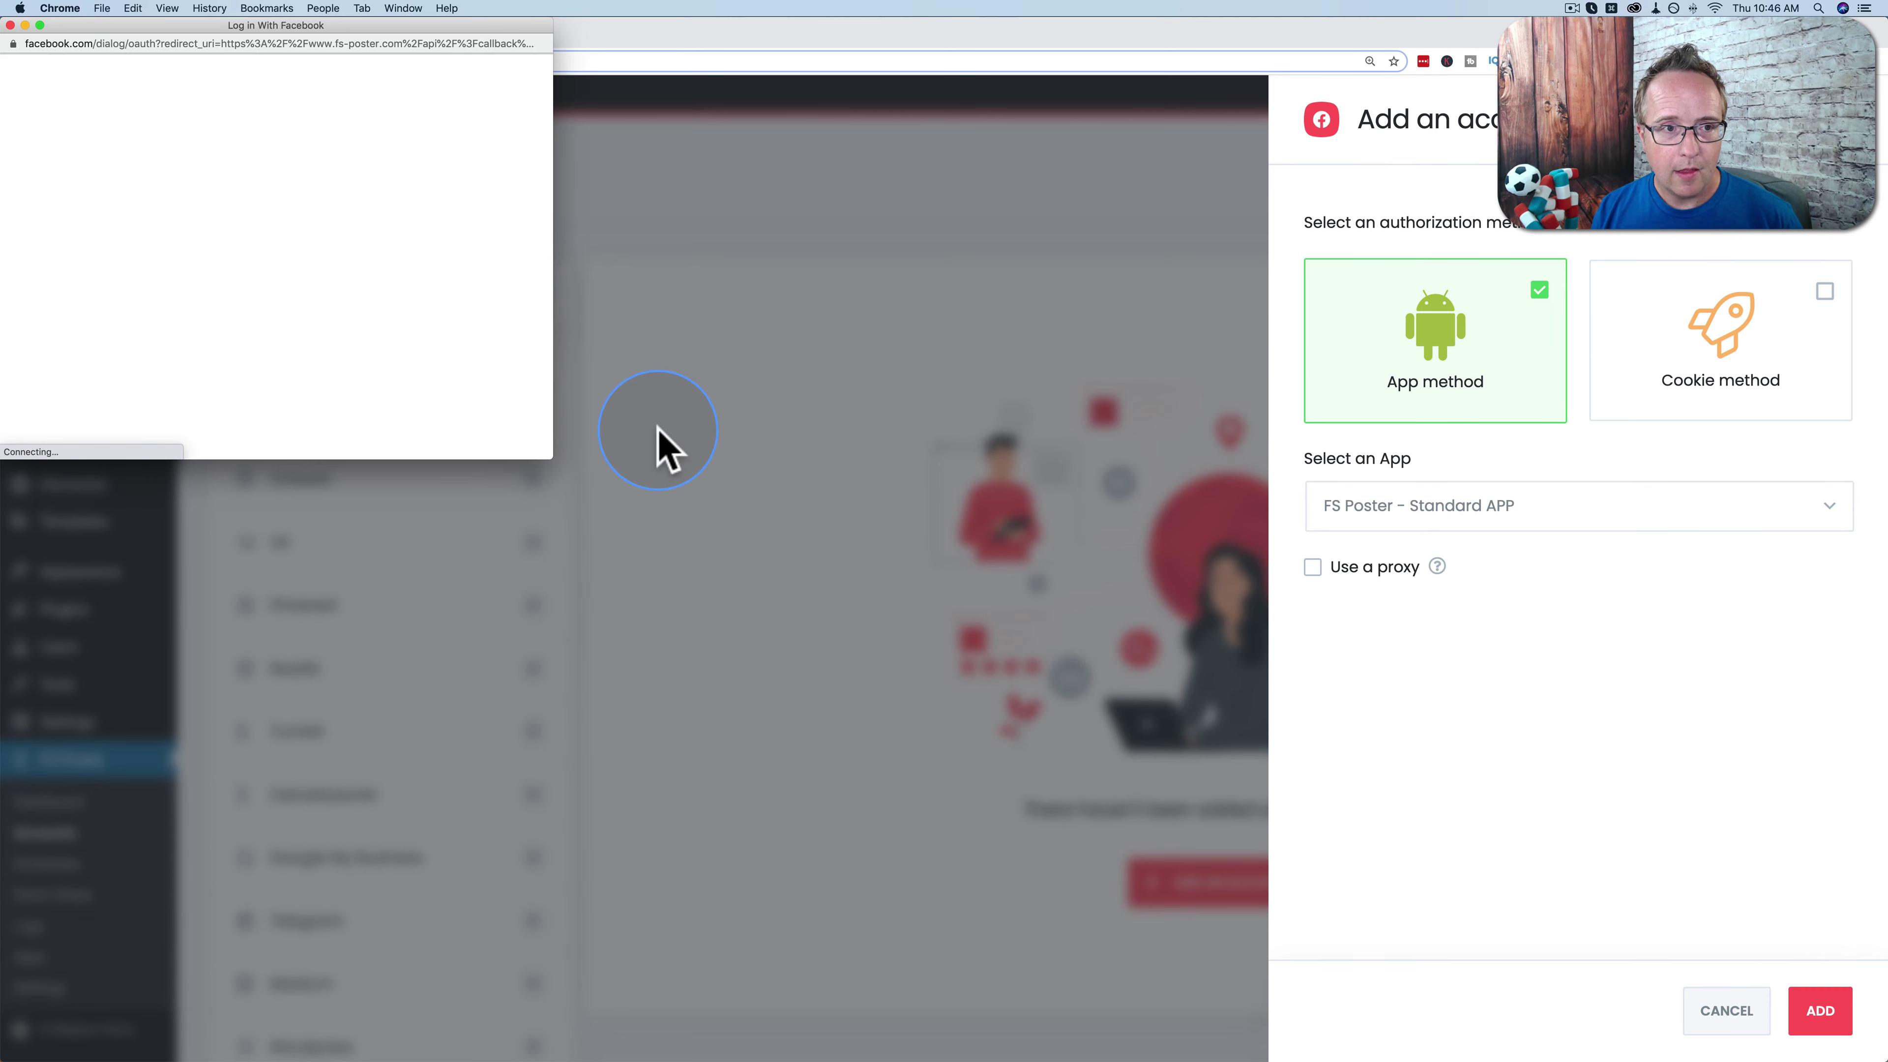
Complete the Facebook login, granting FS Poster its permissions, and close the success panel.
drag(244, 28, 791, 149)
click(825, 420)
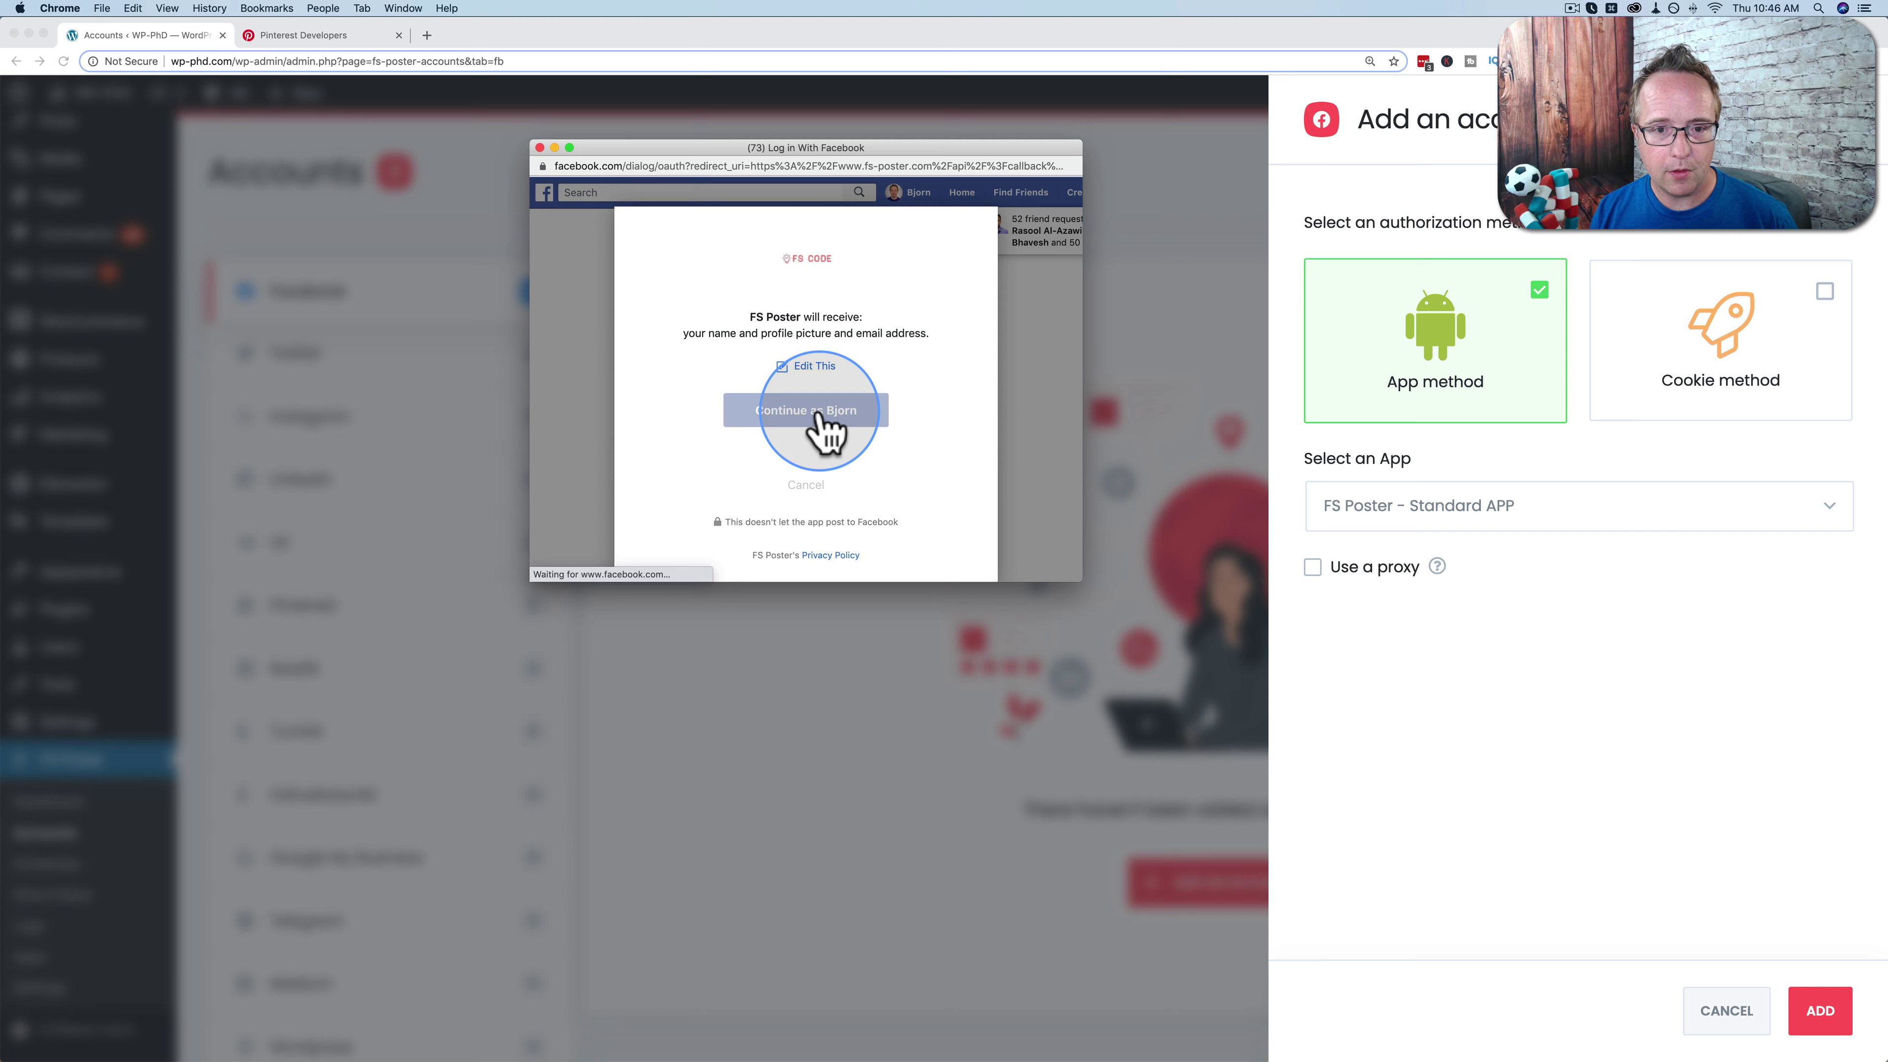
click(964, 530)
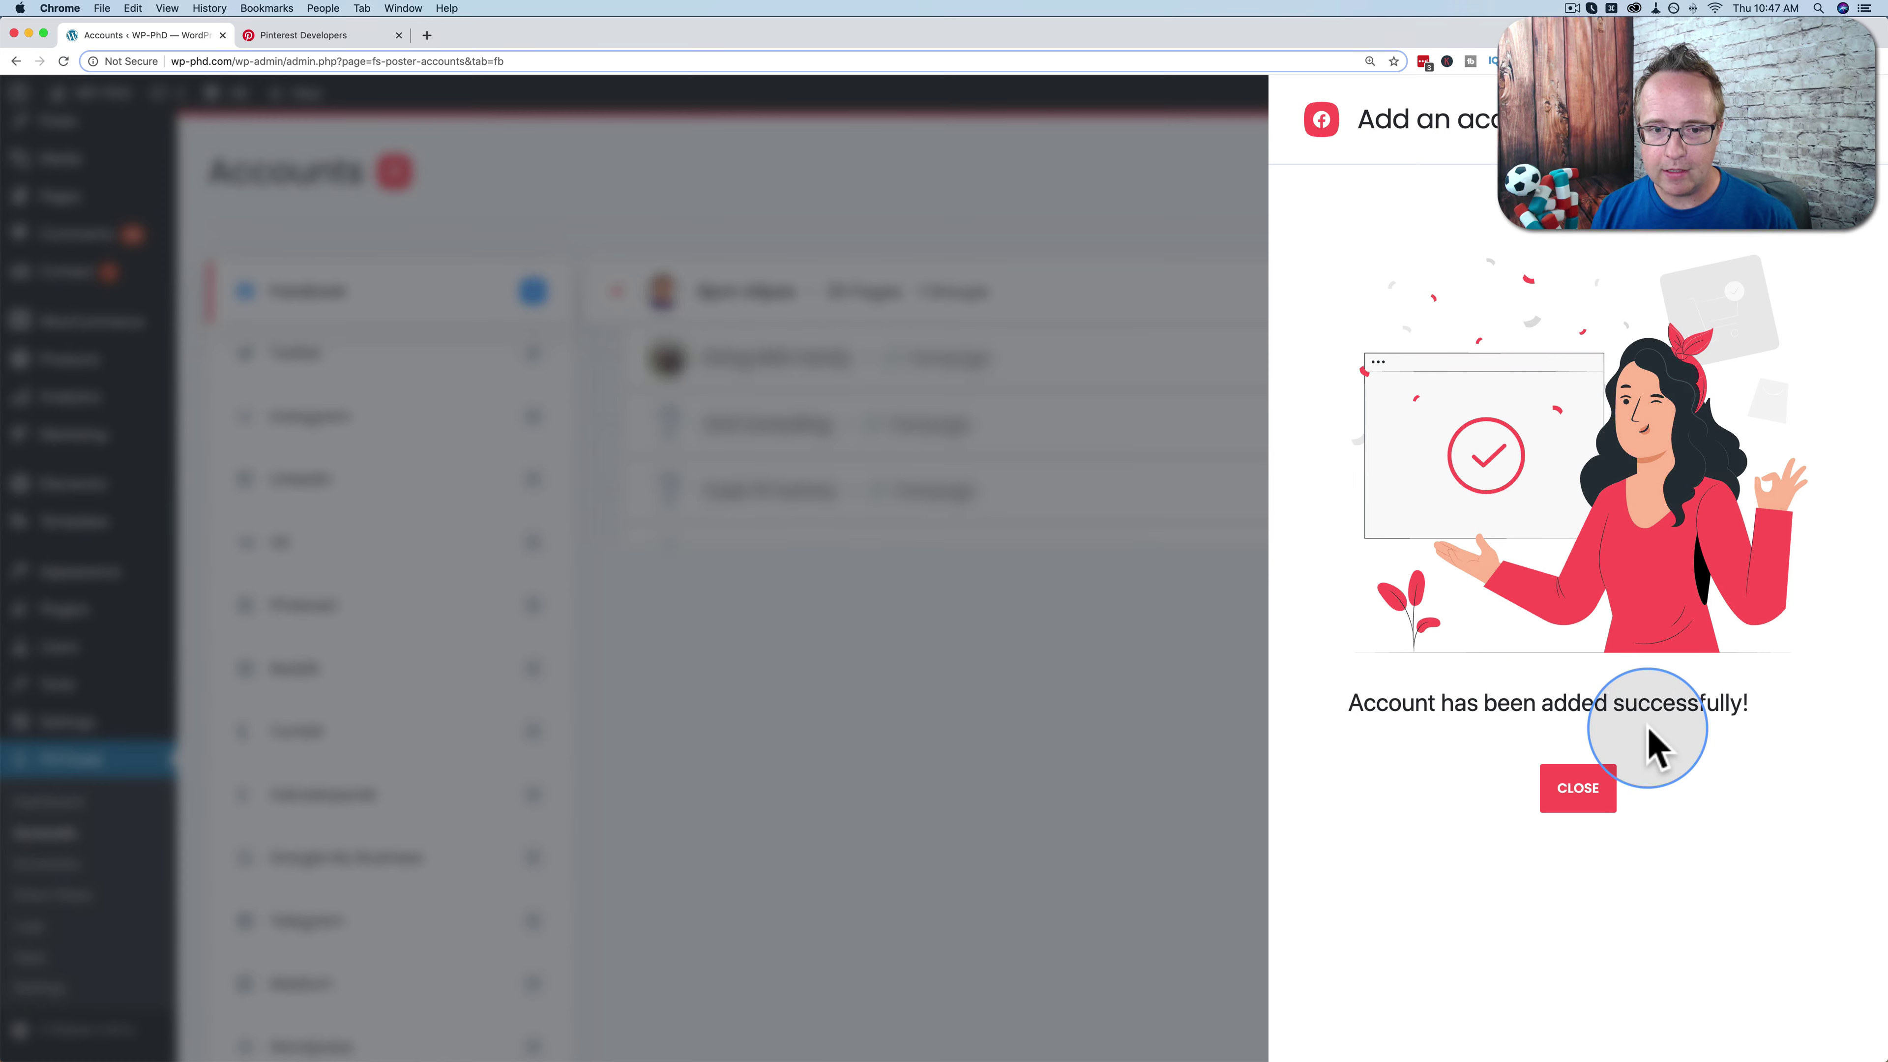
click(1577, 803)
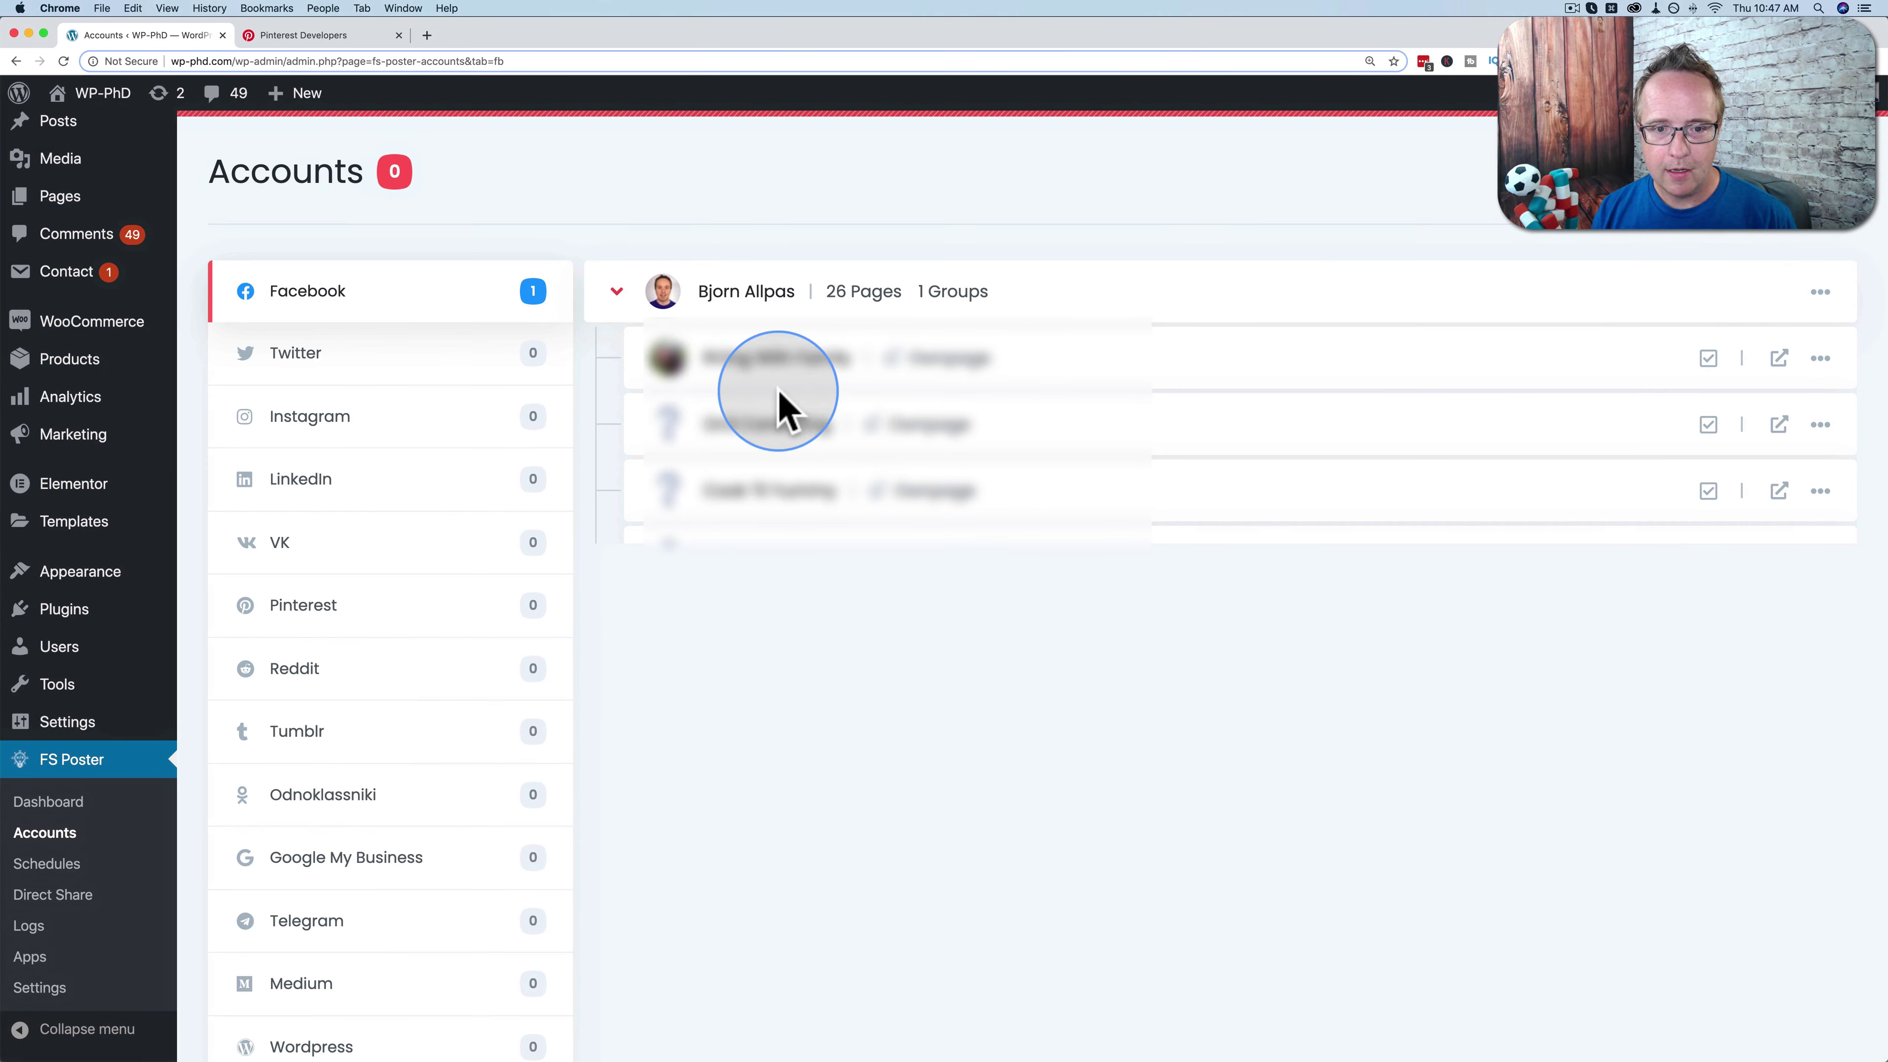
Scroll through the 26 linked pages and open the WPLearningLab group's activation options.
scroll(734, 335, down, 10)
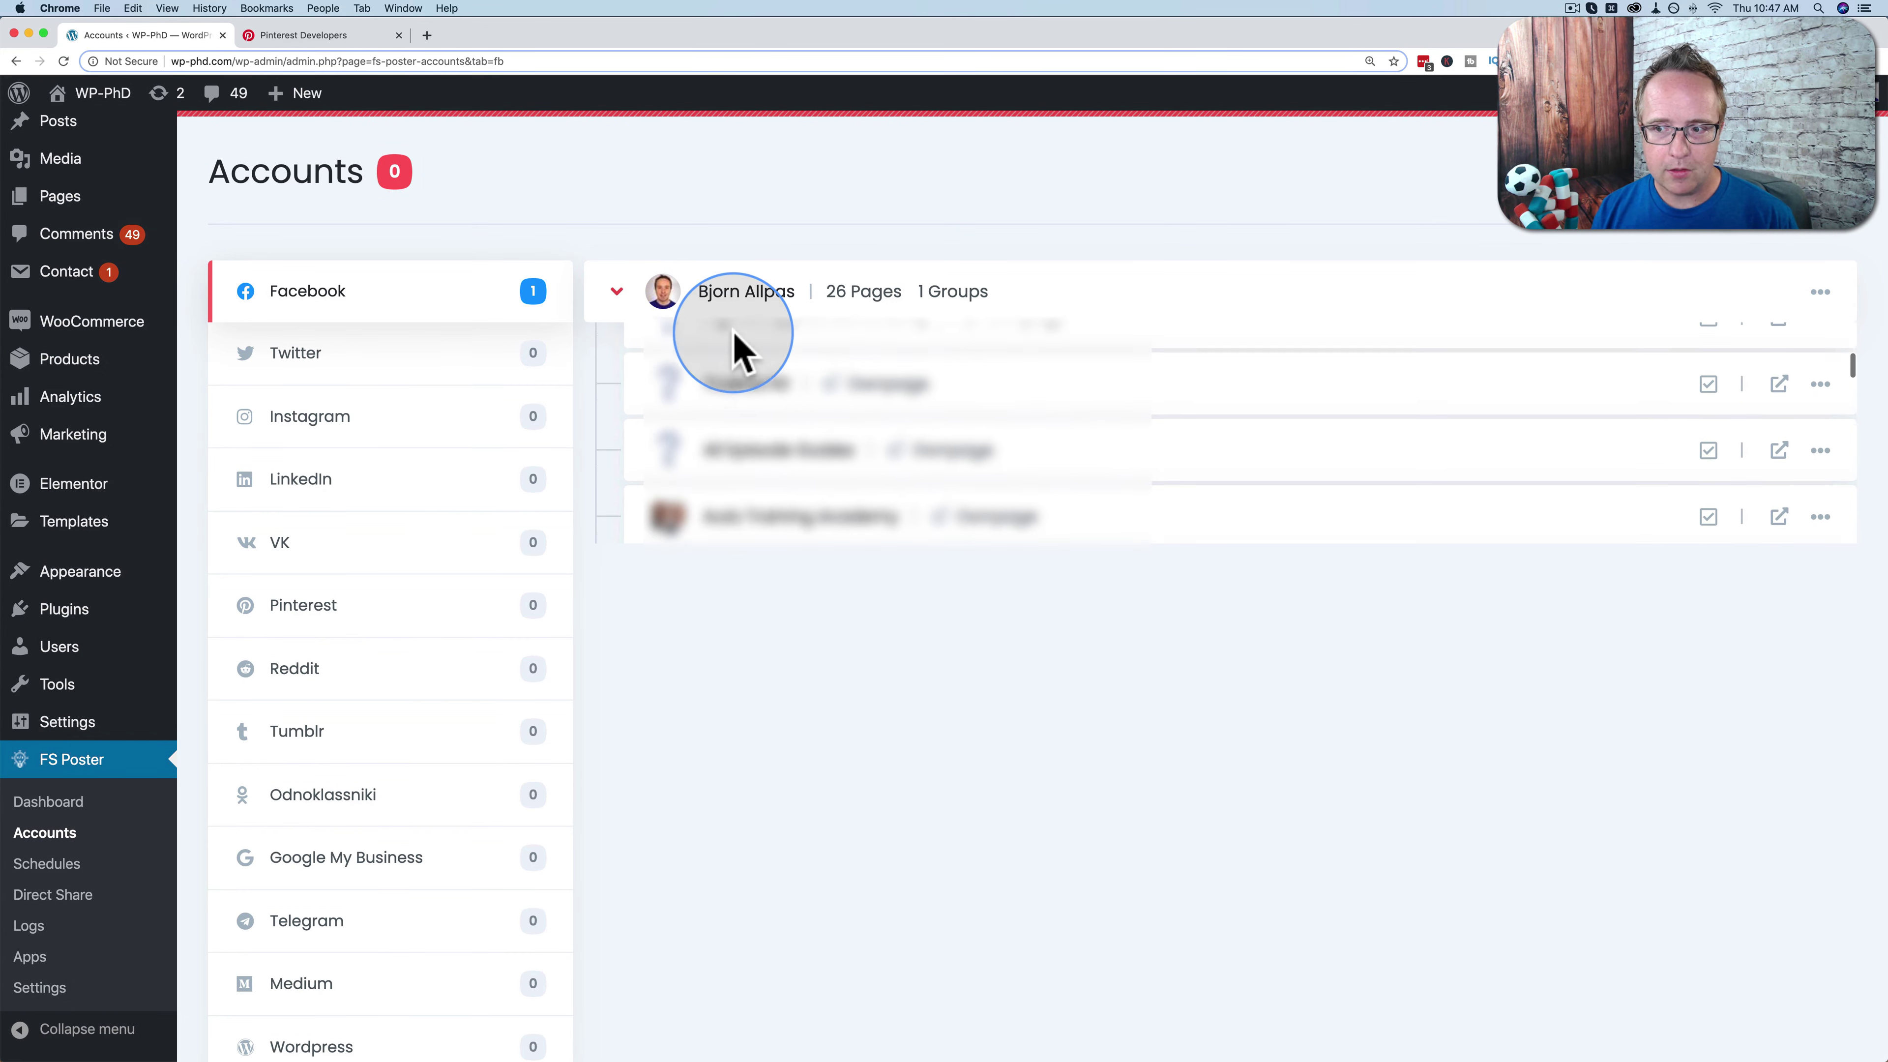
scroll(734, 335, down, 10)
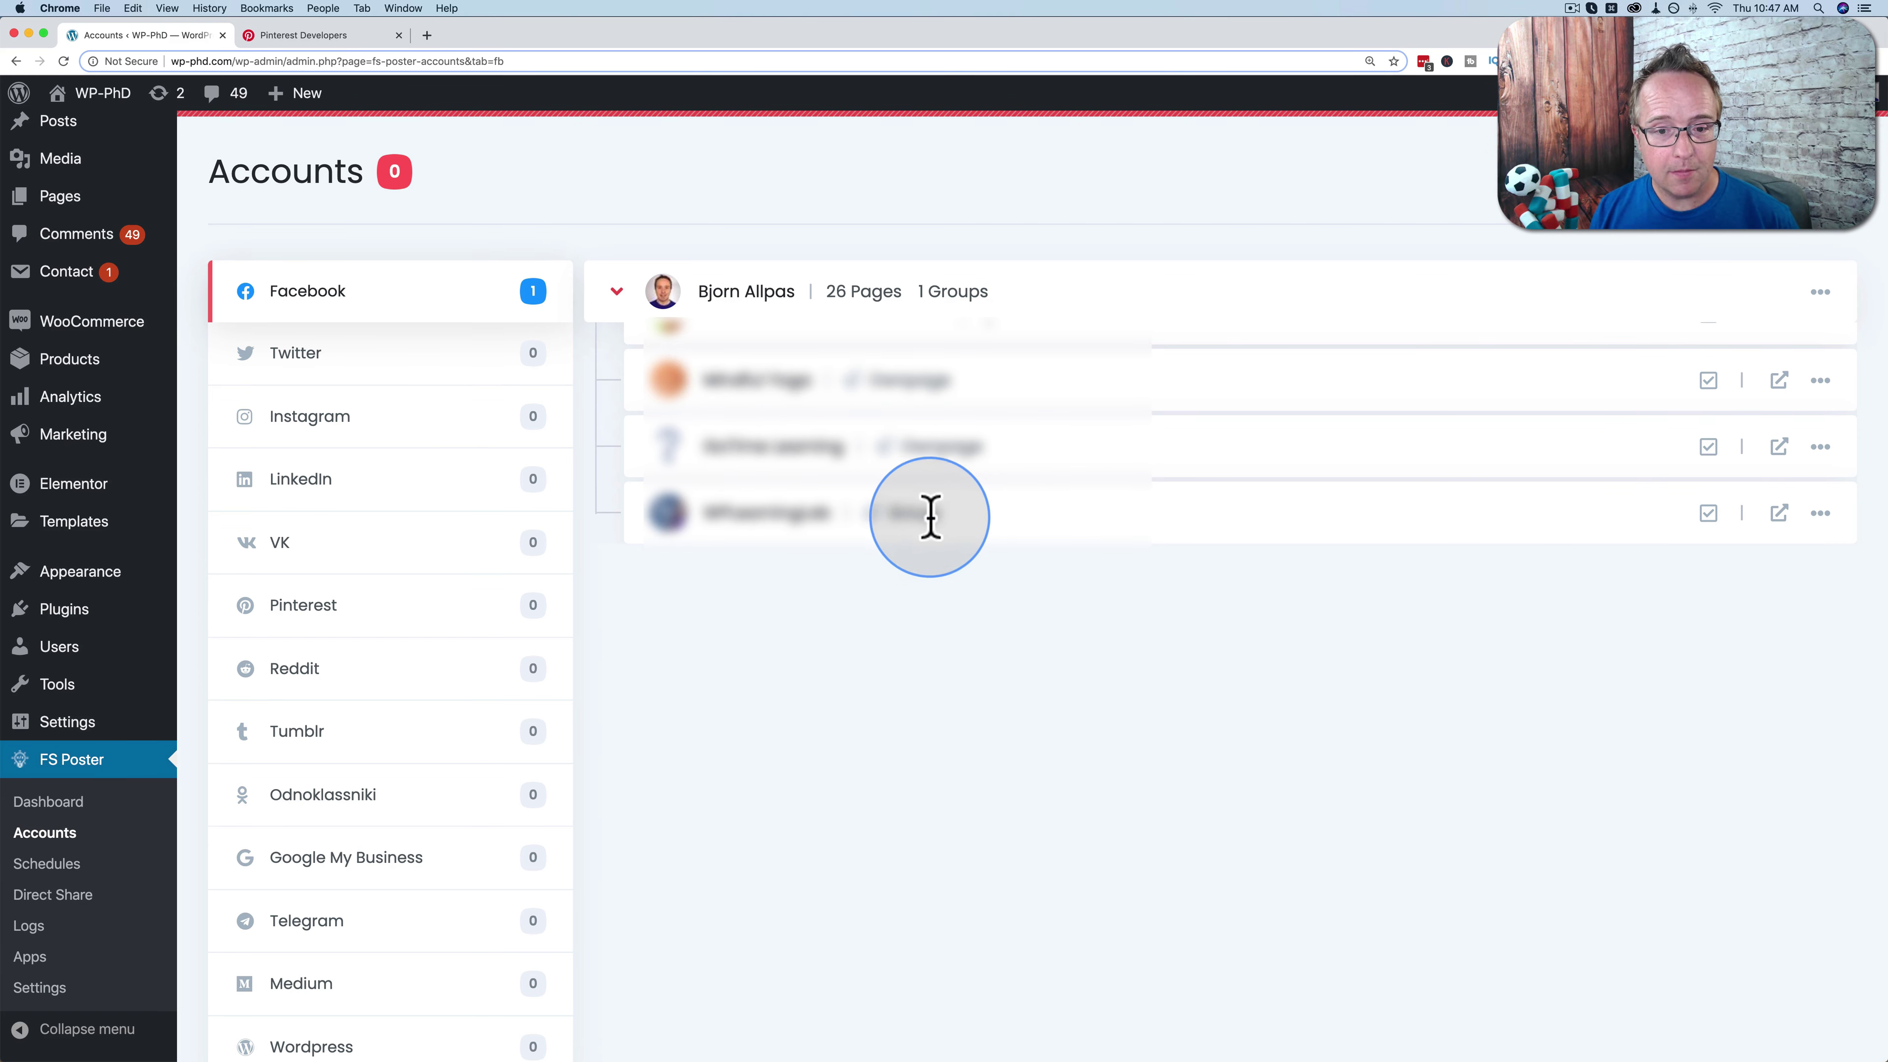
double_click(913, 513)
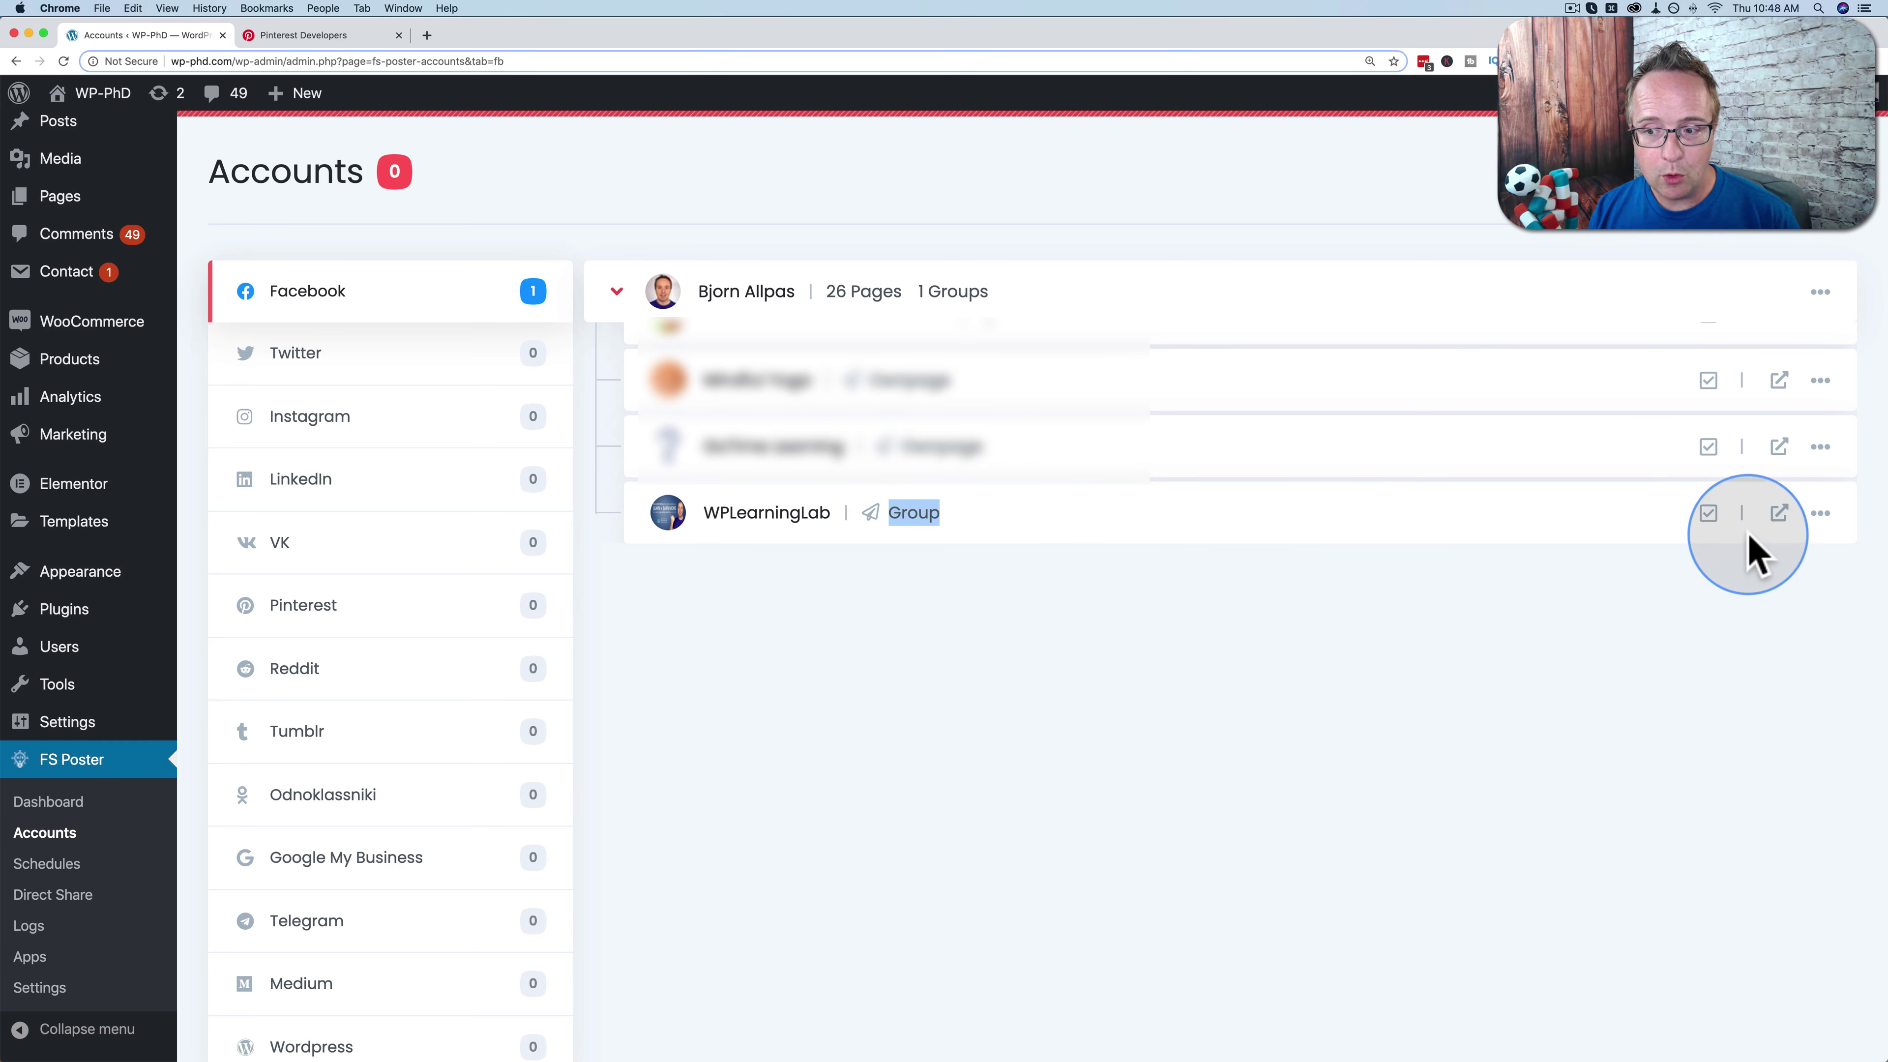
click(1709, 521)
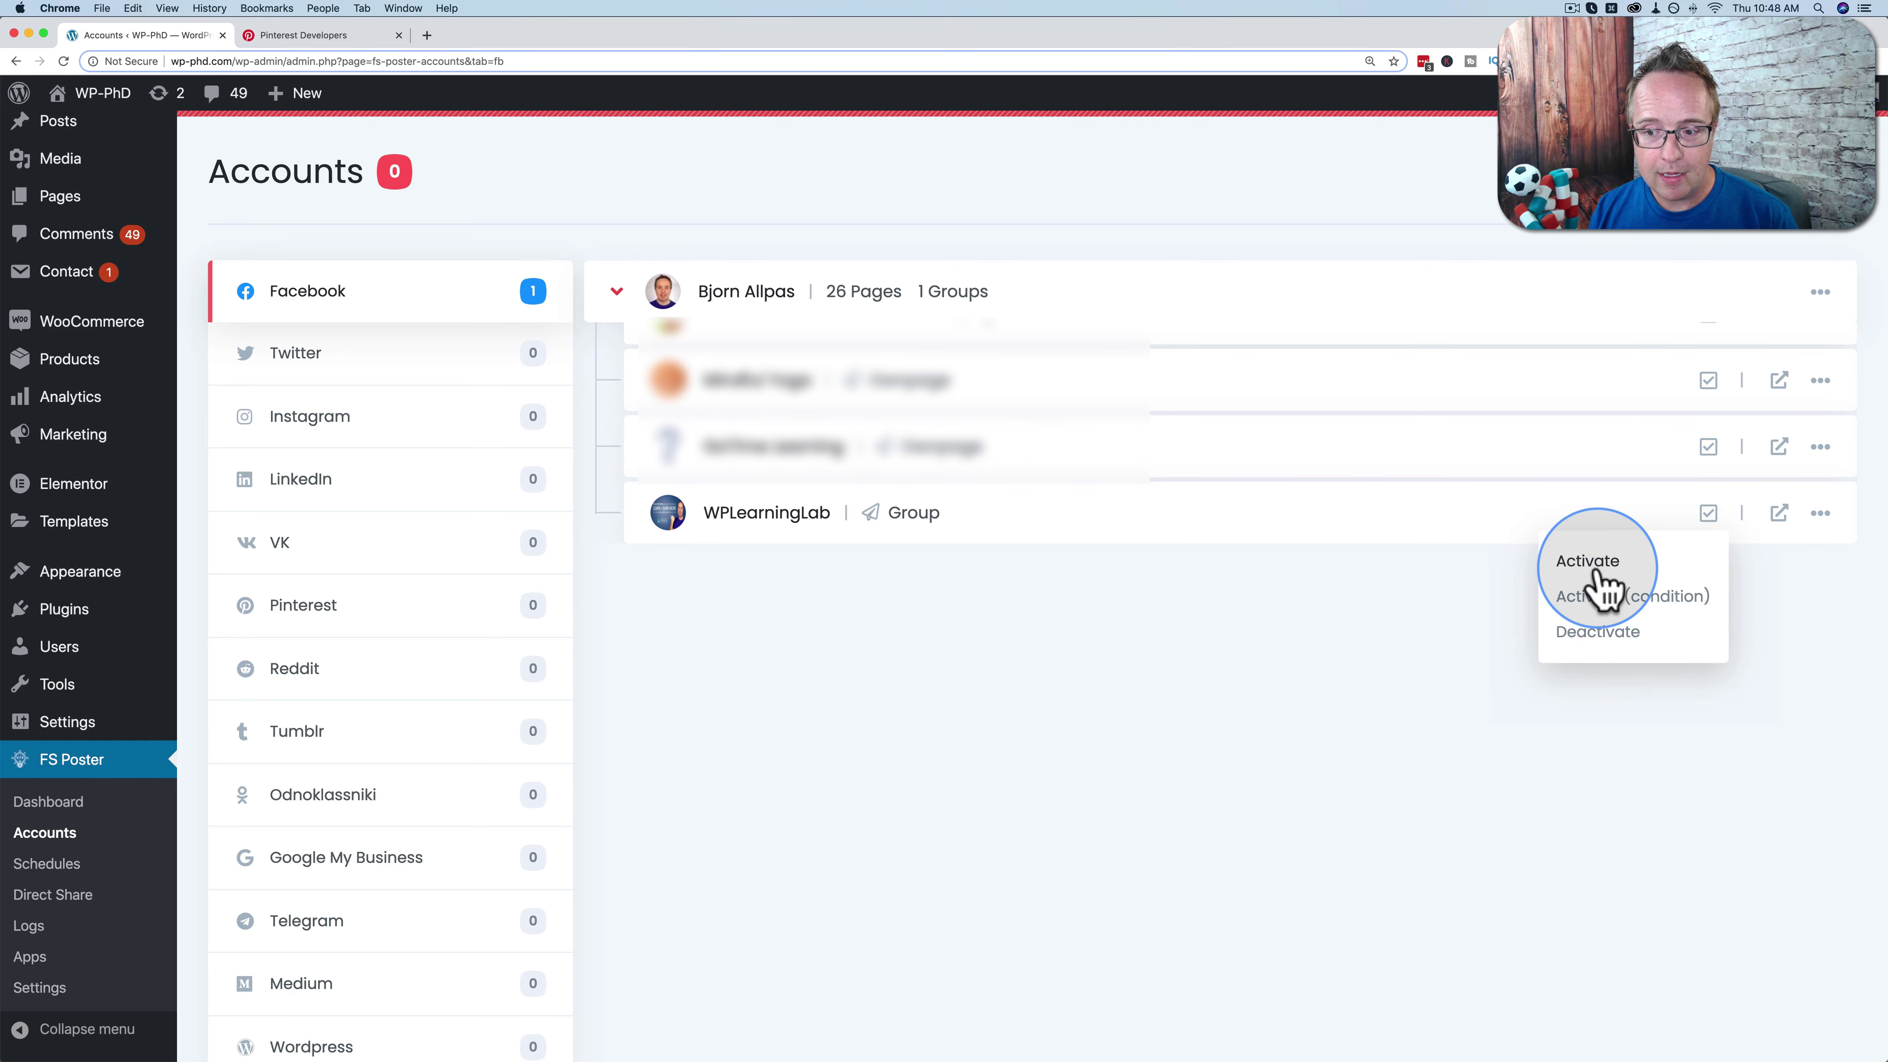
click(1597, 576)
click(1710, 519)
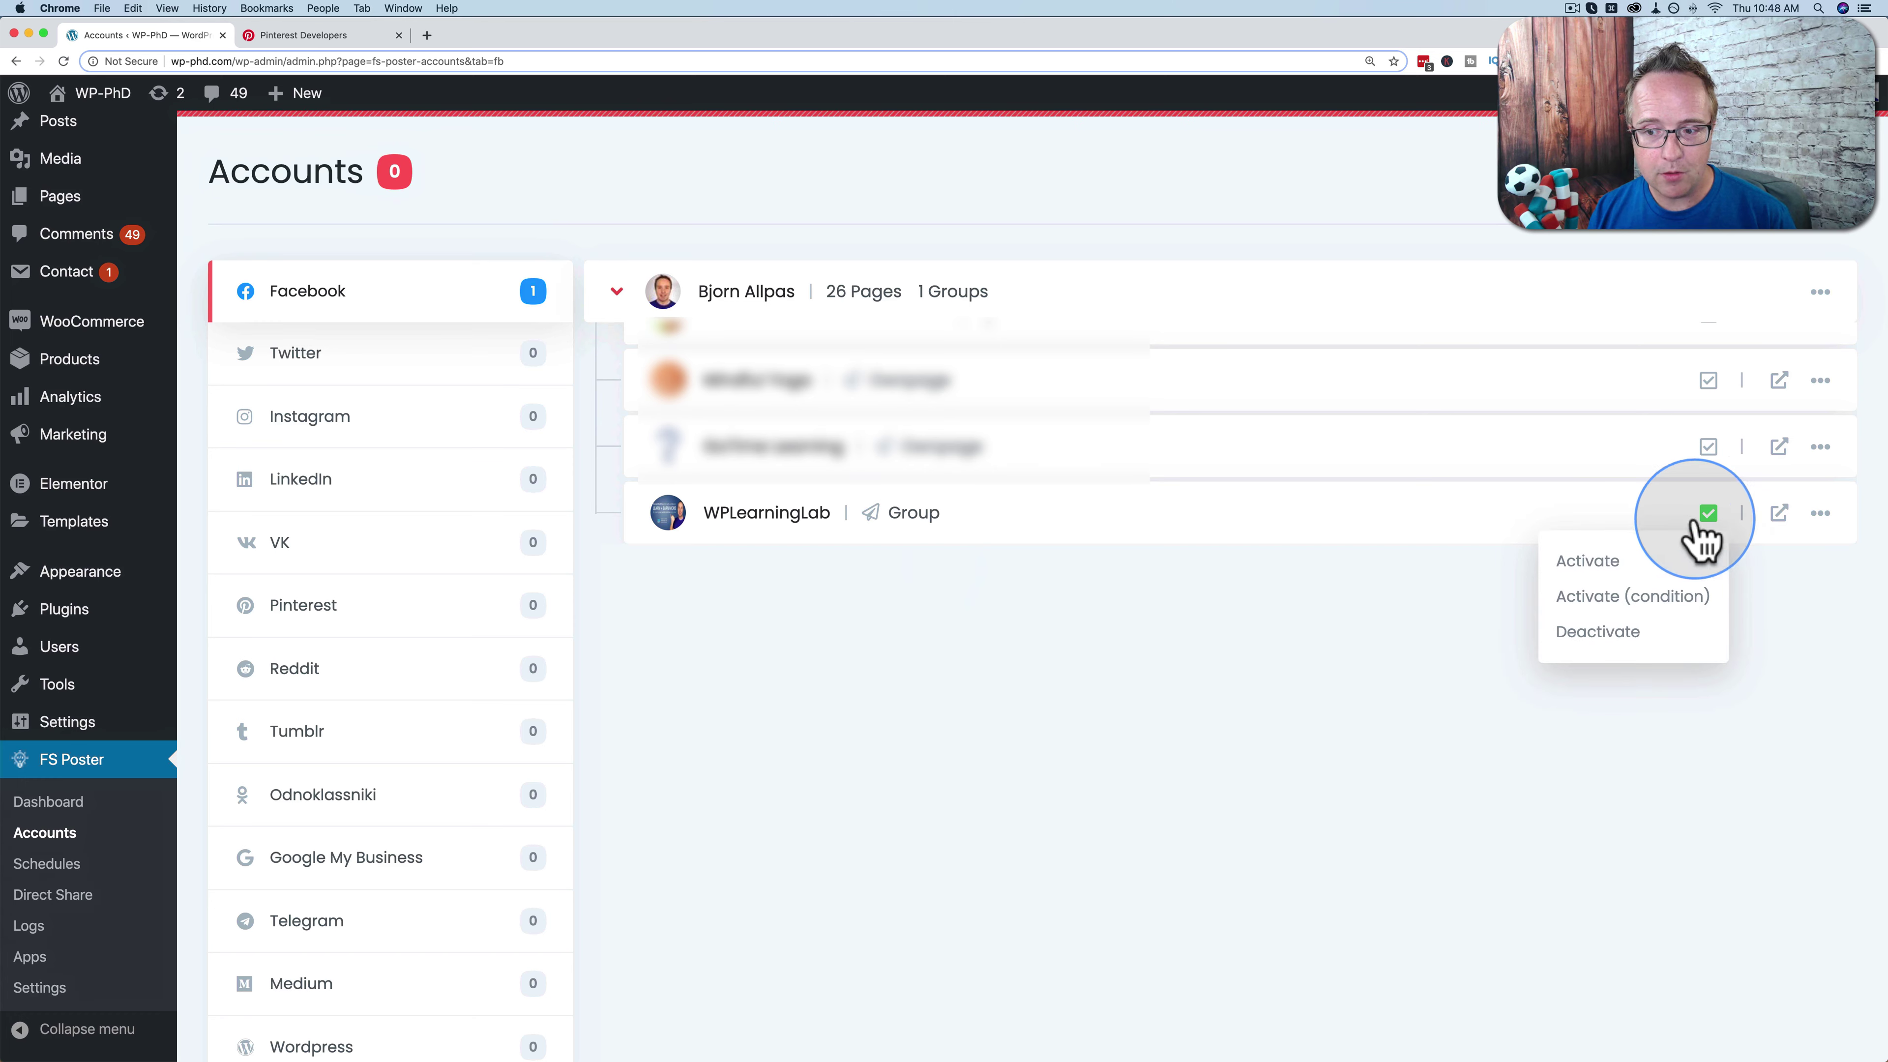
click(1594, 634)
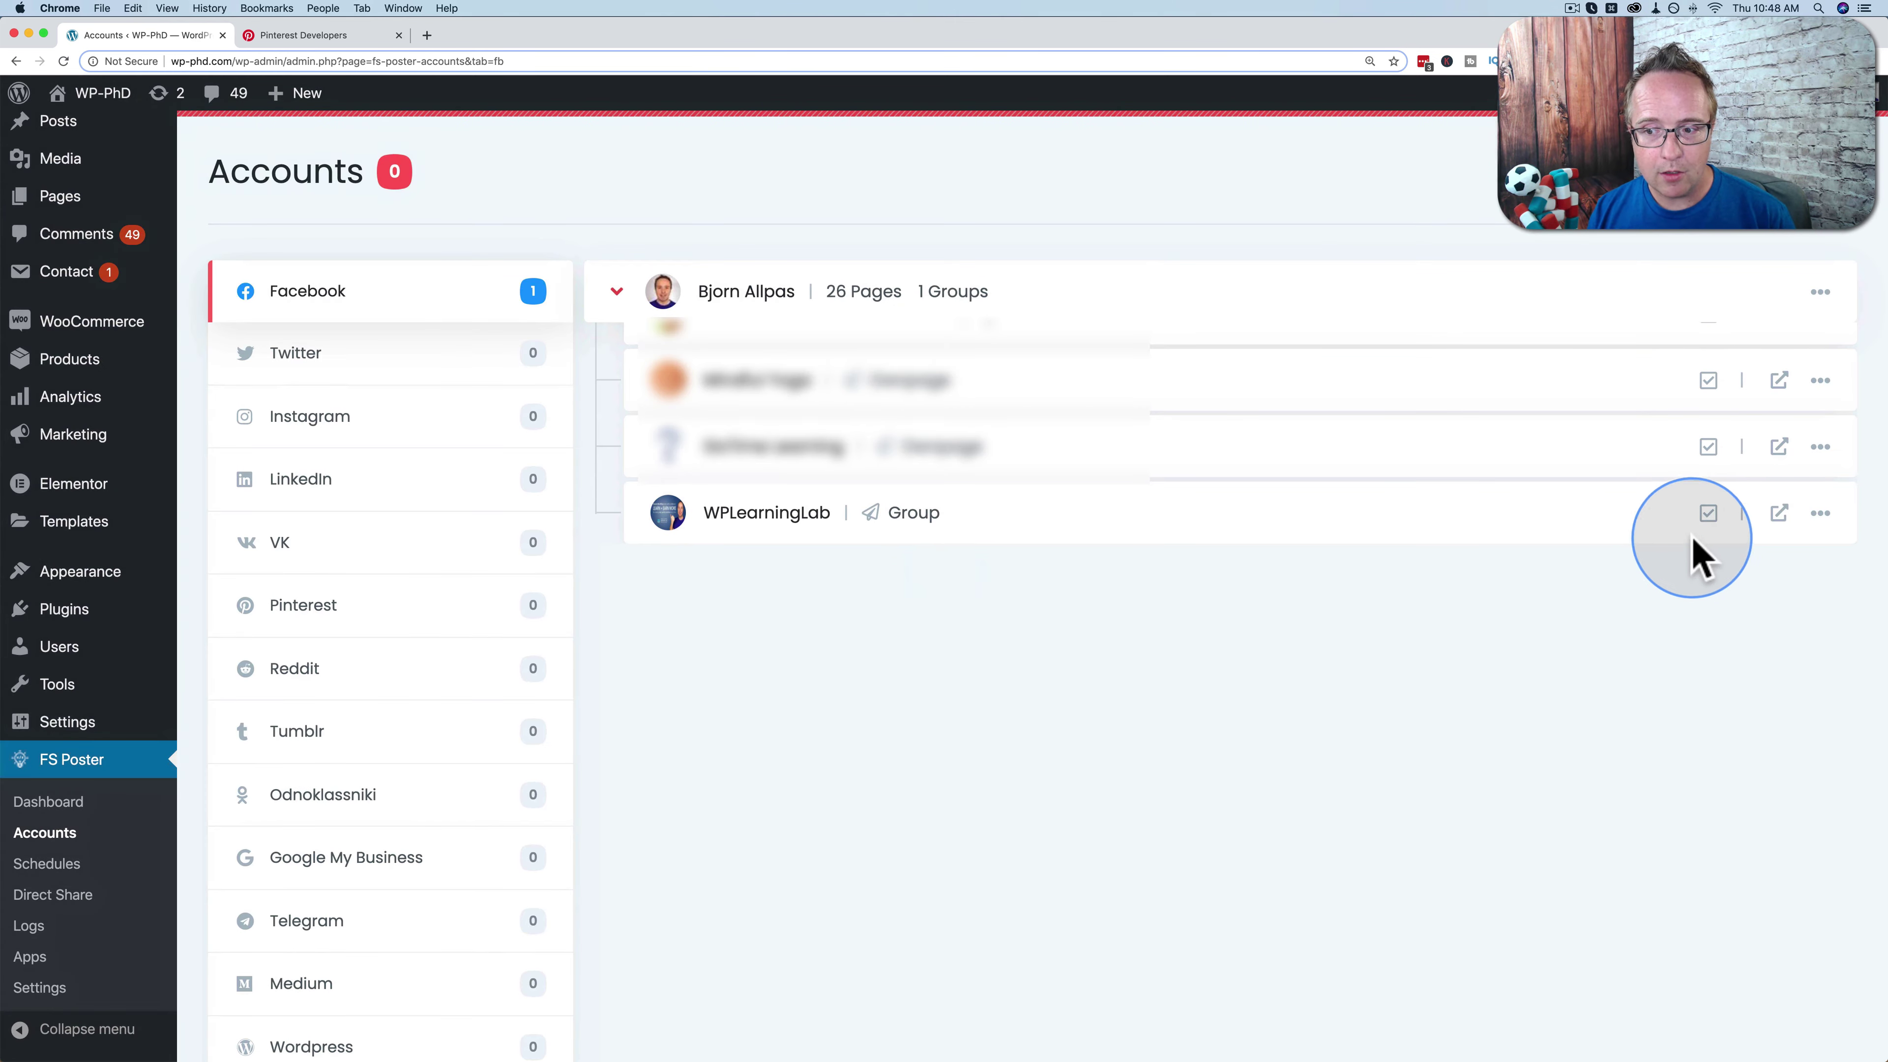
click(1710, 515)
click(1602, 596)
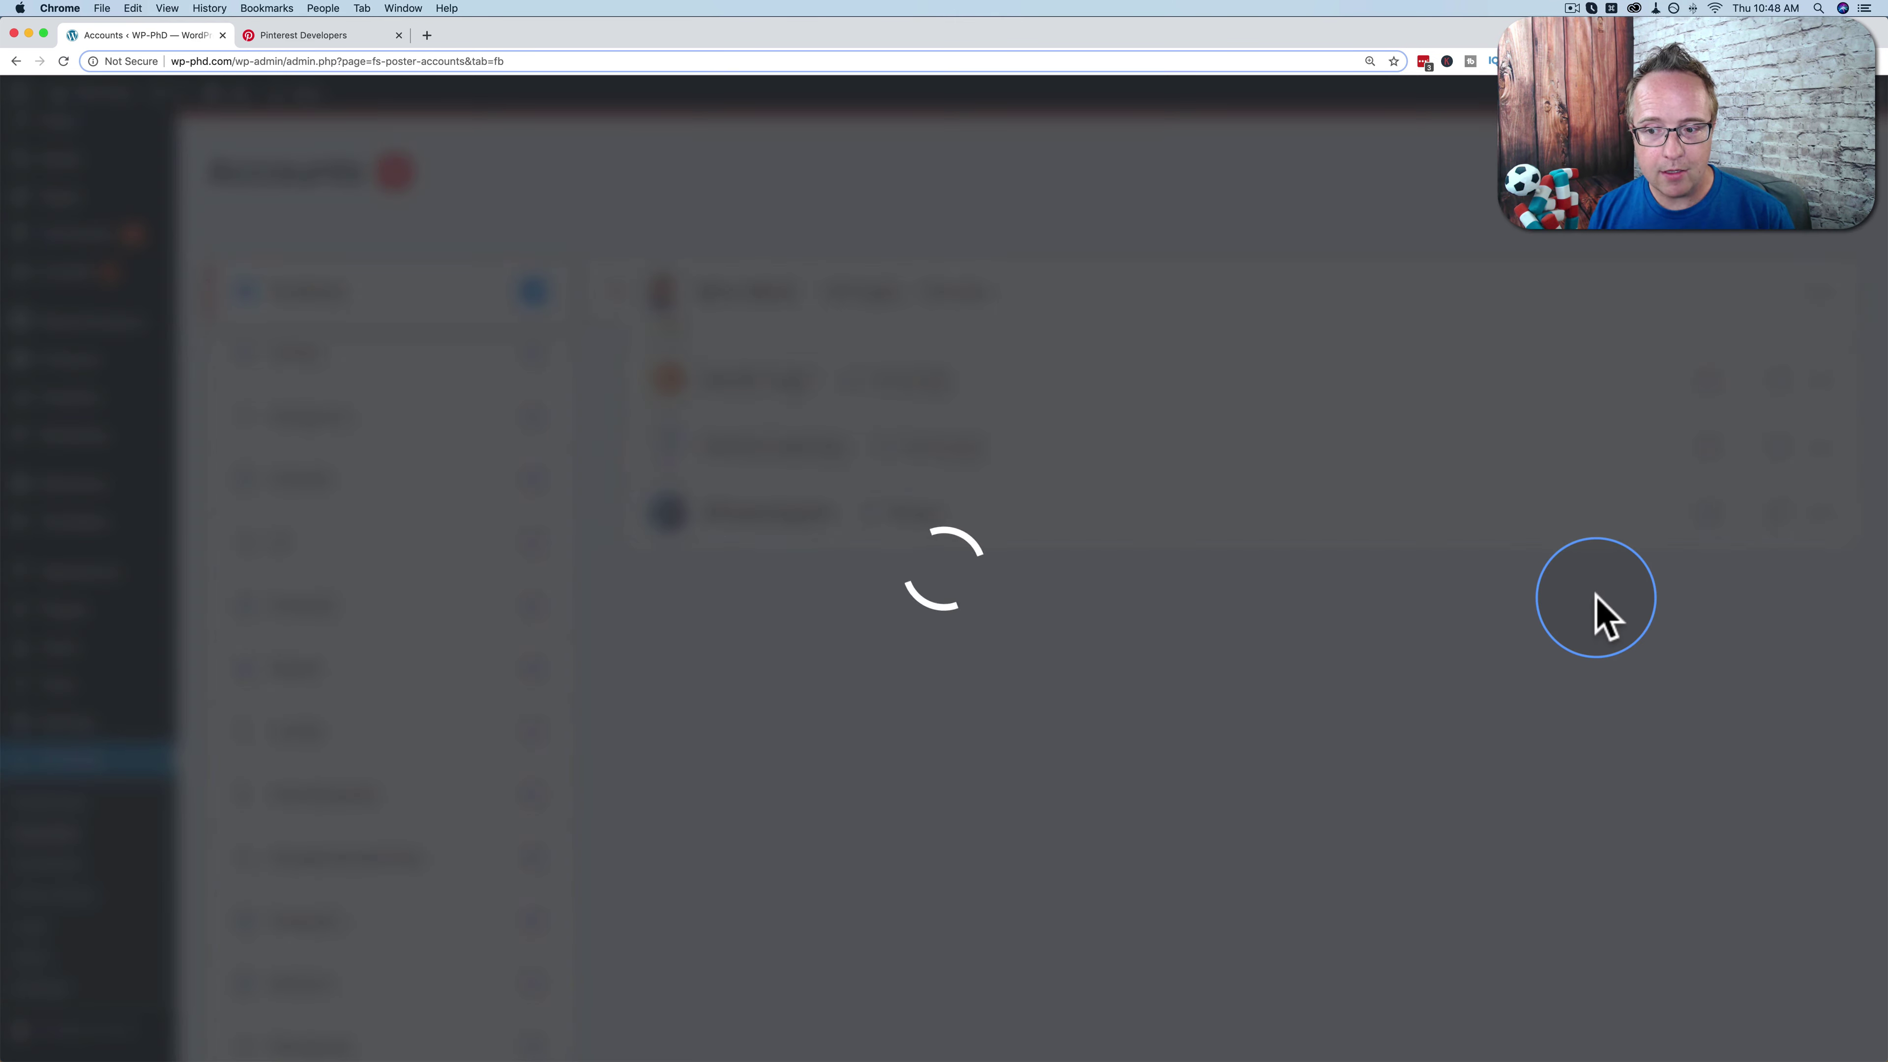
click(1370, 253)
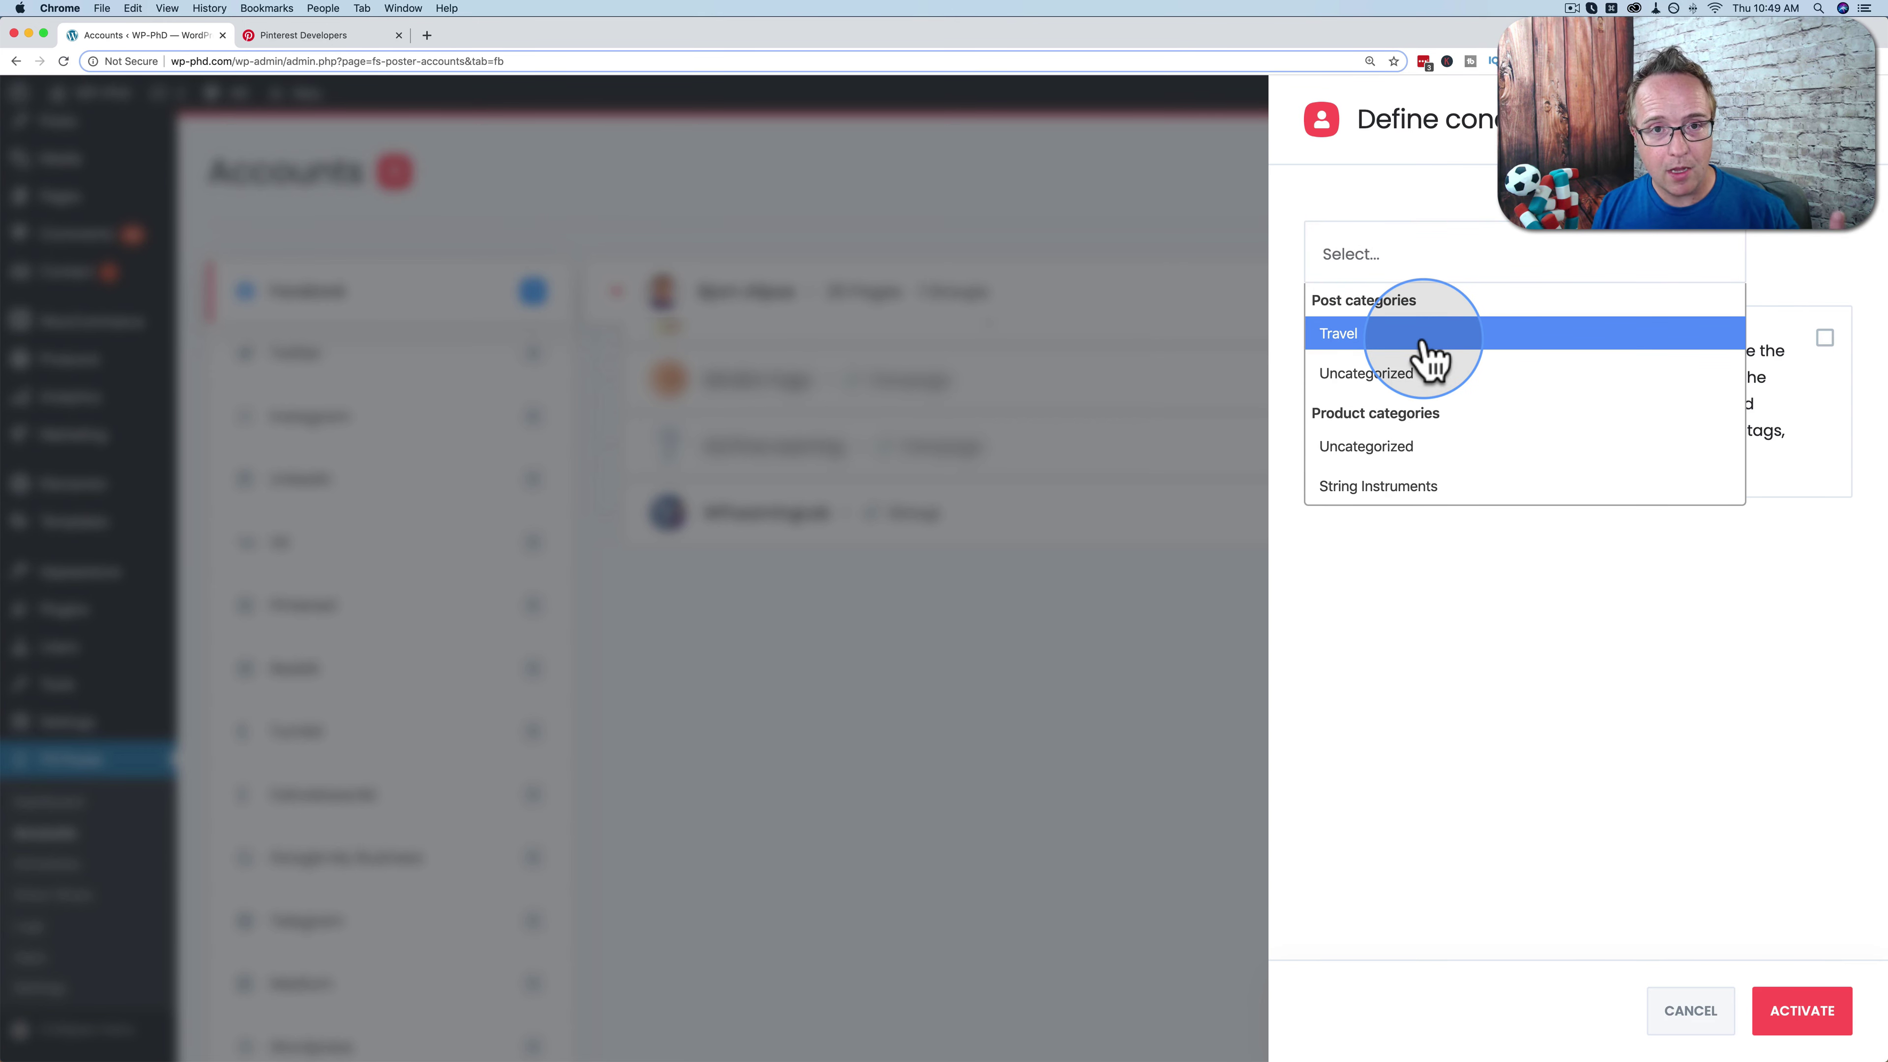
scroll(1435, 438, down, 5)
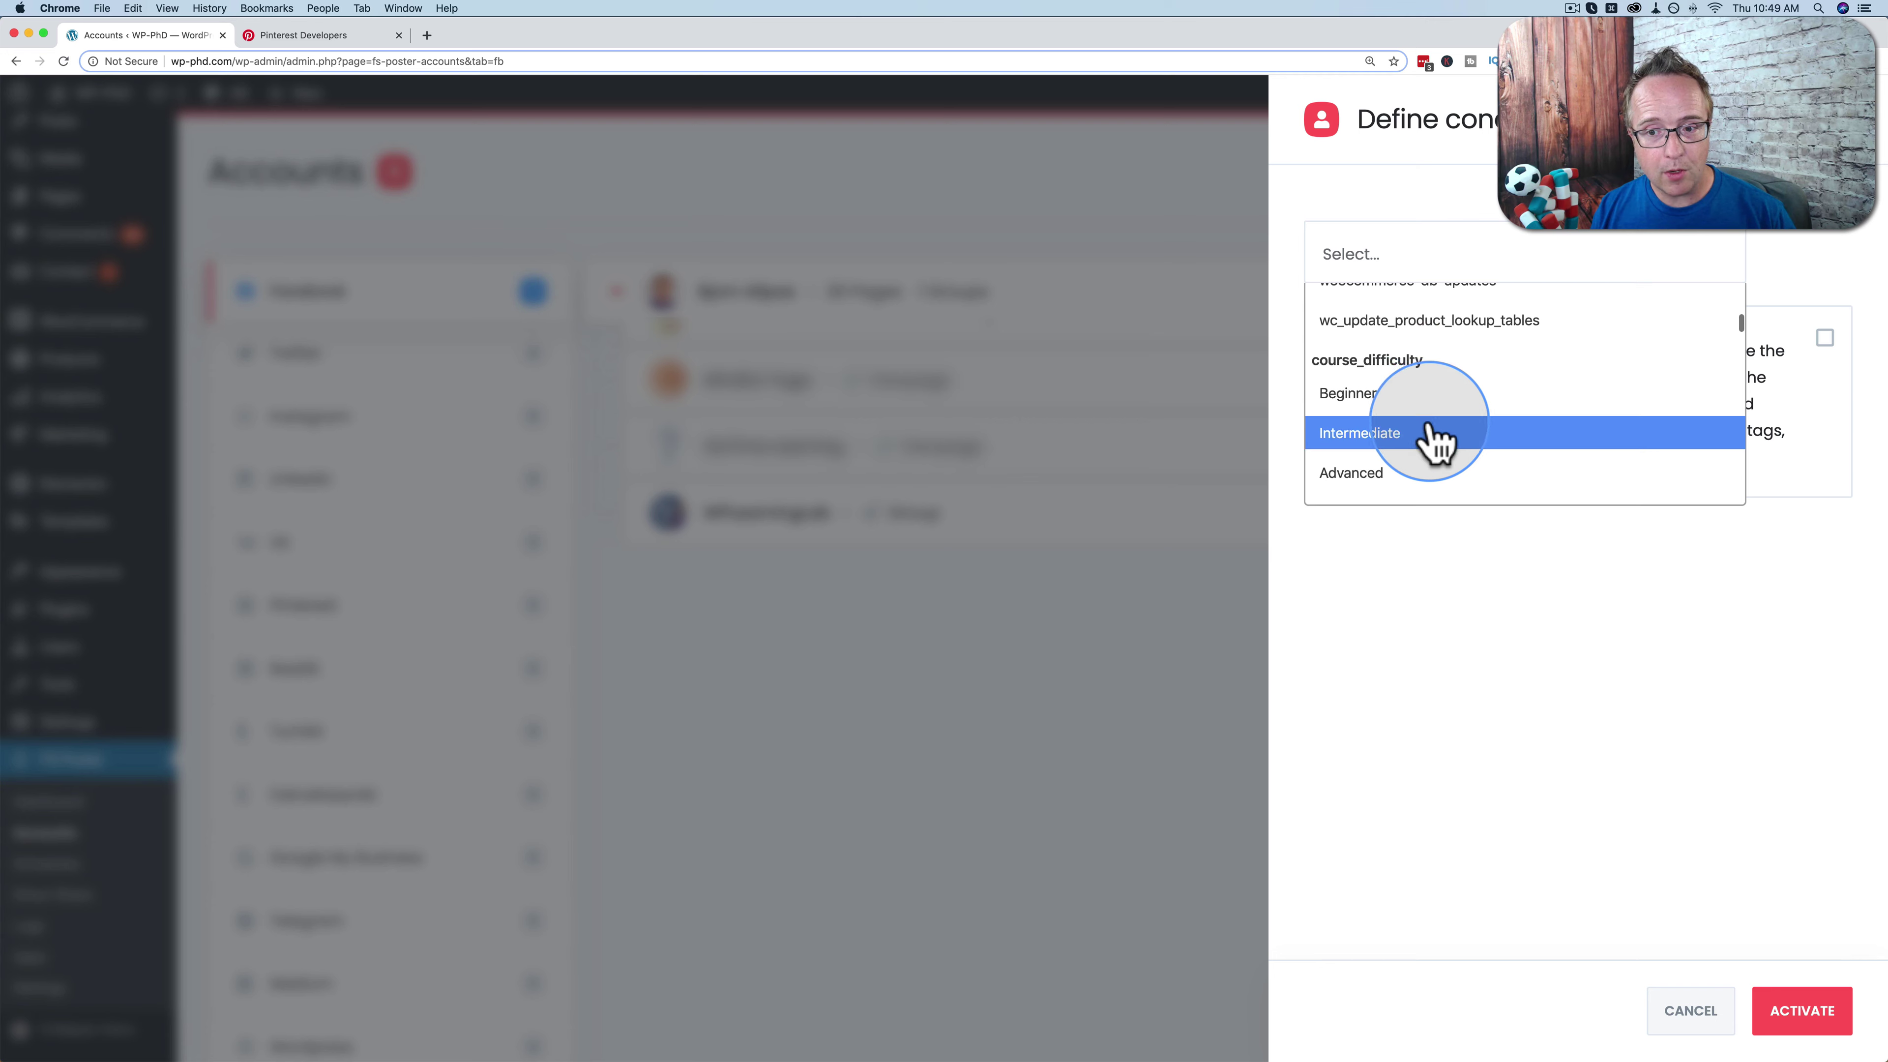
scroll(1429, 430, down, 10)
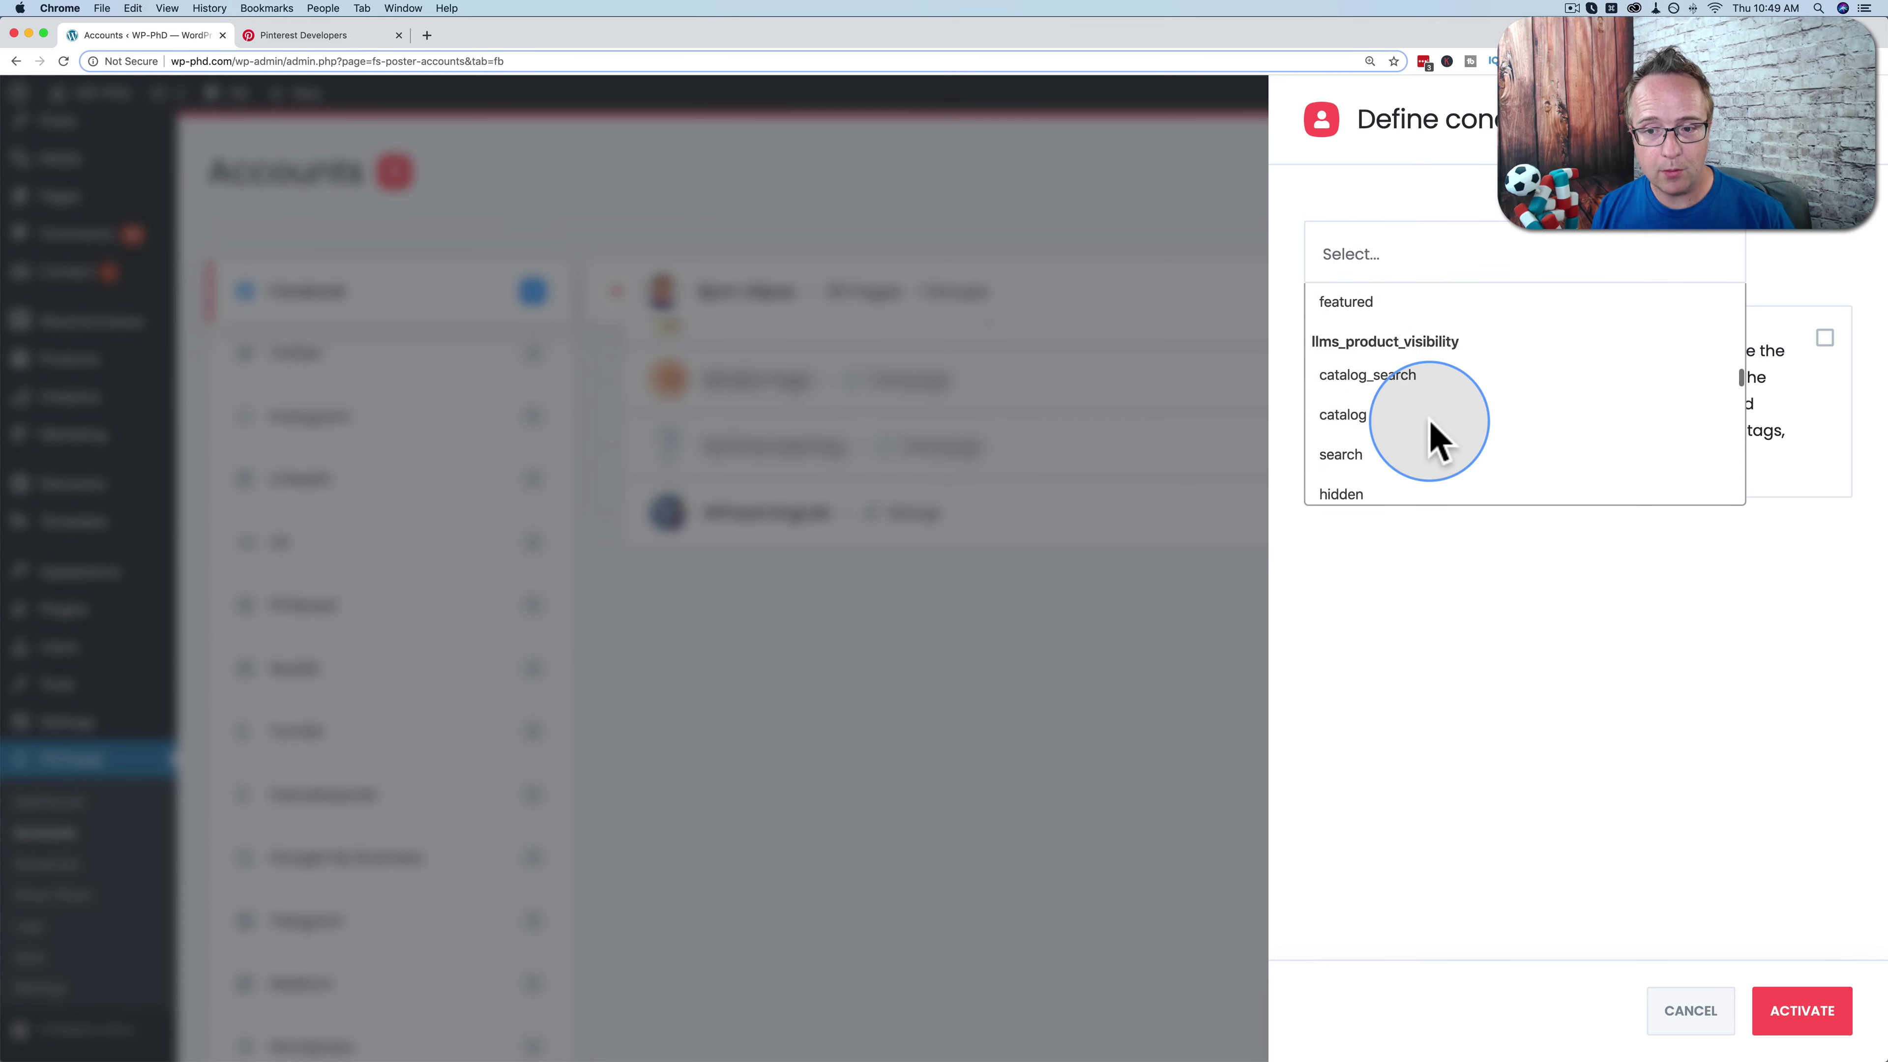
scroll(1431, 435, up, 15)
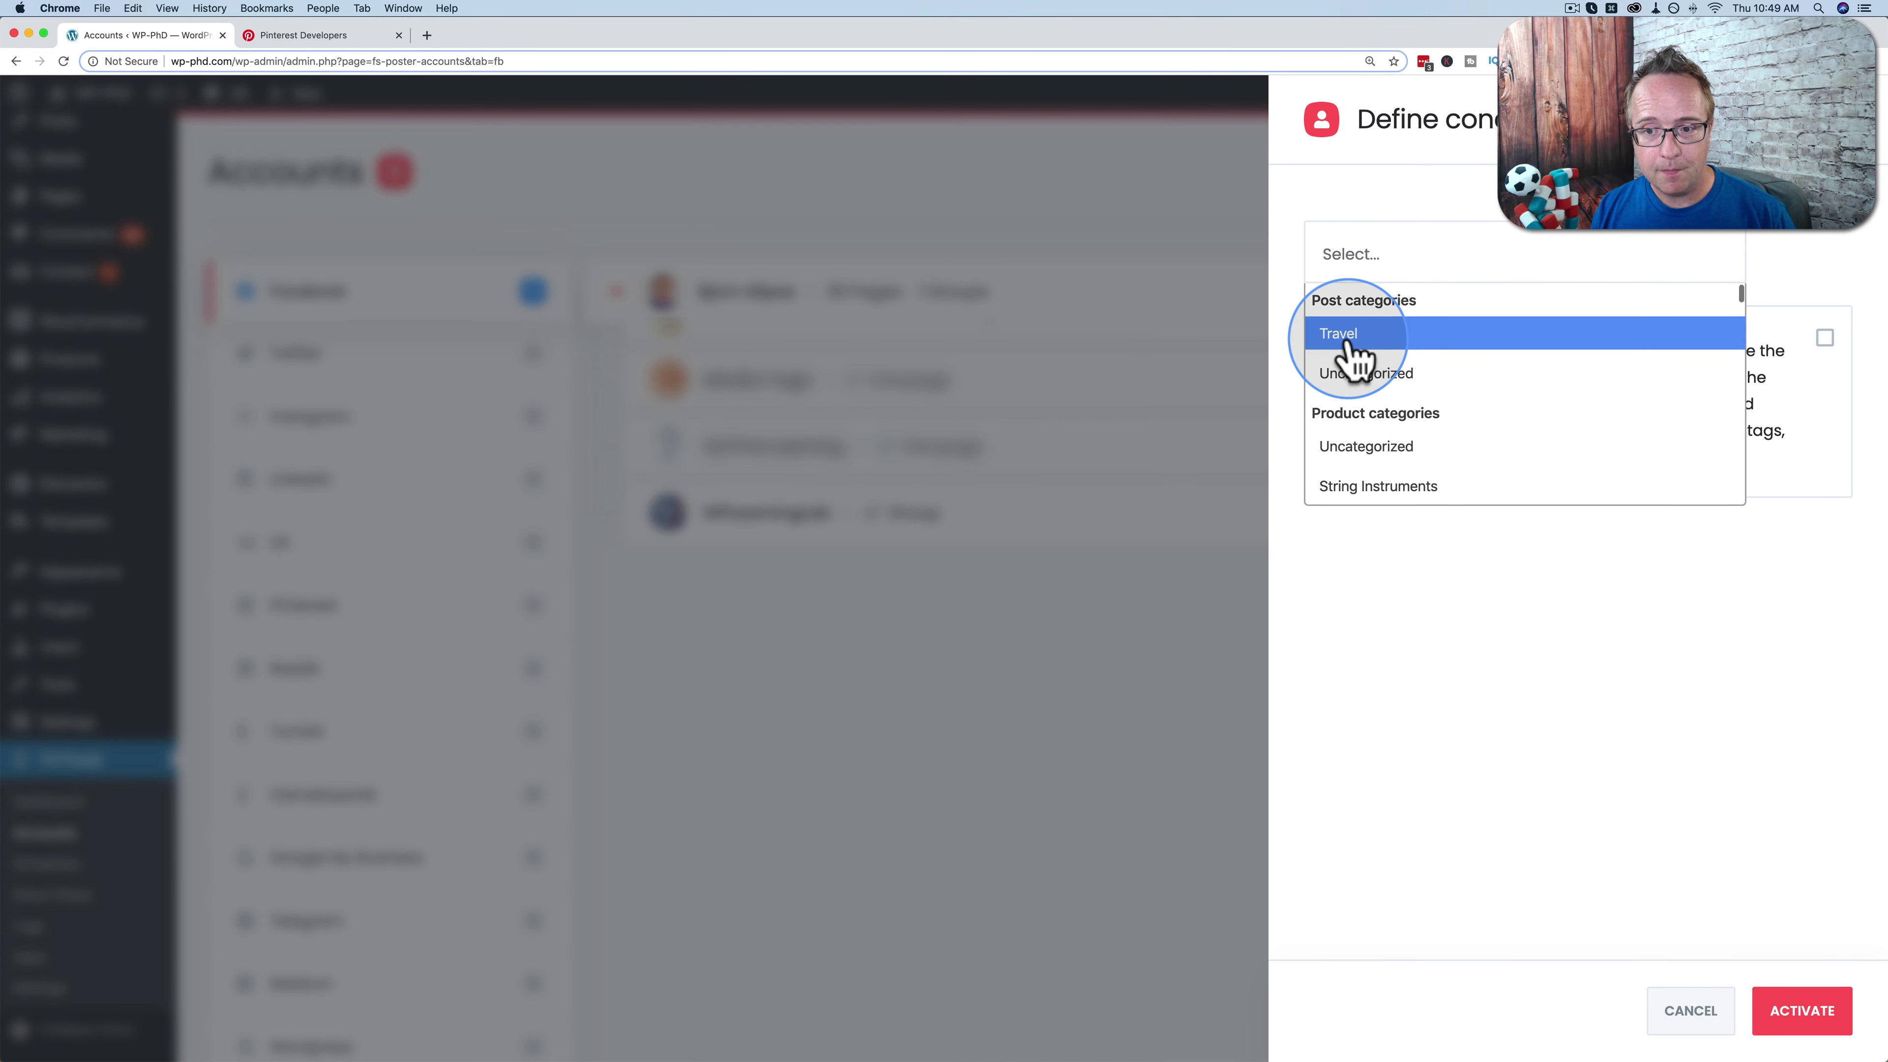
click(1349, 343)
click(1428, 260)
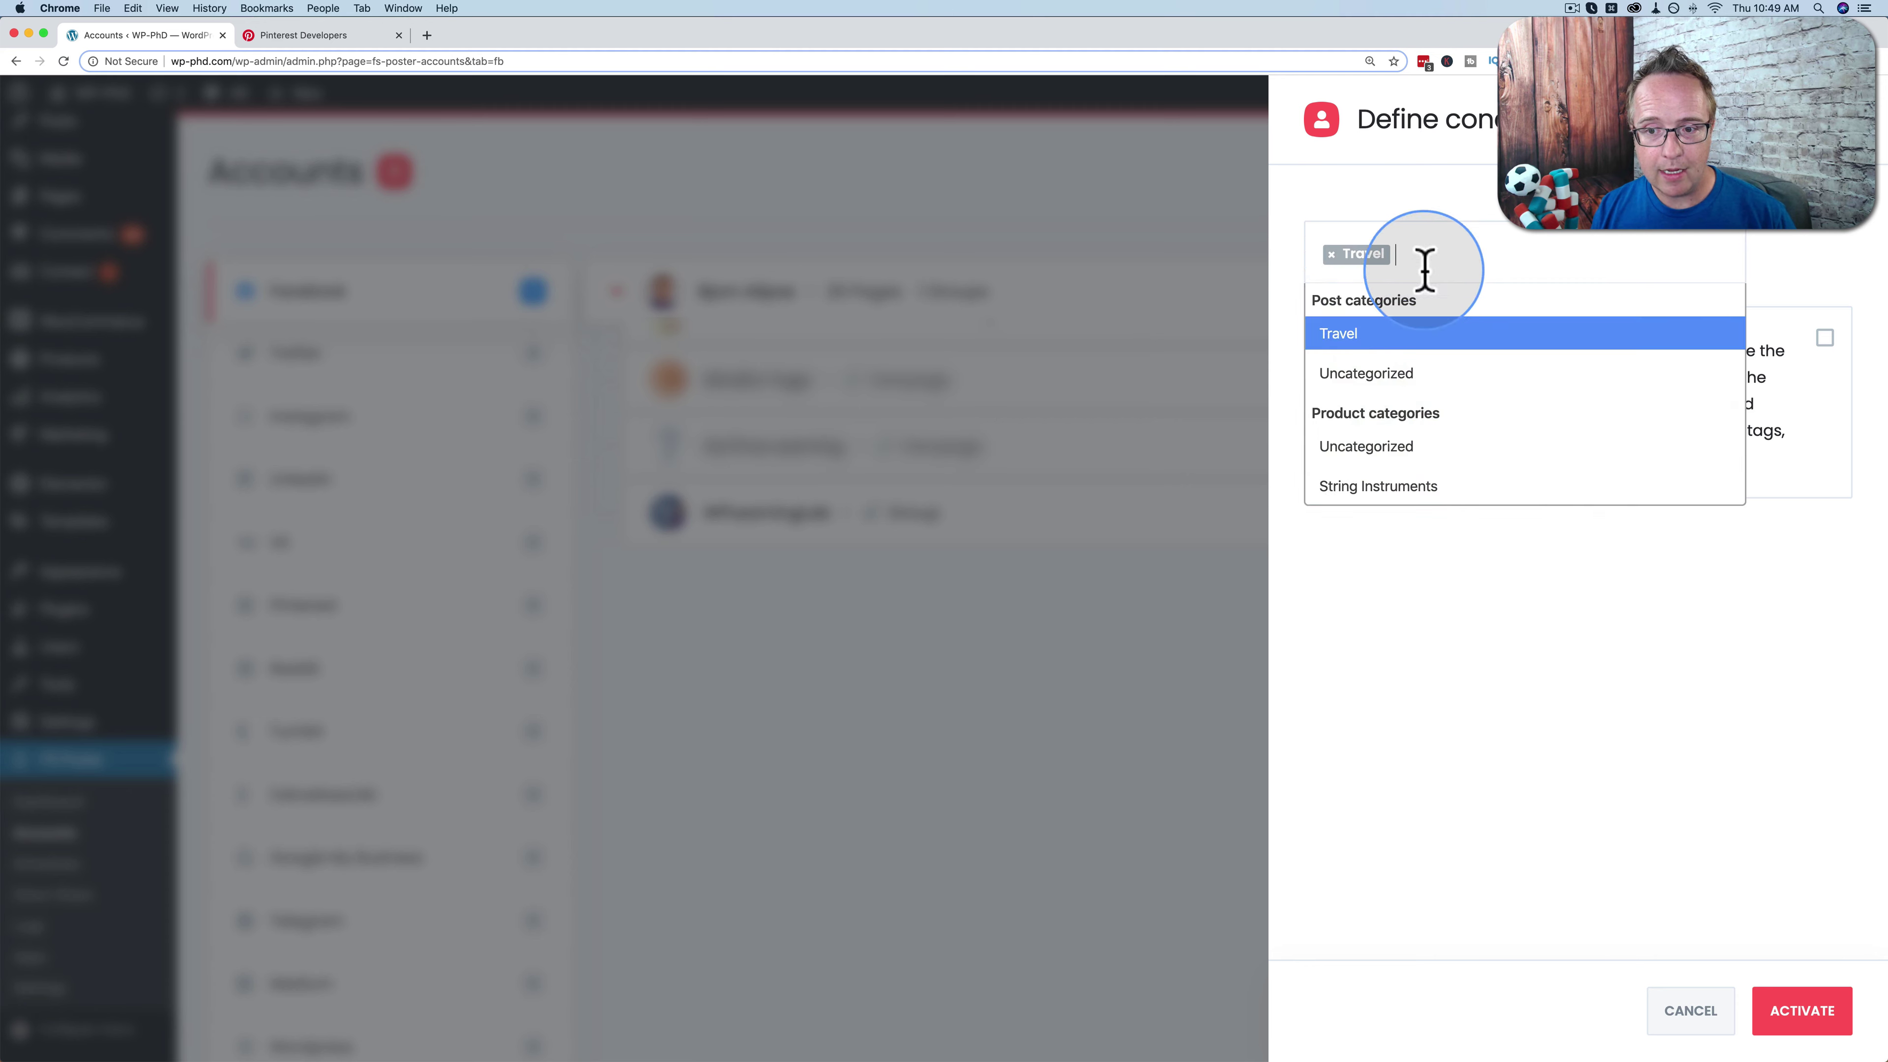
click(1375, 486)
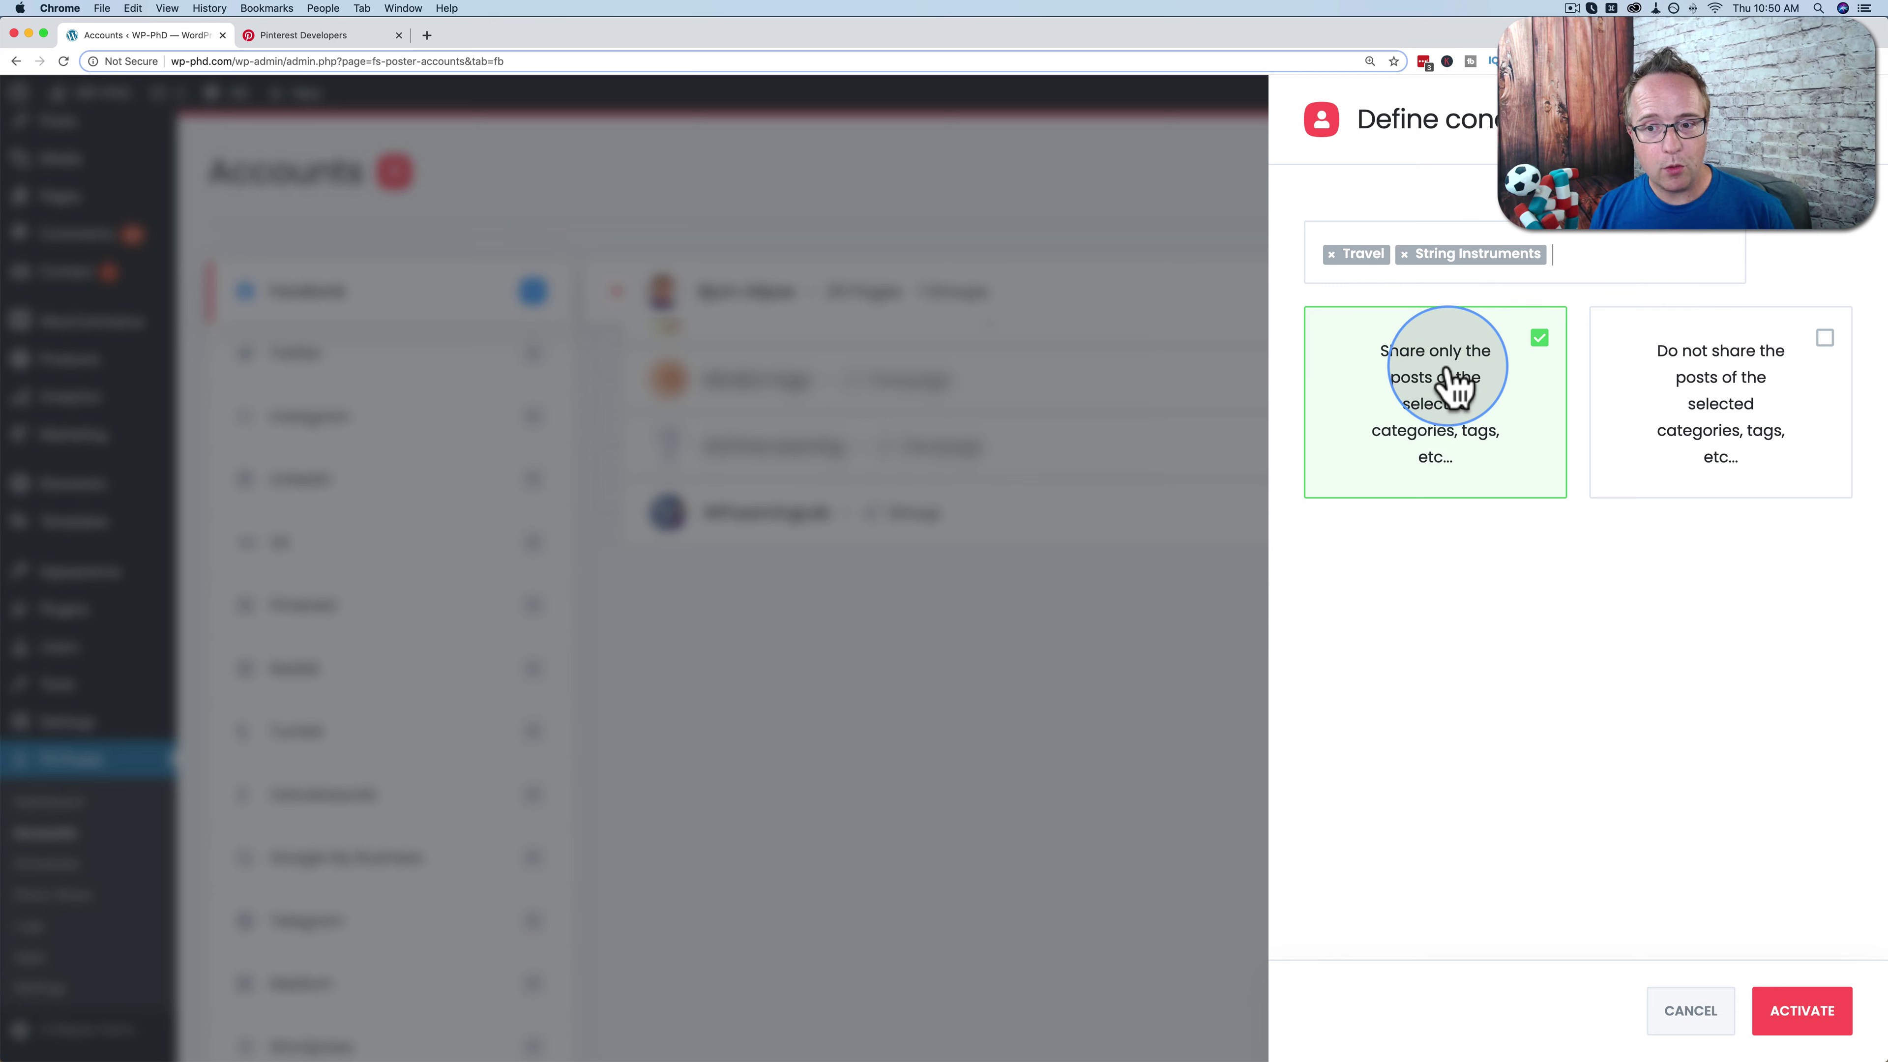
click(1675, 394)
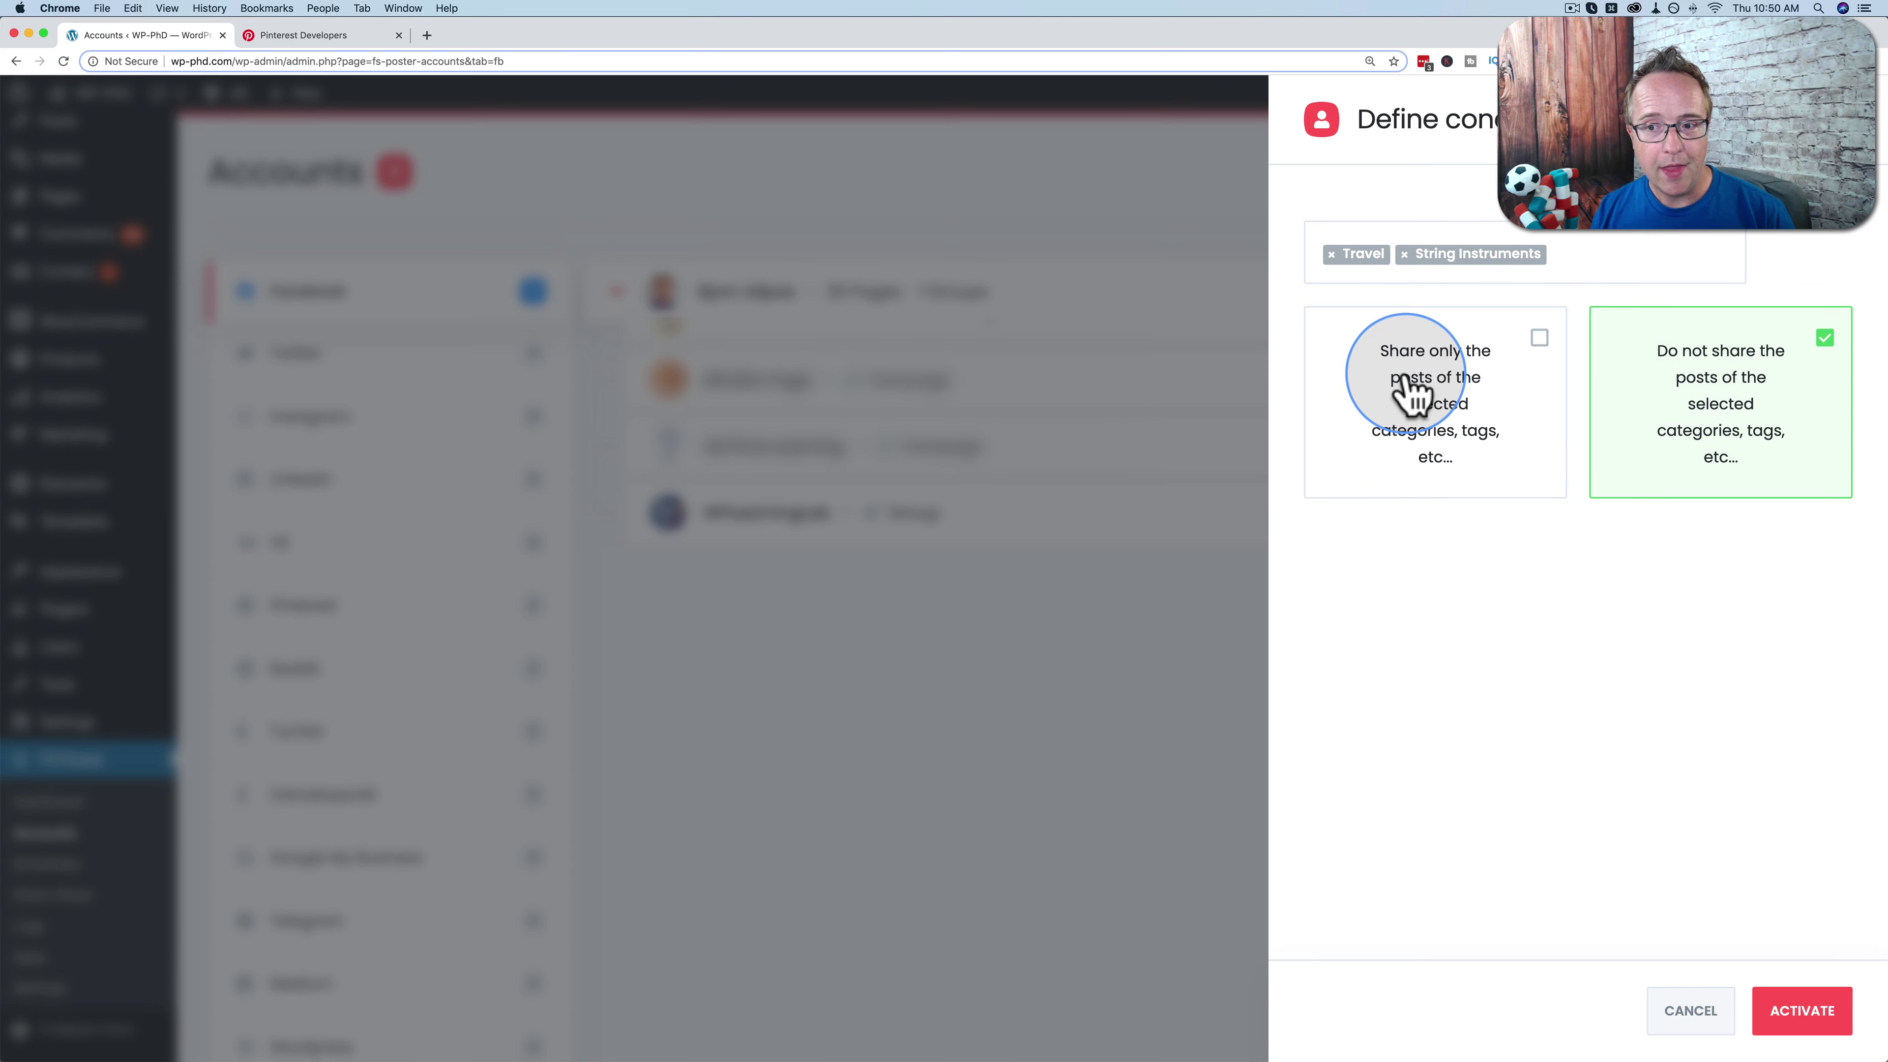
click(1387, 397)
click(1333, 256)
click(1331, 257)
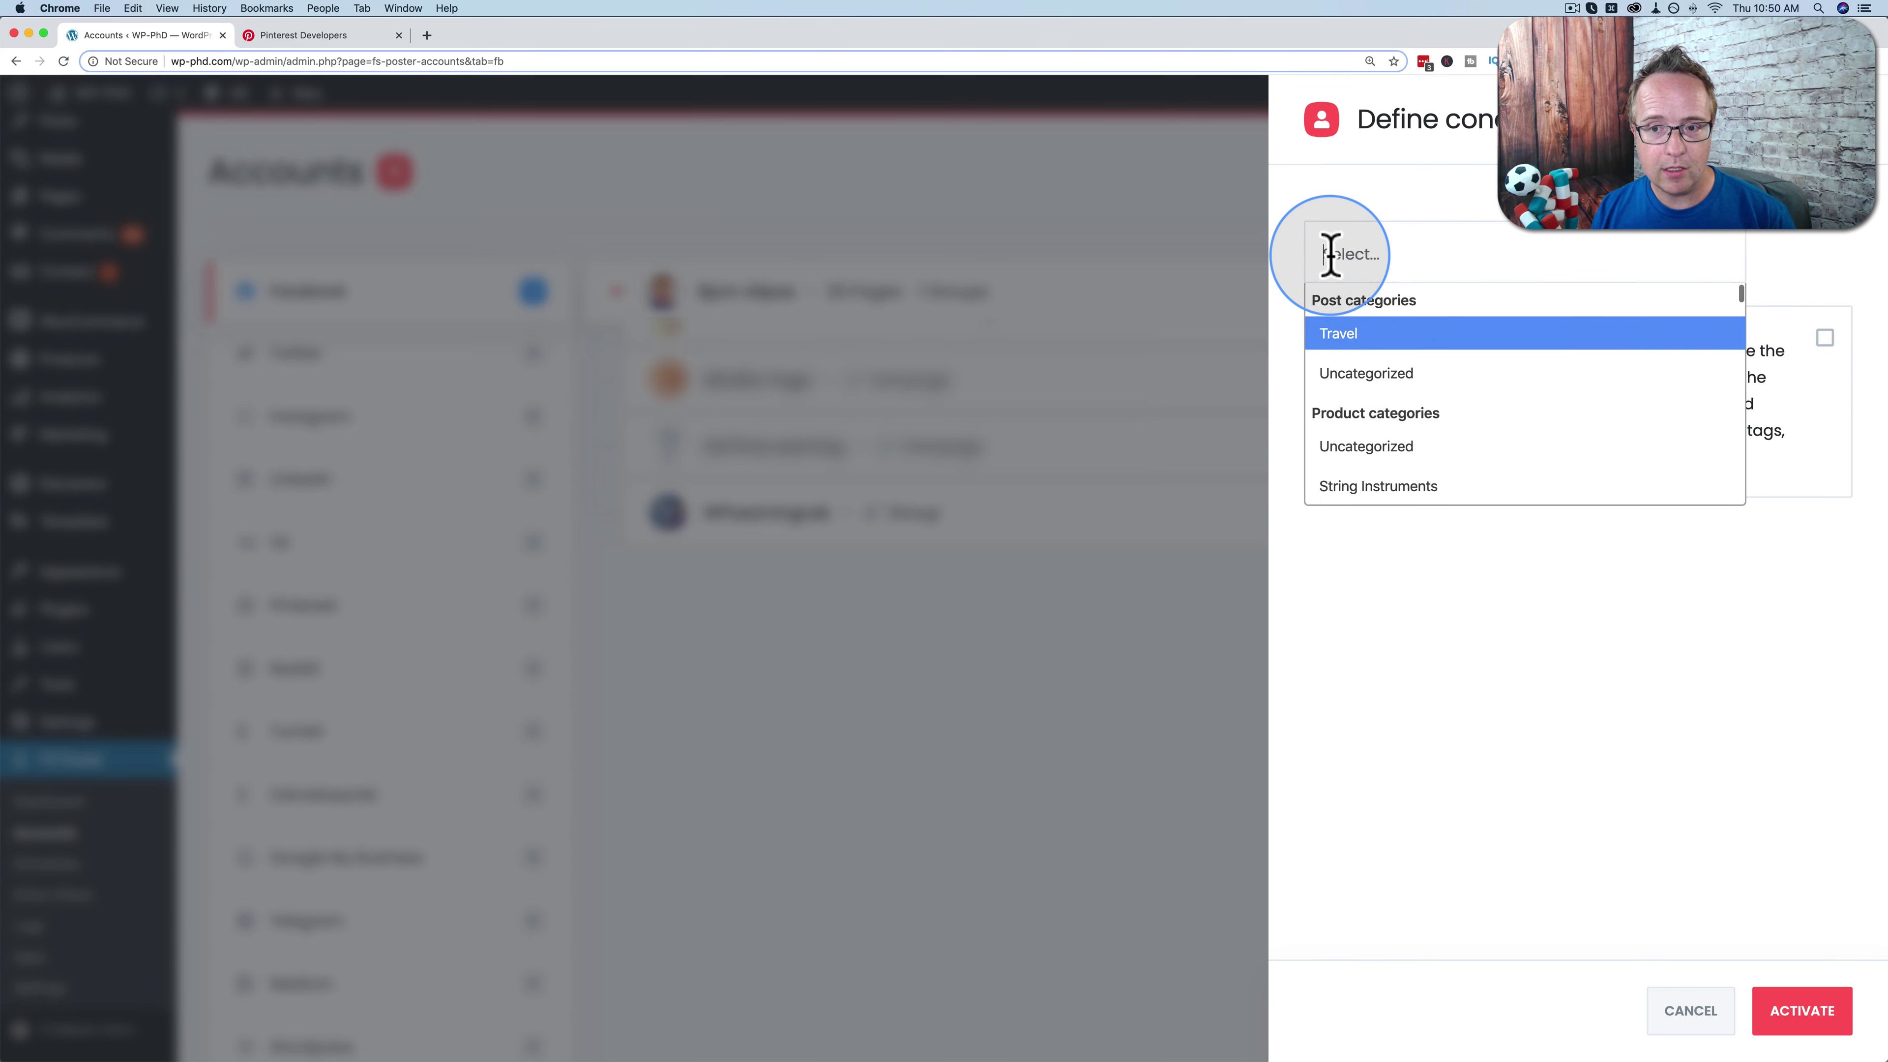
click(1577, 695)
click(1689, 1011)
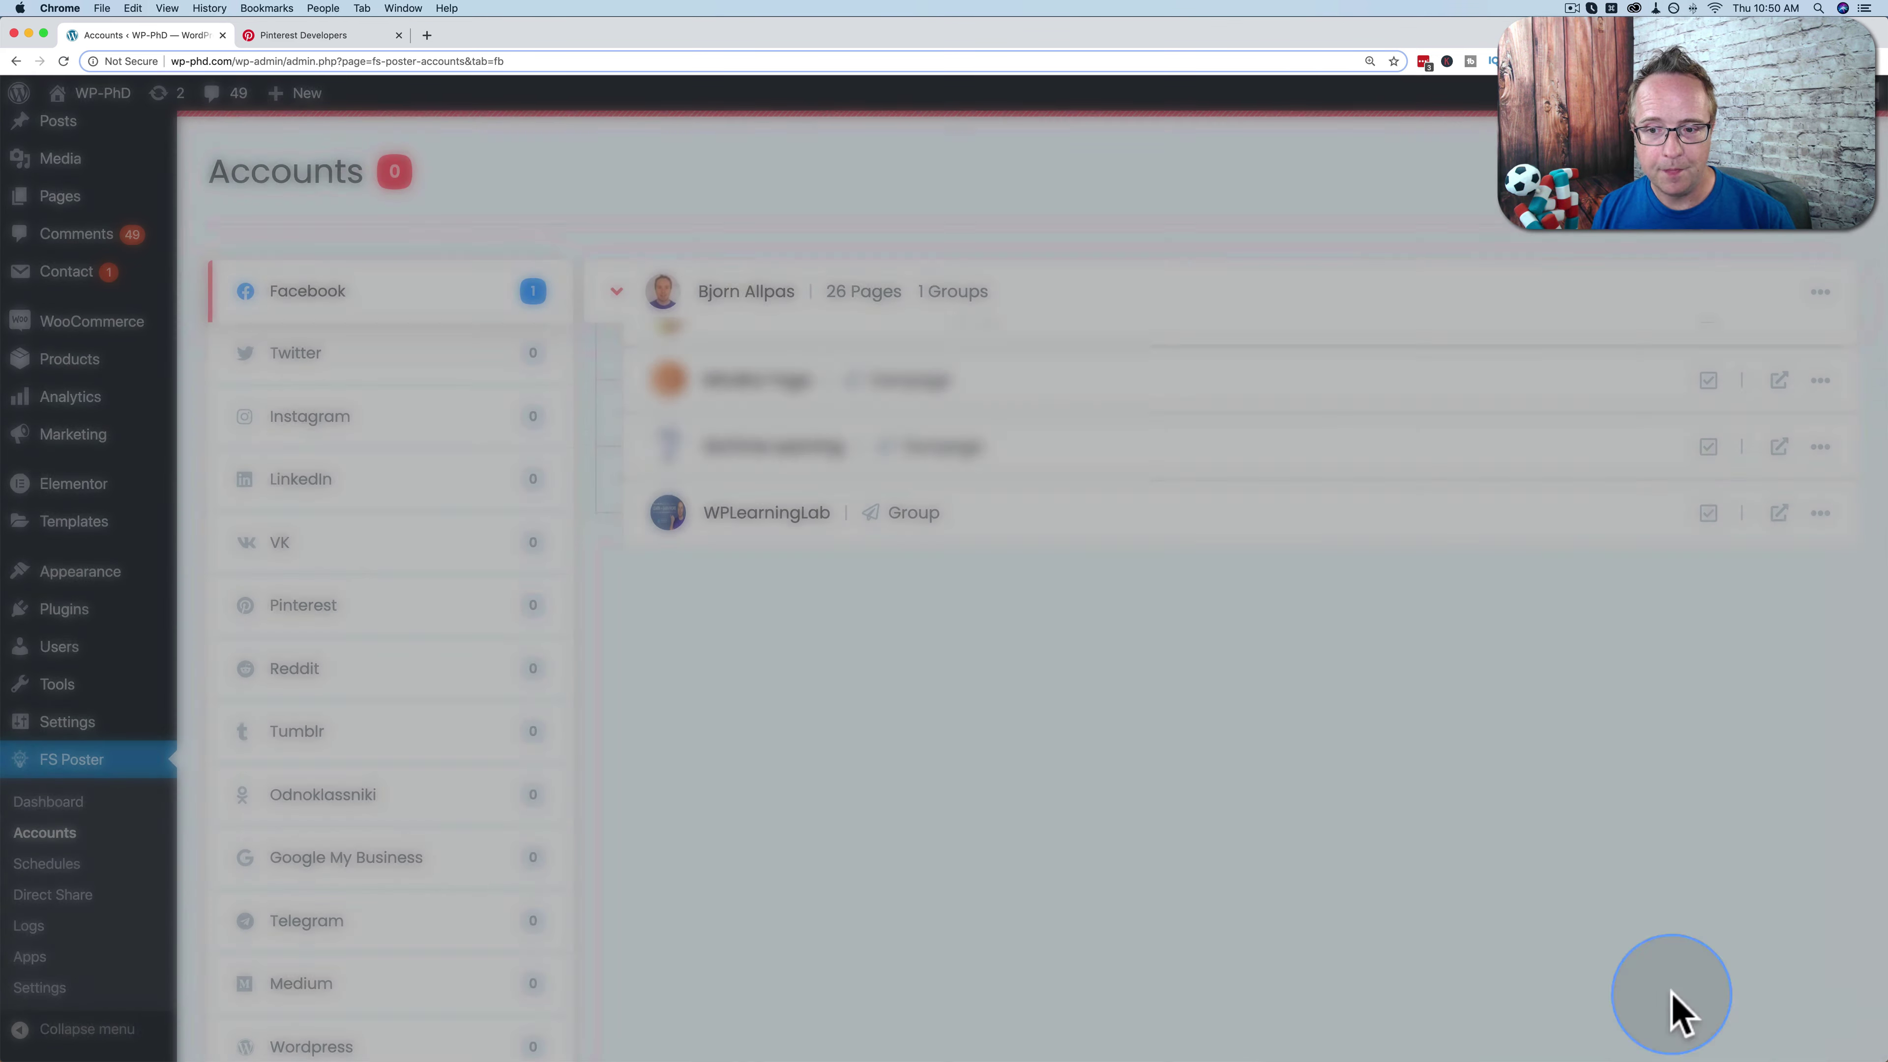
Activate the WP Learning Lab Facebook page for sharing, leaving the WPLearningLab group unchanged.
click(1708, 515)
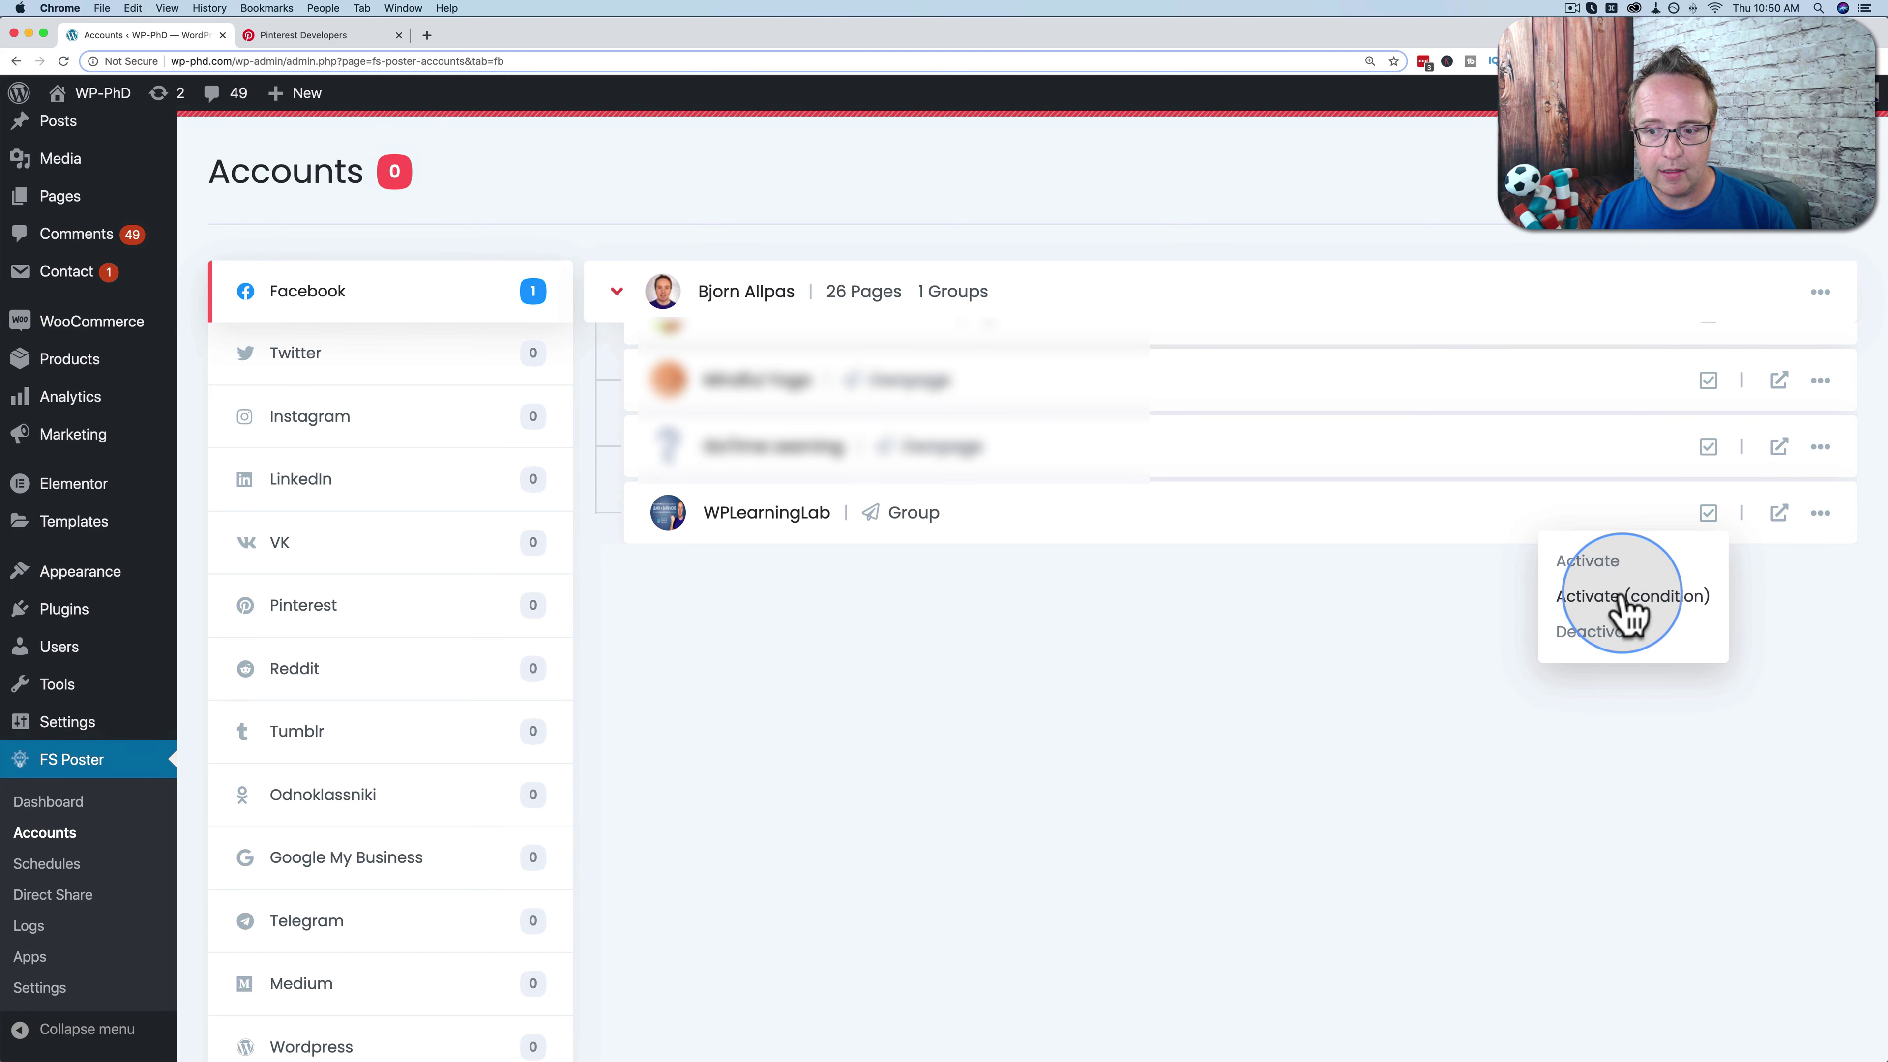
click(1349, 666)
scroll(1197, 527, up, 5)
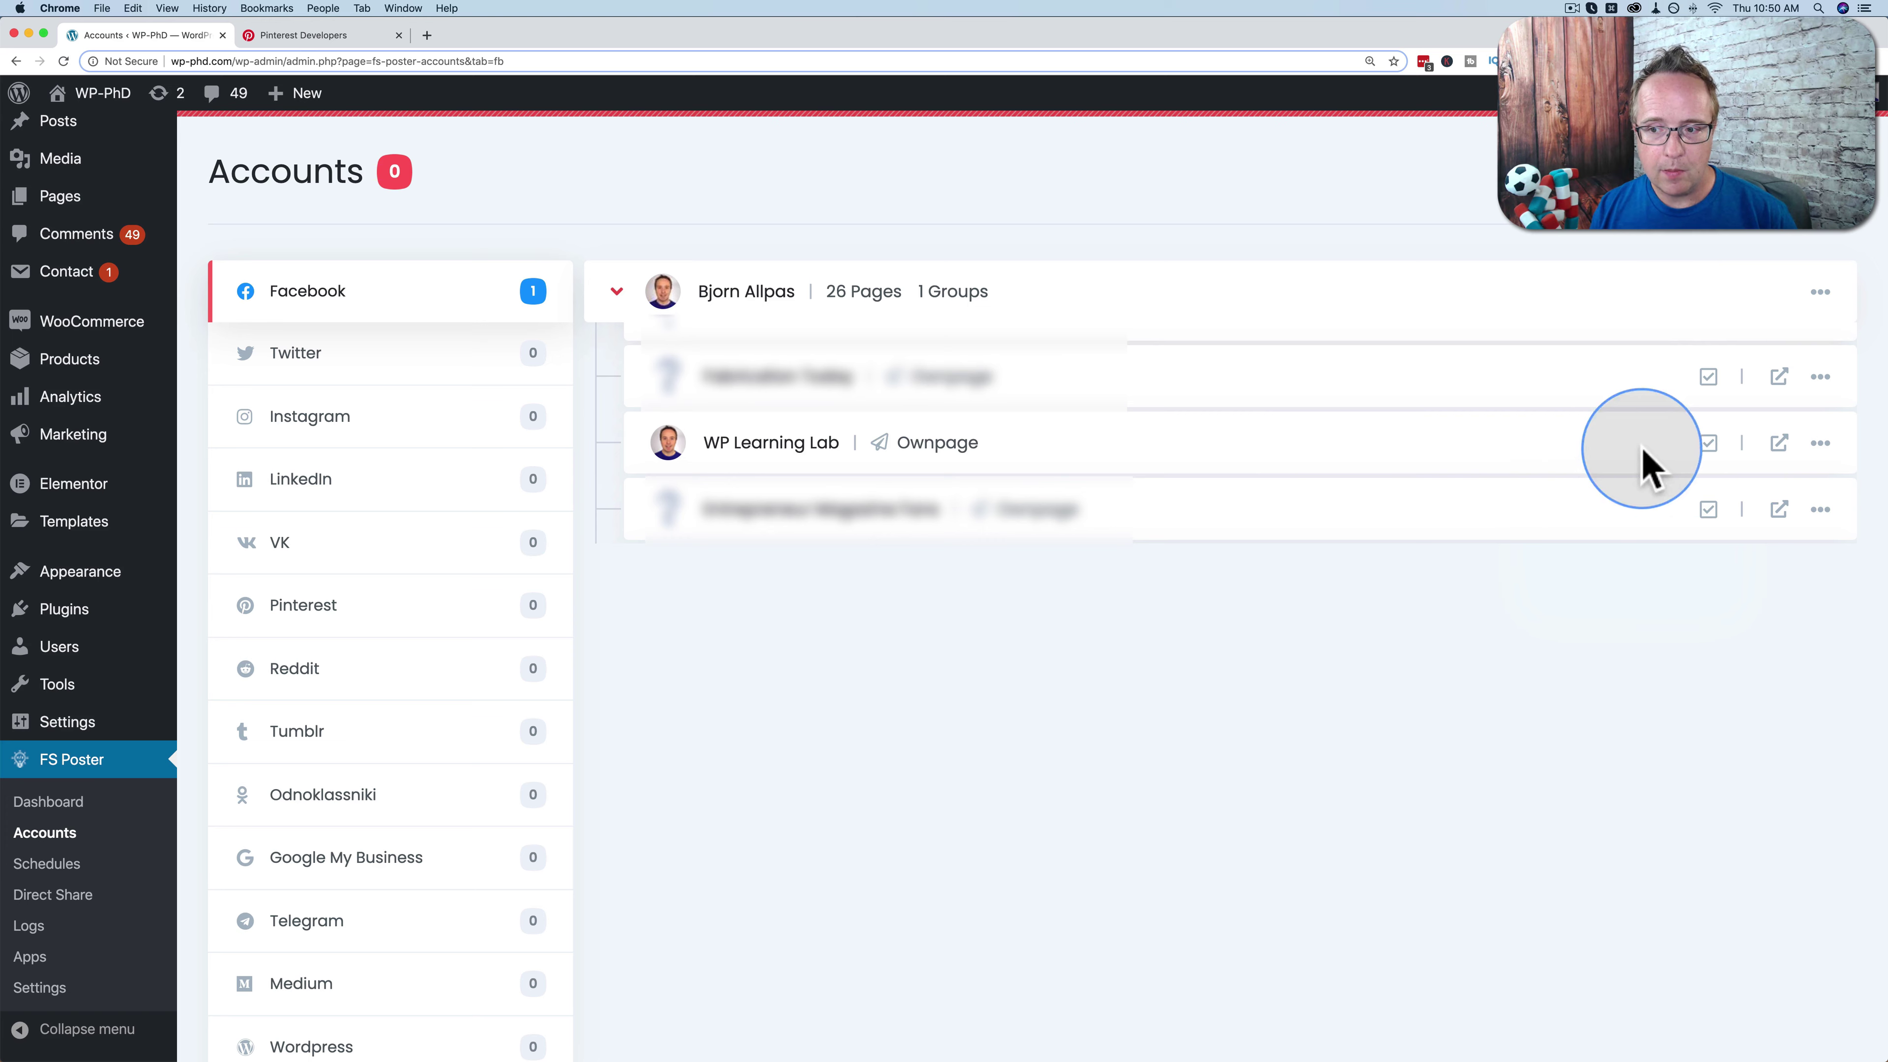
click(1708, 443)
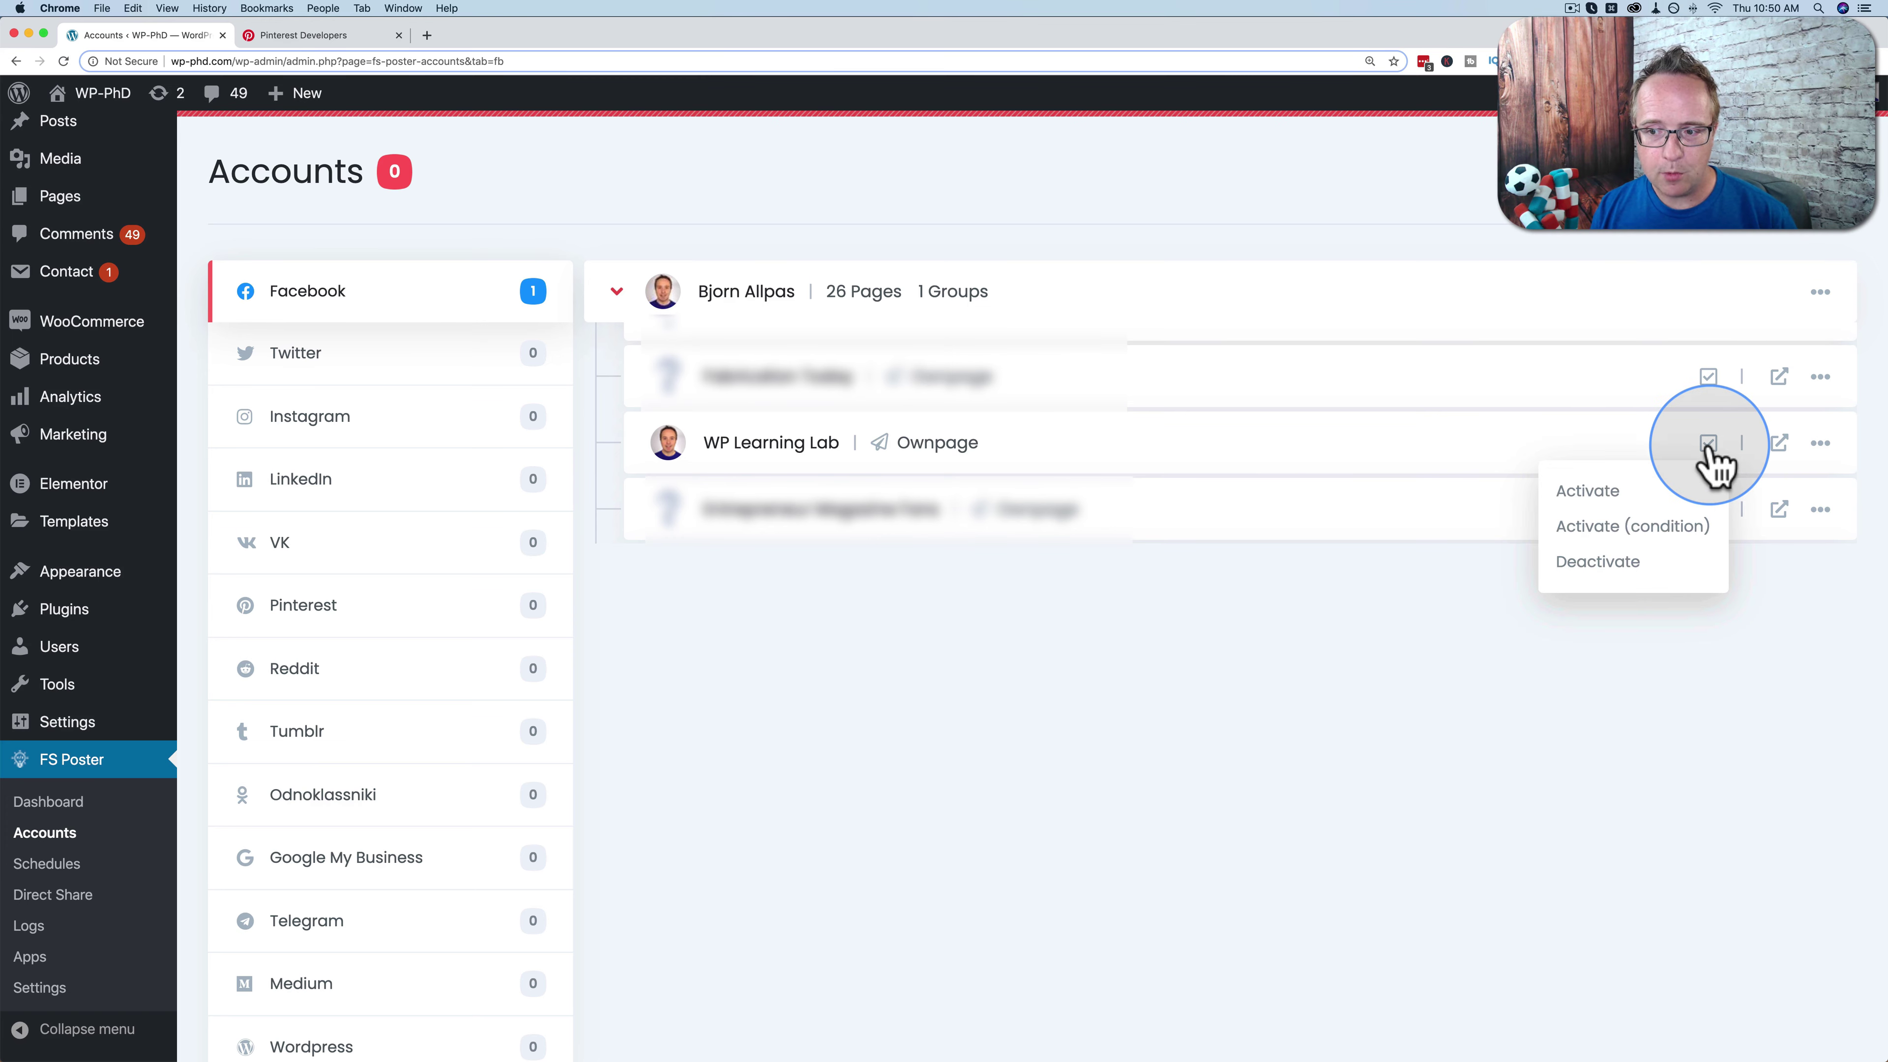
click(1586, 492)
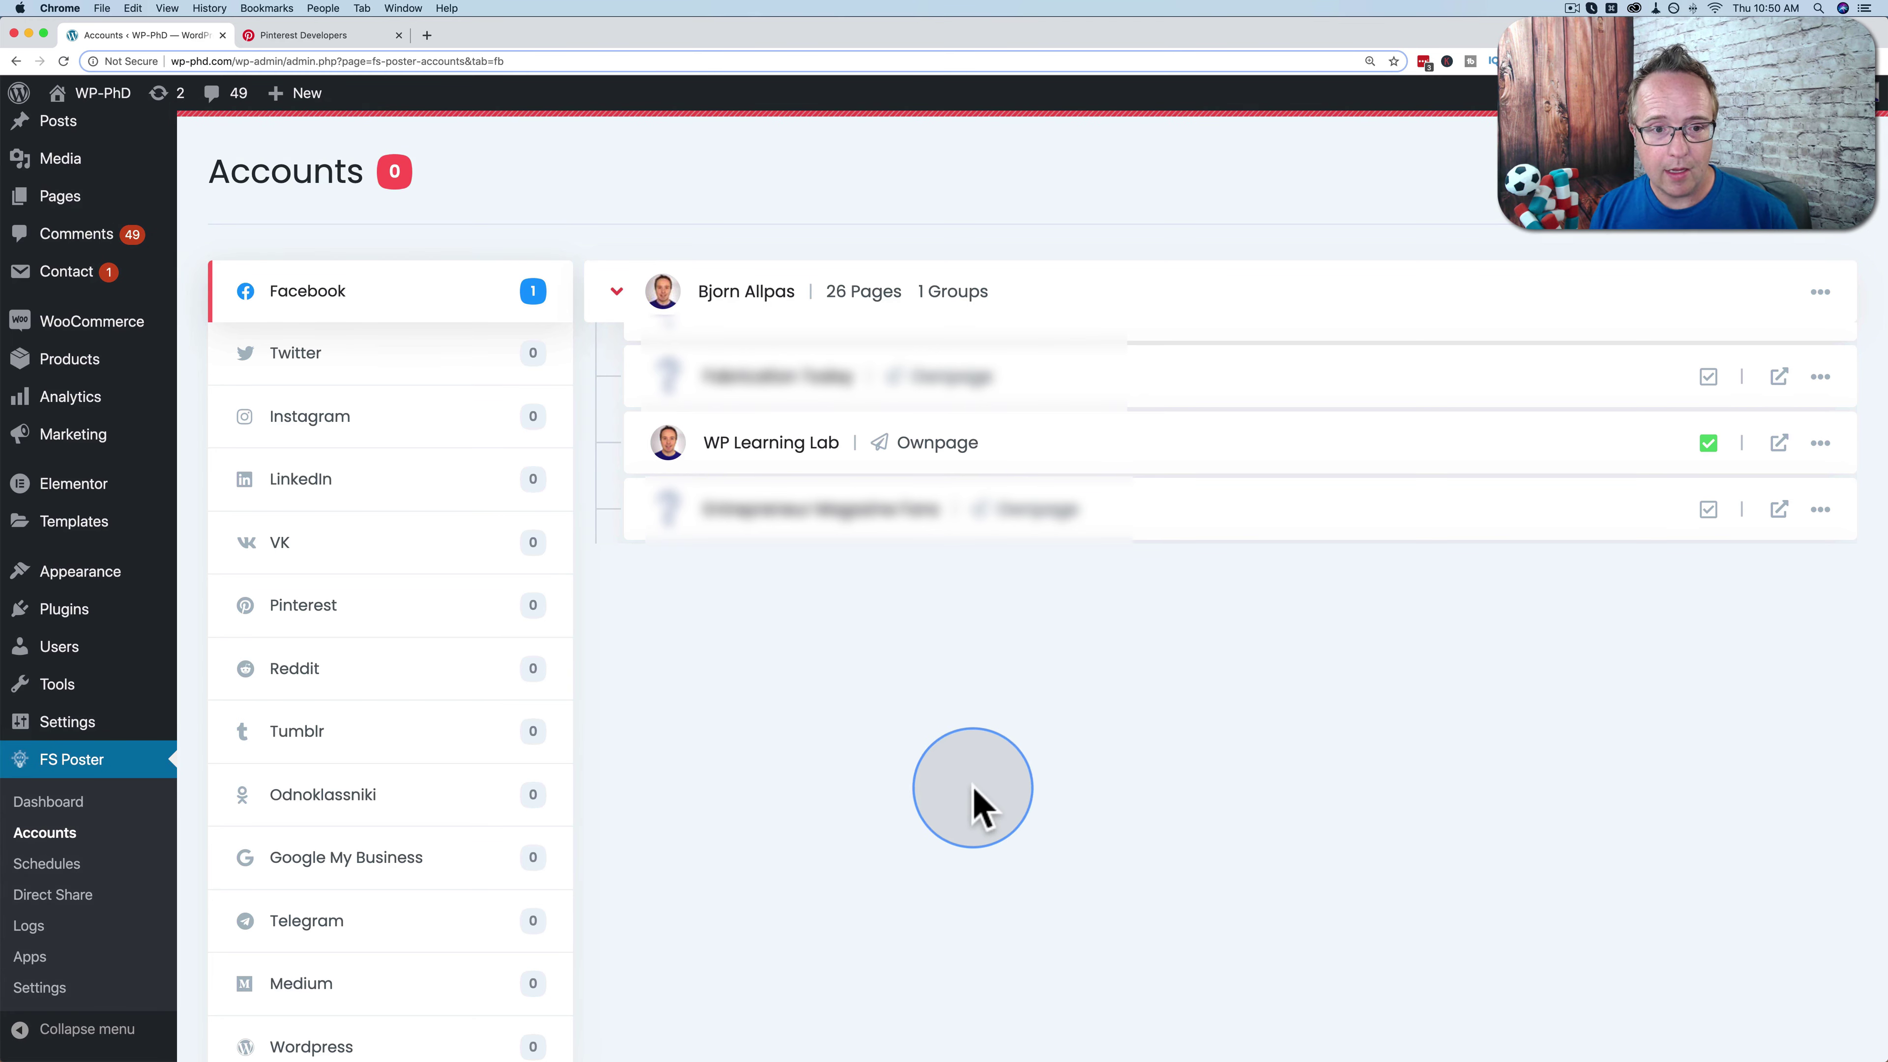
click(380, 355)
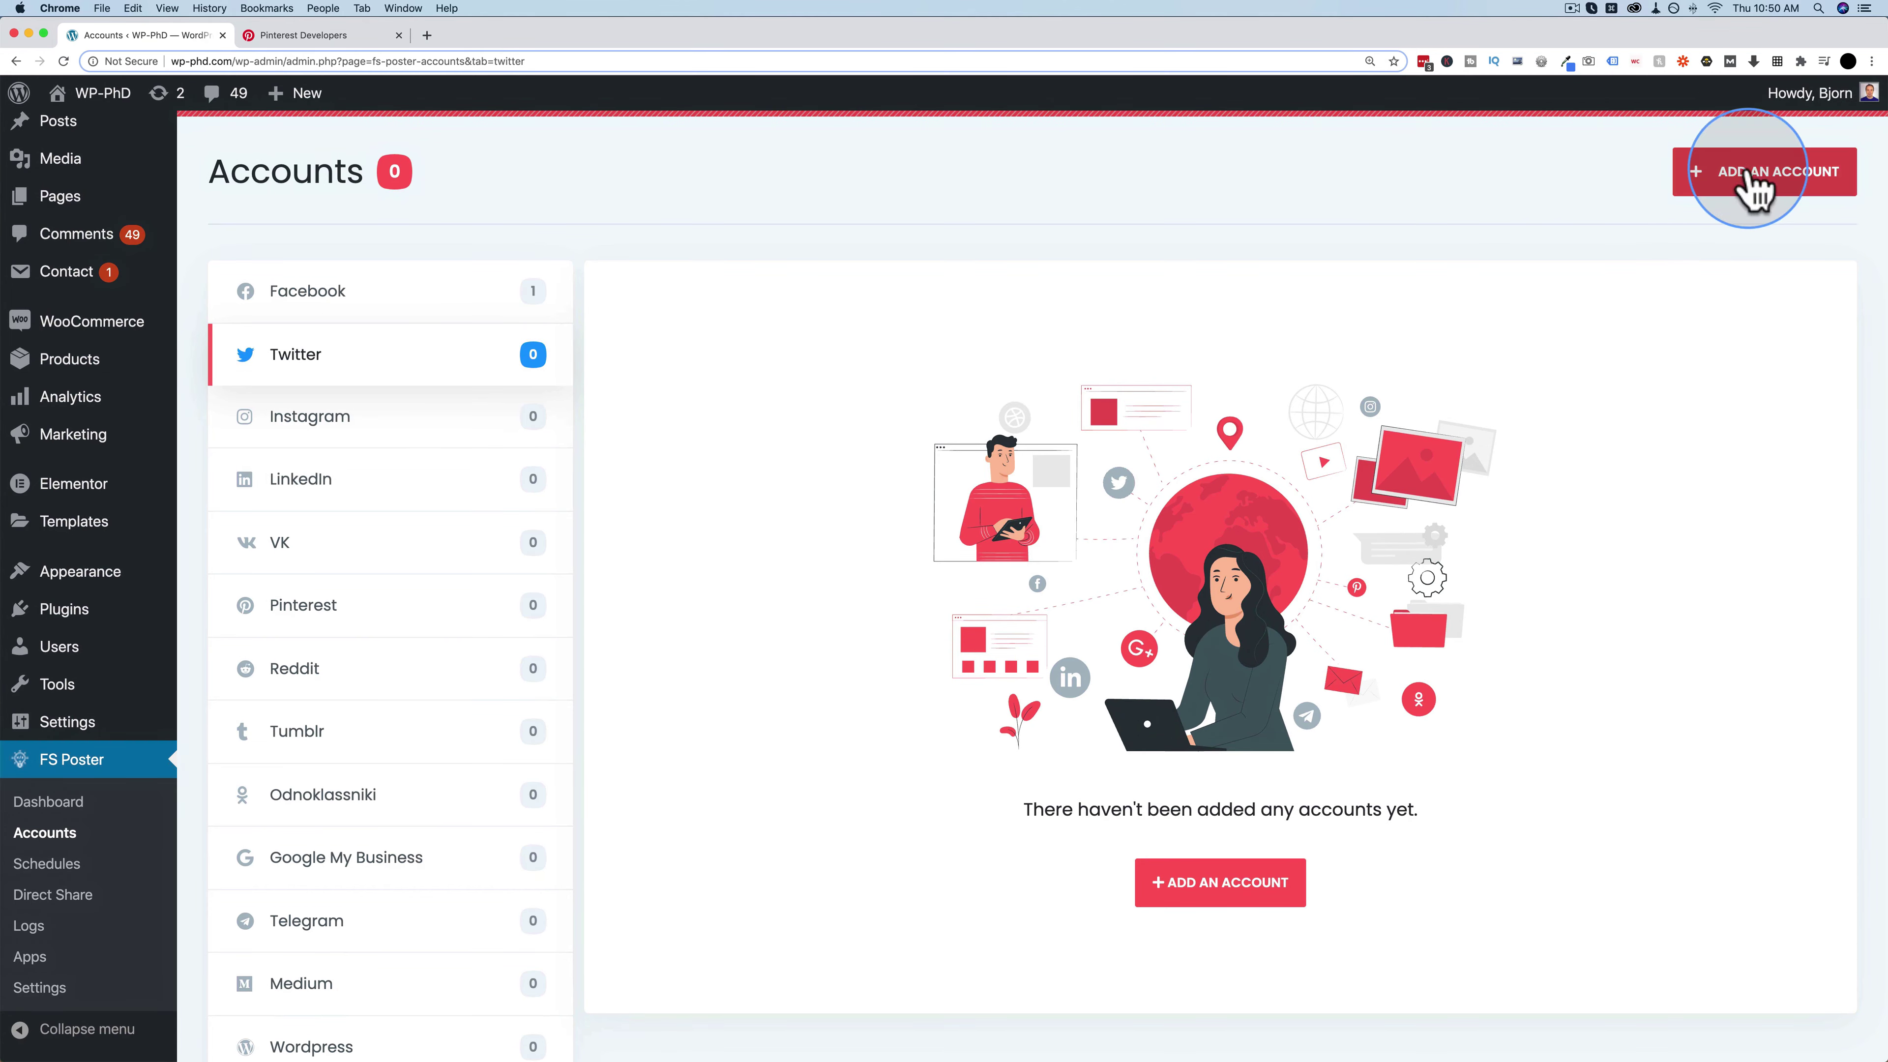
Connect the WPLearningLab Twitter account by authorizing FS Poster, then activate it for sharing.
click(1751, 177)
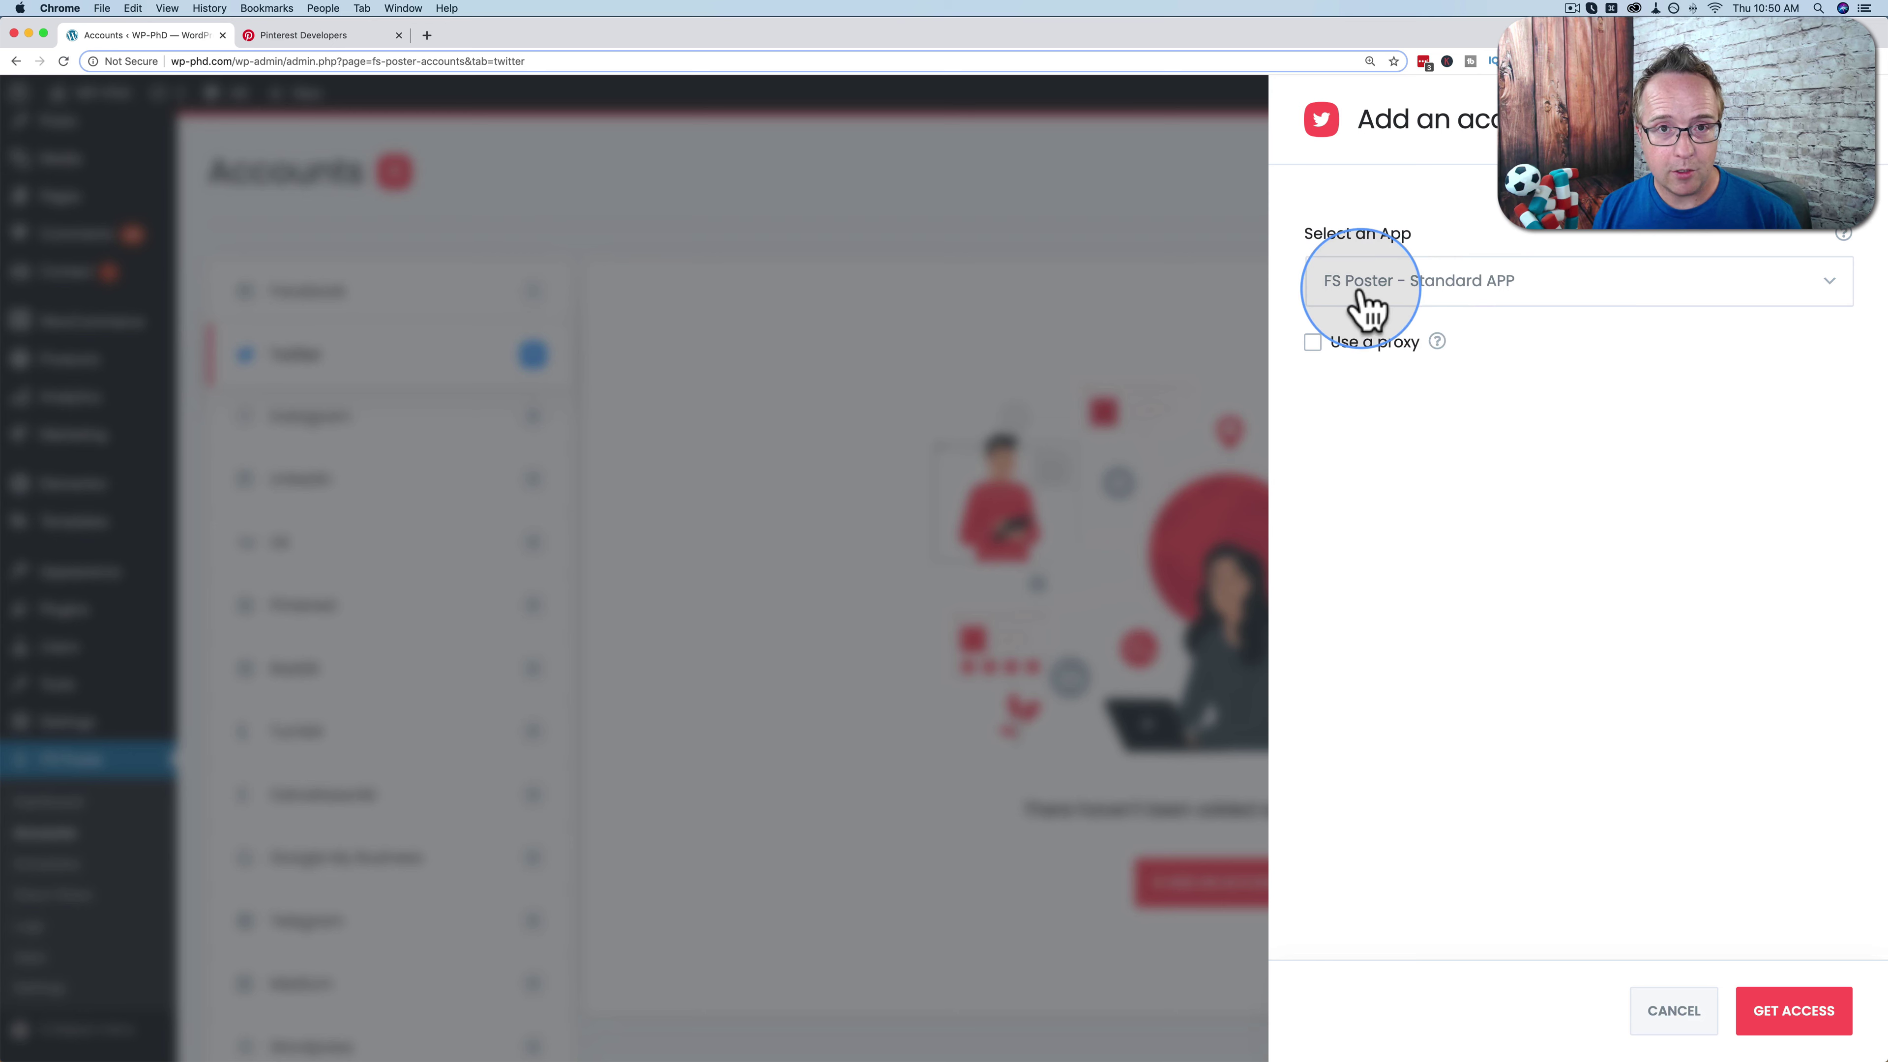
click(1799, 1018)
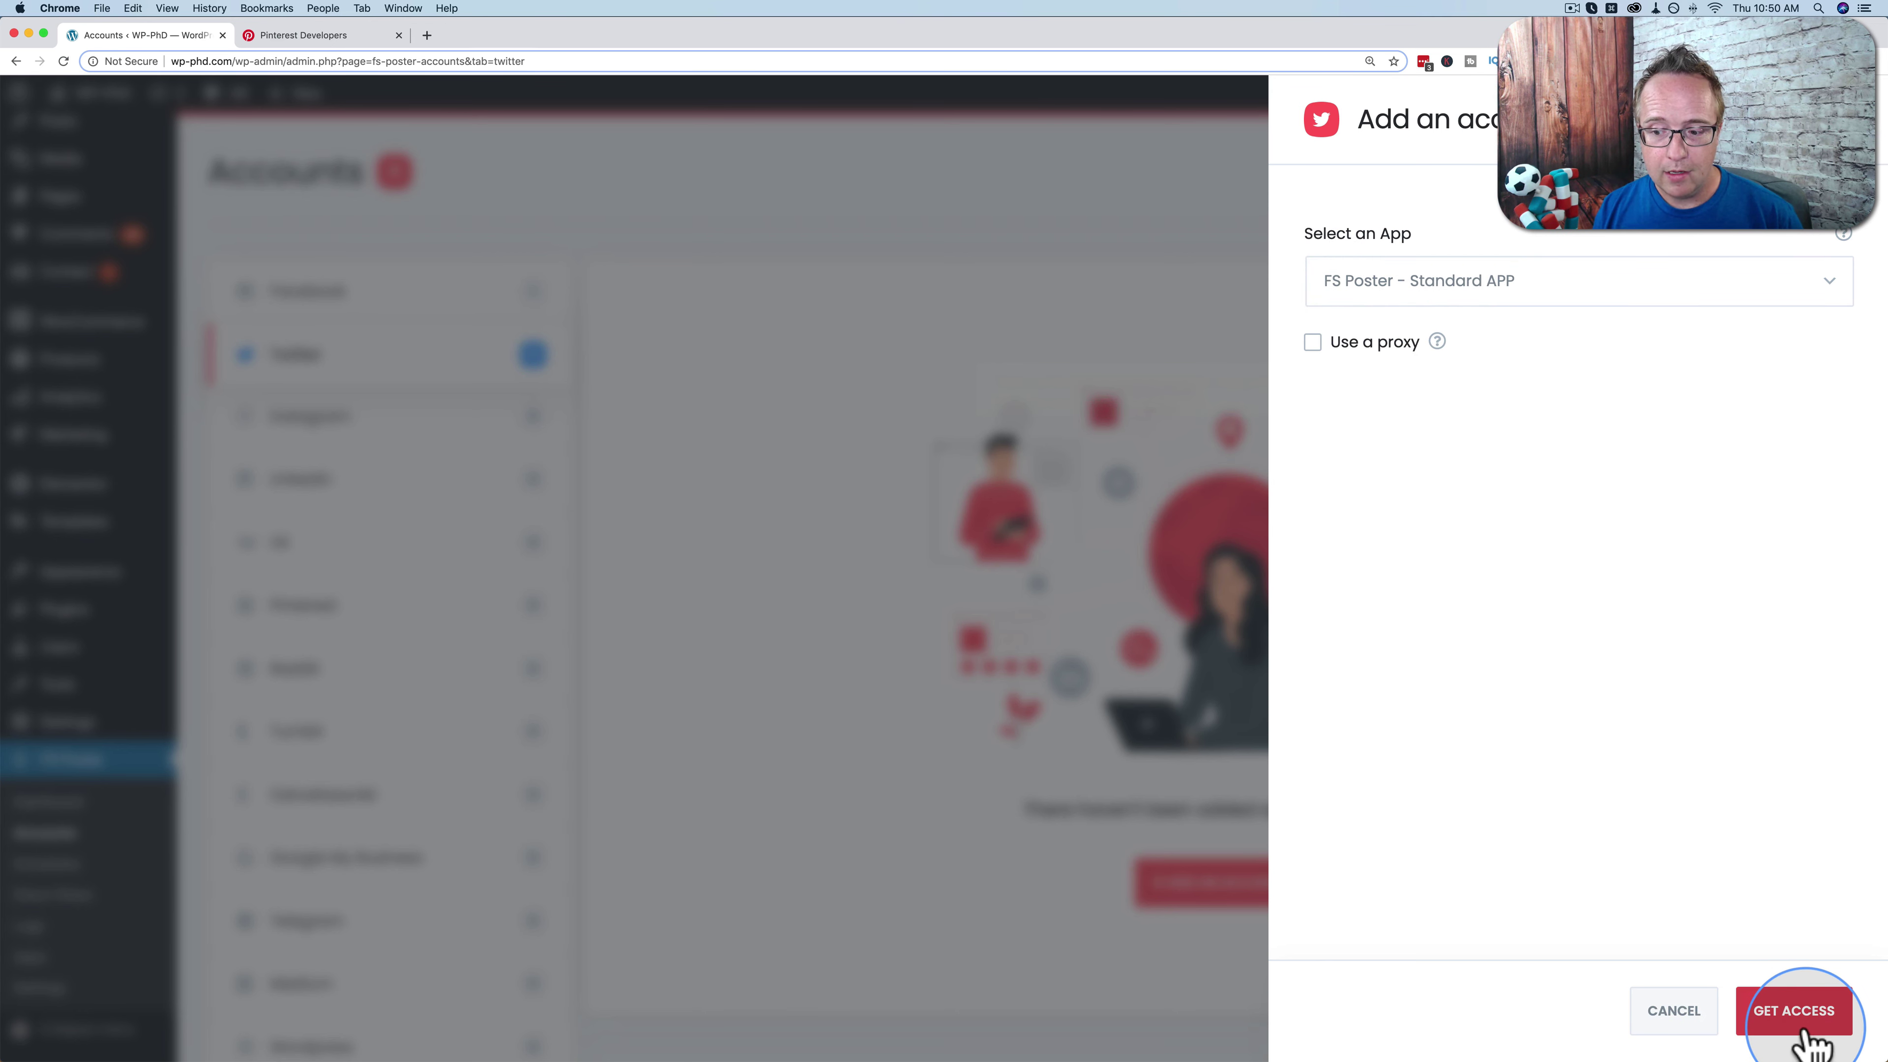
click(84, 201)
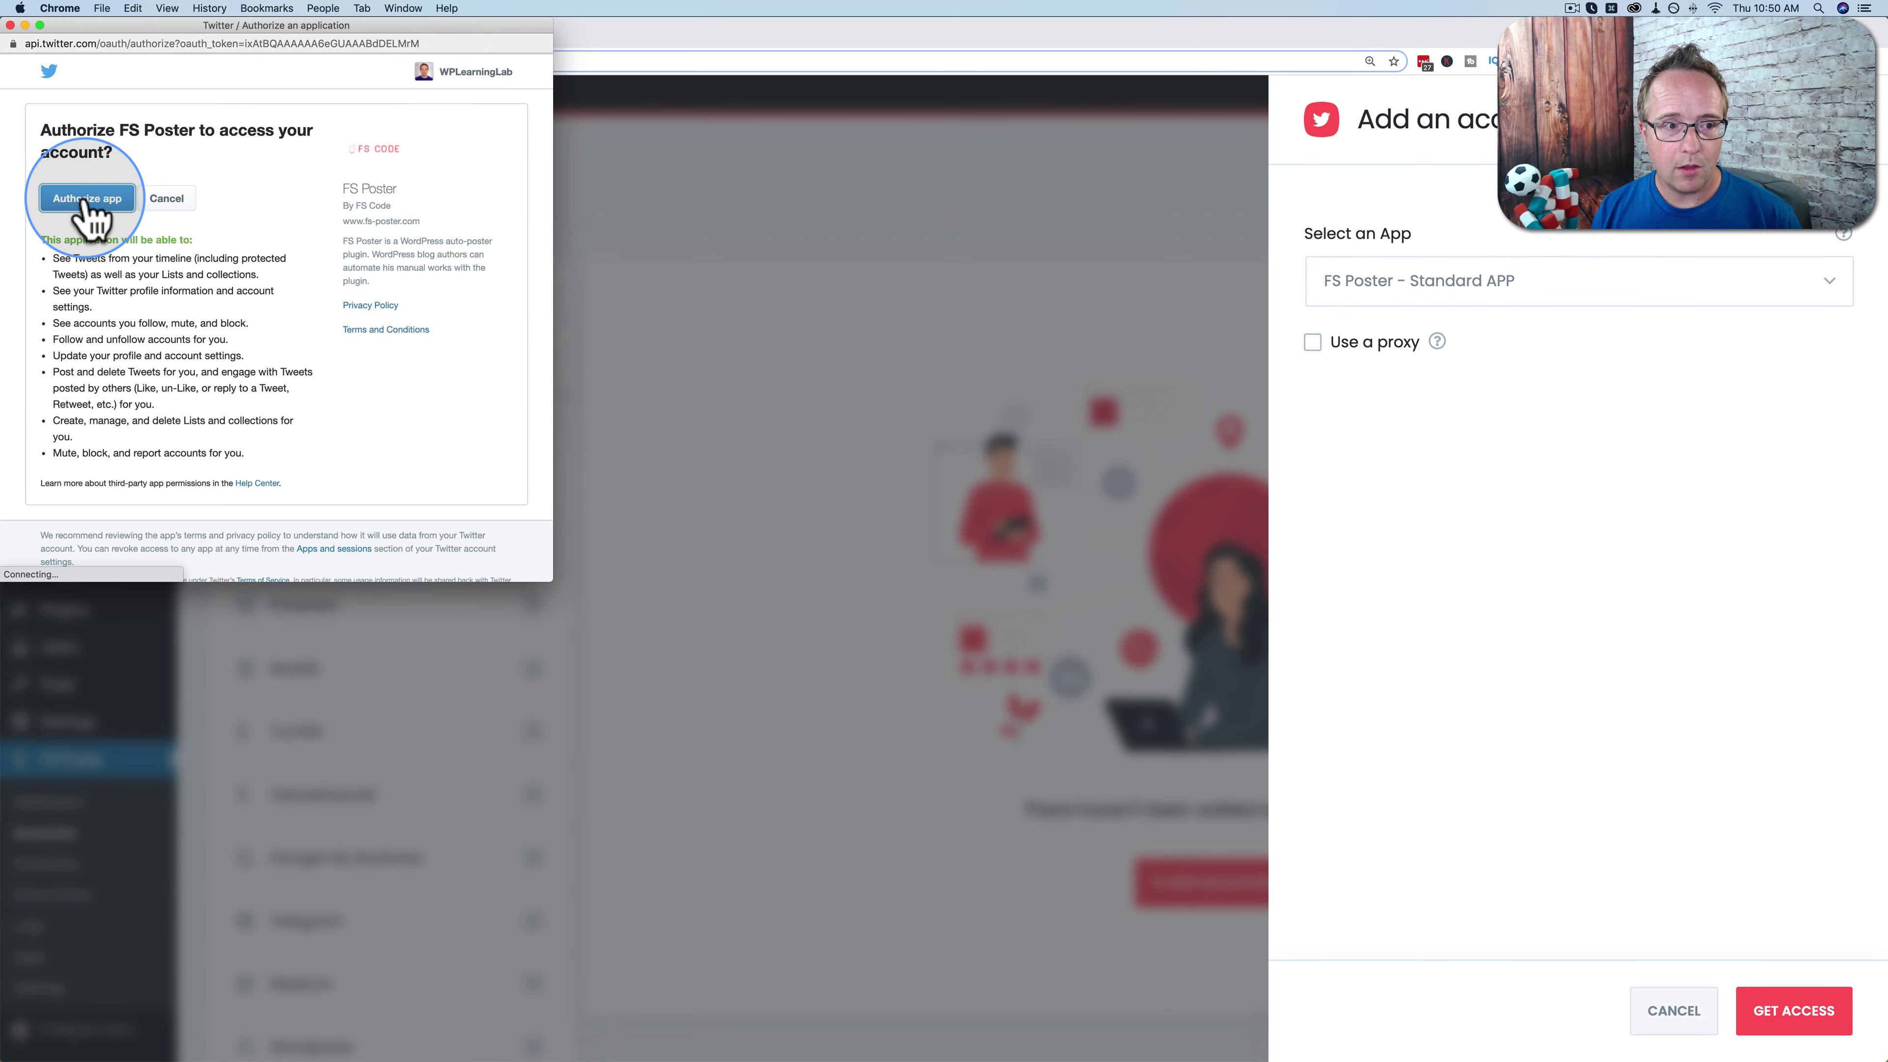
click(1613, 796)
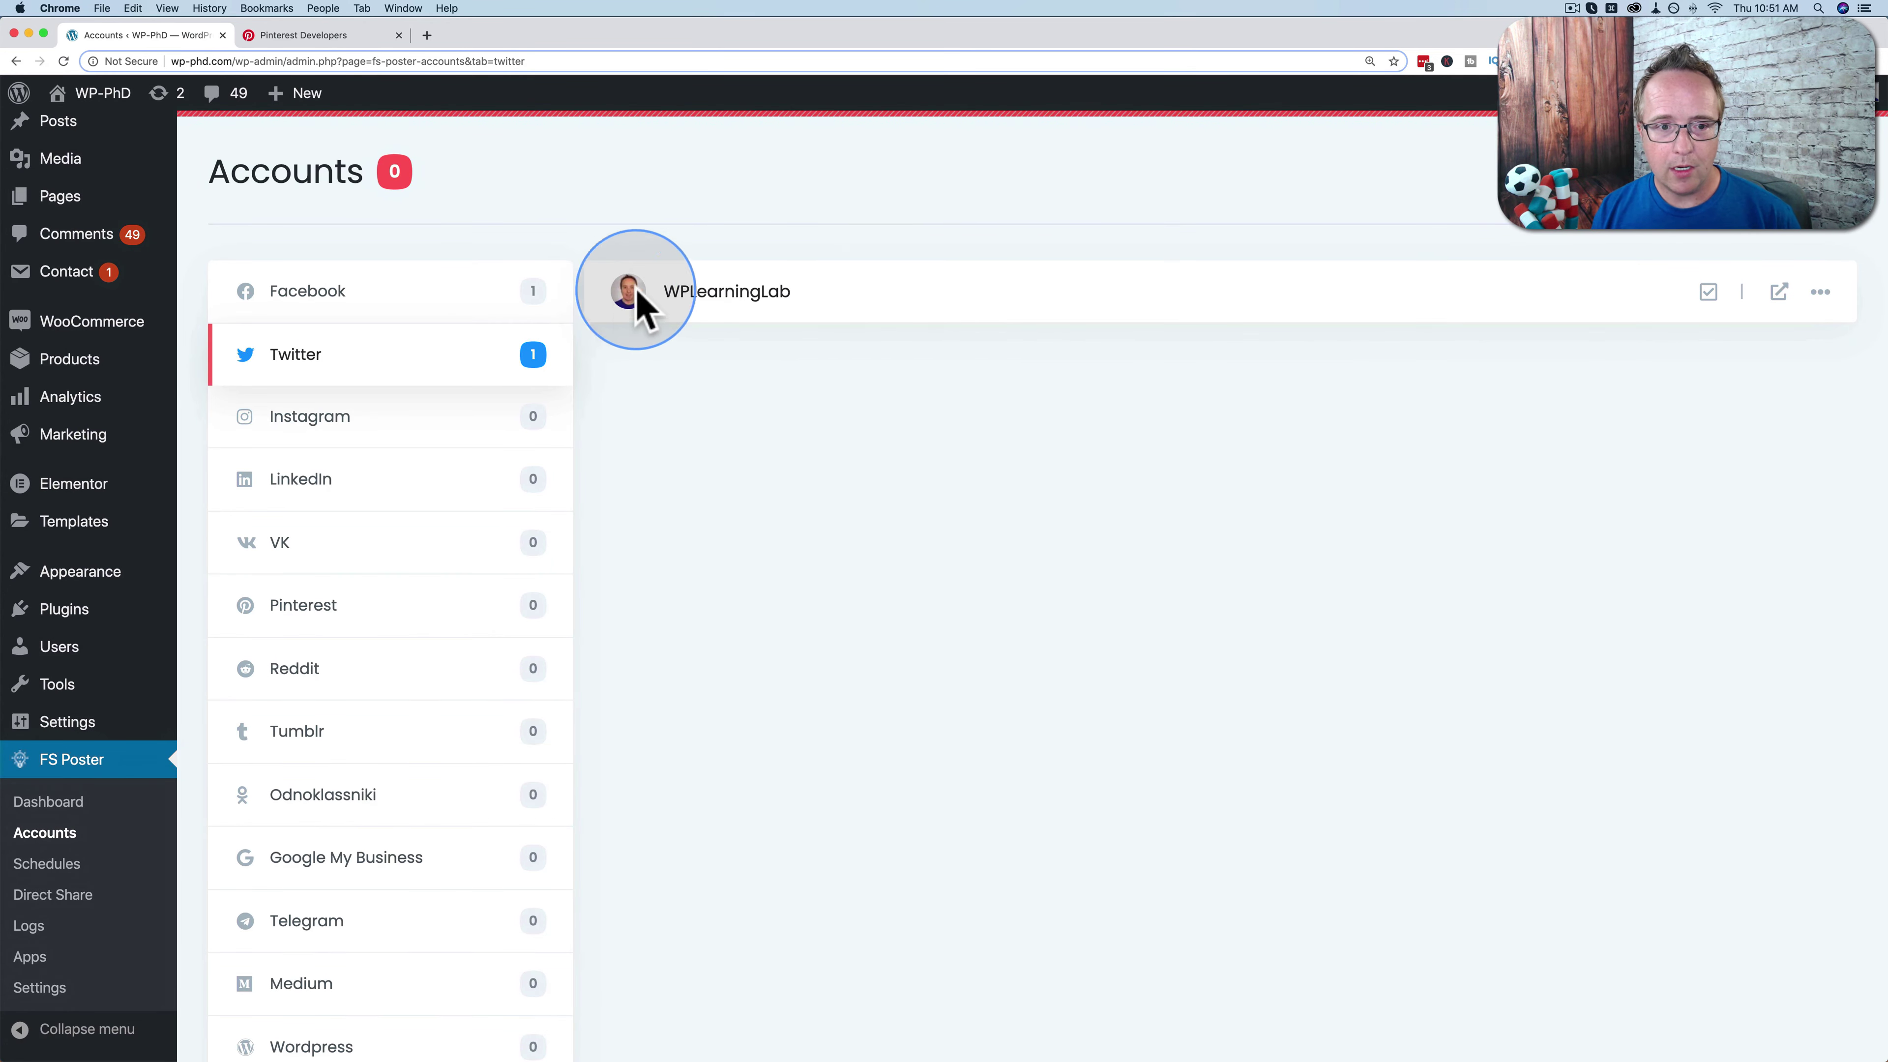
click(1723, 292)
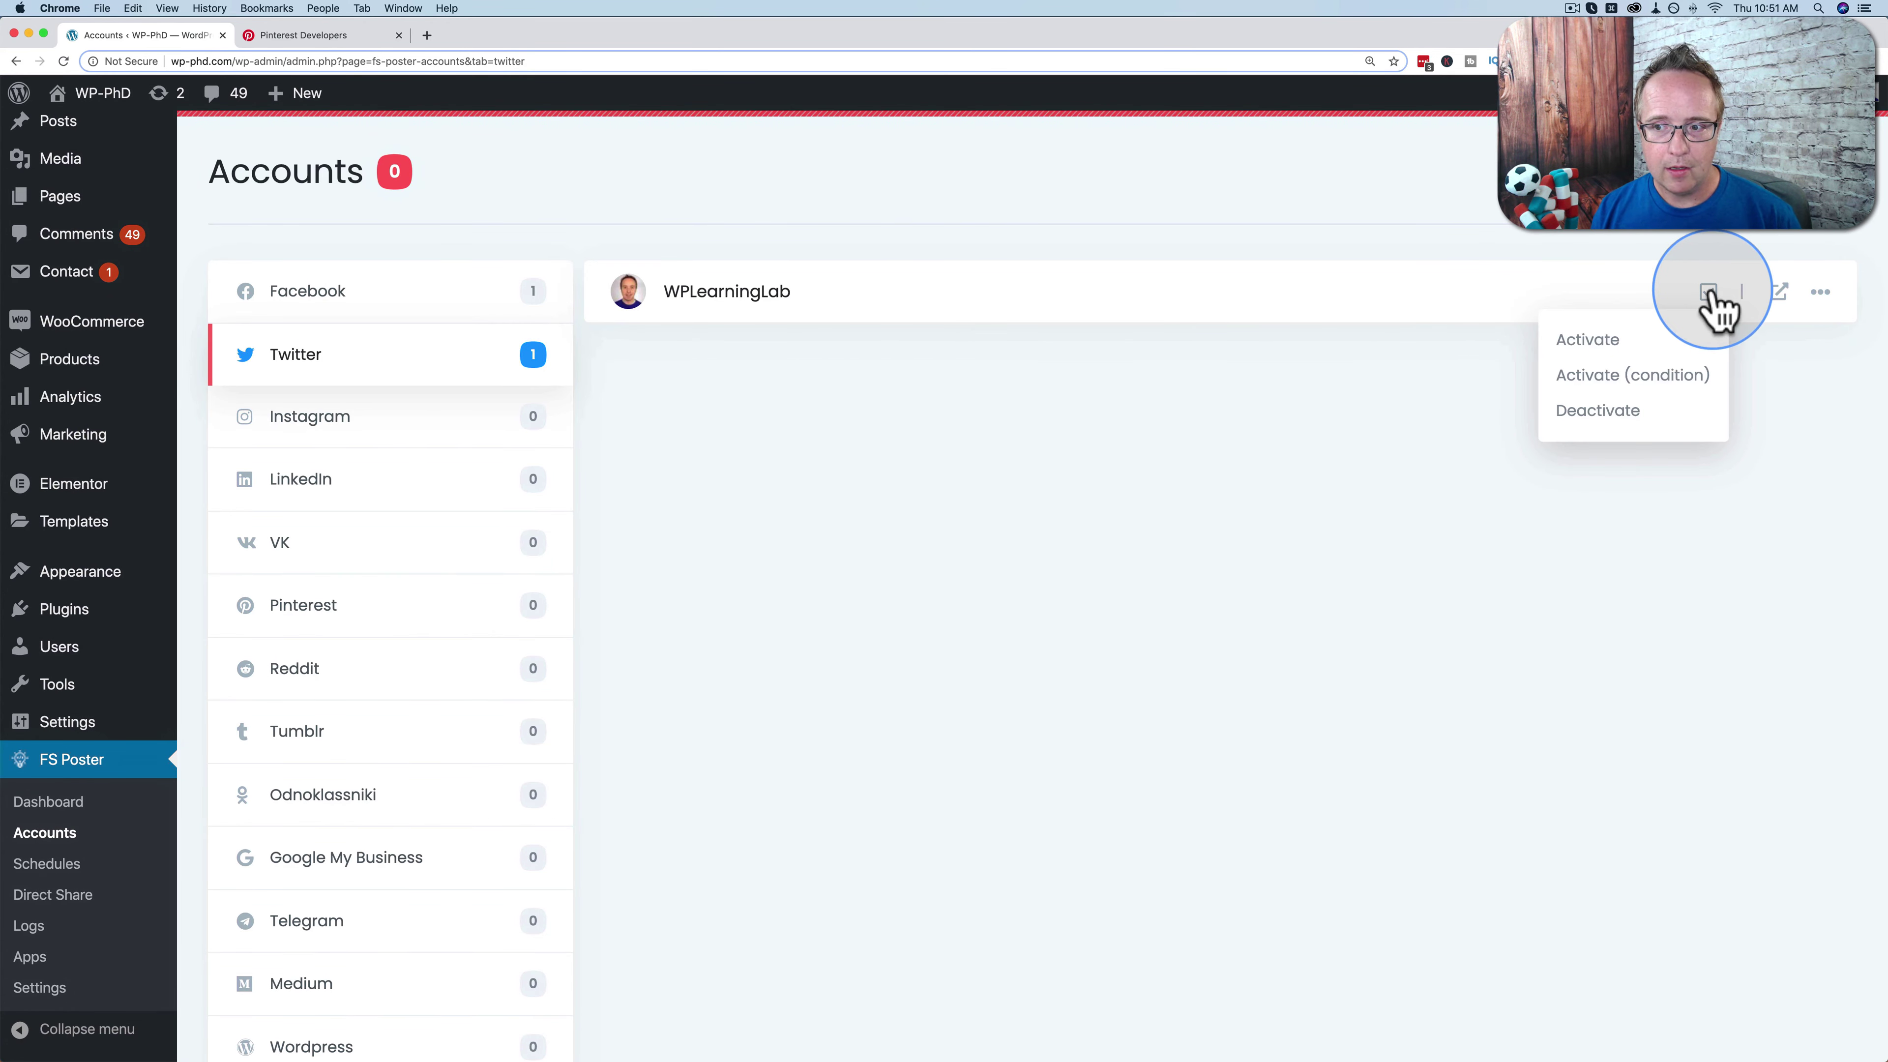
click(1595, 344)
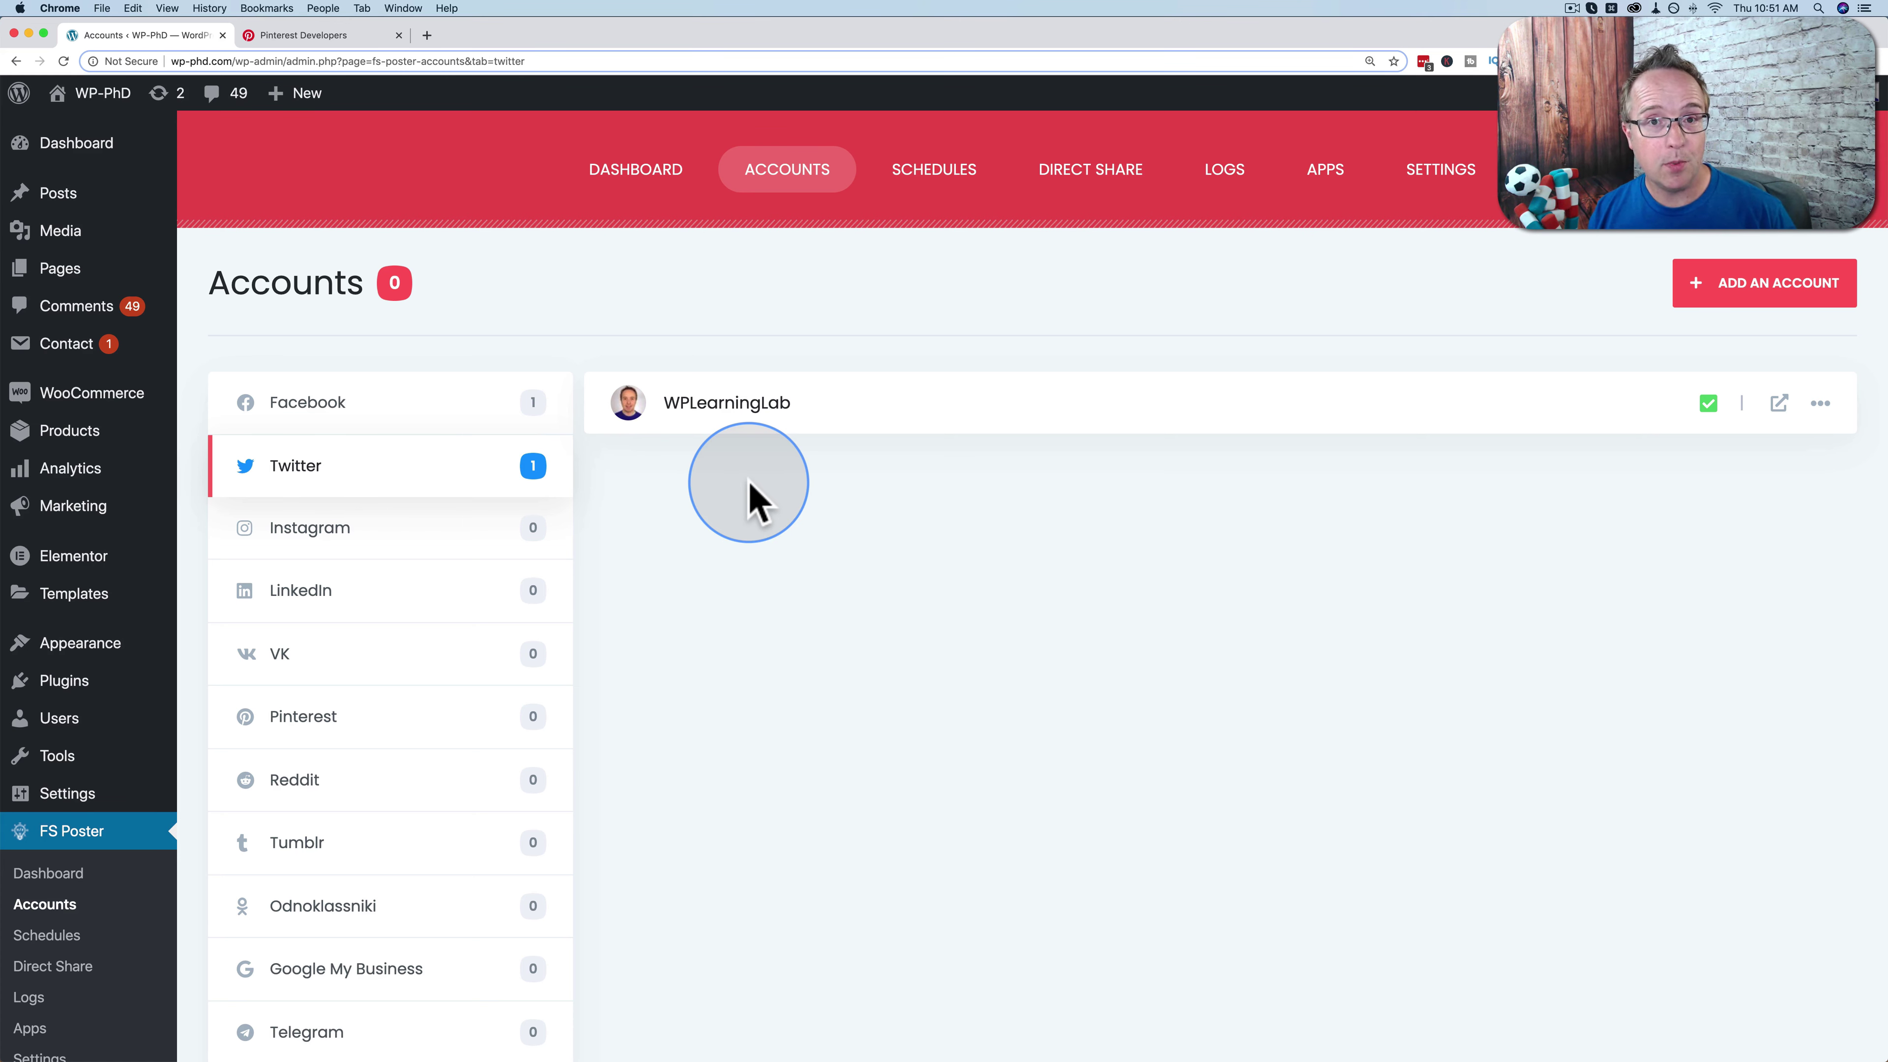
Review the connected Facebook accounts, then go to the Schedules page.
click(455, 402)
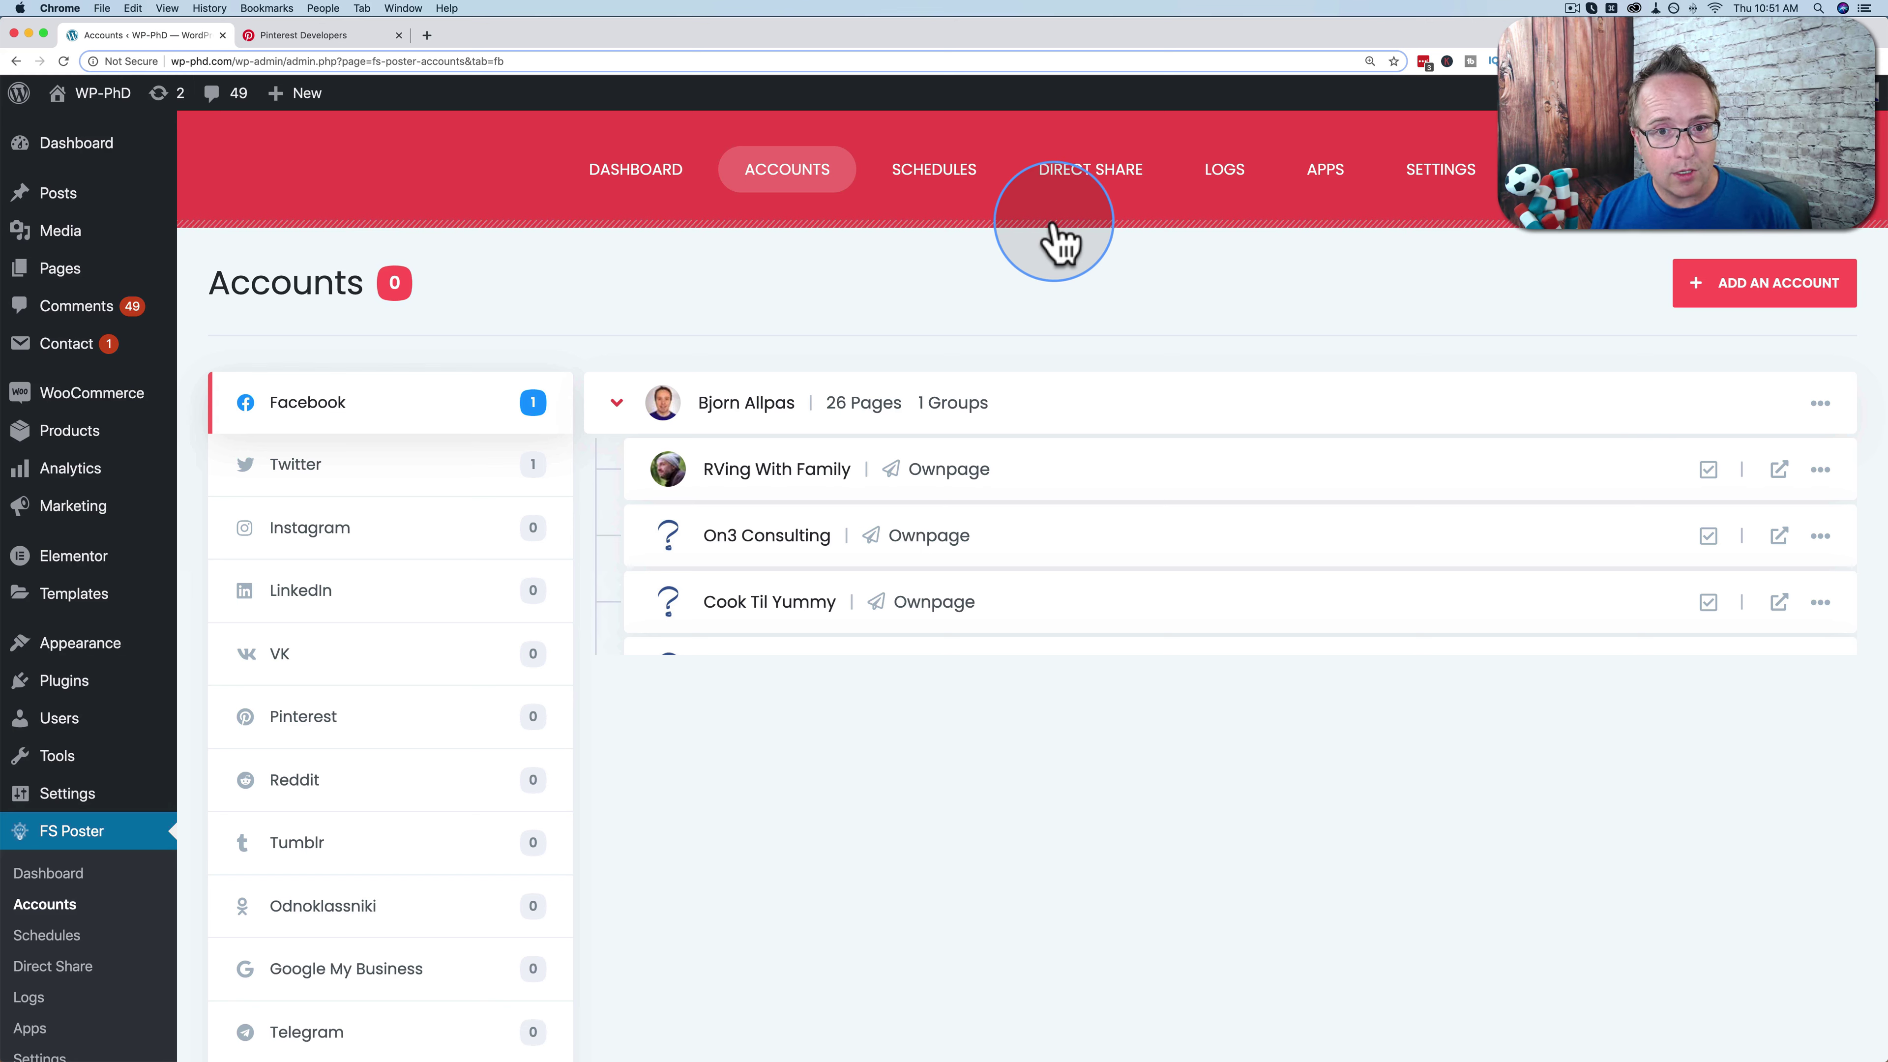
click(933, 187)
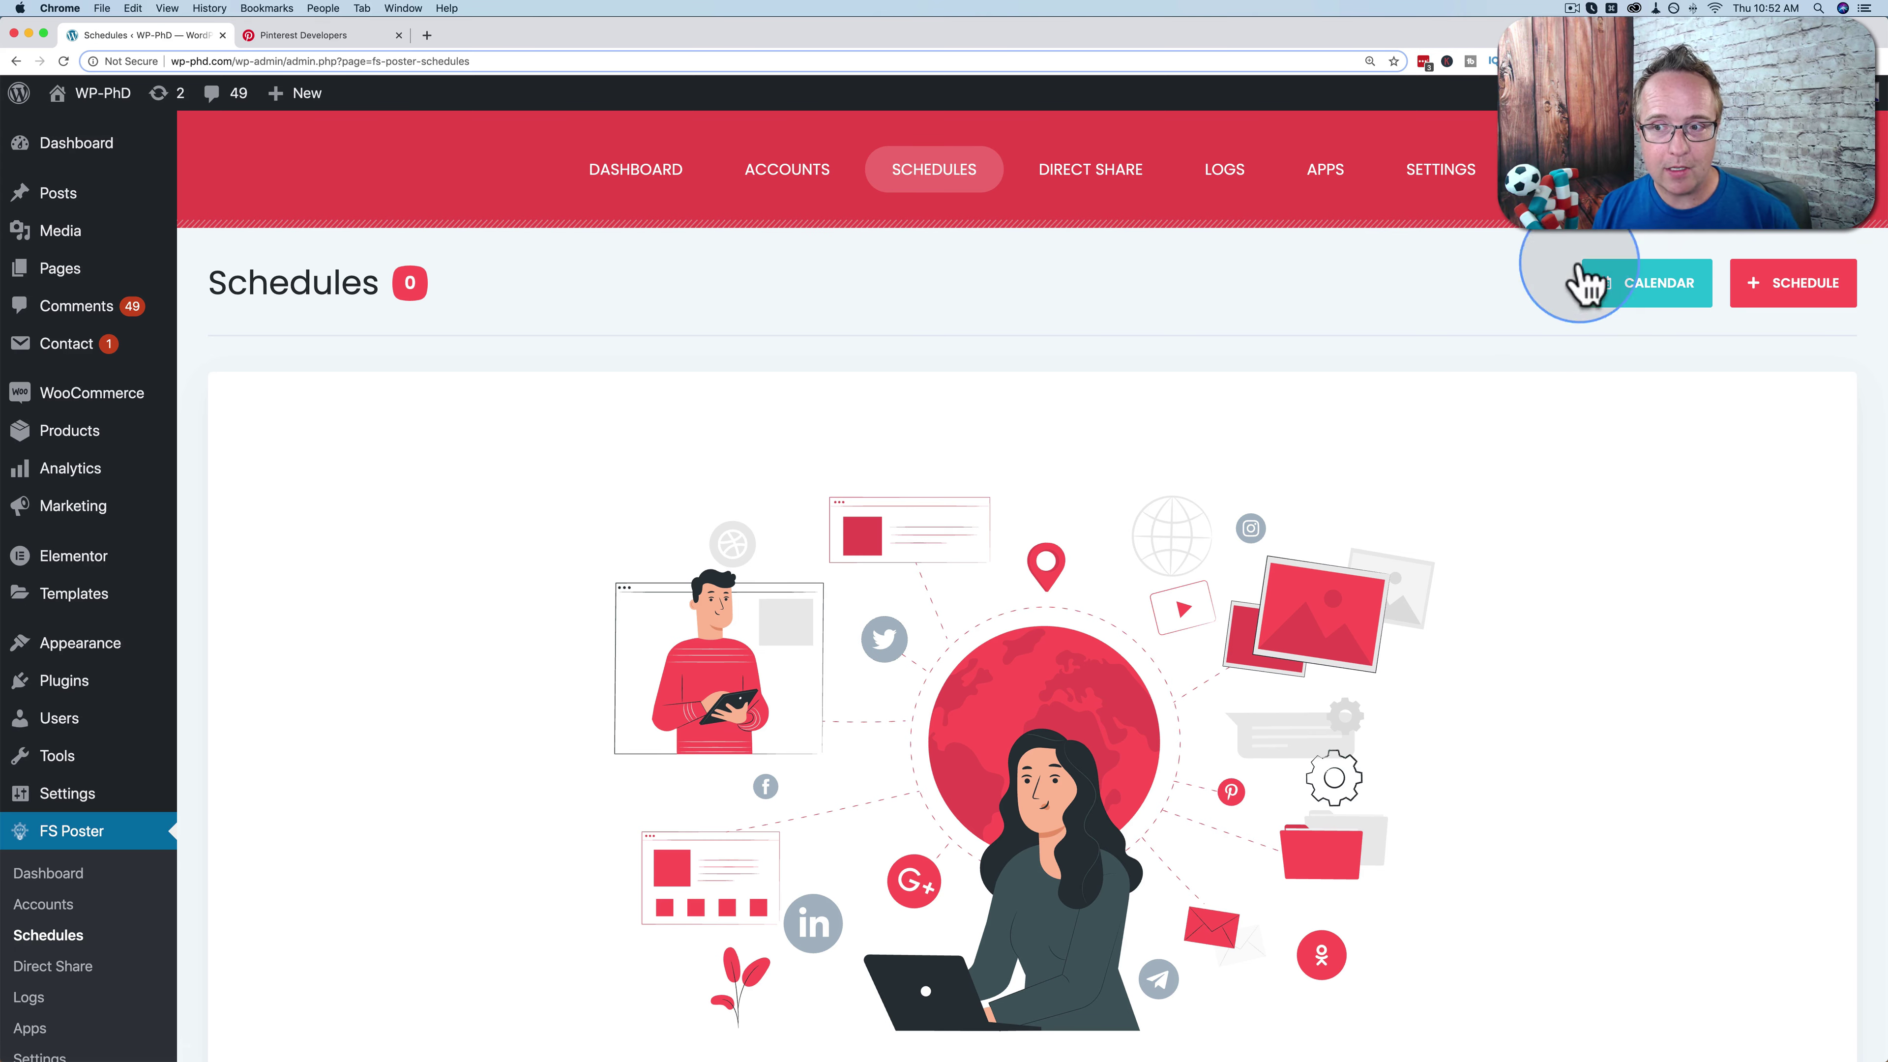
Start a new schedule named 'Post Sharing Schedule'.
click(1799, 290)
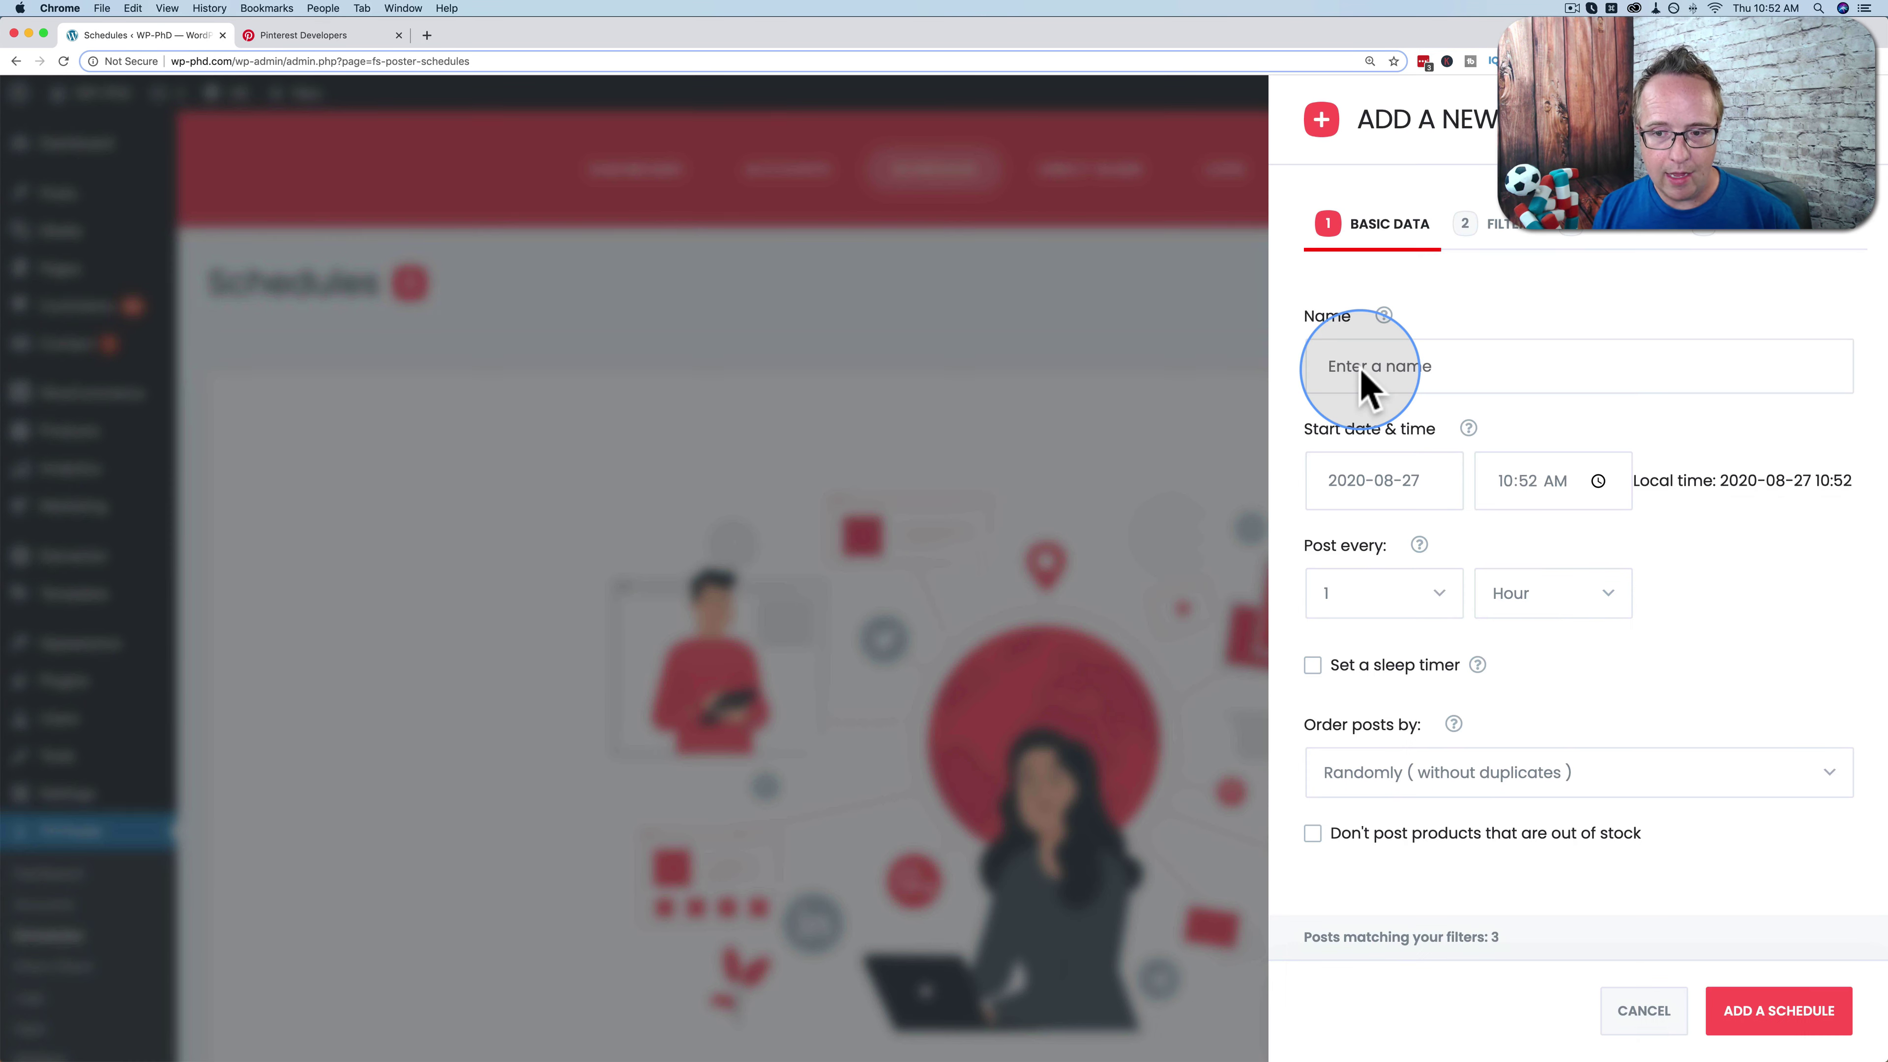
click(1375, 372)
text(Post Sharing Schedule)
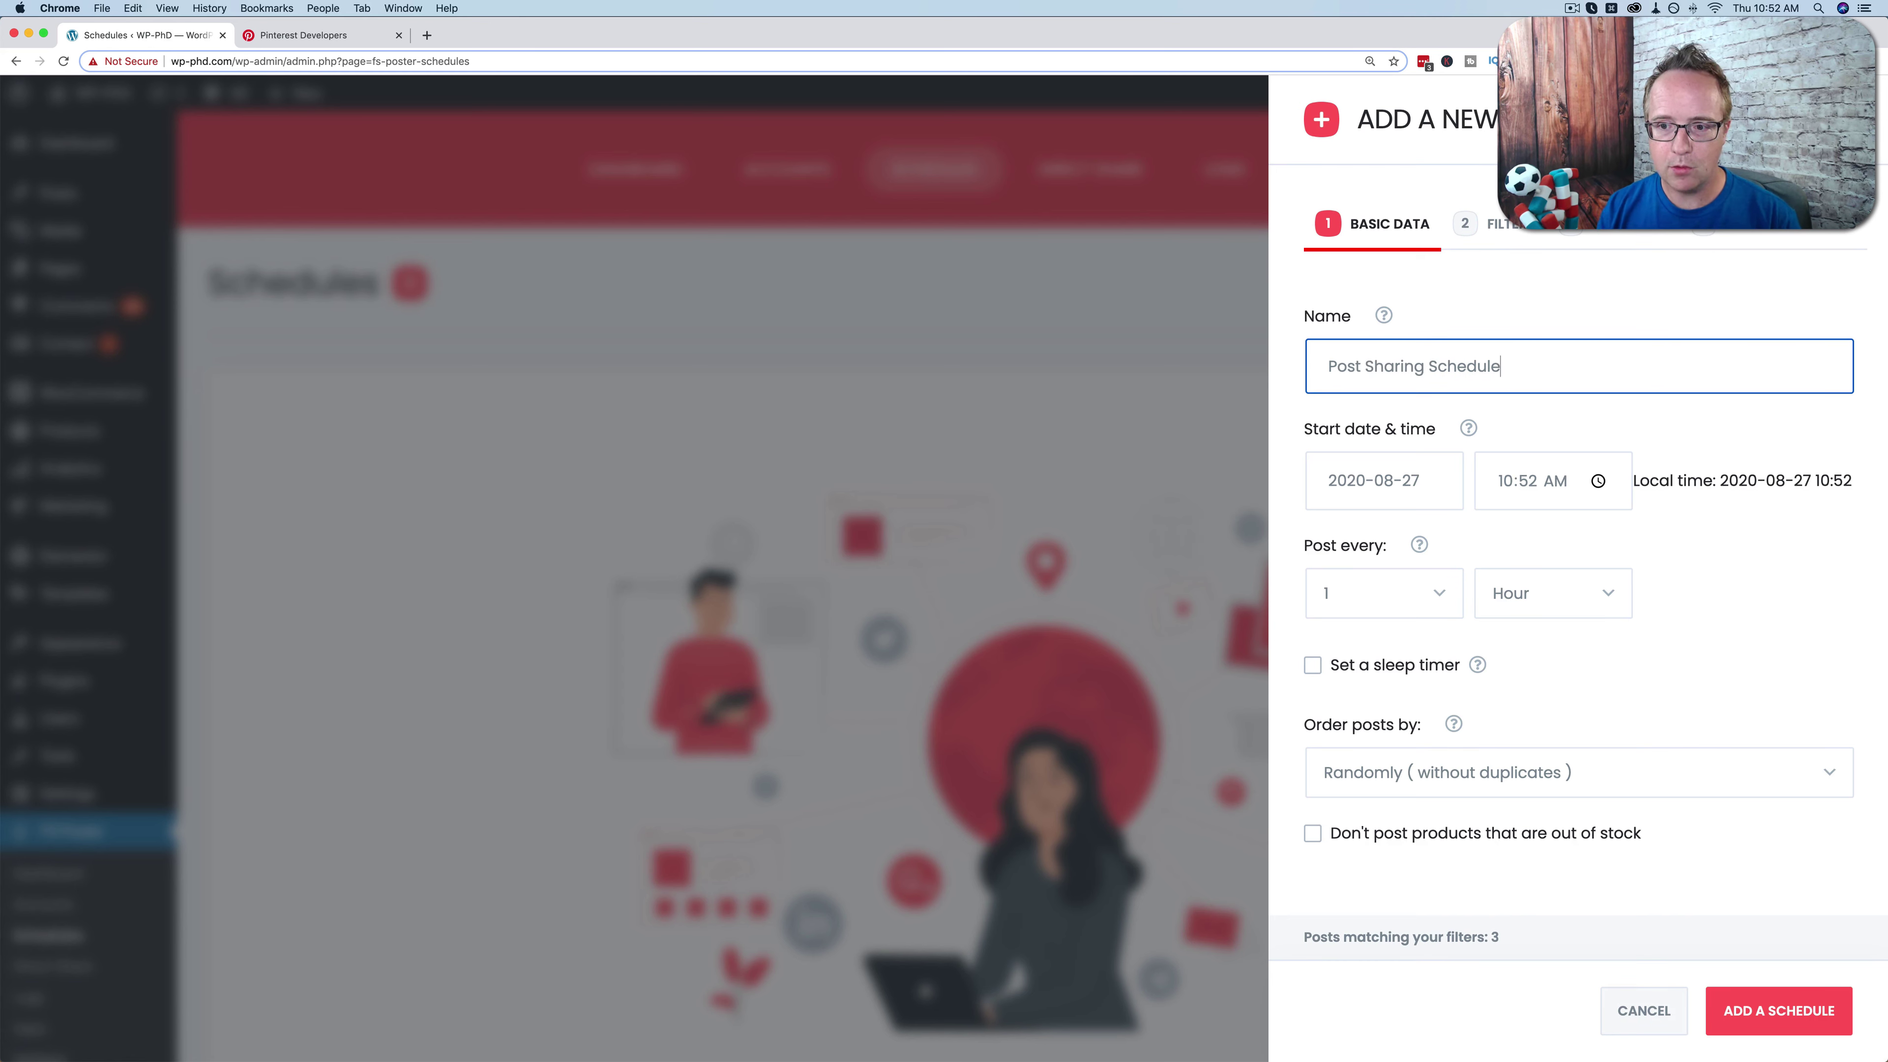
click(1394, 480)
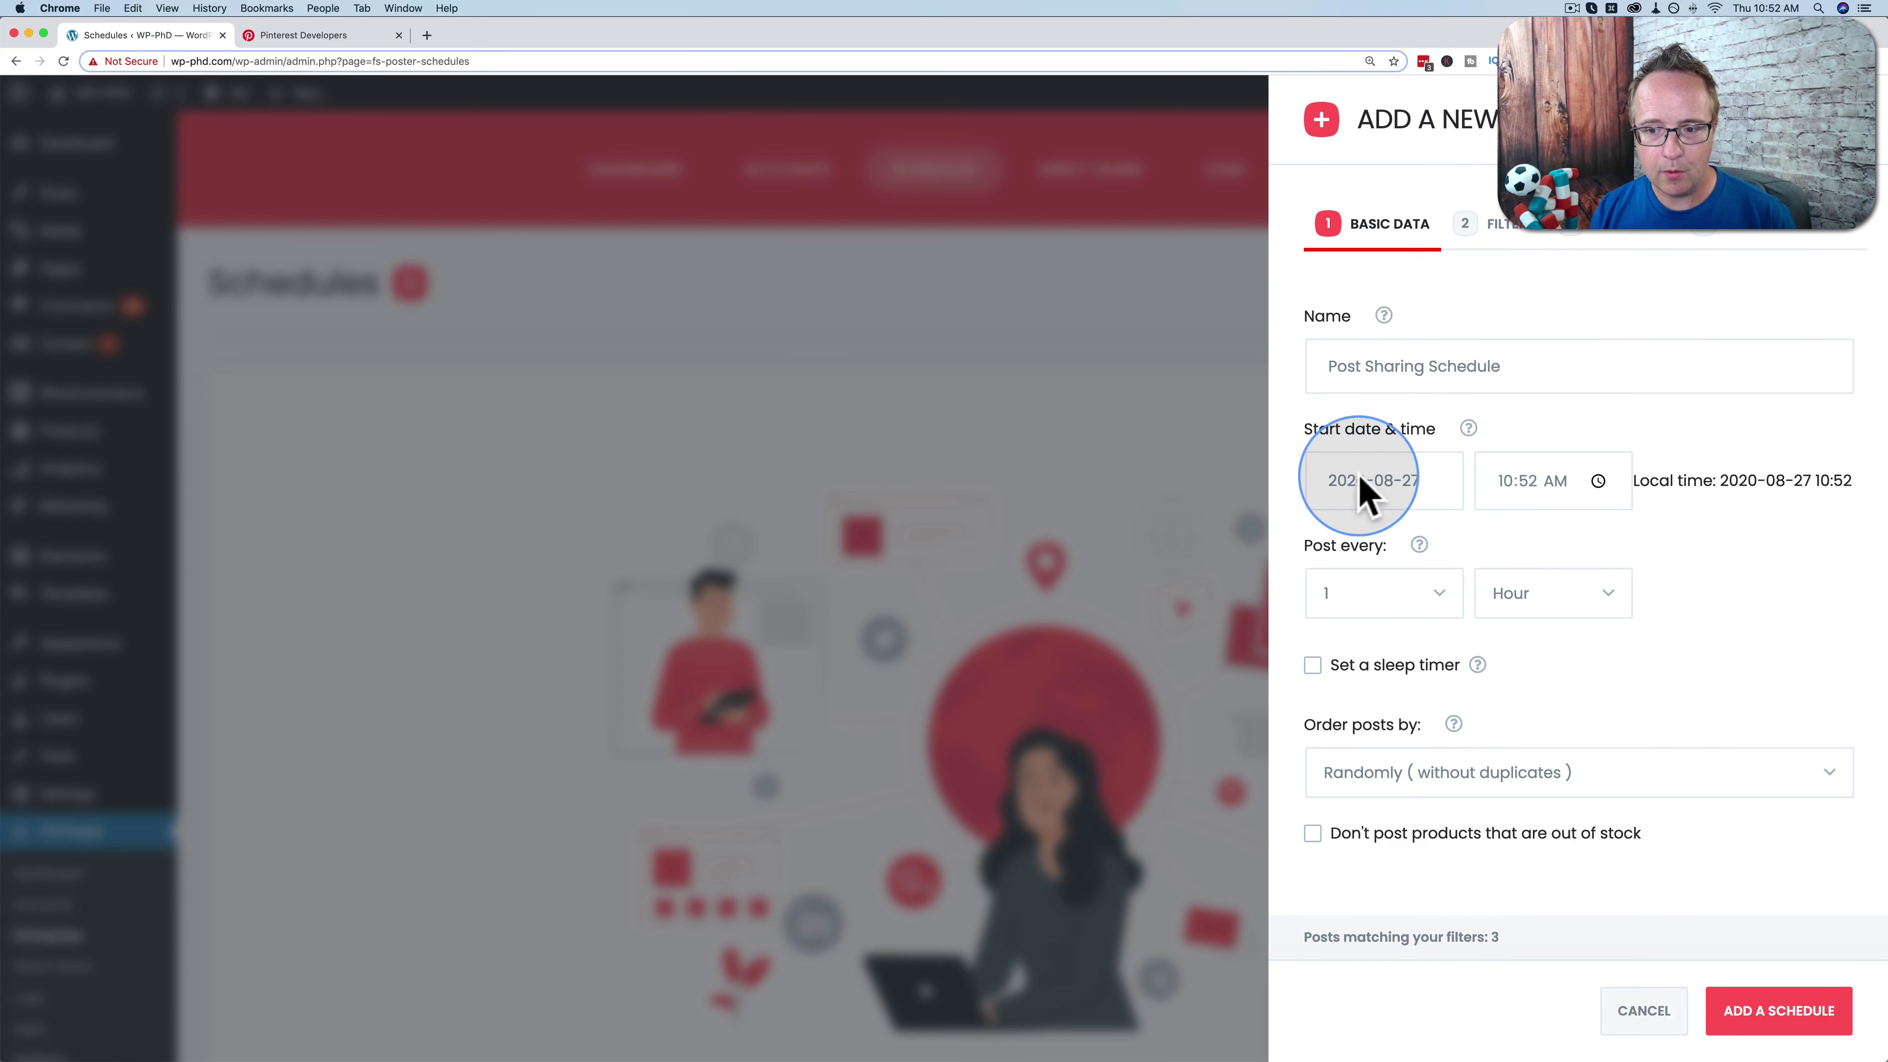
click(1565, 487)
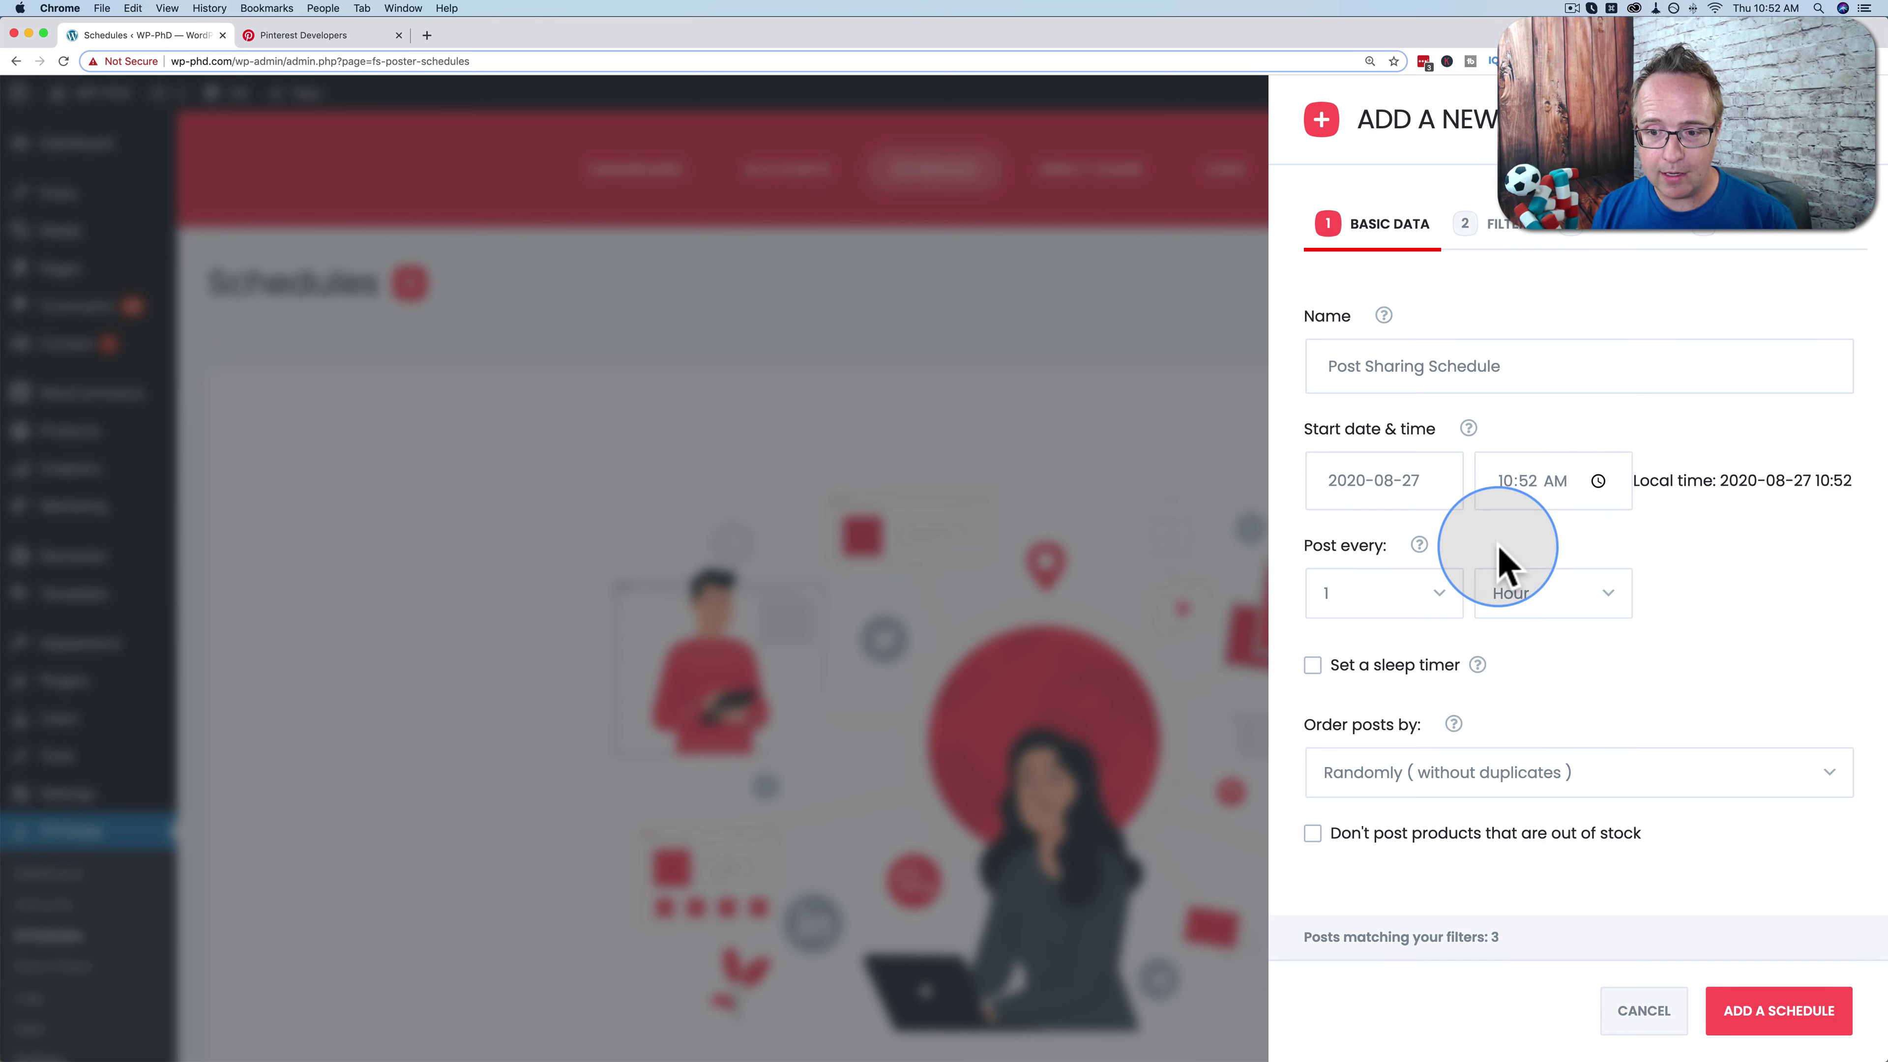
Set the posting interval to every 1 Hour.
click(1438, 599)
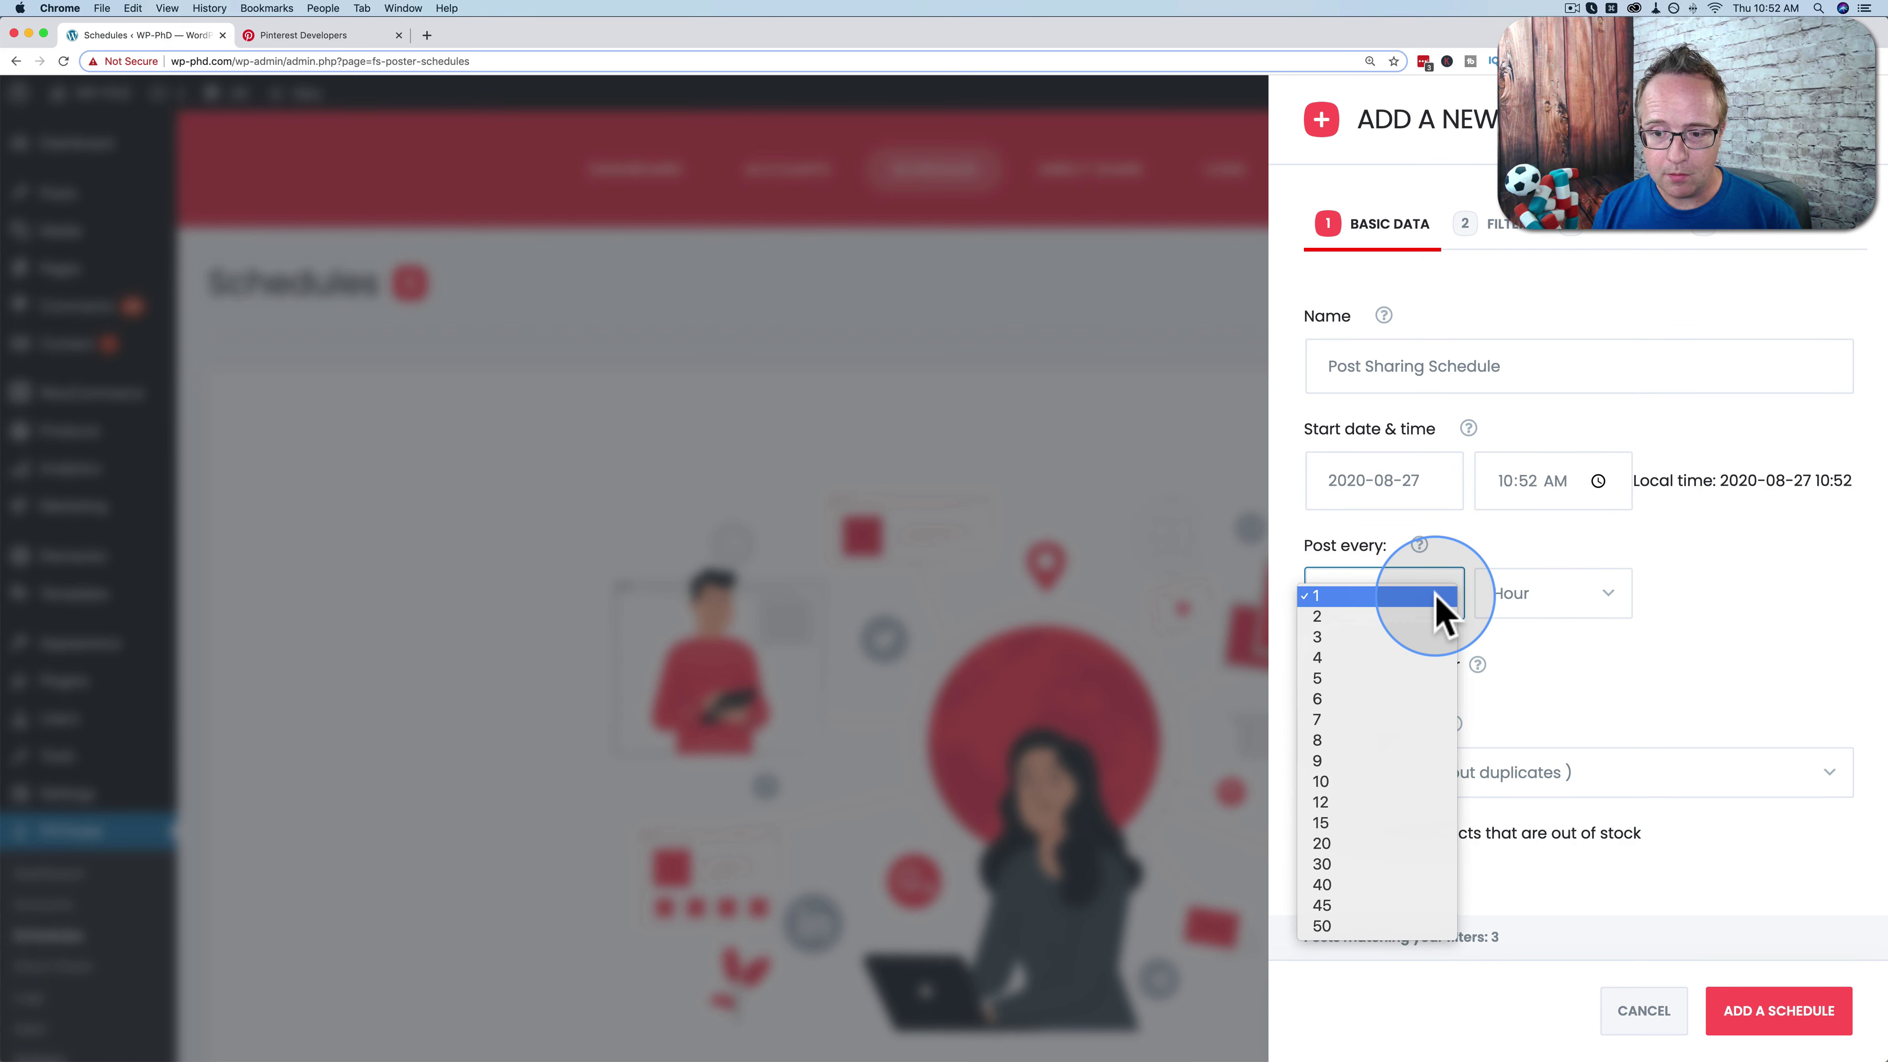
click(1336, 596)
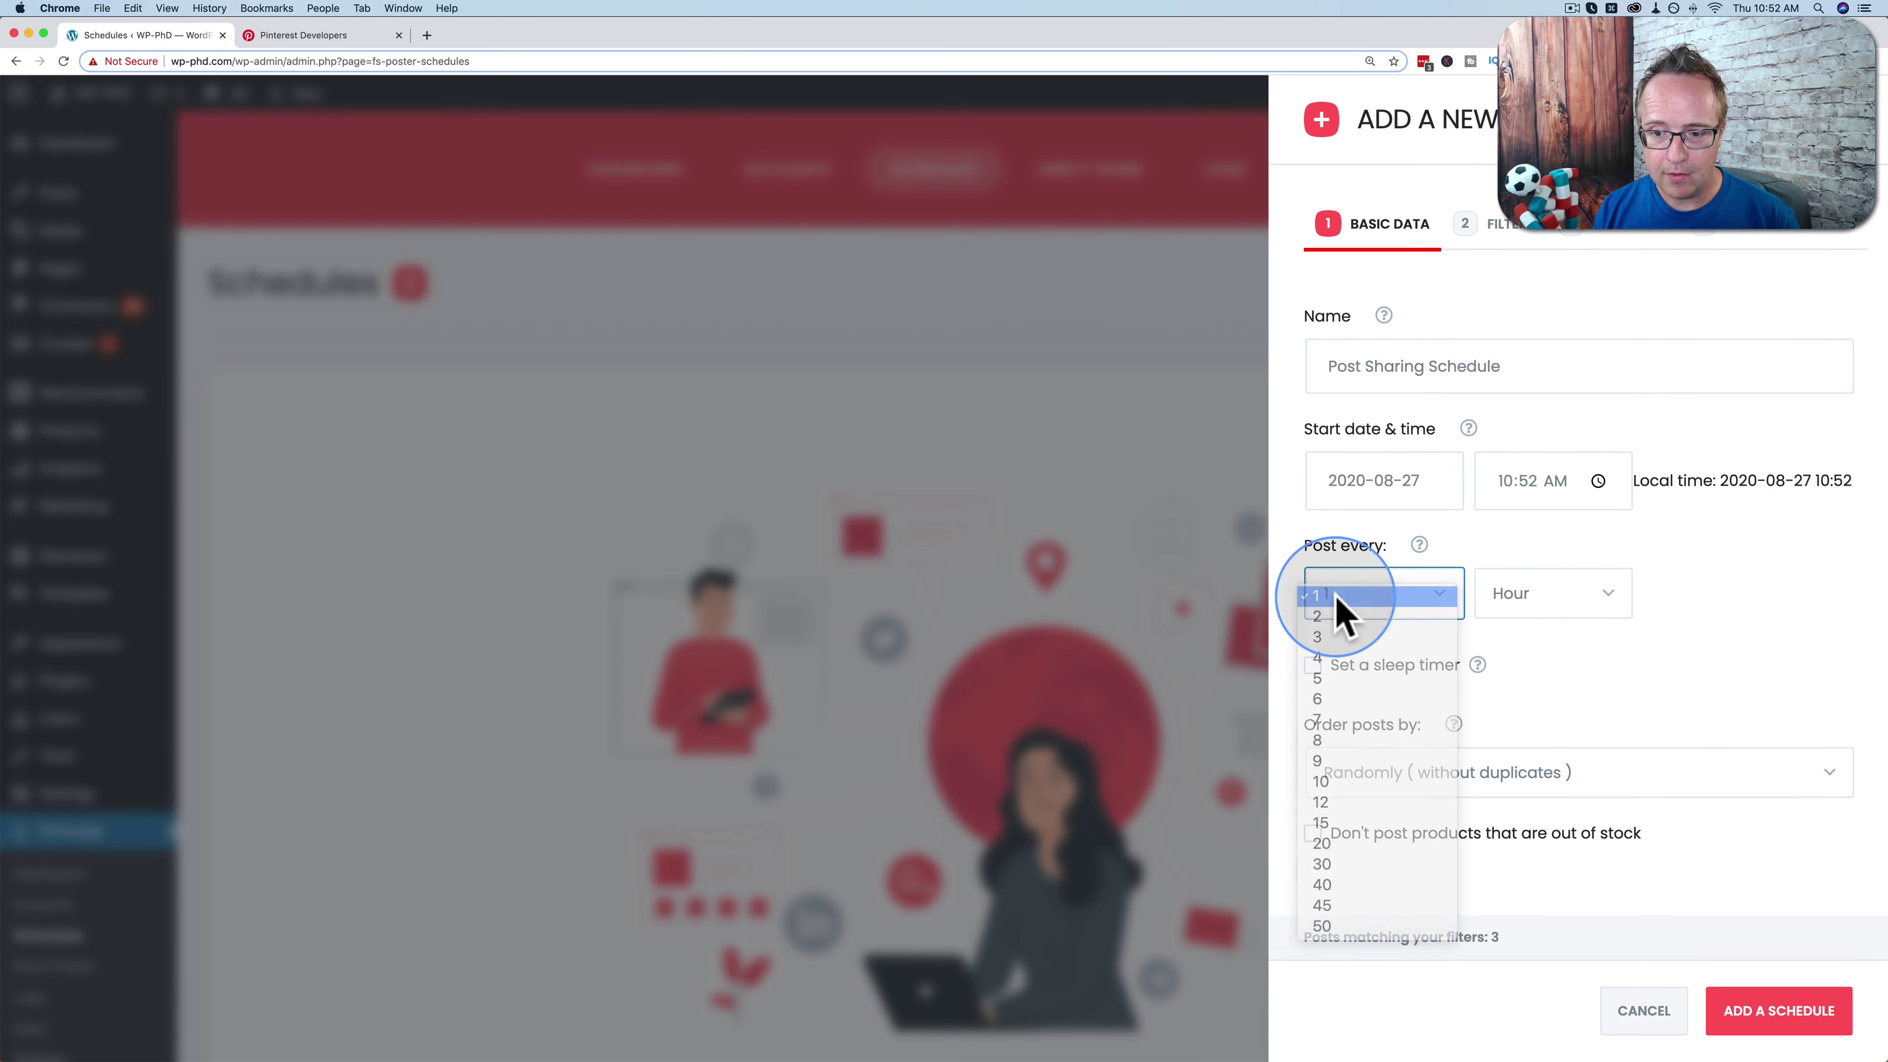
click(1568, 606)
click(1377, 592)
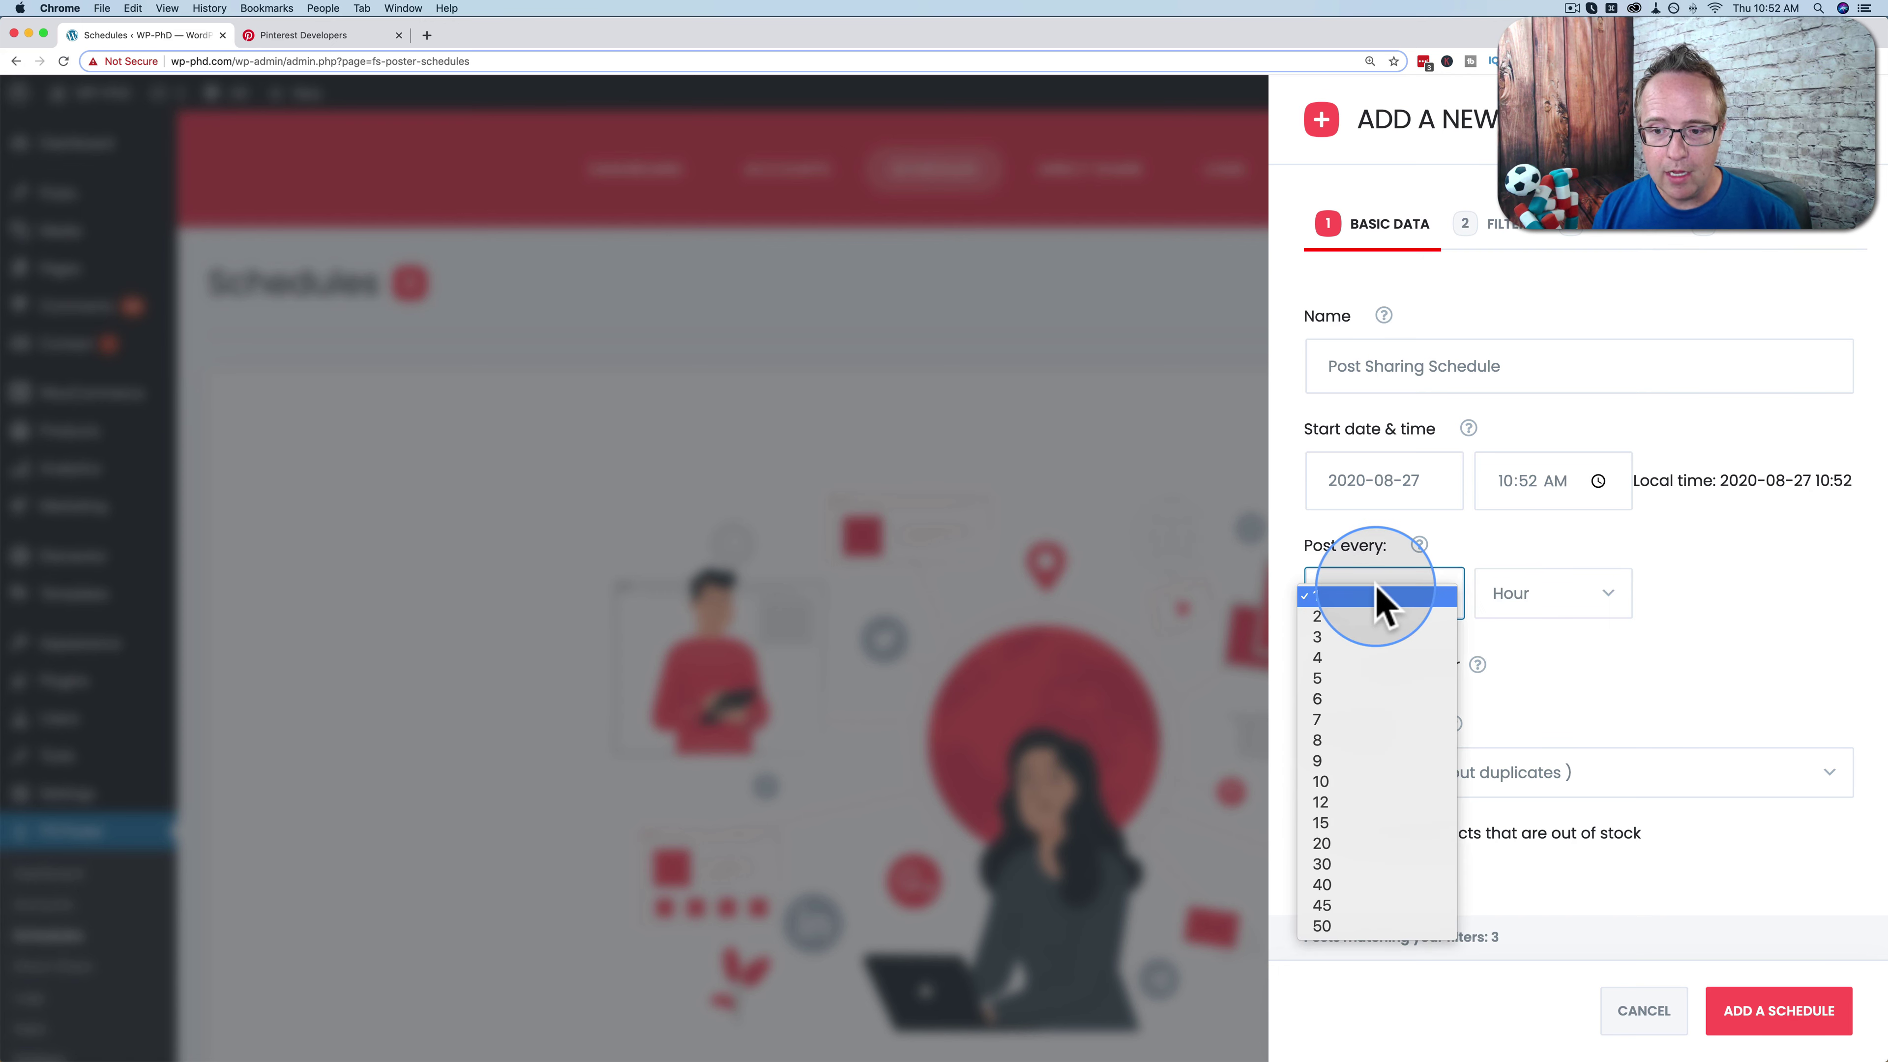
click(1509, 604)
click(1508, 604)
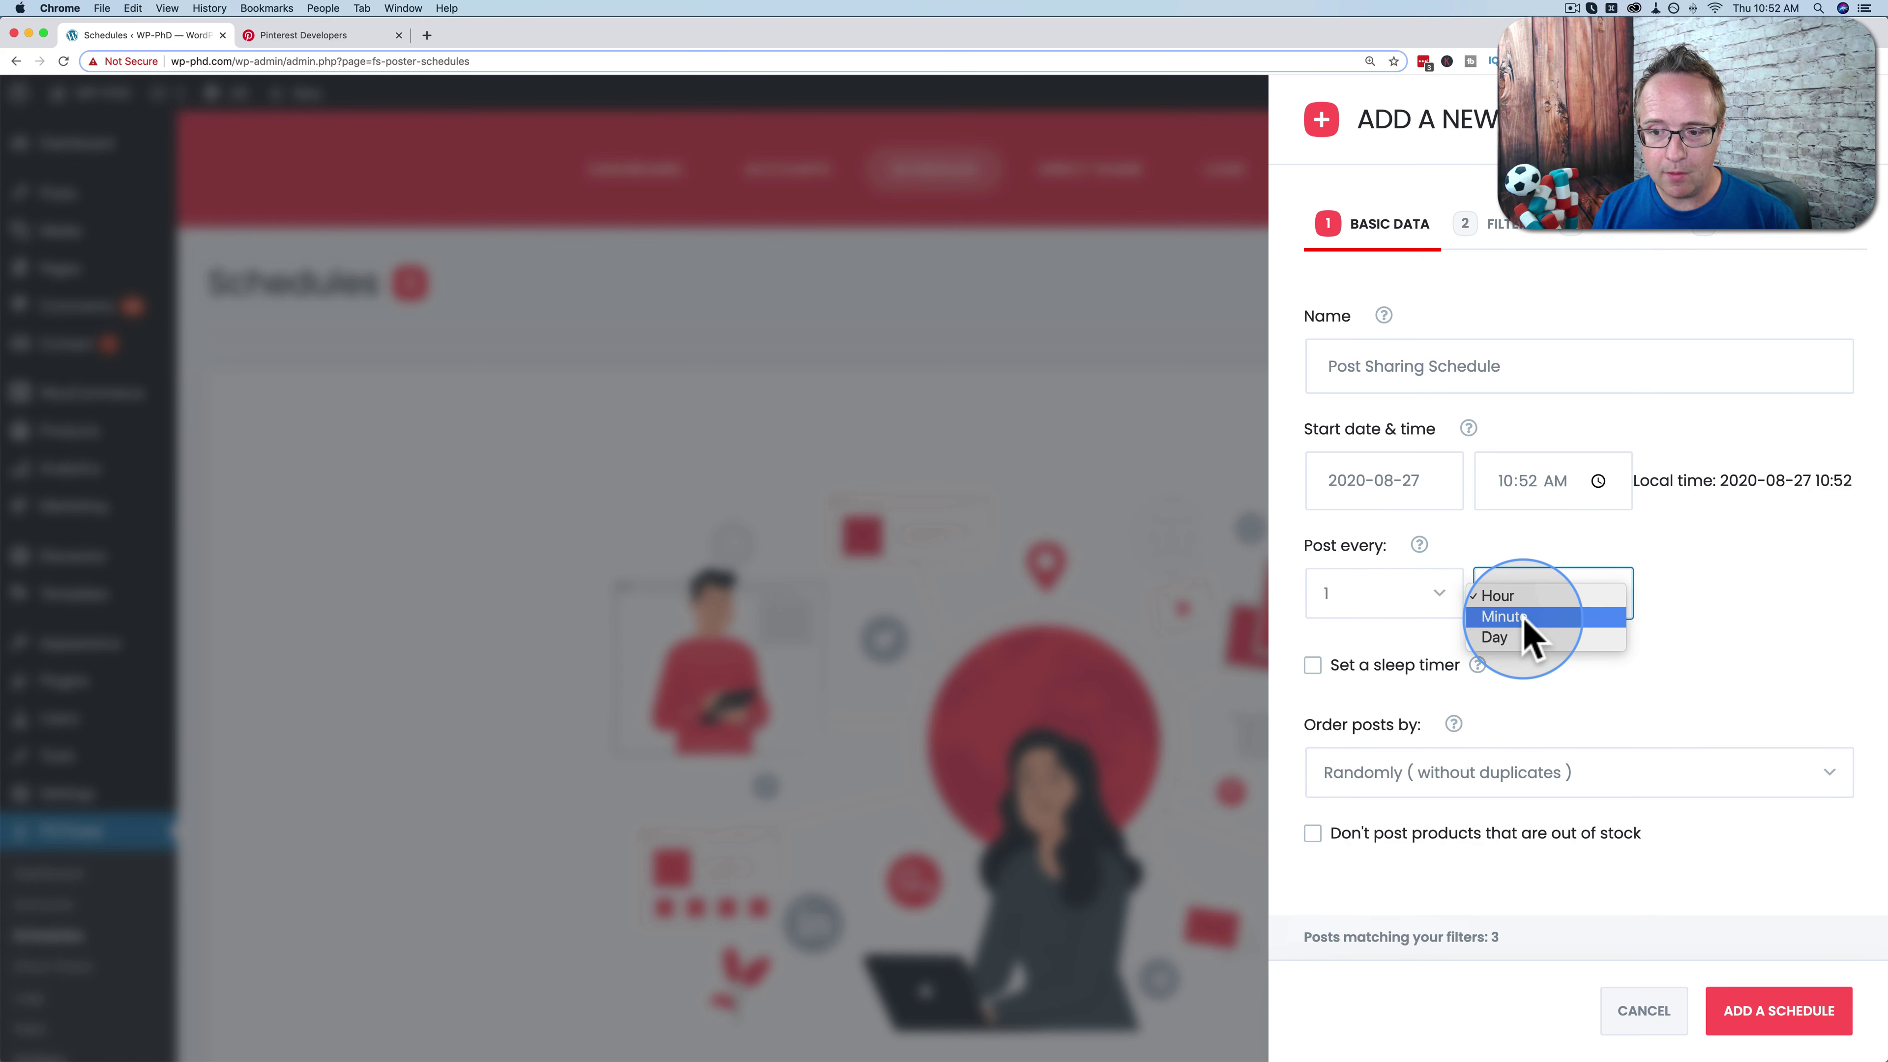
click(1516, 617)
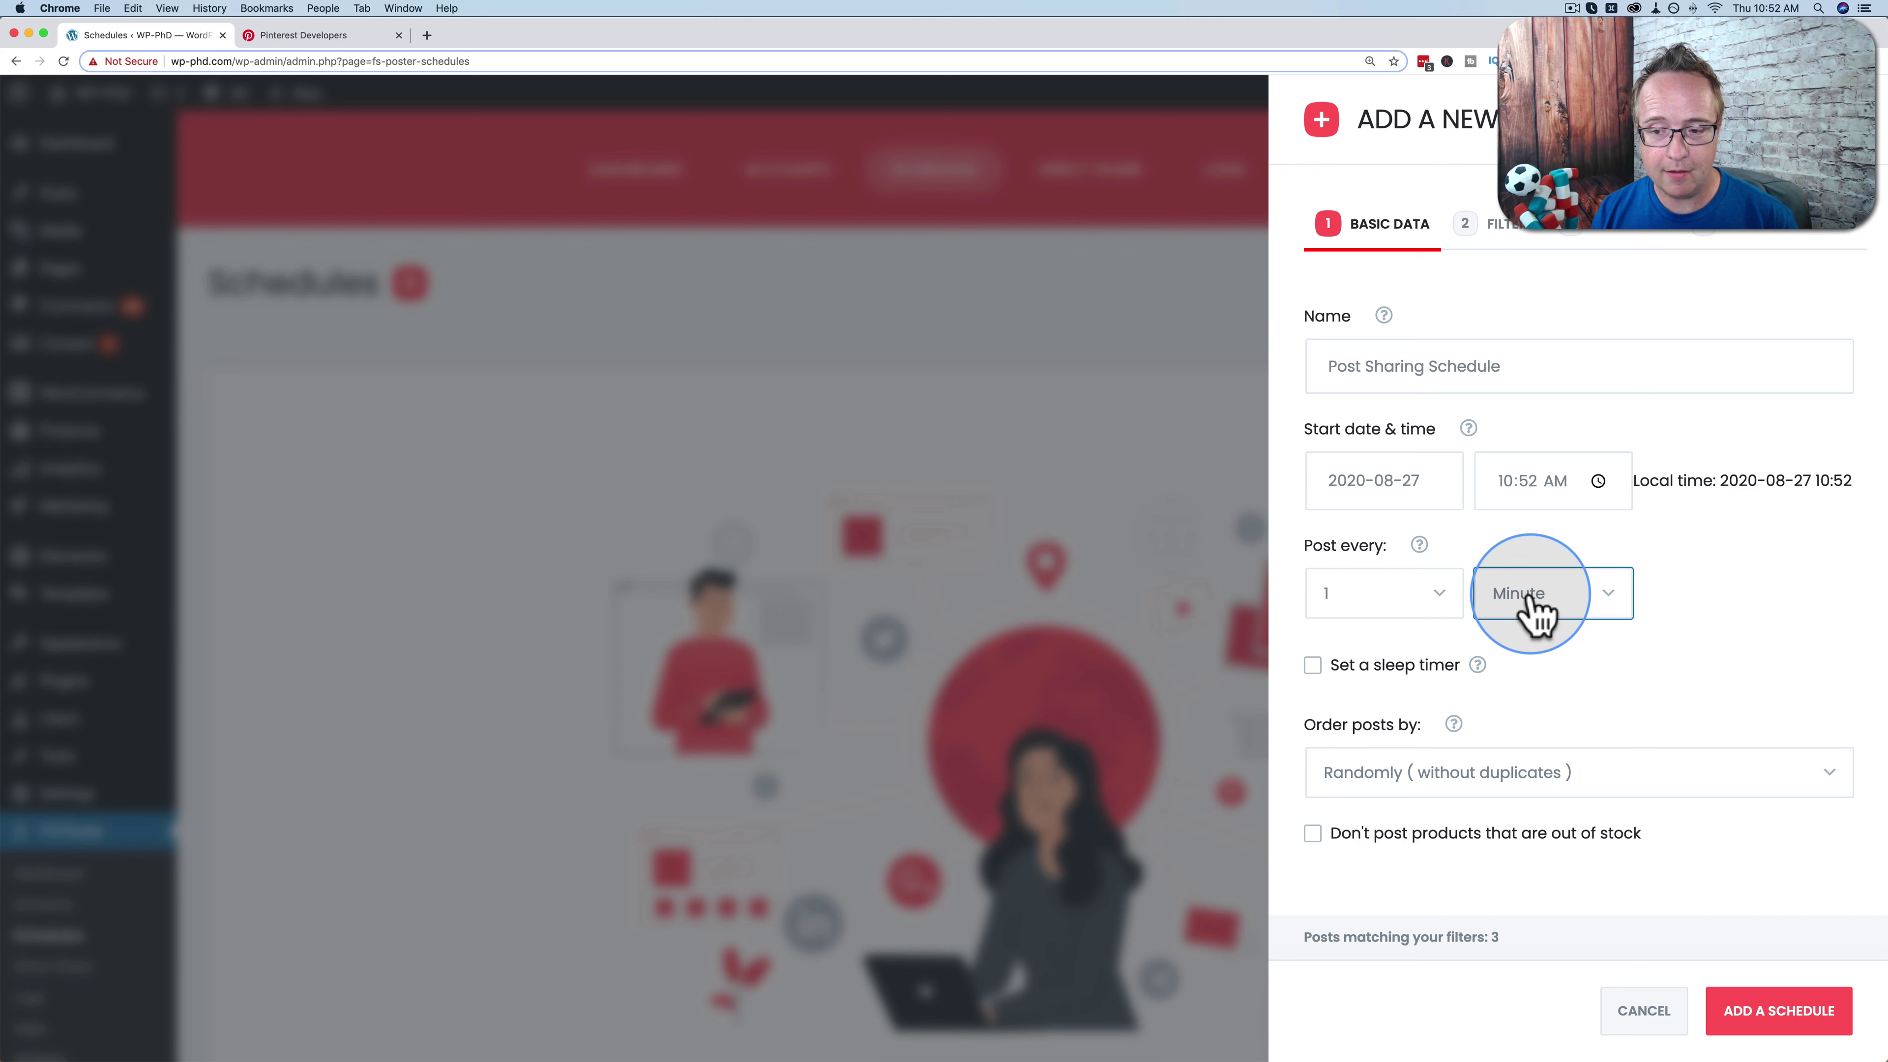
click(1531, 614)
click(1530, 624)
click(1371, 614)
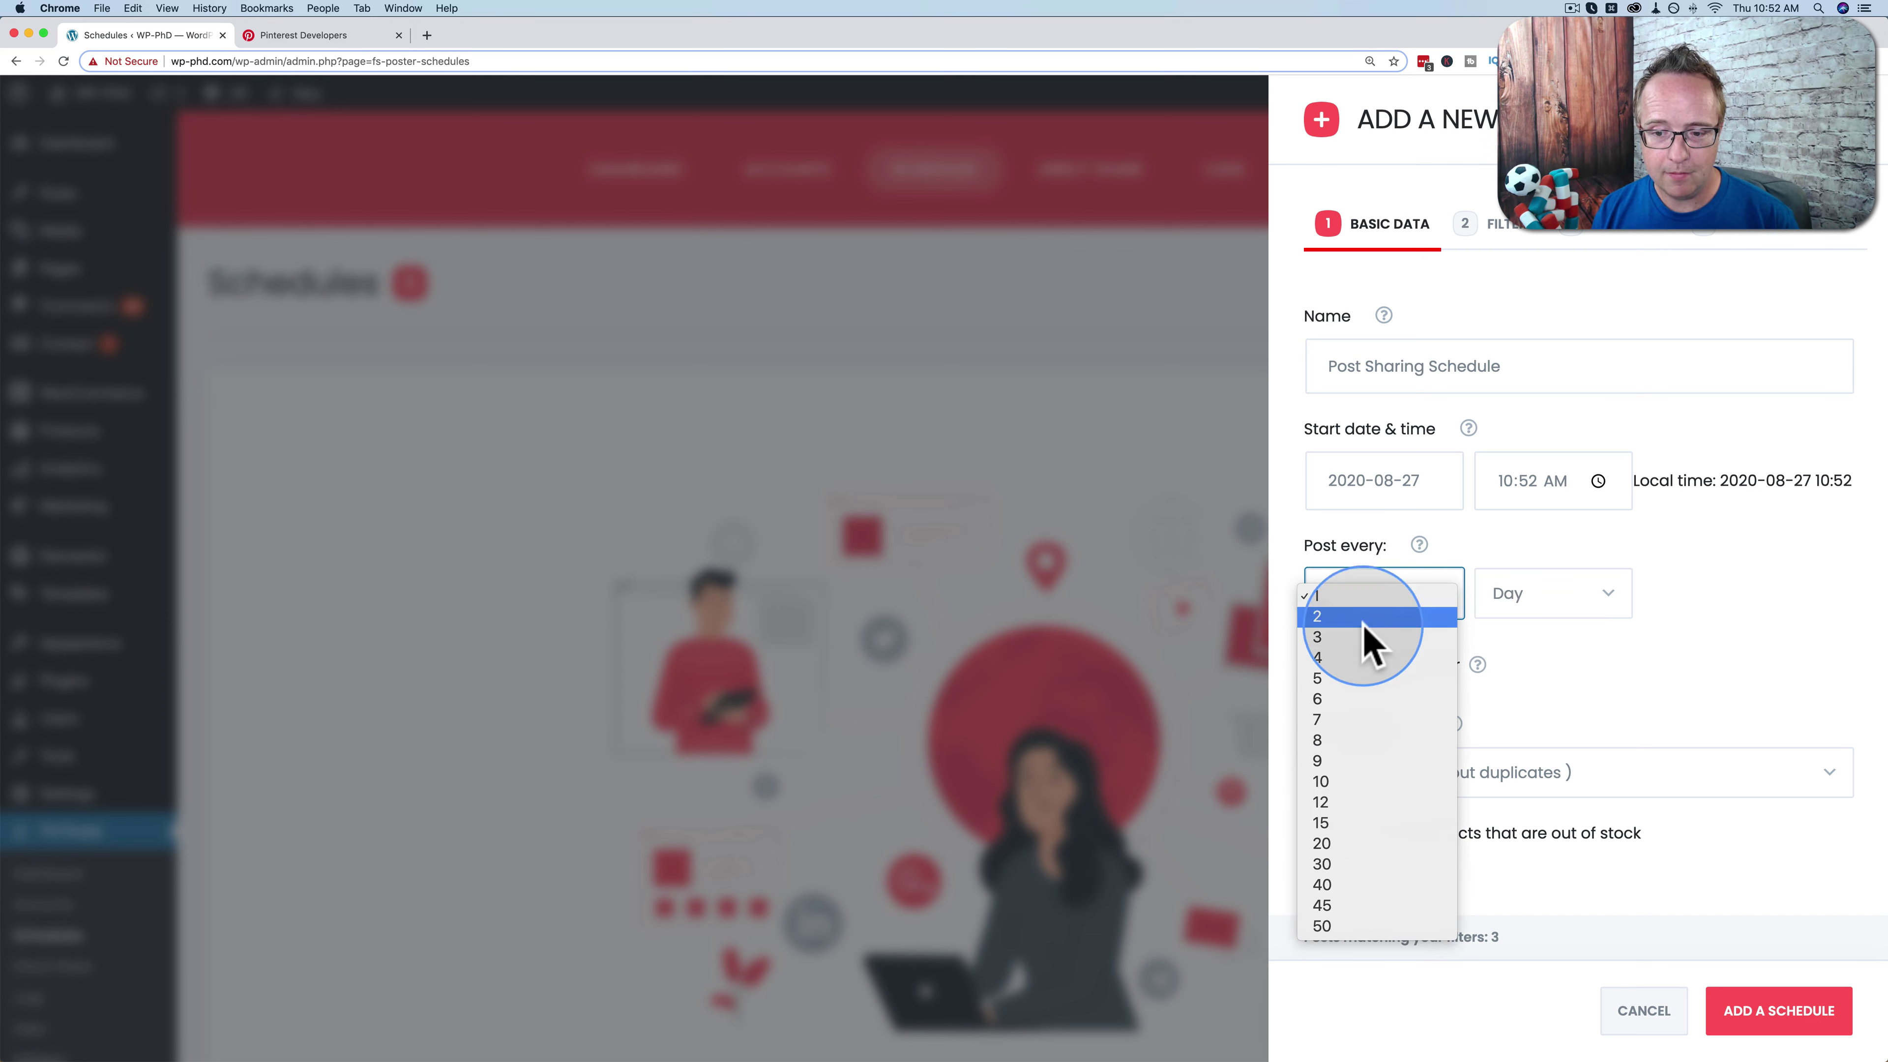
click(1502, 625)
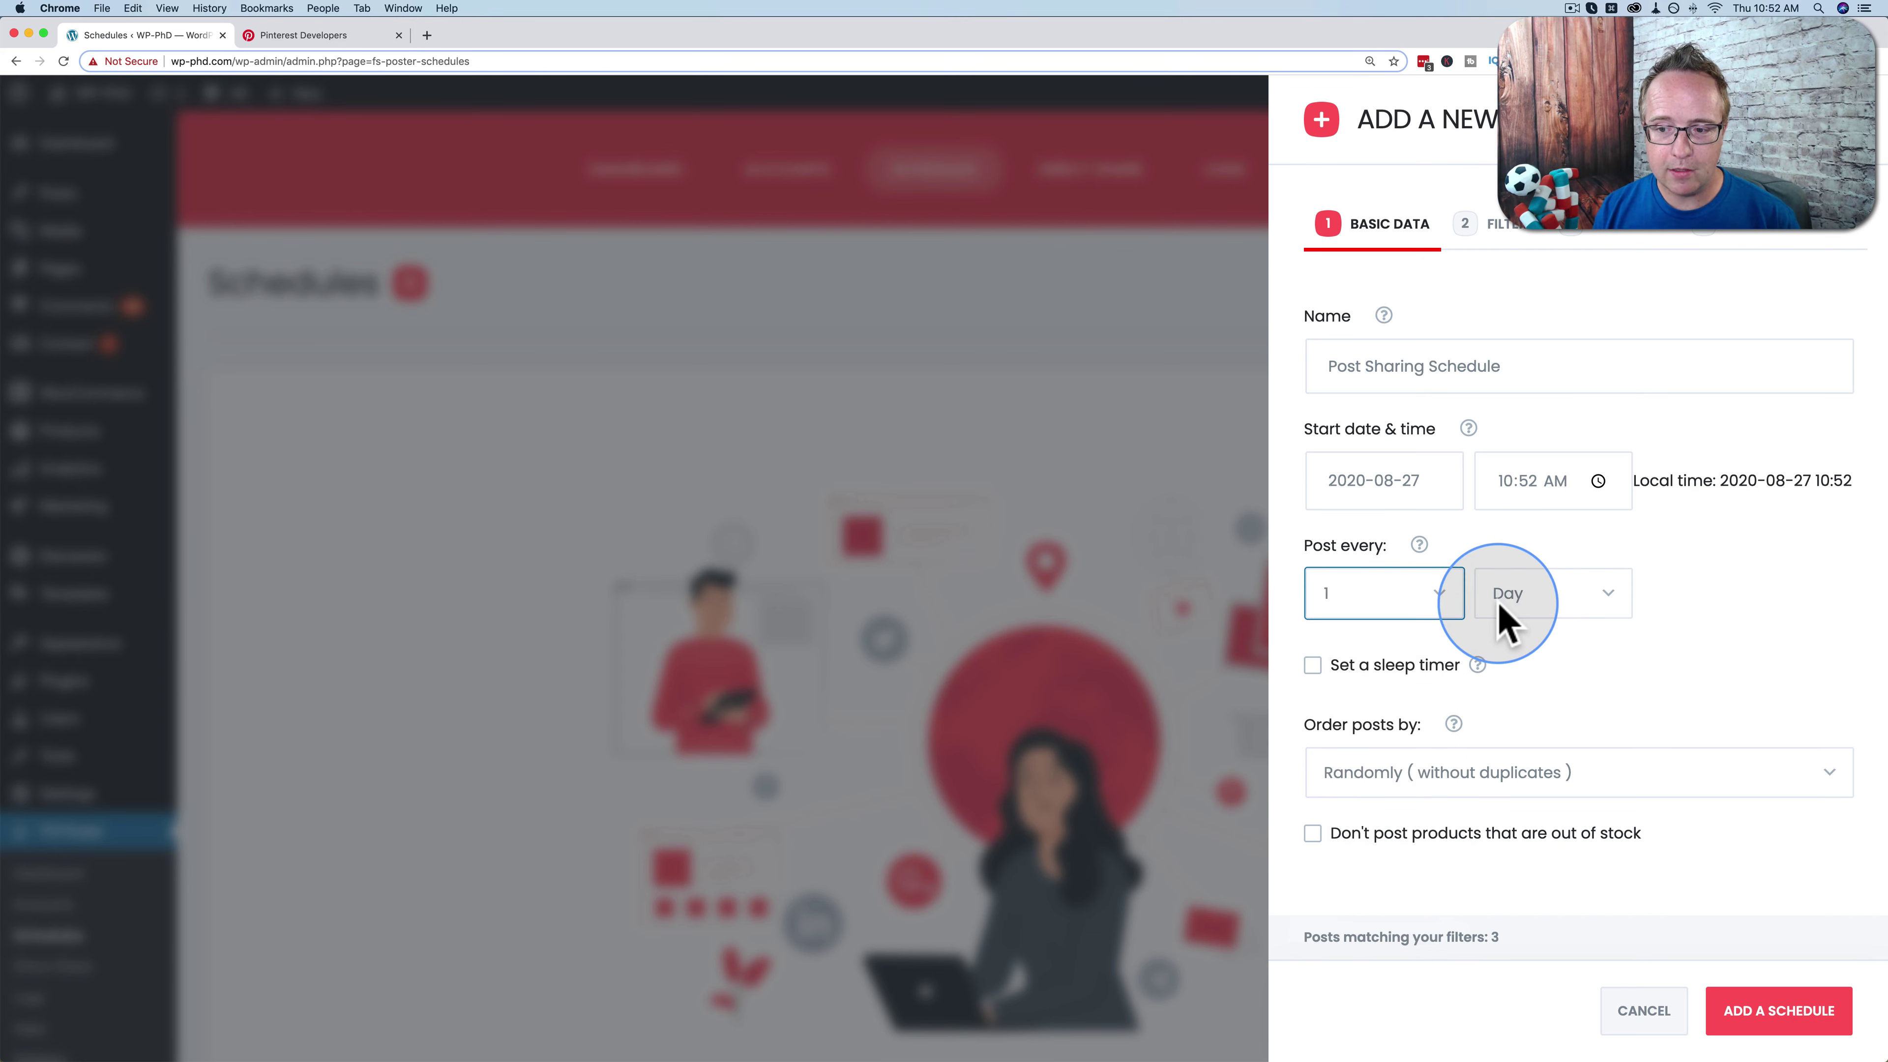
click(1502, 625)
click(1529, 582)
click(1445, 615)
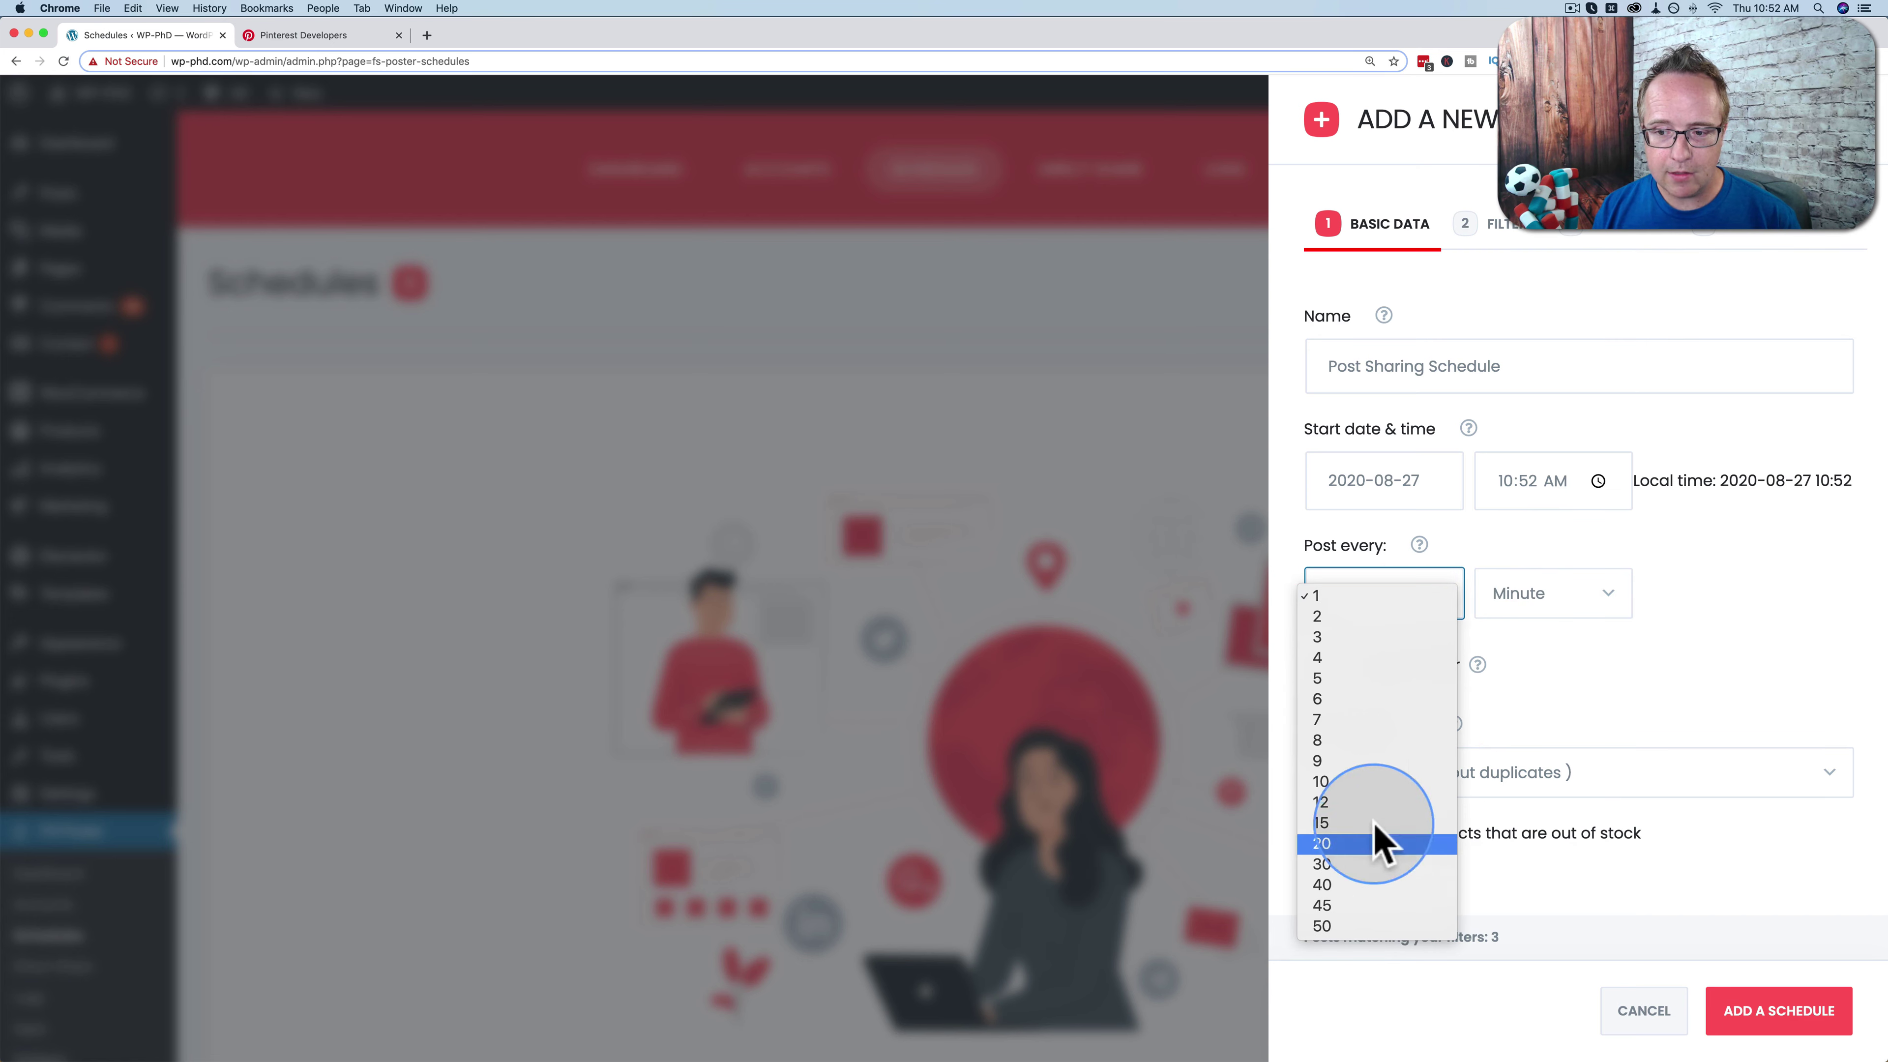
click(1516, 616)
click(1509, 595)
click(1502, 592)
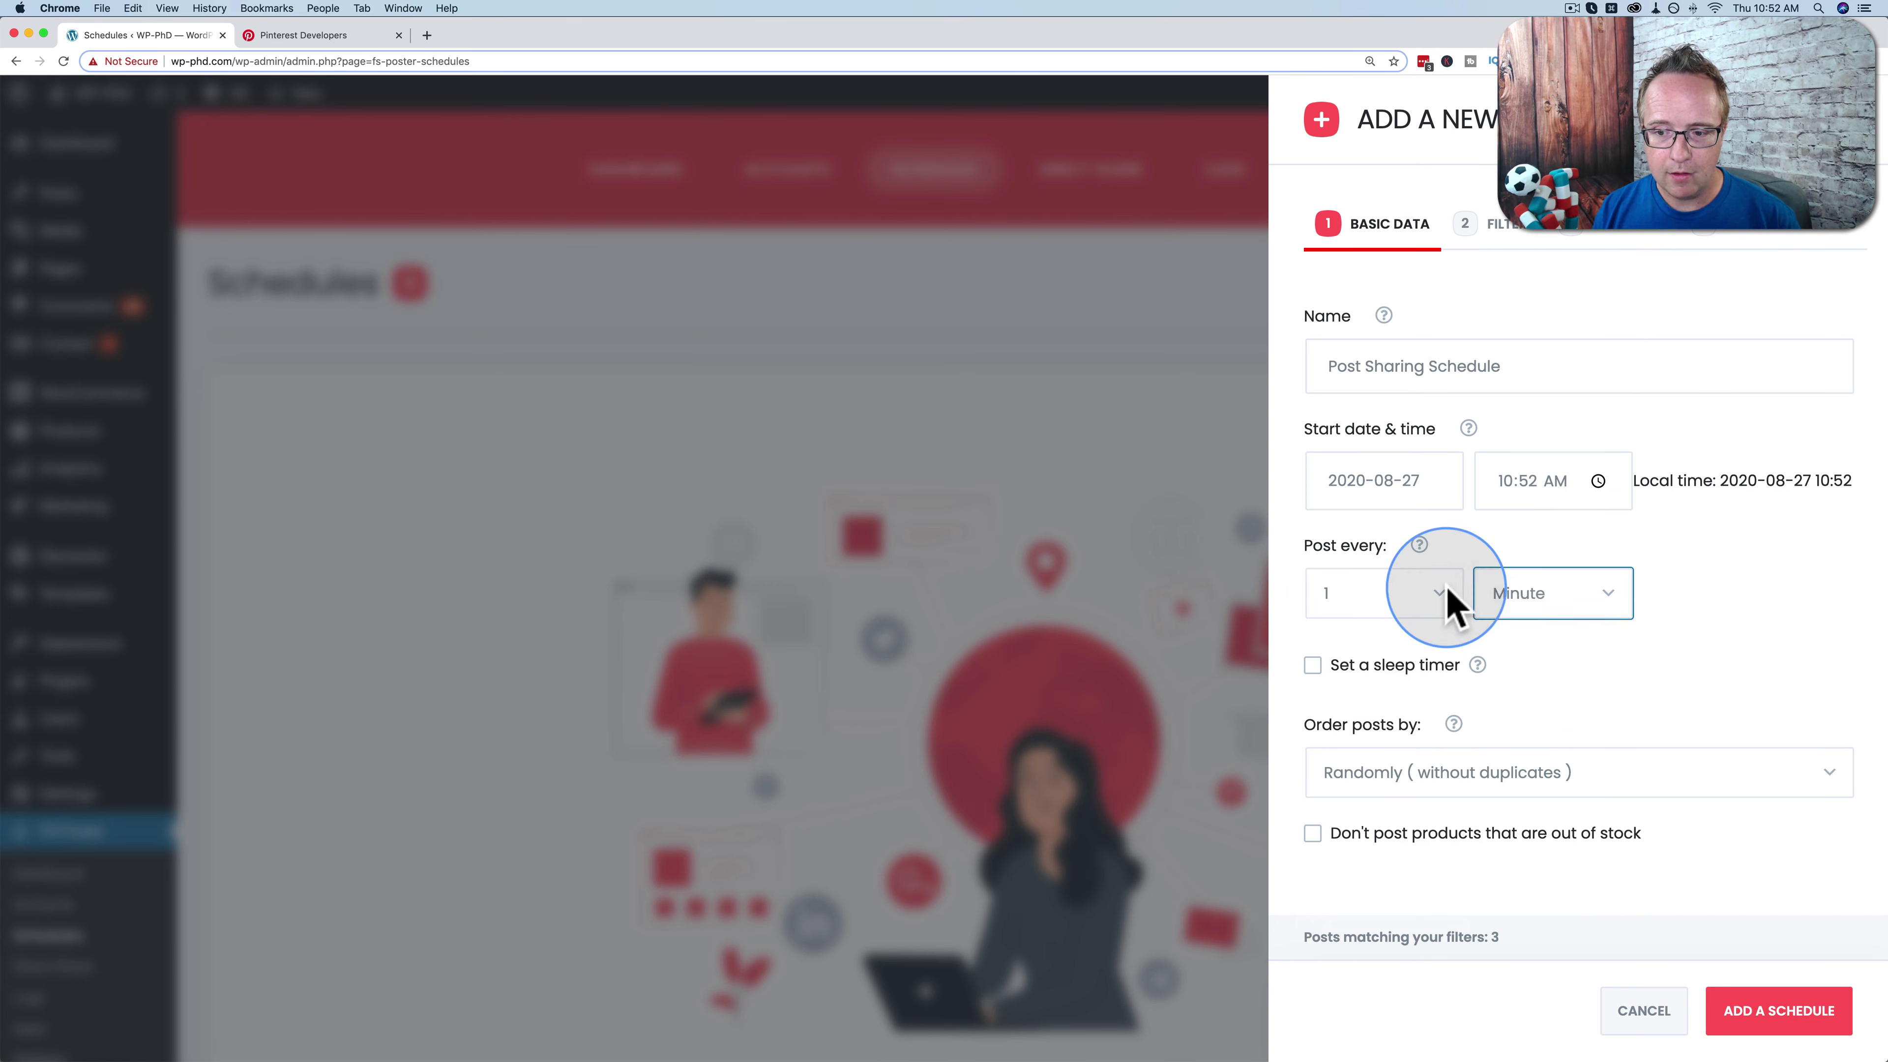
key(h)
click(1442, 595)
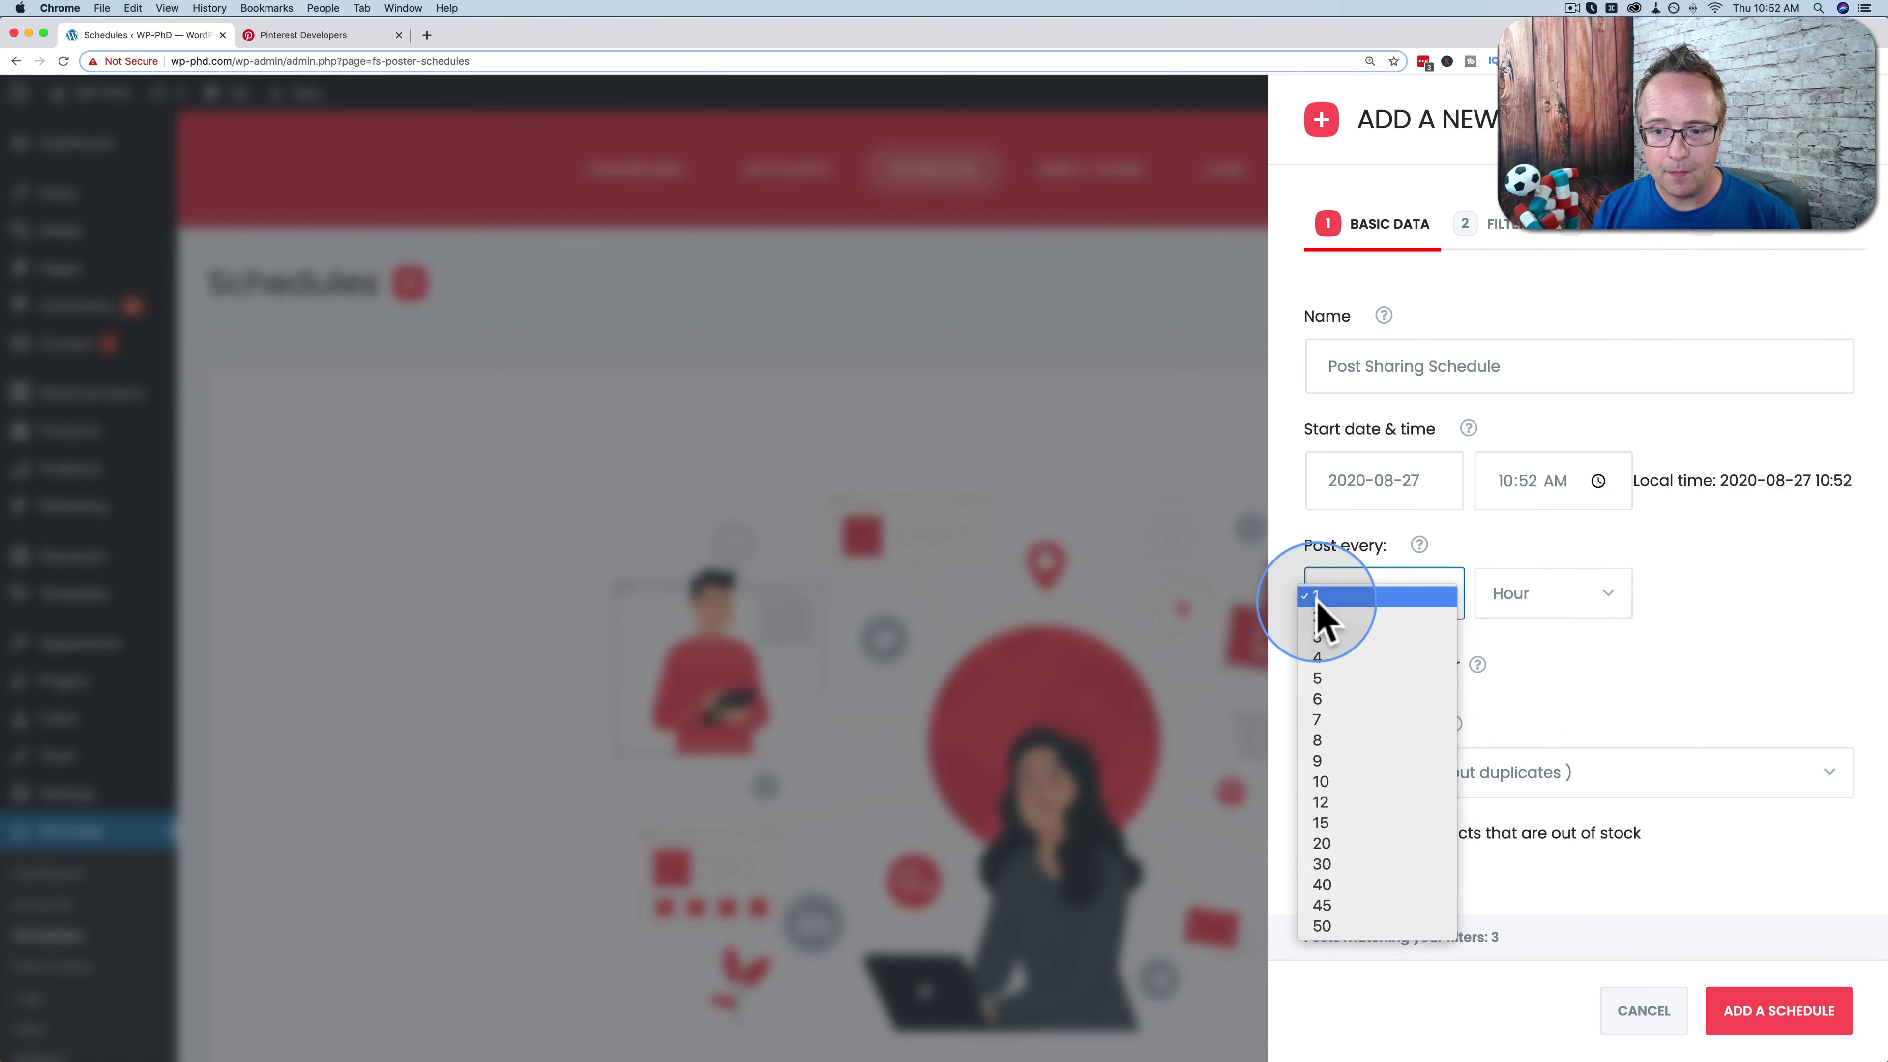
click(1547, 641)
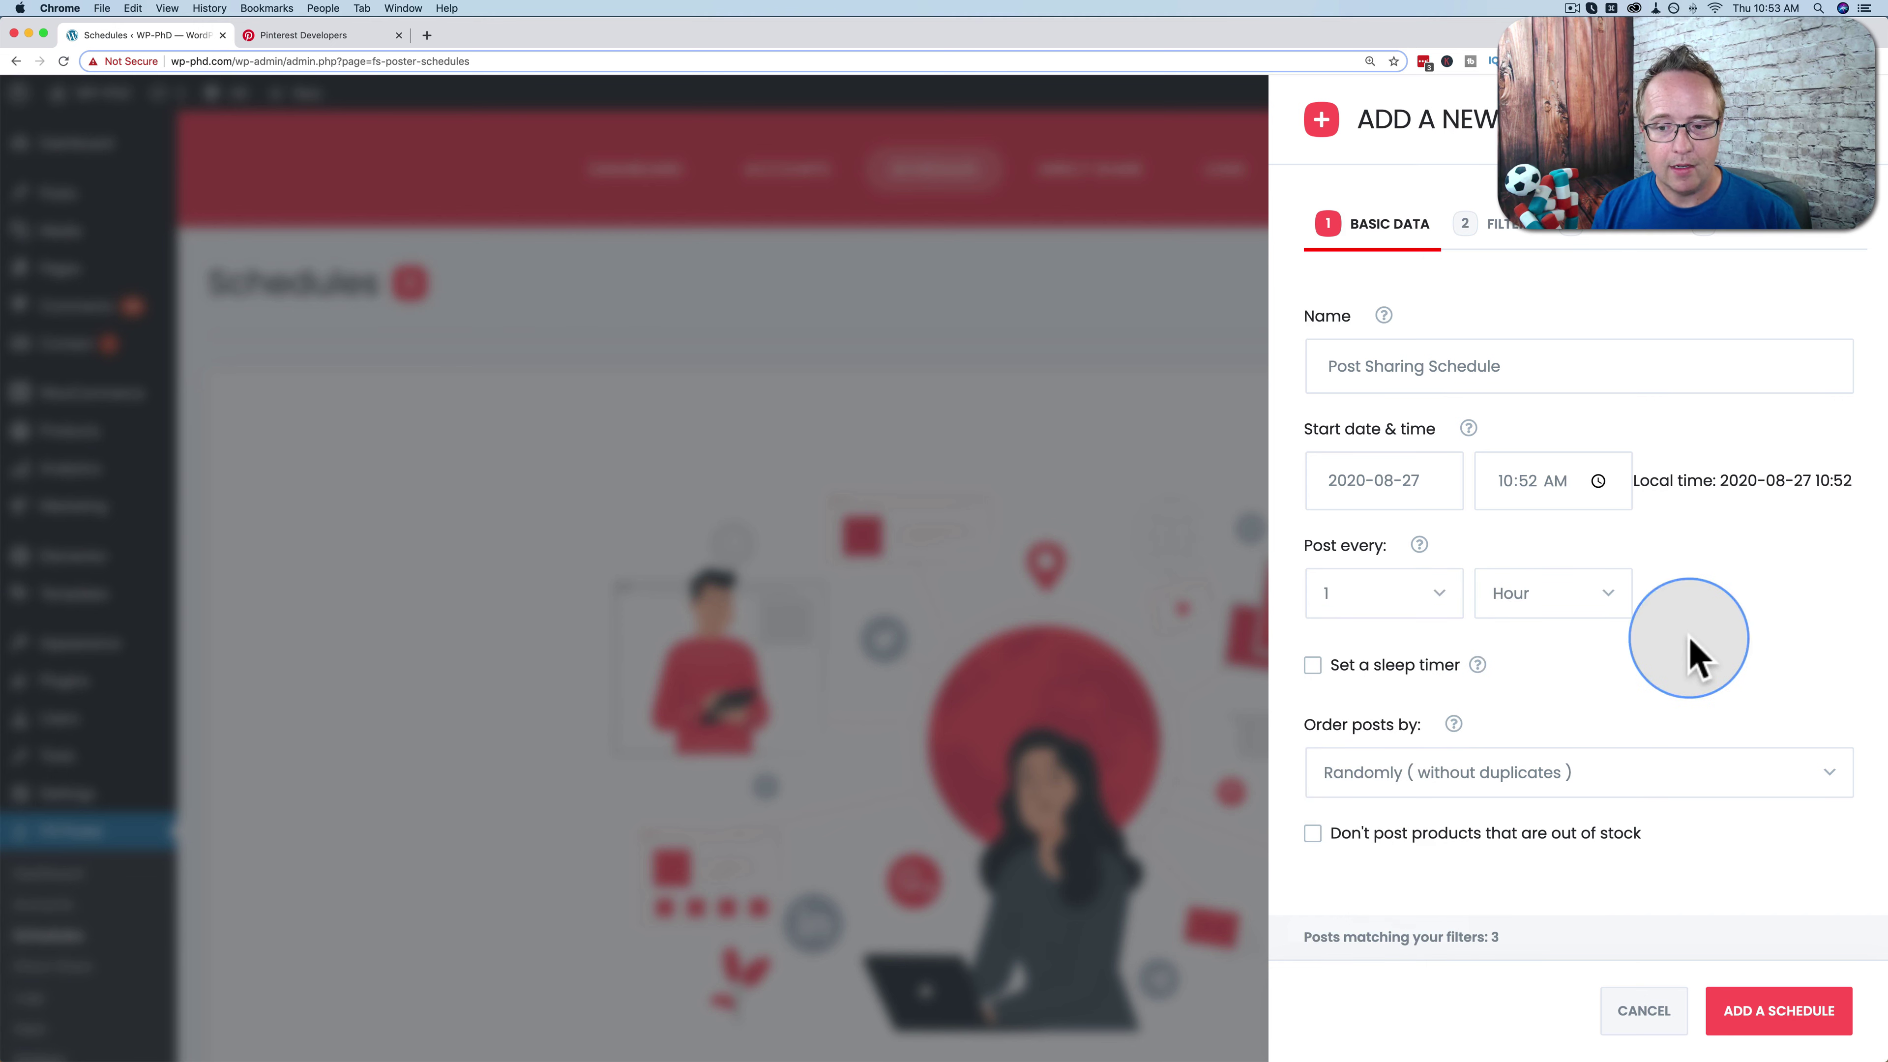
Enable the sleep timer from 10:53 AM to 10:53 PM.
click(1323, 677)
scroll(1412, 685, down, 1)
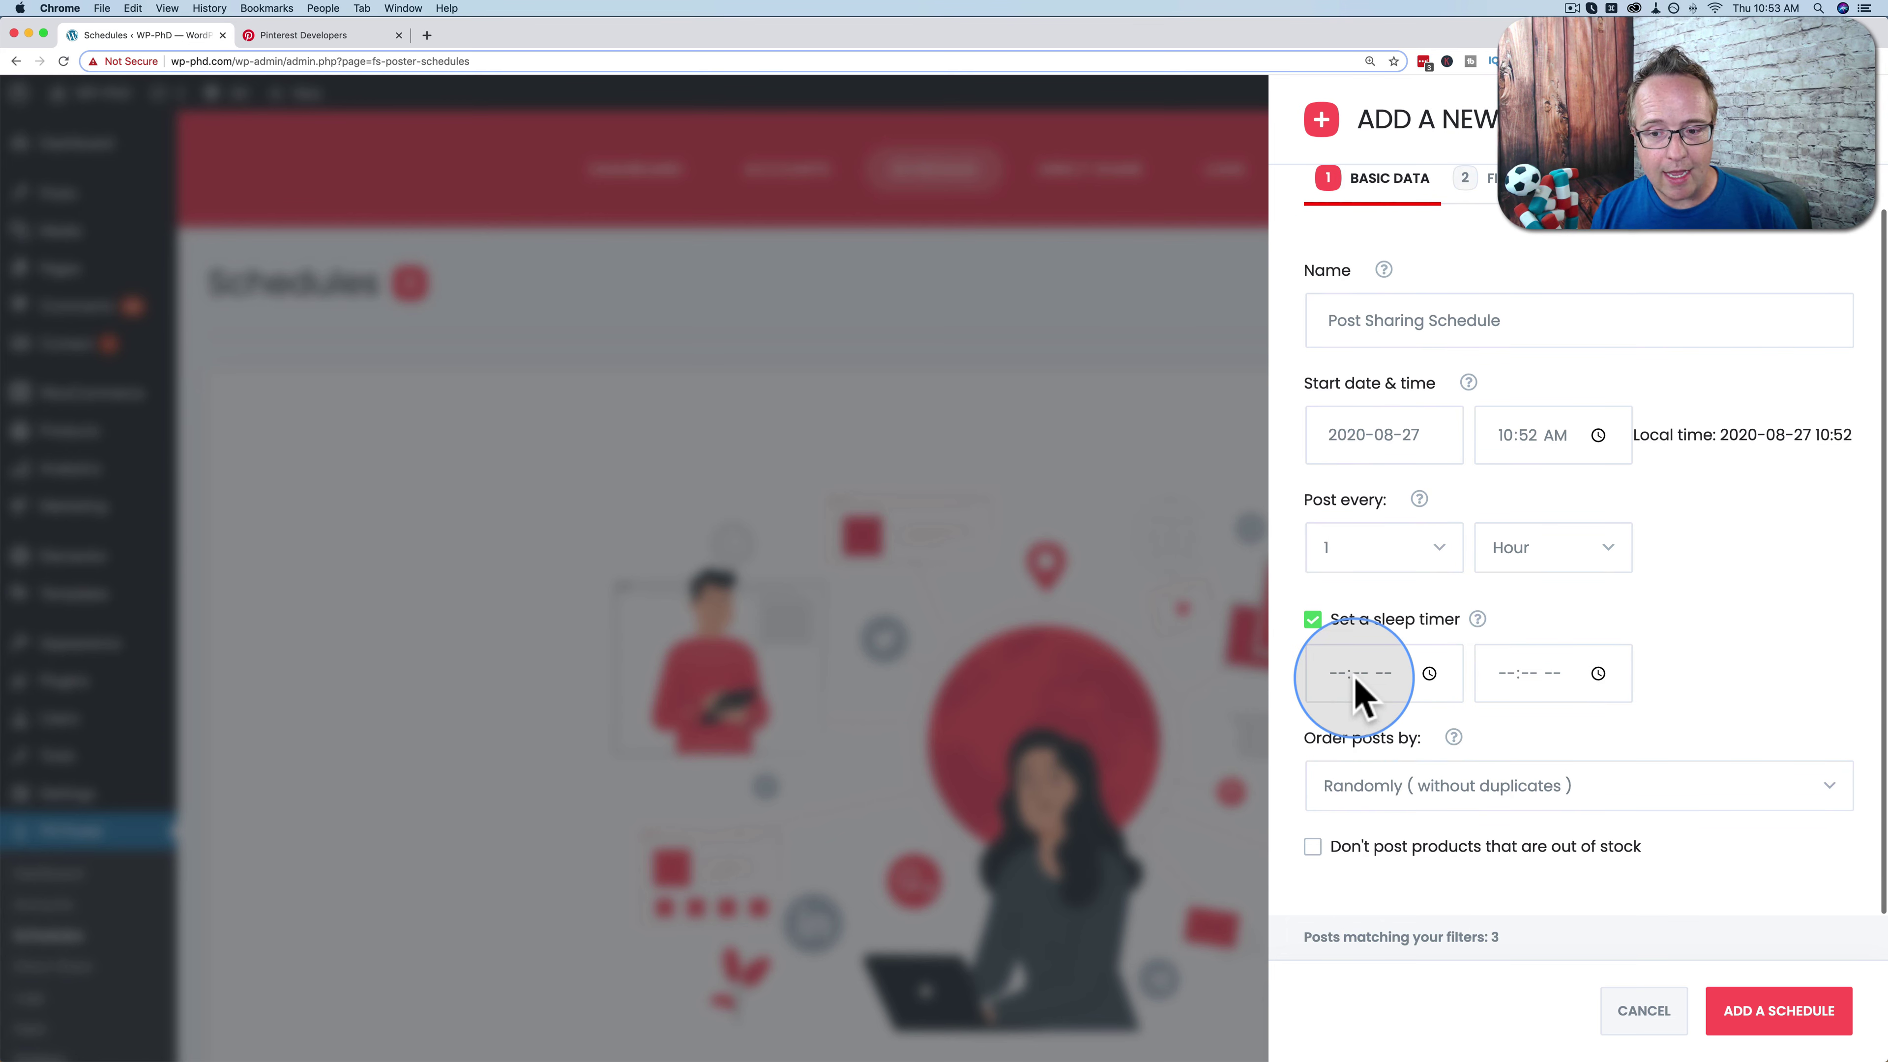
click(1345, 673)
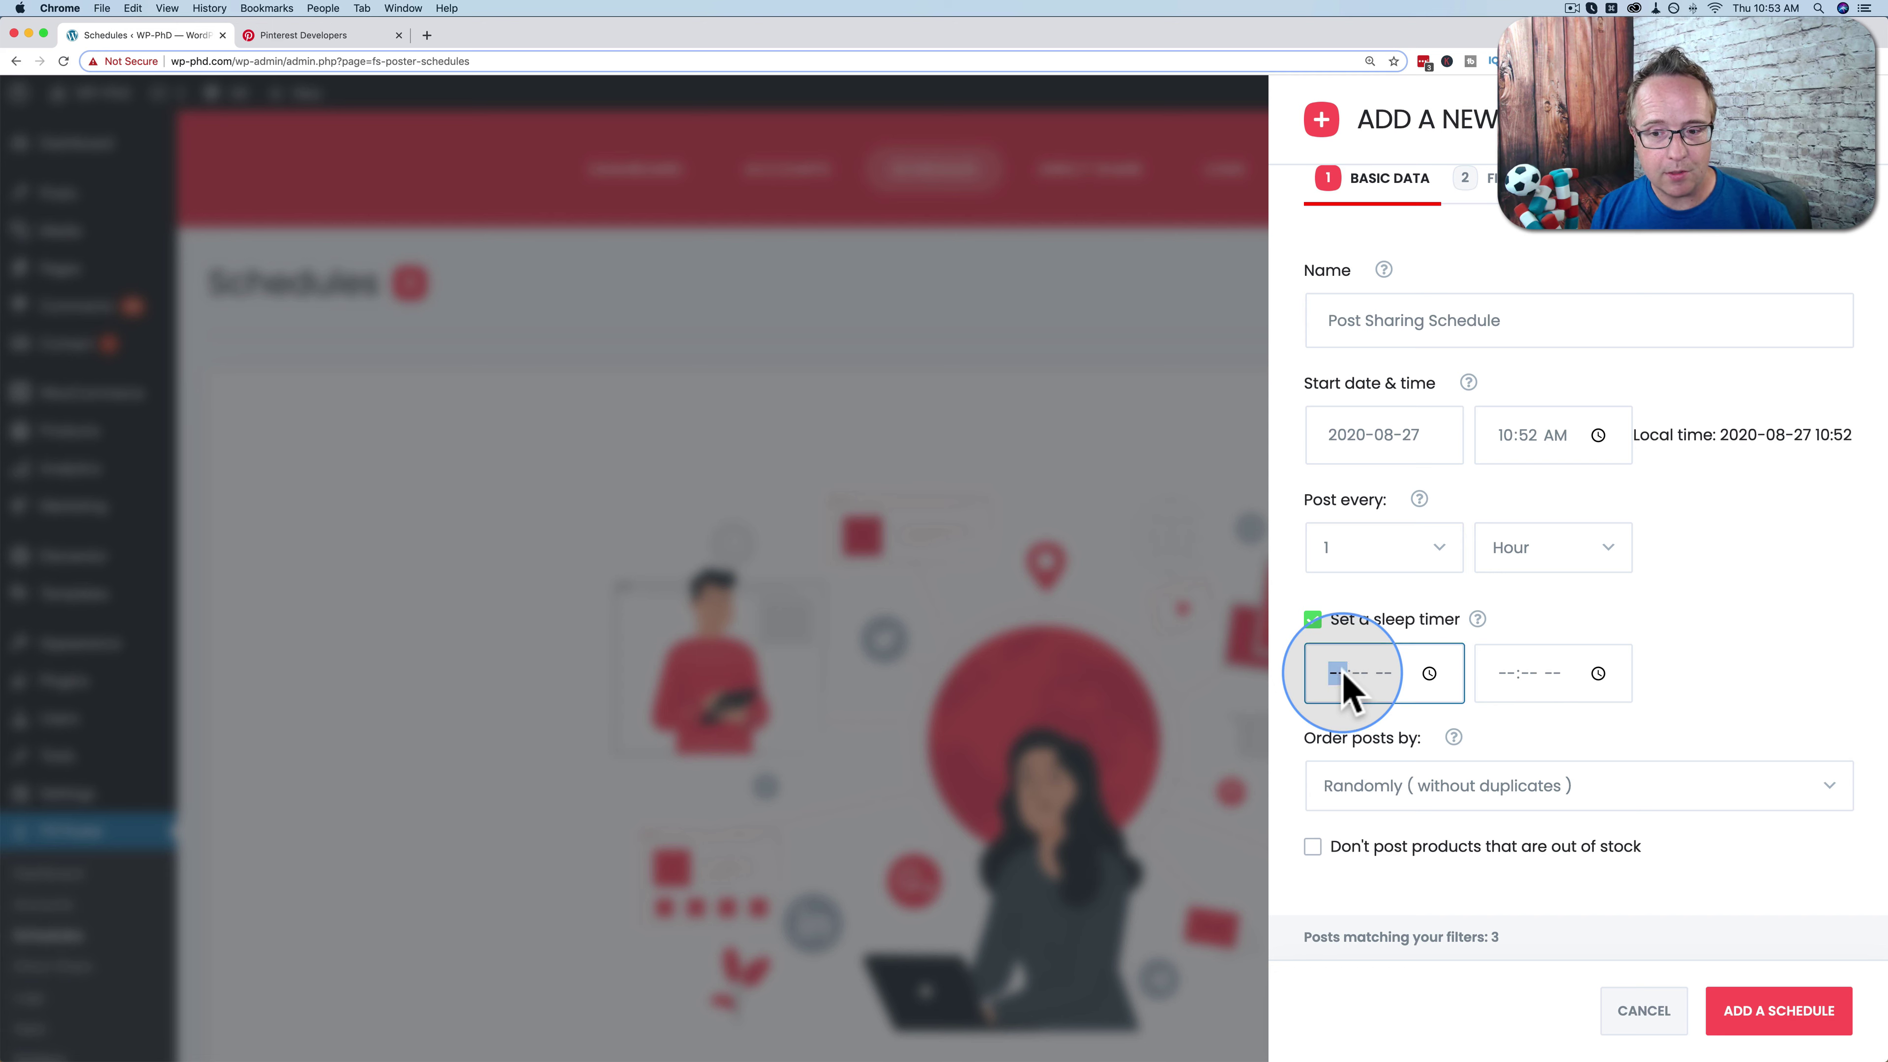
click(1429, 673)
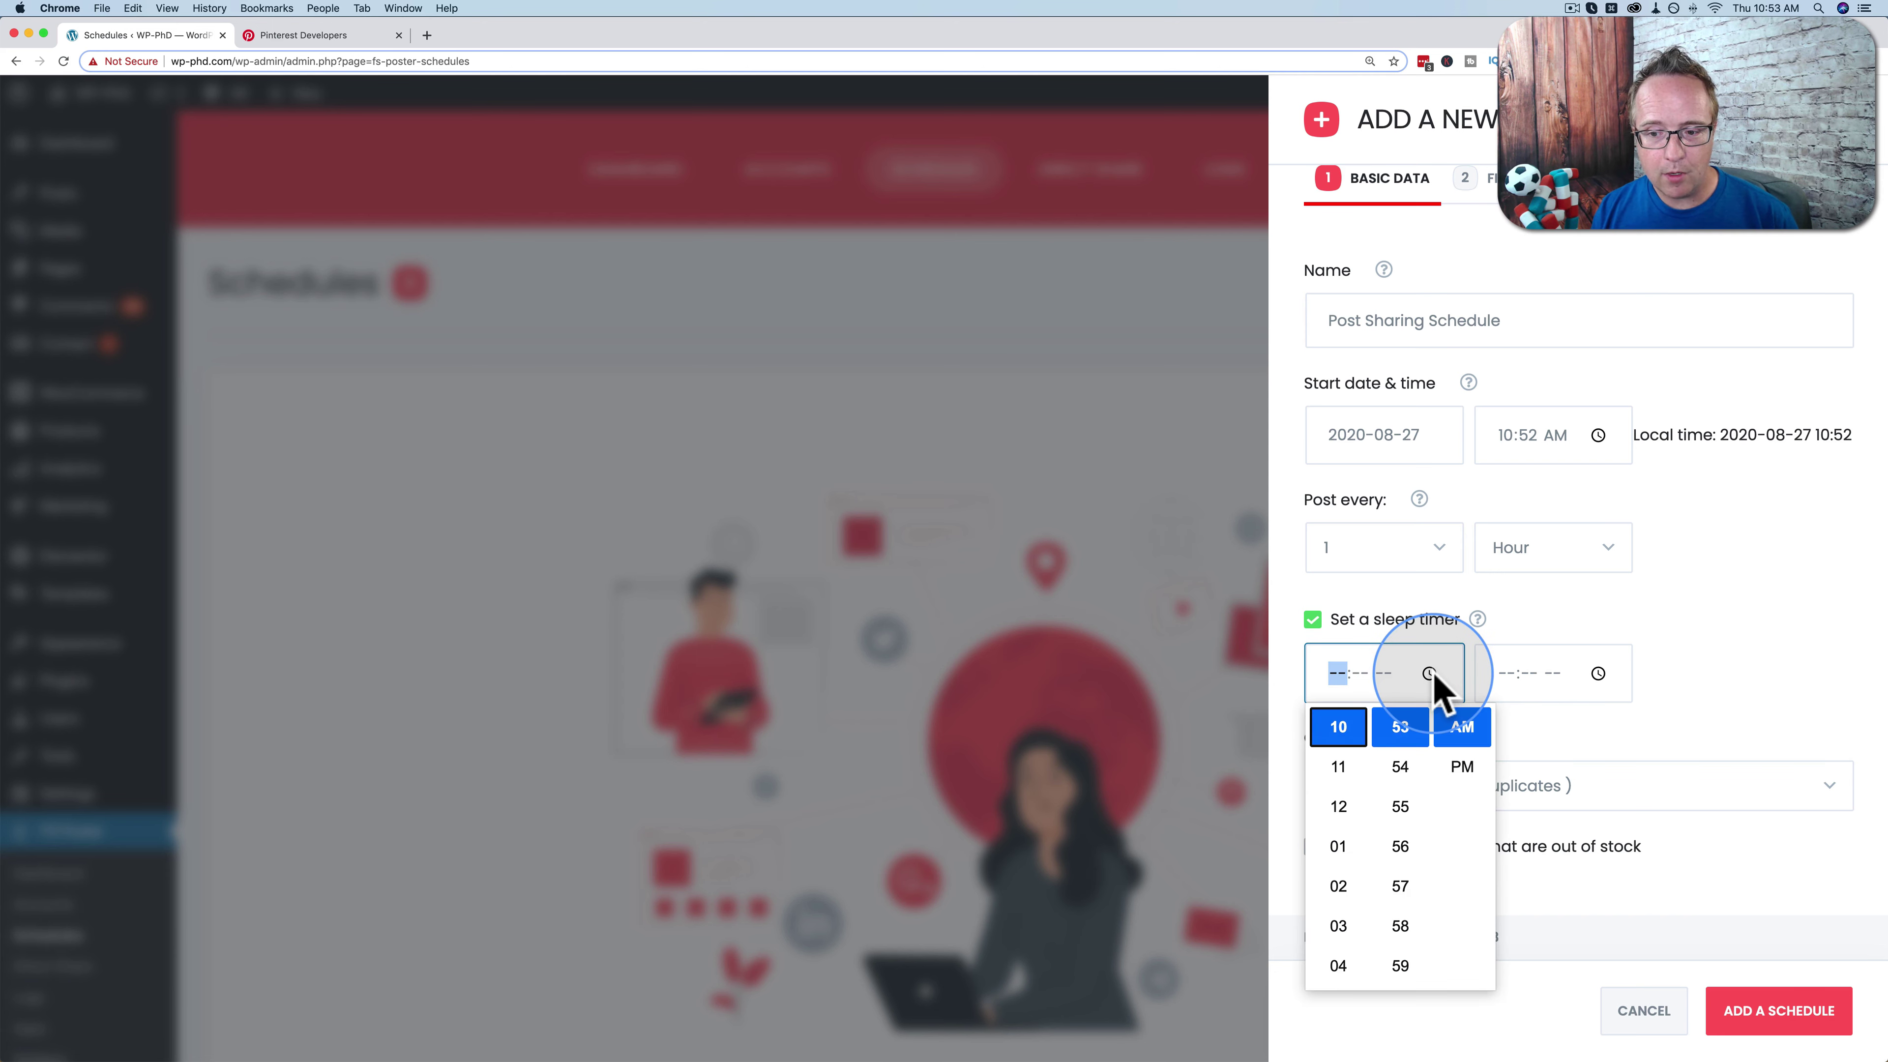
click(1459, 733)
click(1569, 681)
click(1597, 673)
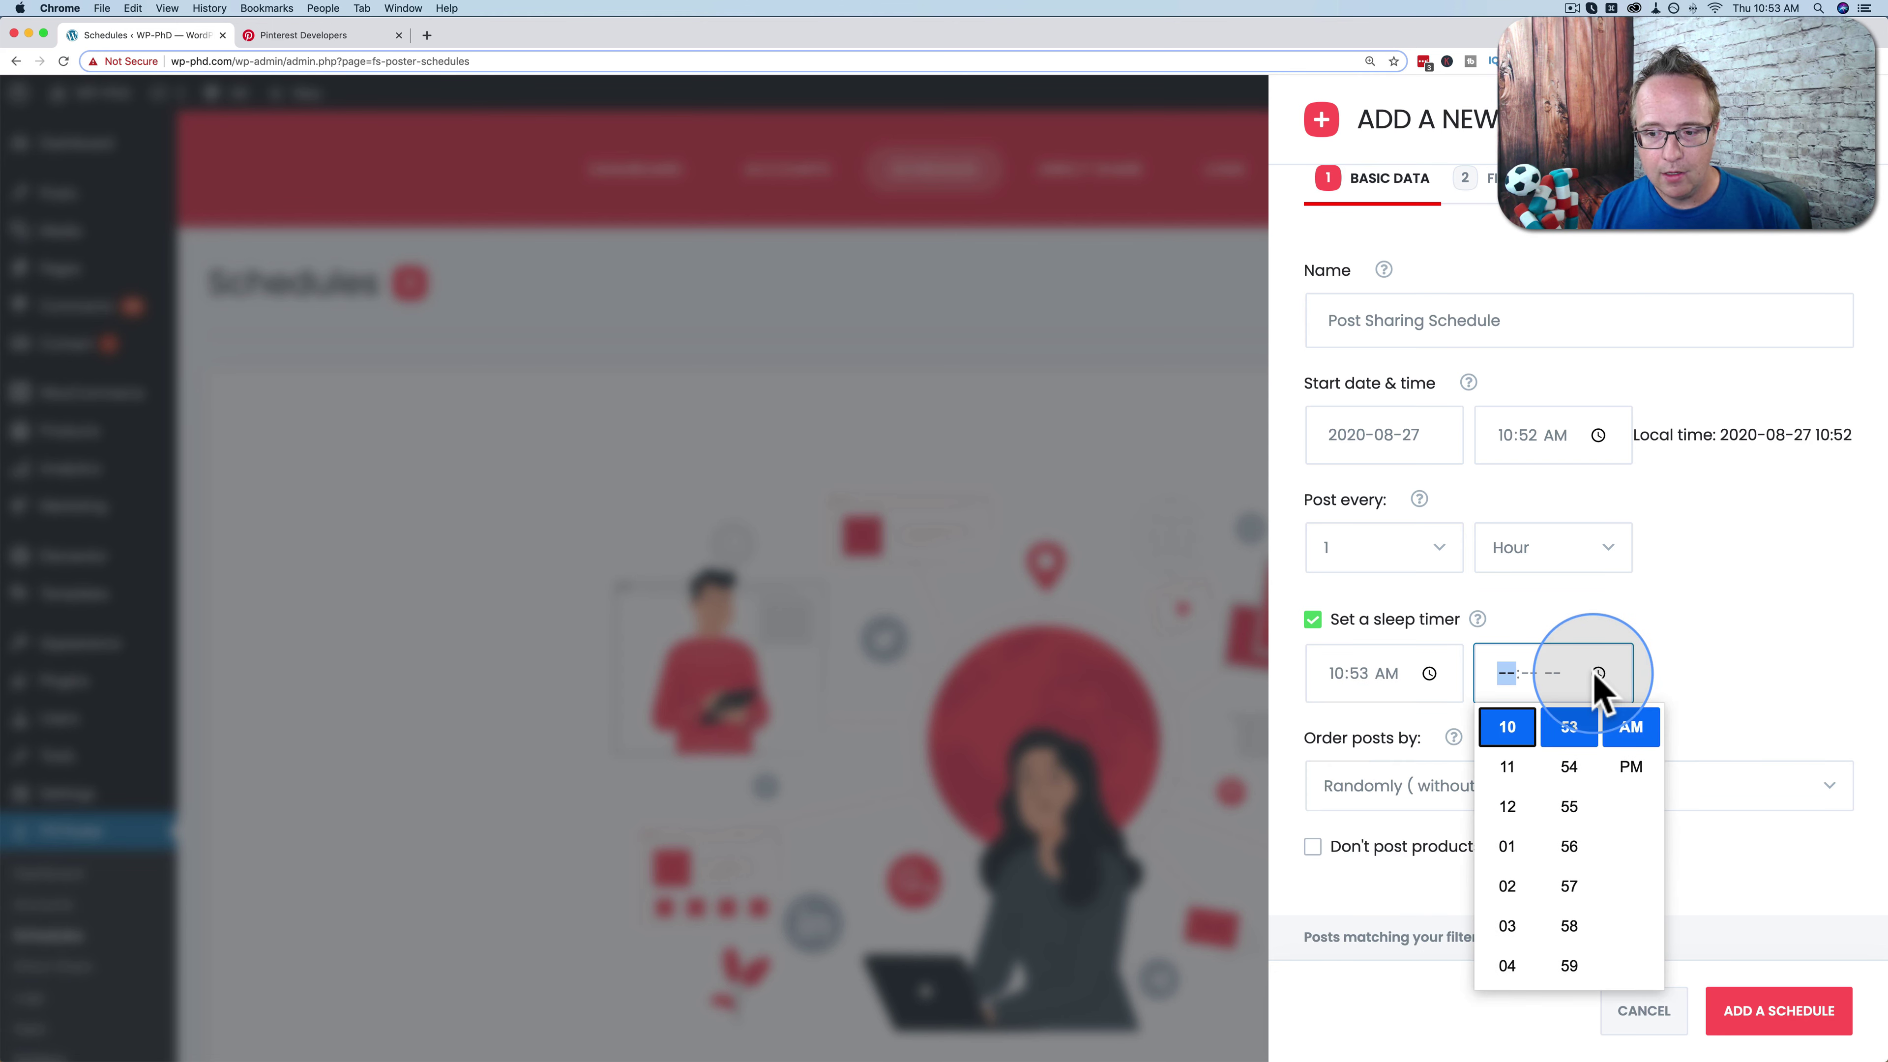
click(1630, 770)
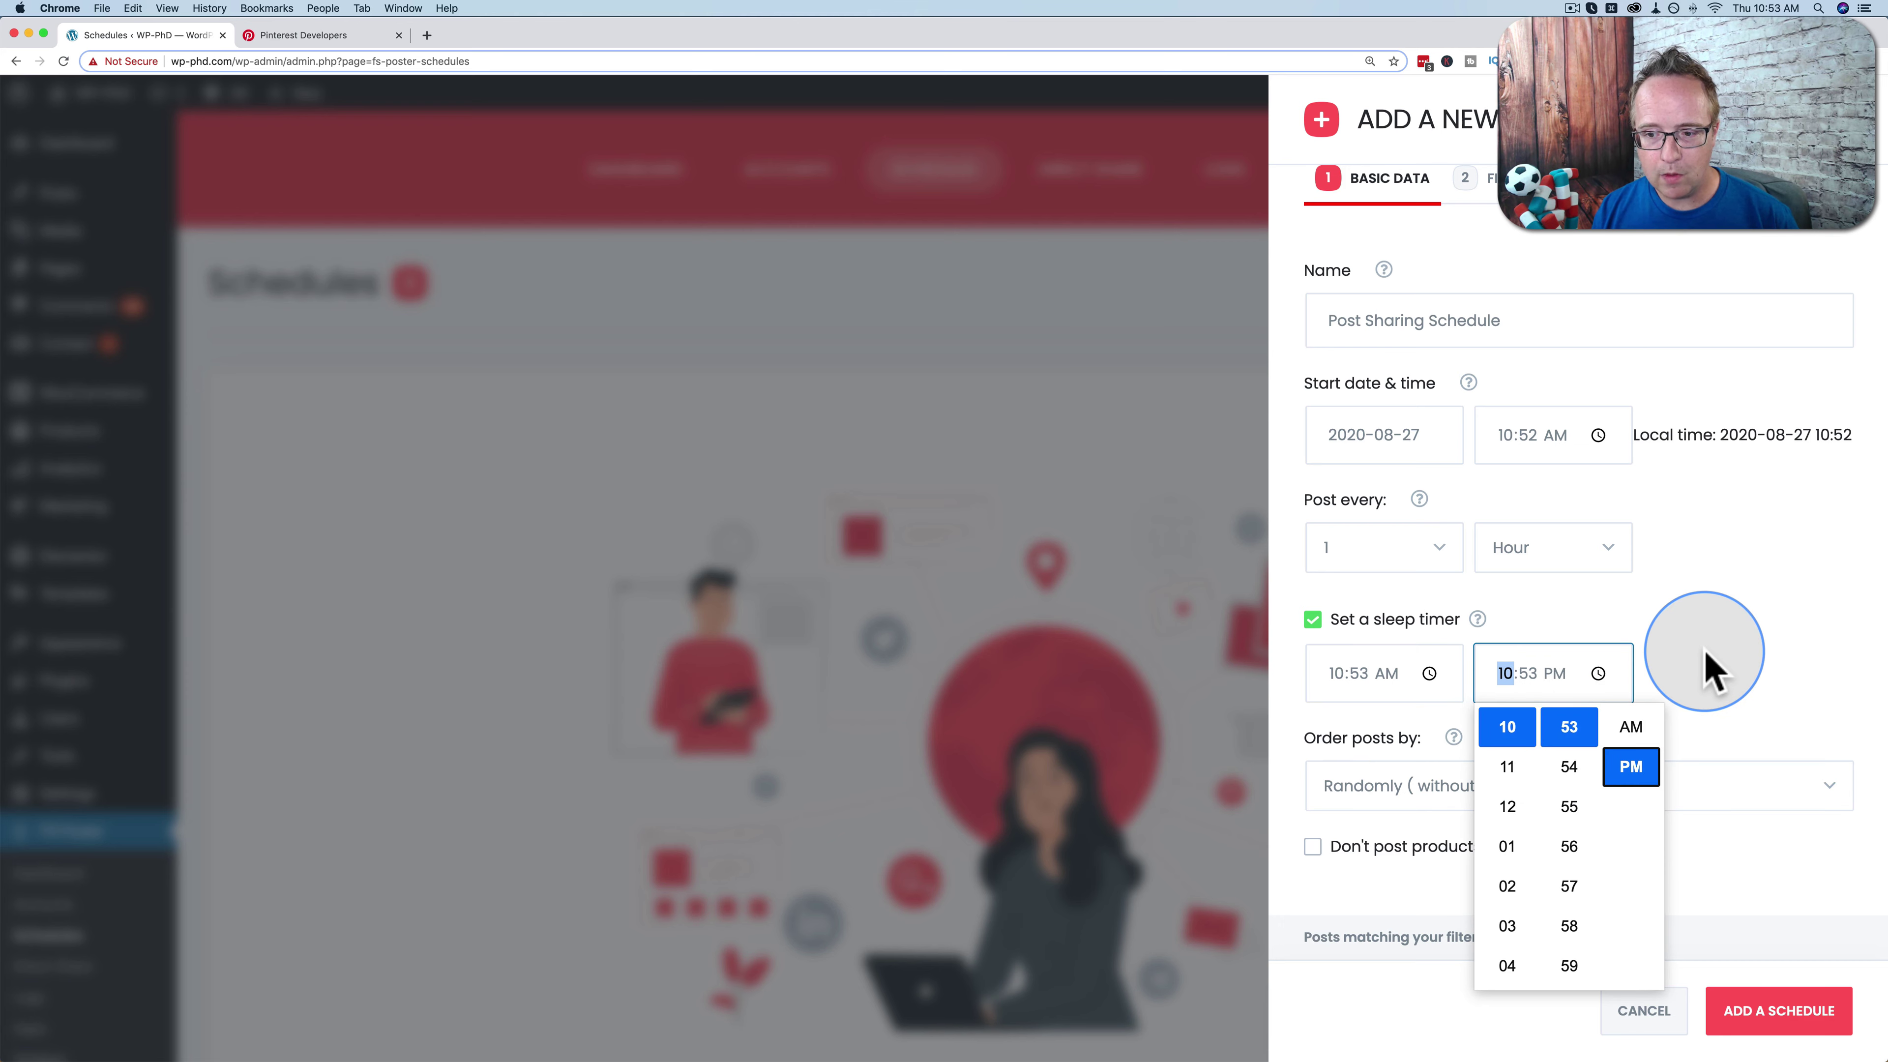
click(1707, 659)
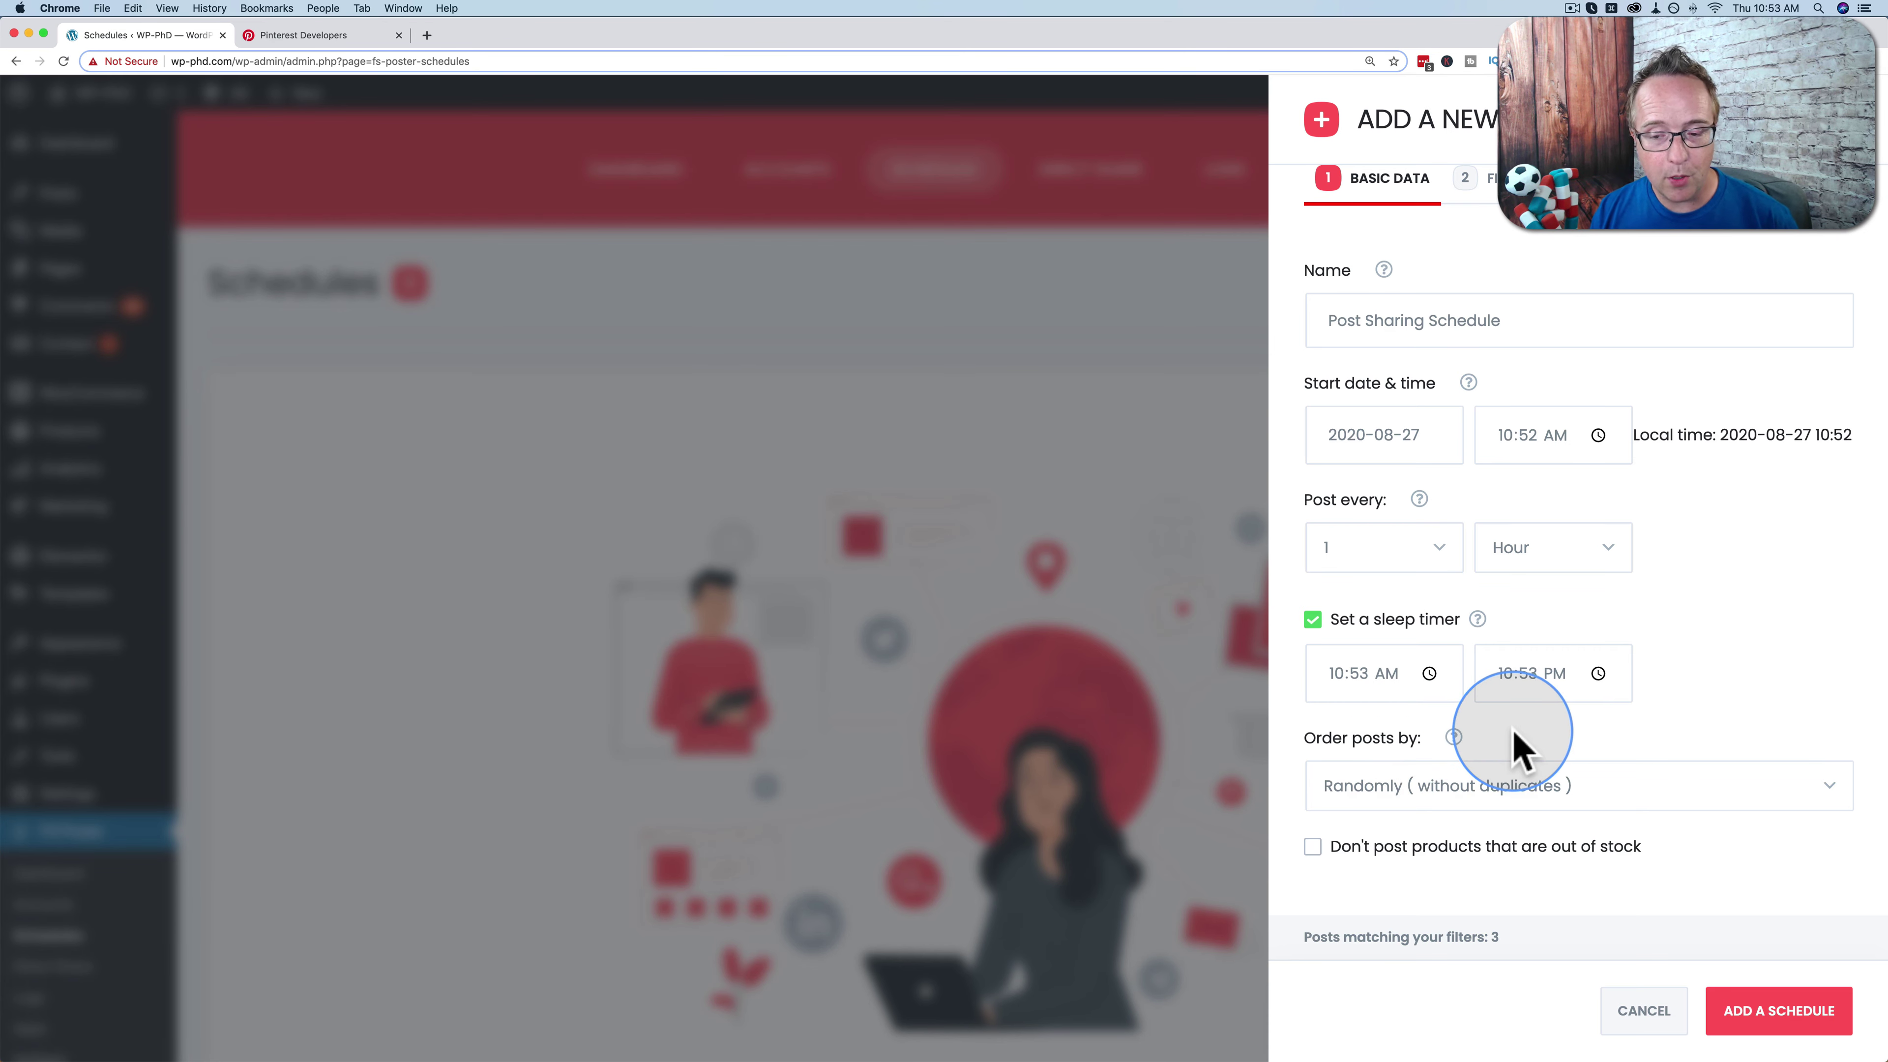
Order posts randomly, leaving out-of-stock product skipping off.
click(1405, 794)
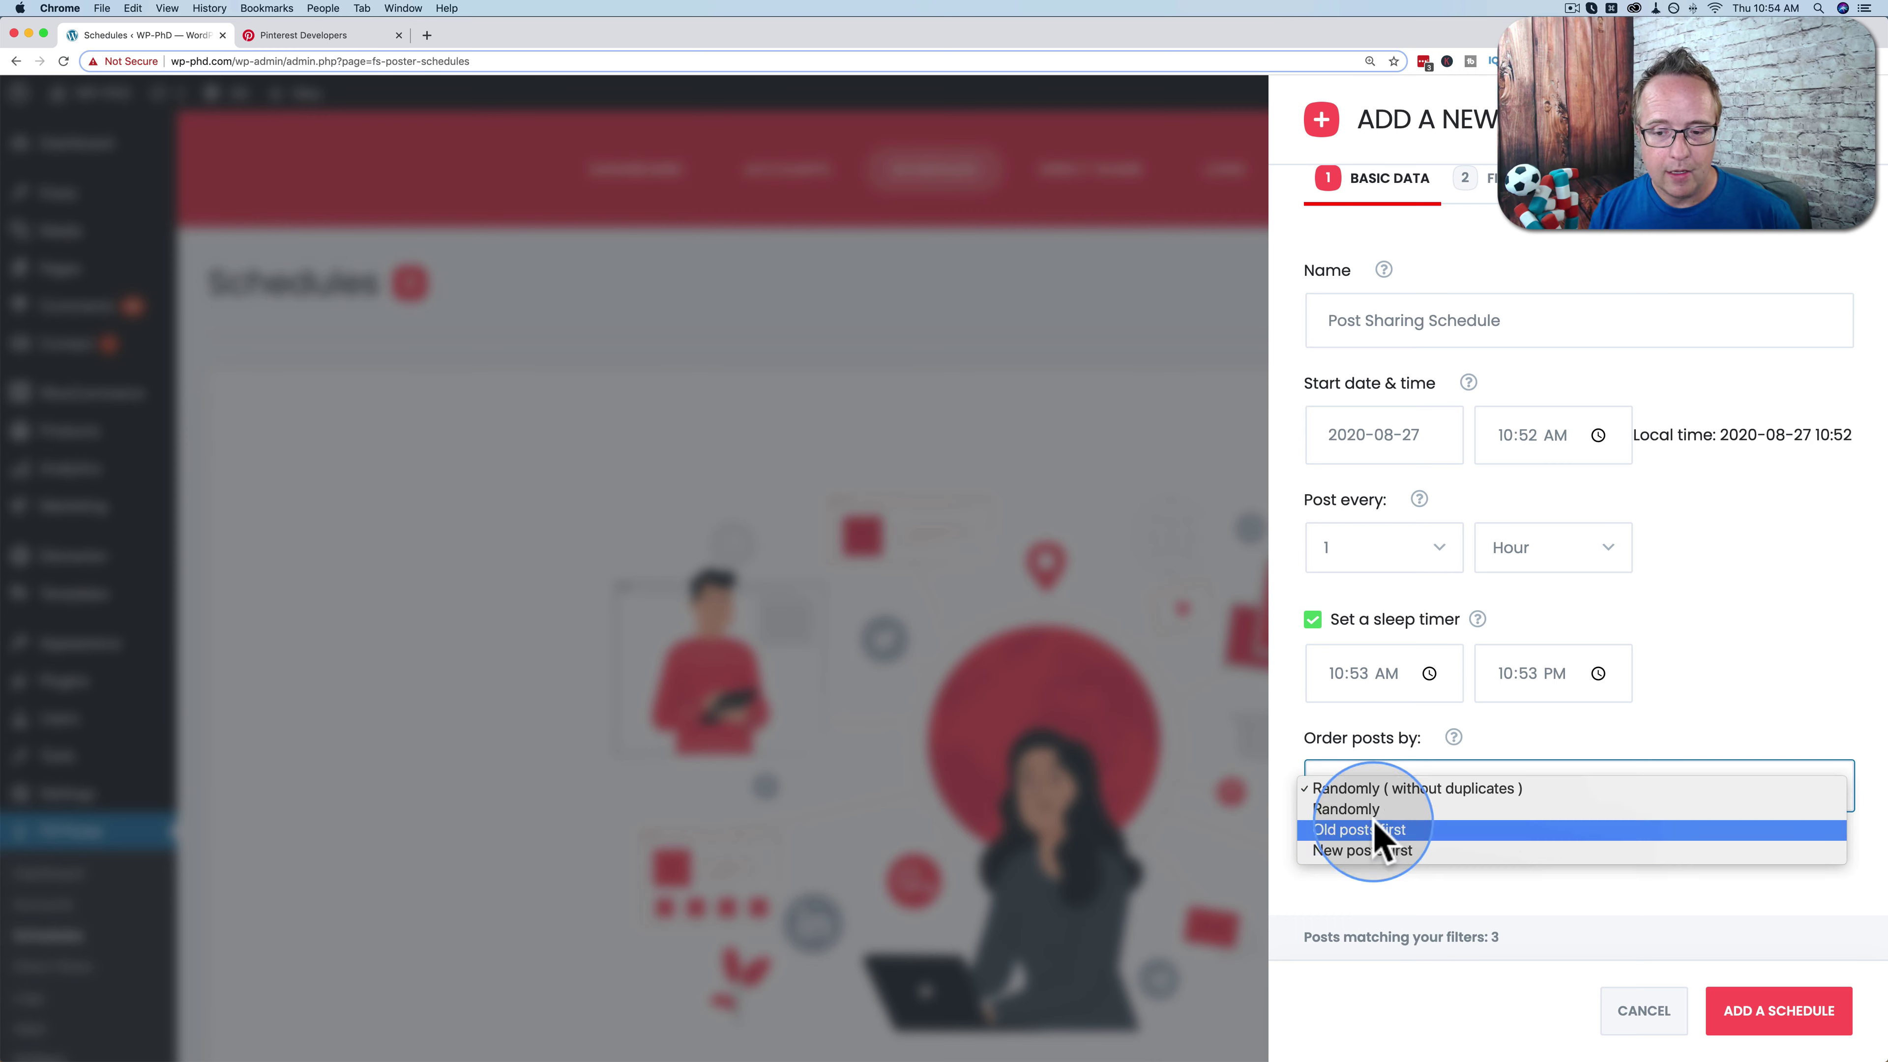
click(1357, 809)
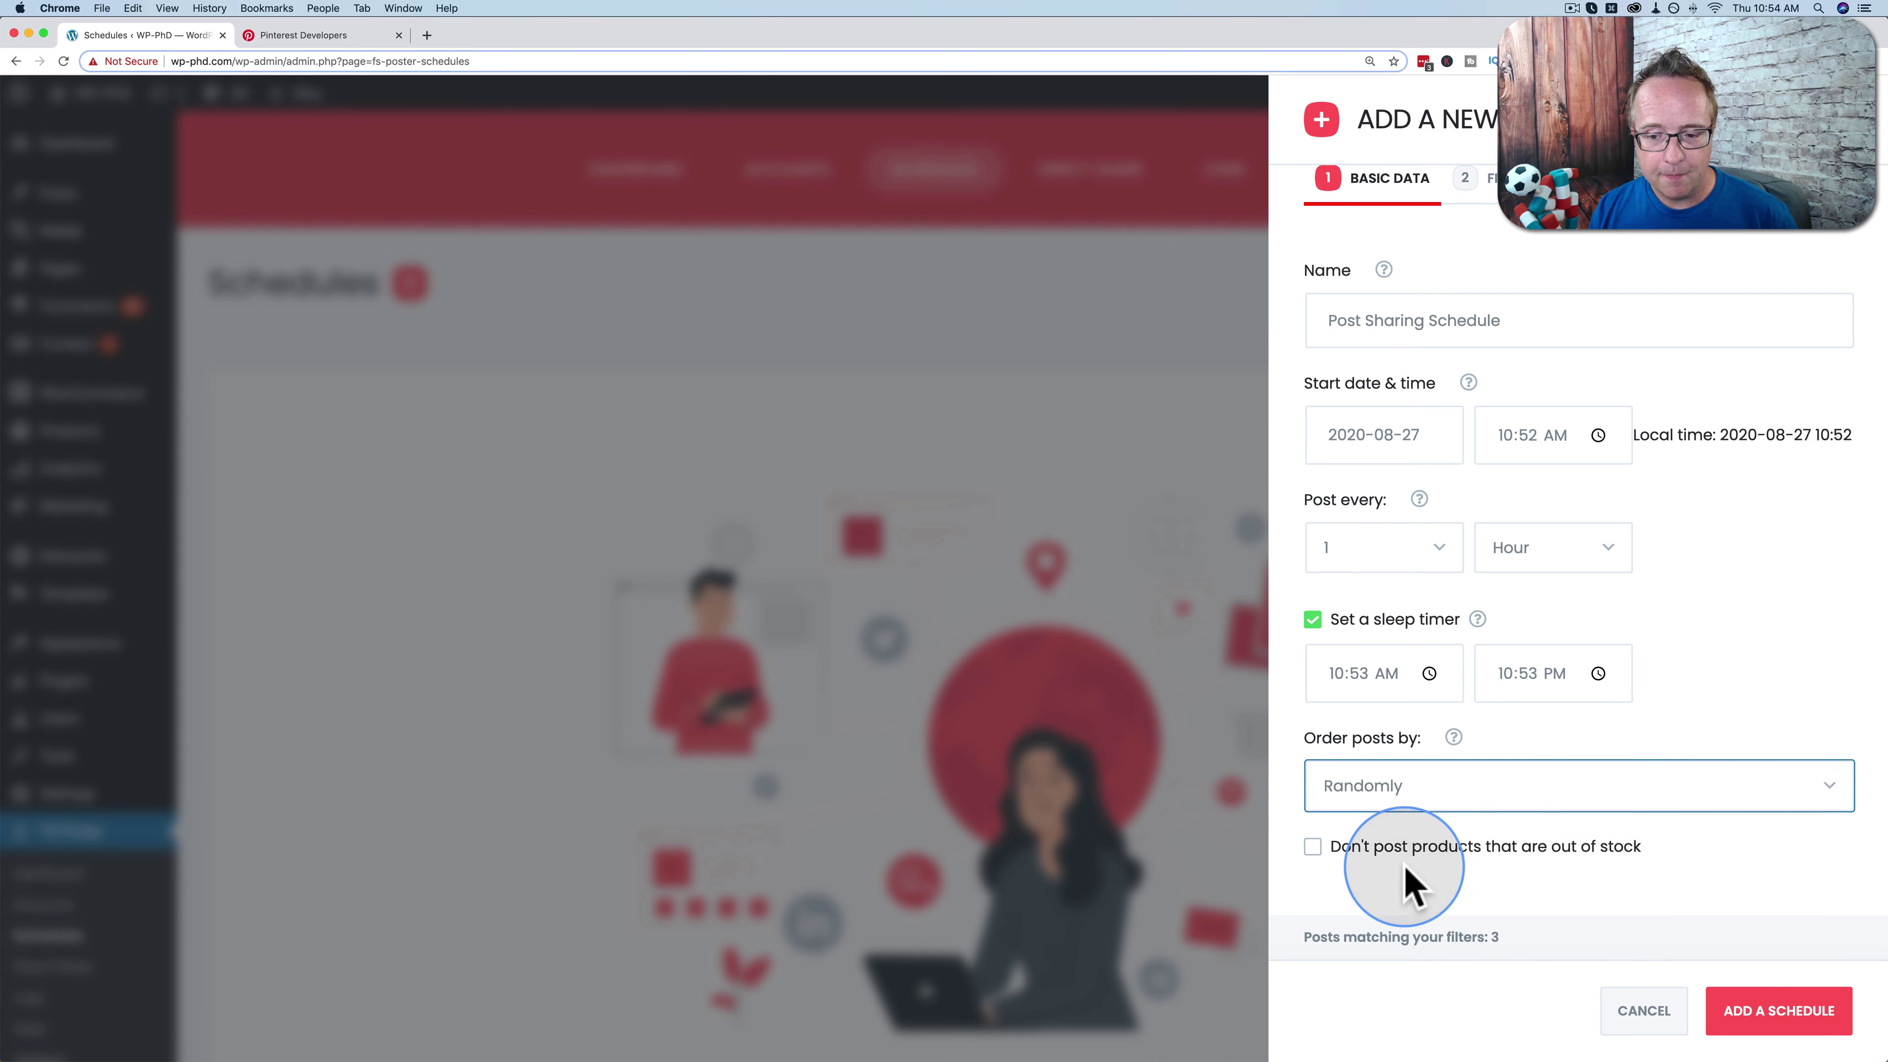
click(1313, 848)
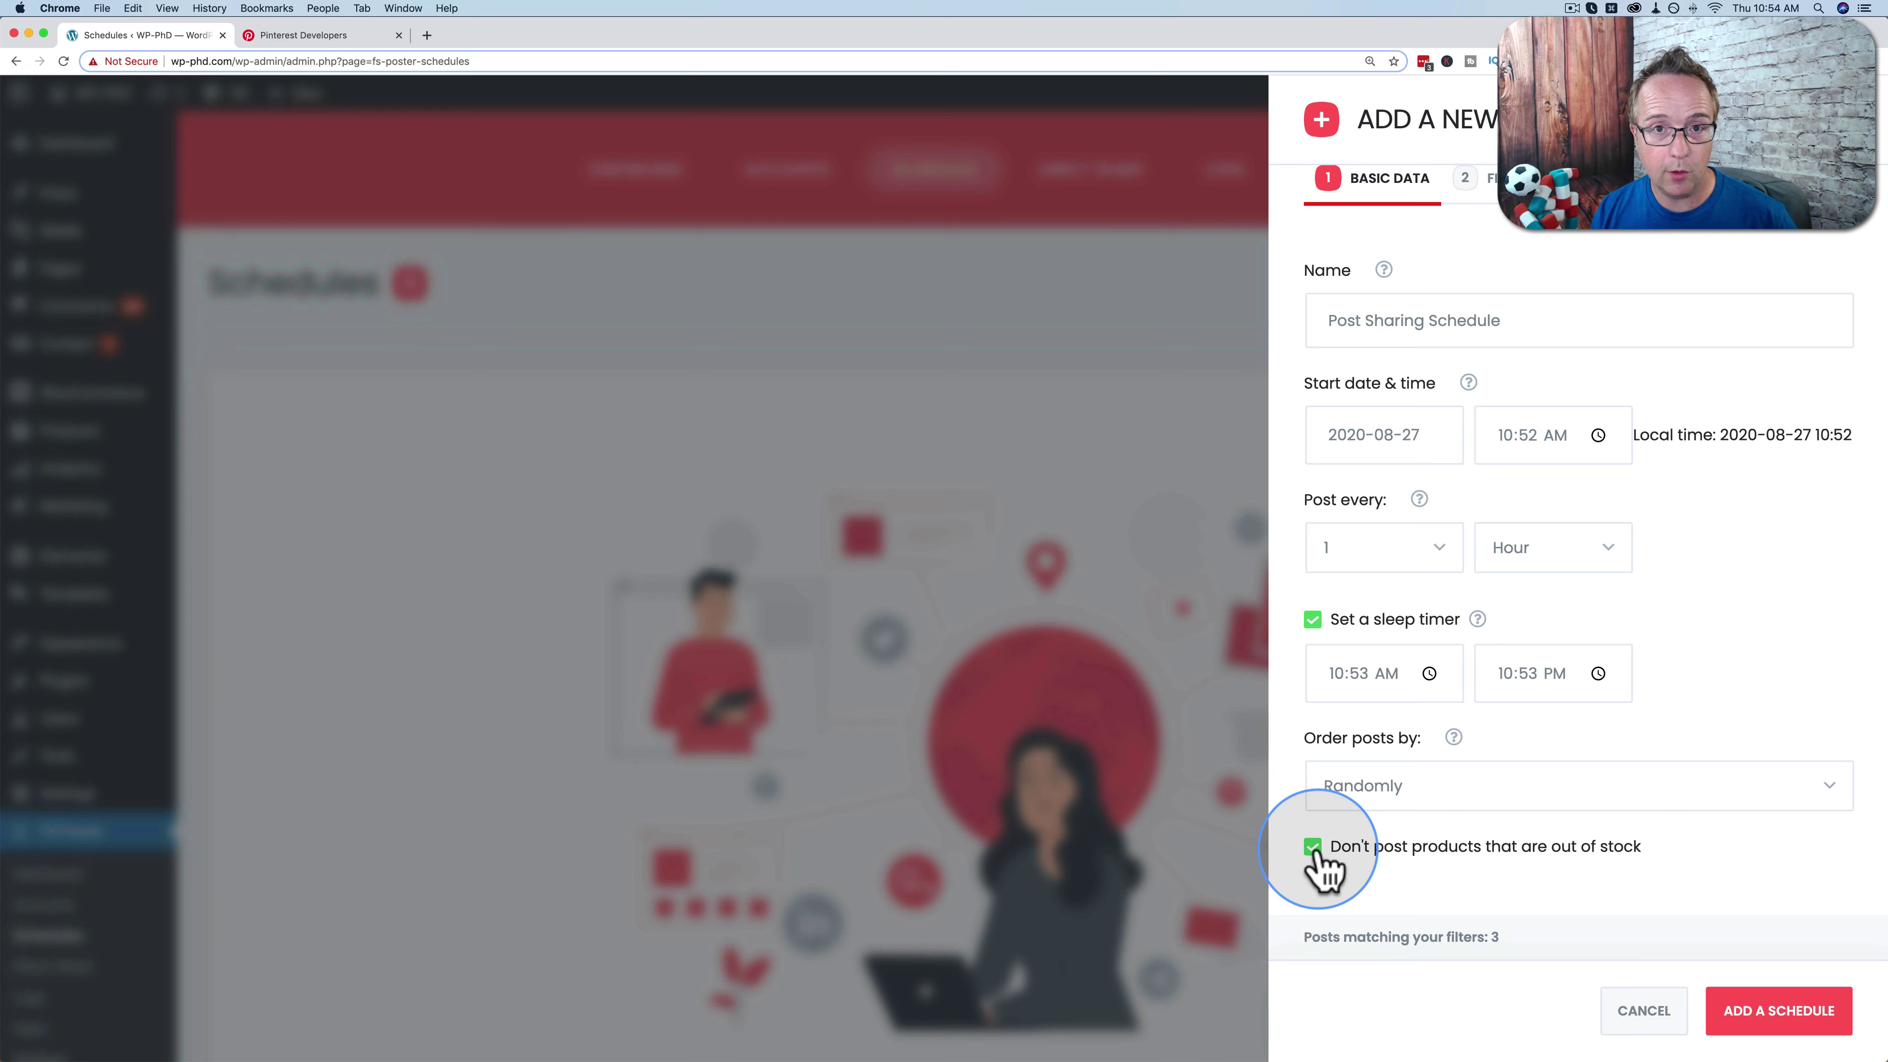
click(1314, 849)
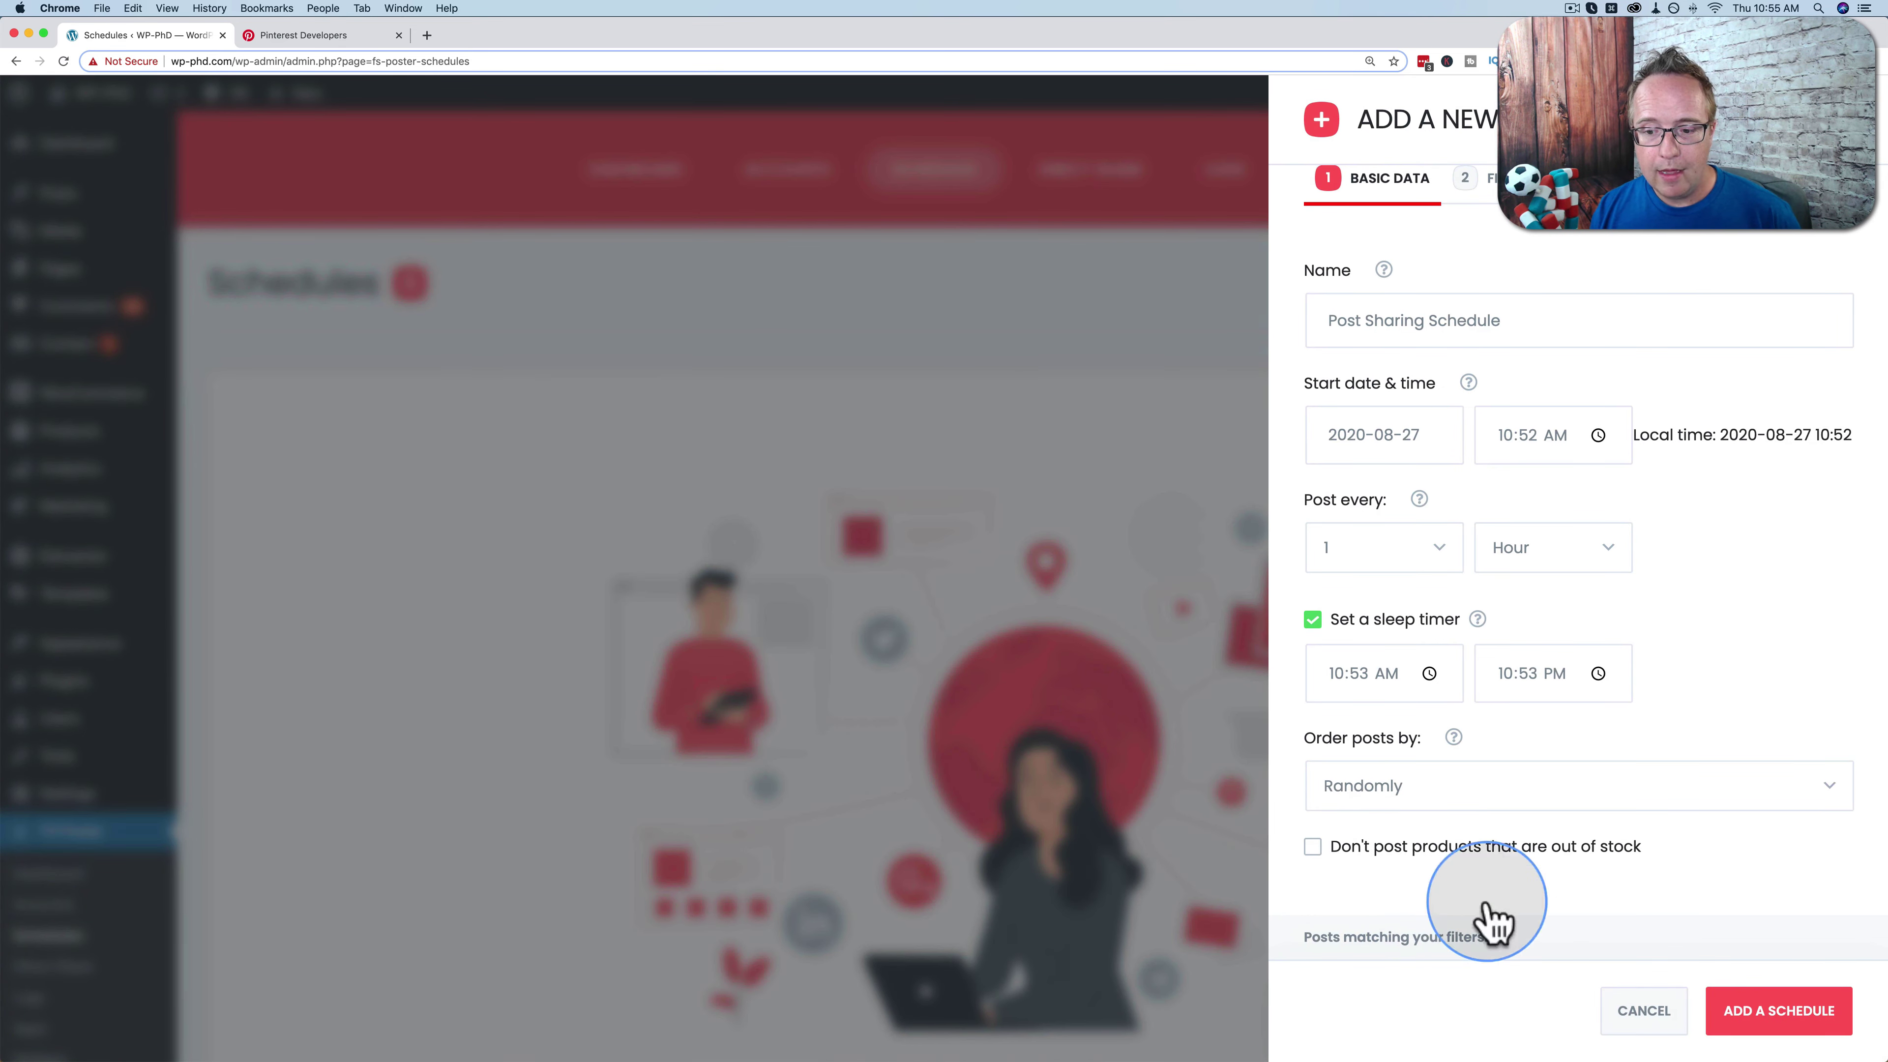
mouse_move(1509, 943)
mouse_down()
mouse_move(1308, 938)
mouse_move(1497, 929)
mouse_move(1509, 953)
mouse_up()
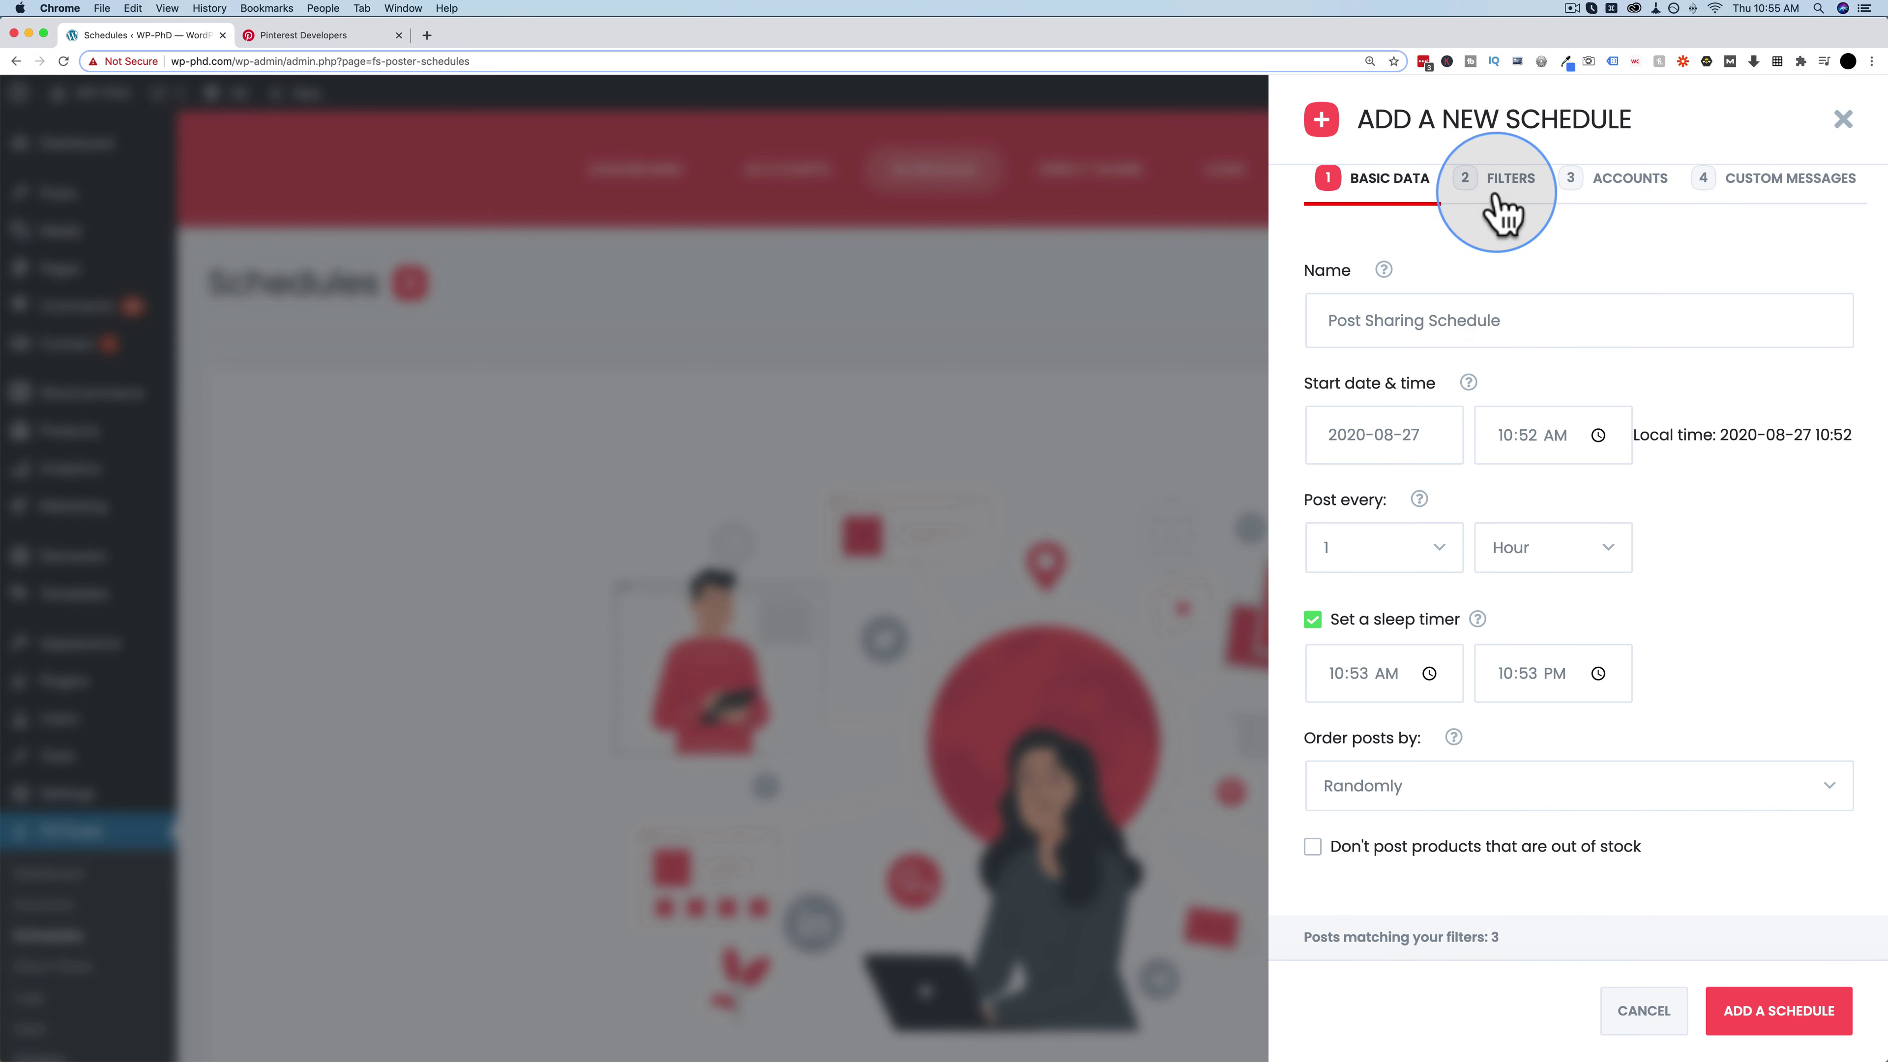
Keep the filters at All times published and post type Post.
click(1507, 186)
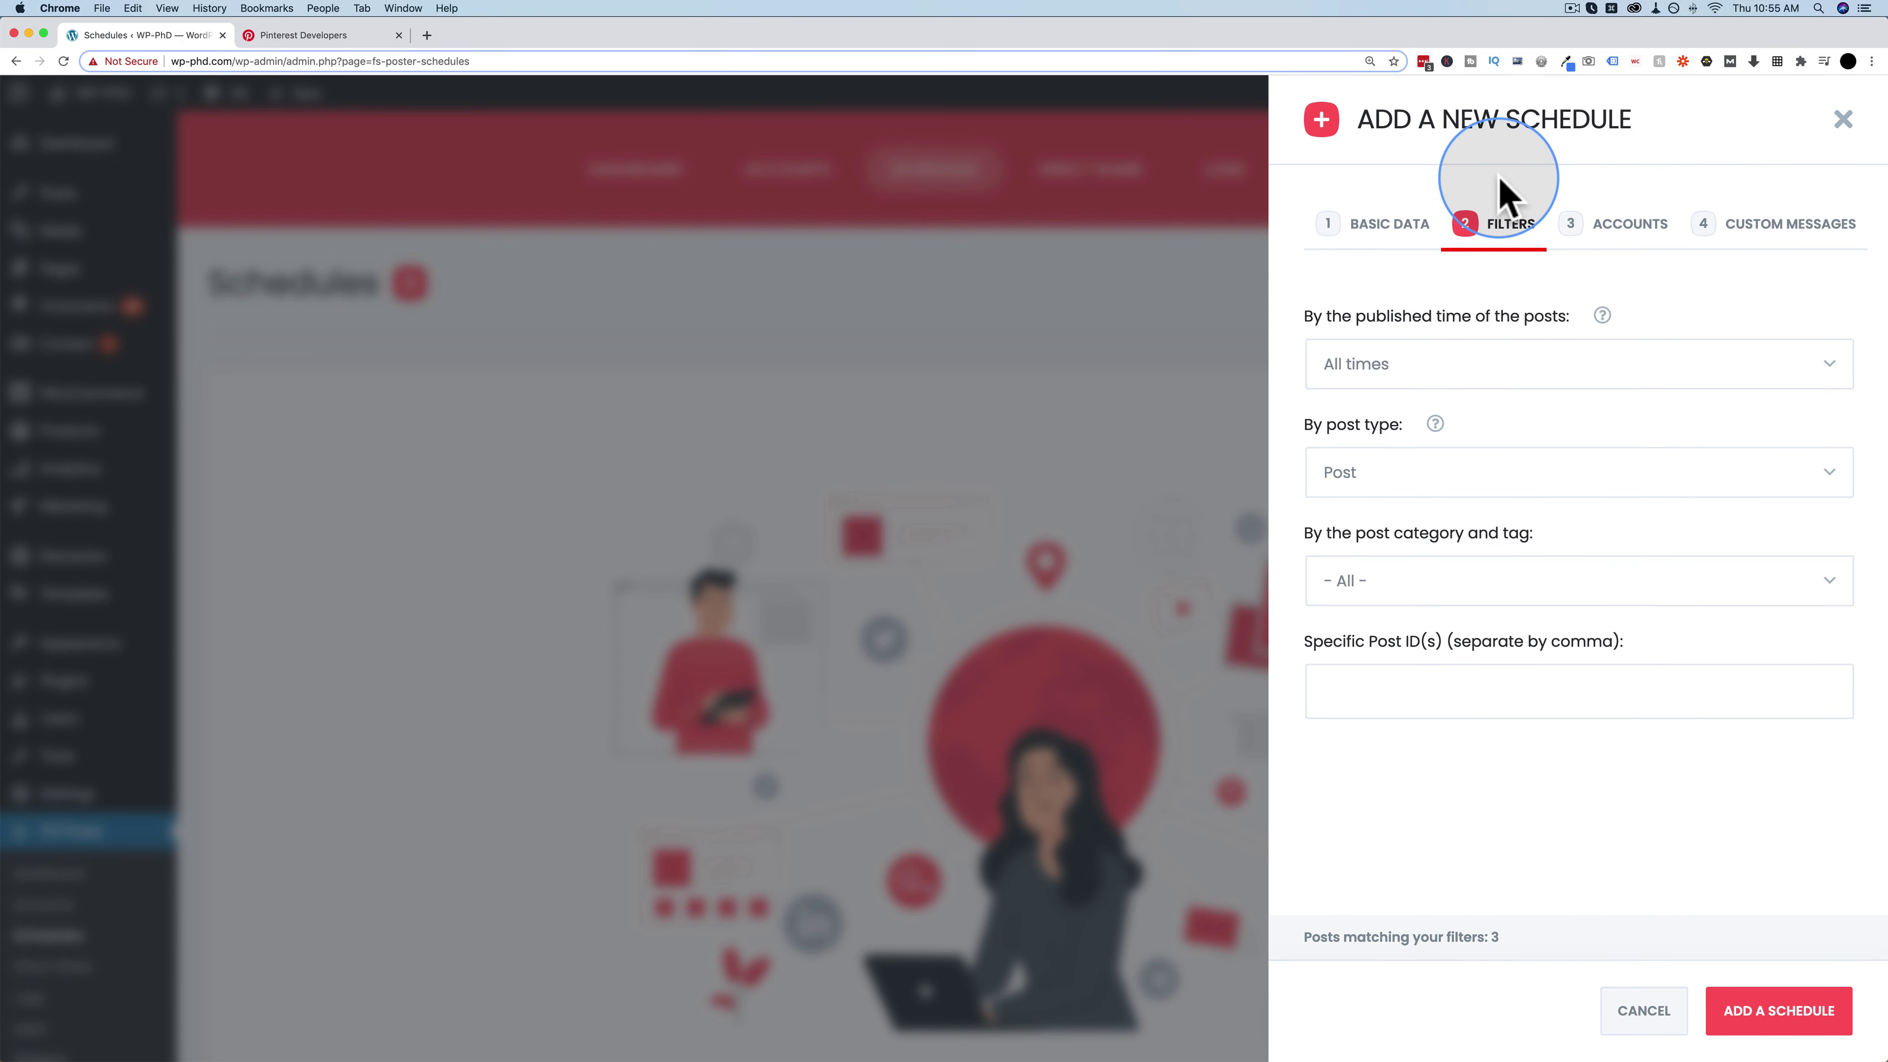
click(1412, 375)
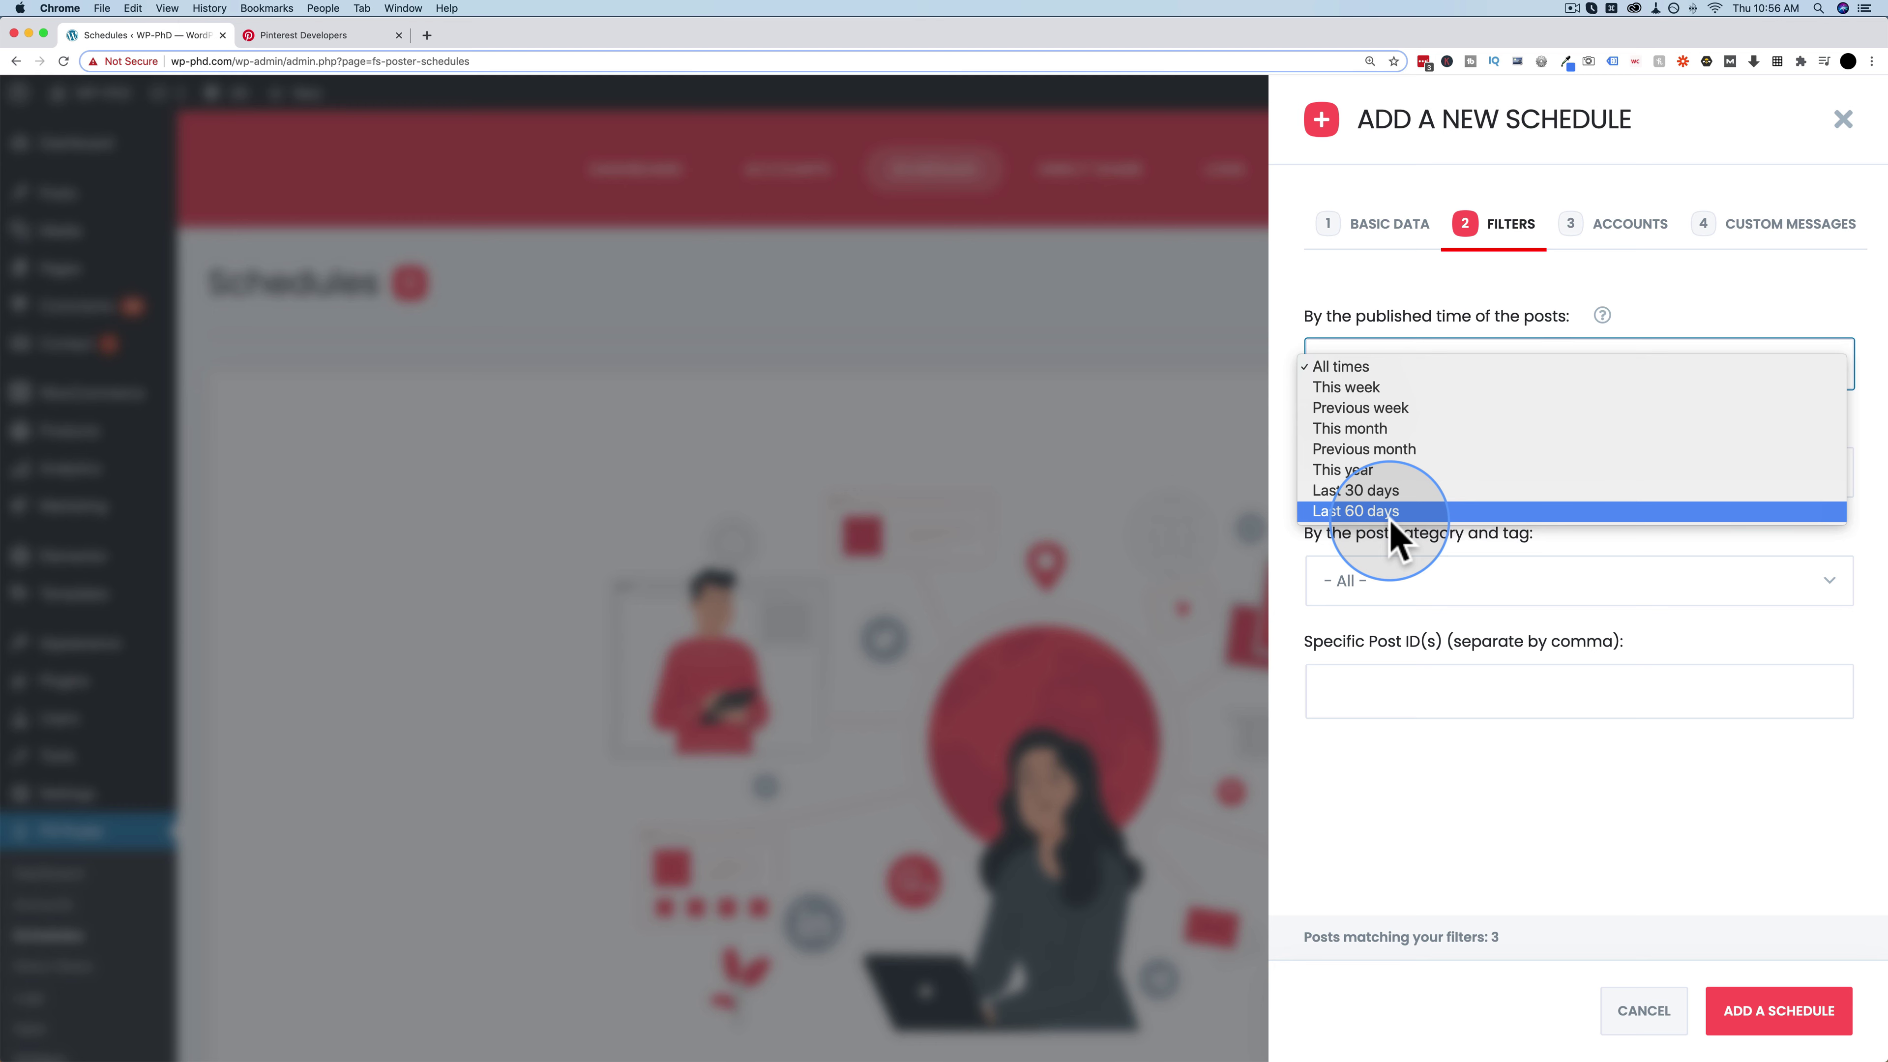
click(1393, 532)
click(1384, 476)
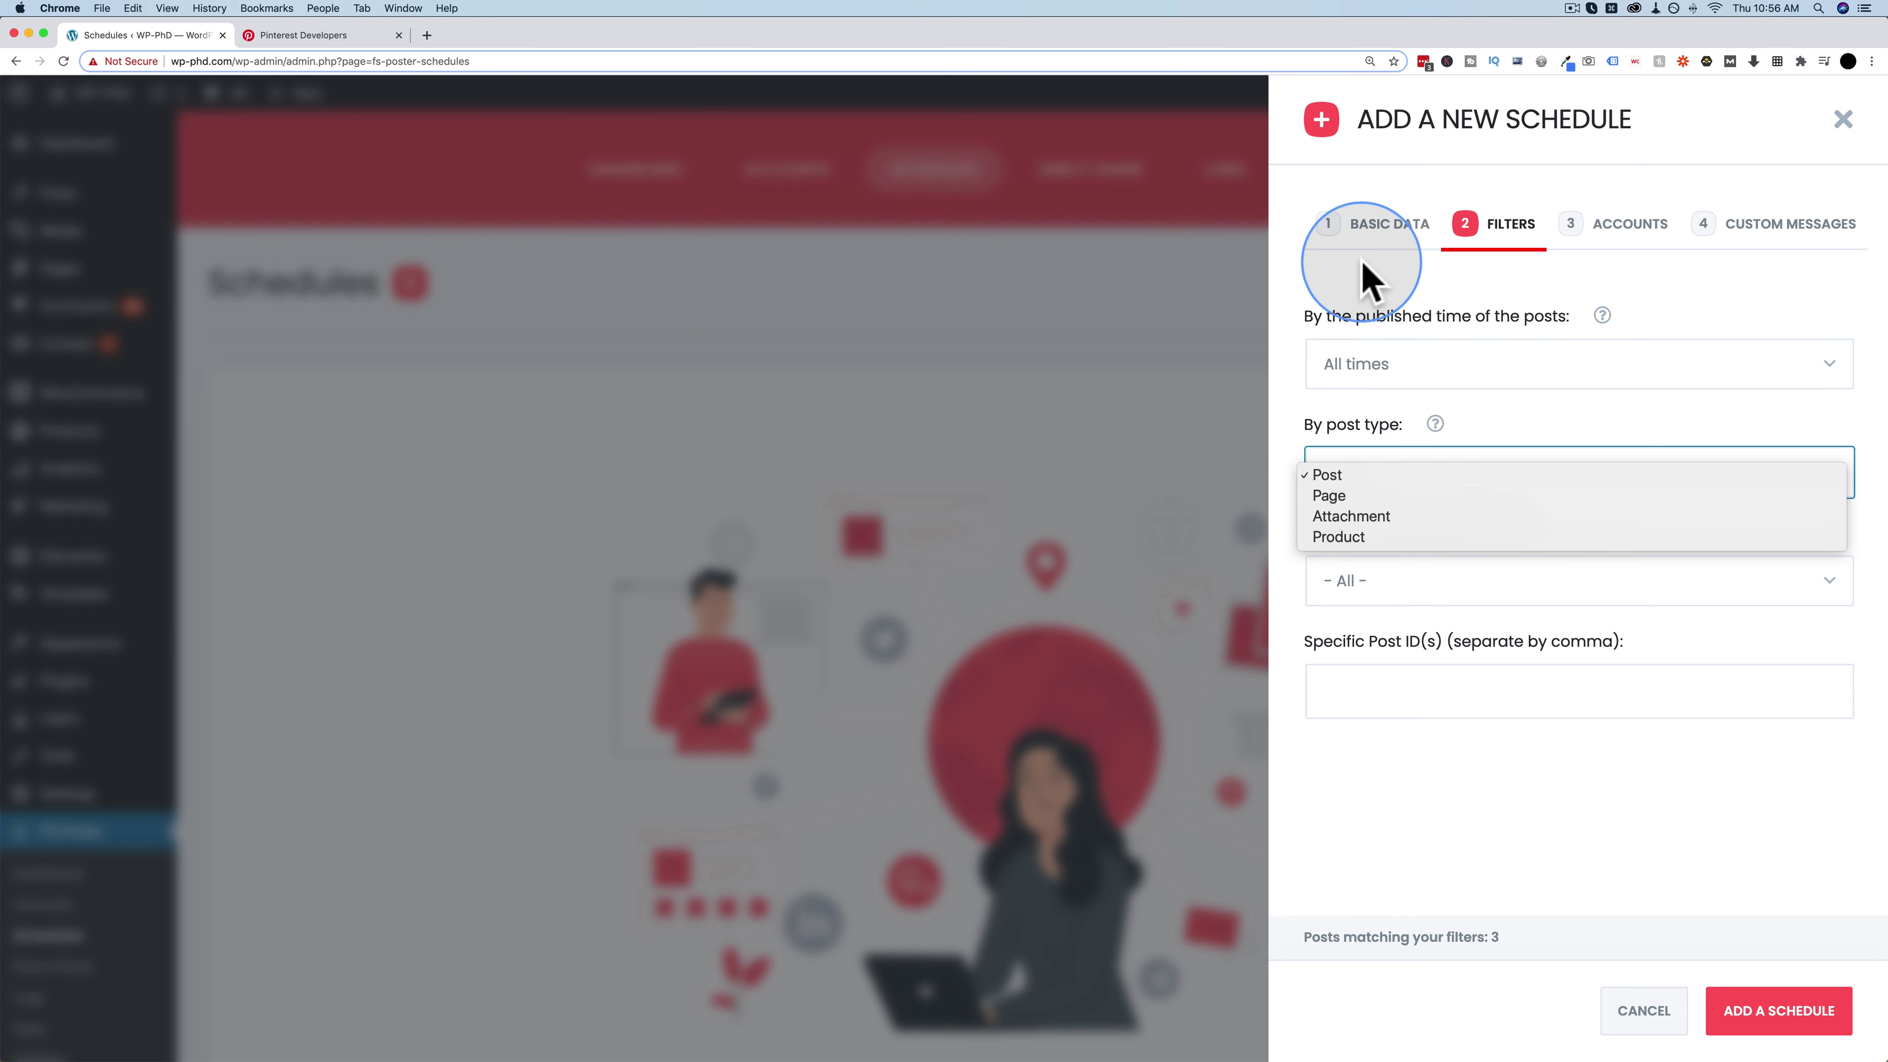
click(1368, 241)
click(1372, 245)
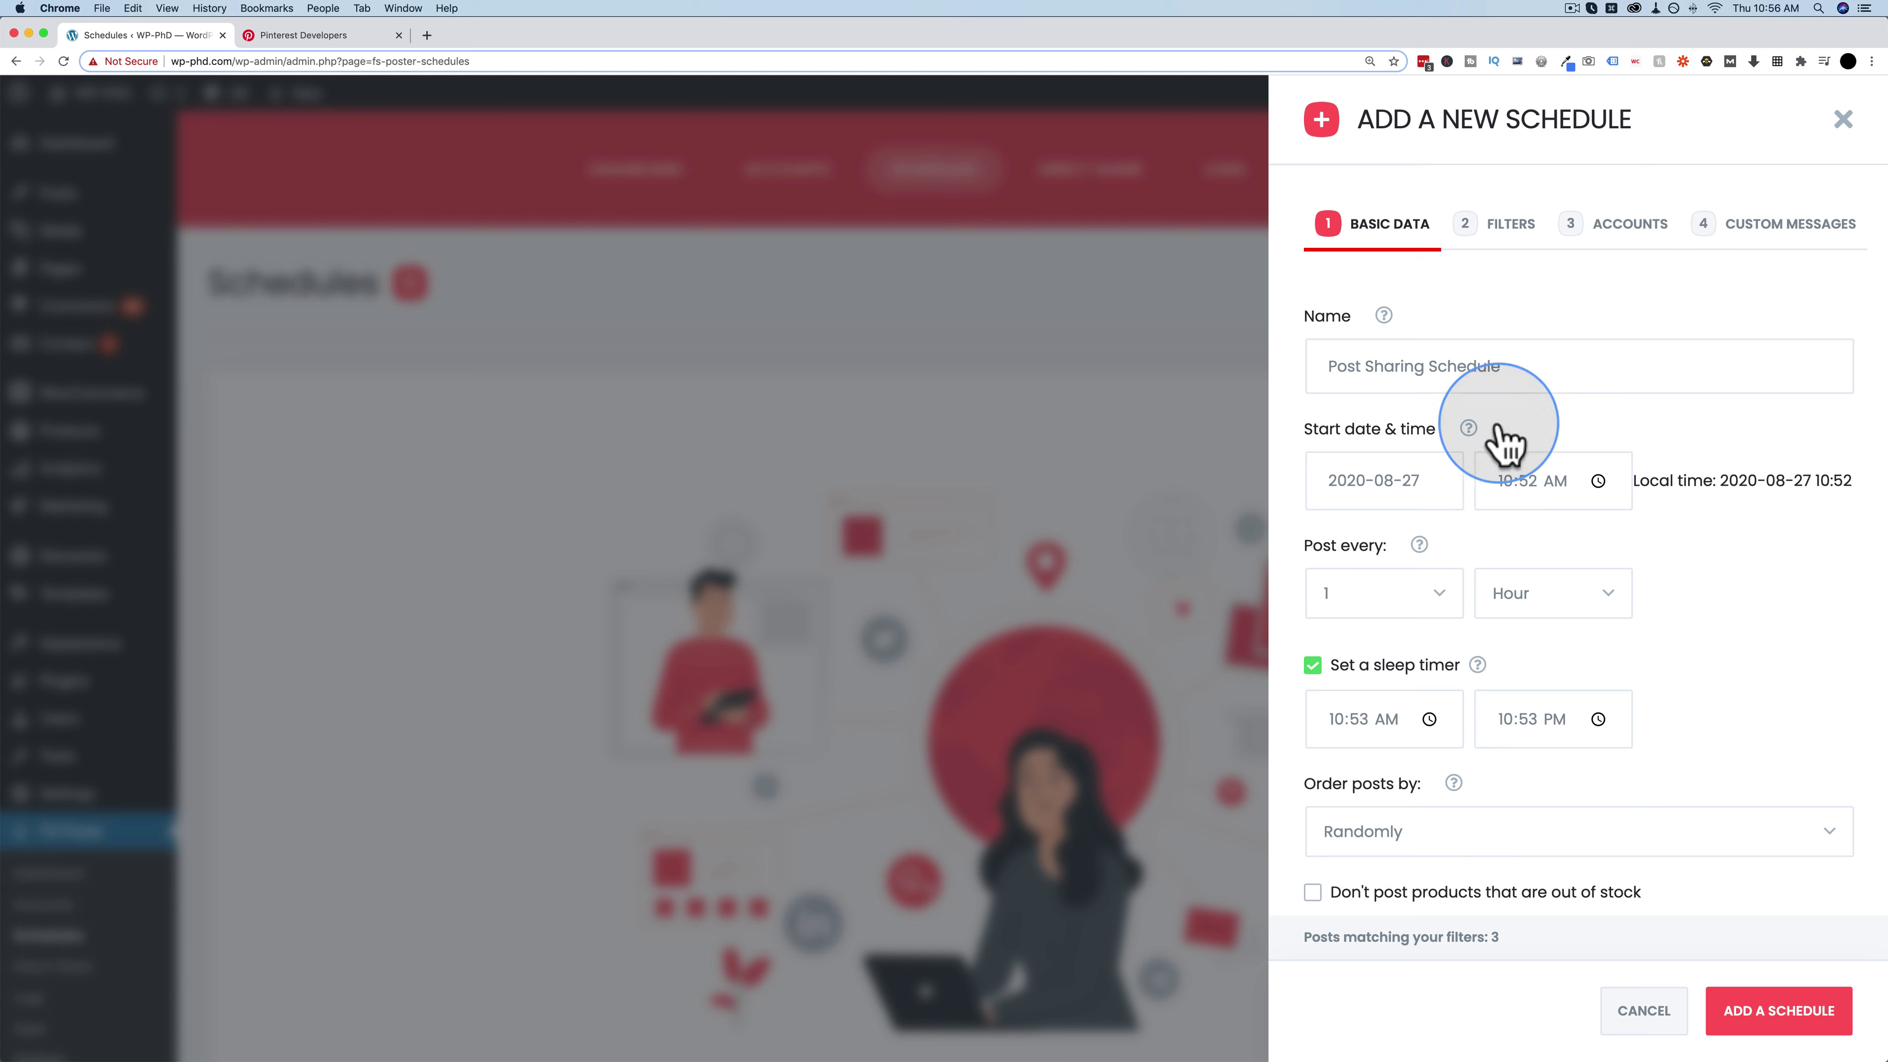
click(1497, 249)
click(1371, 476)
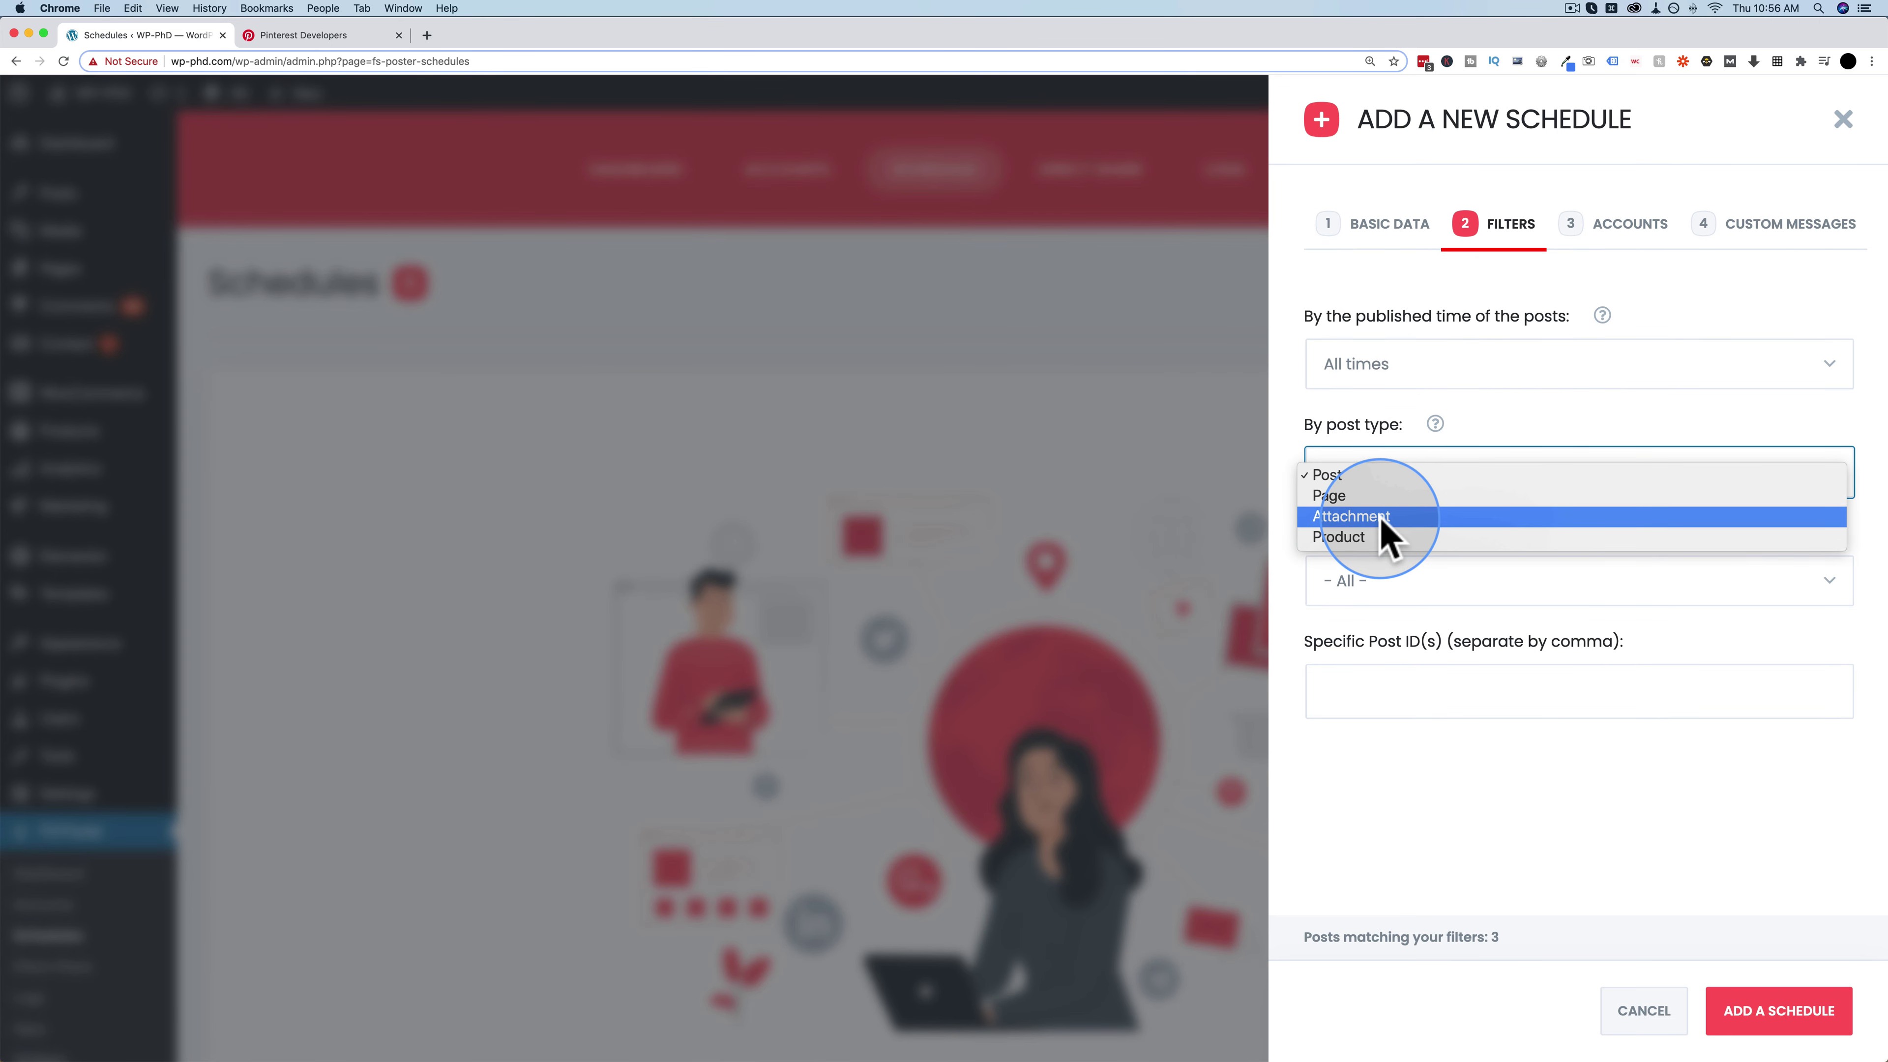
click(1370, 599)
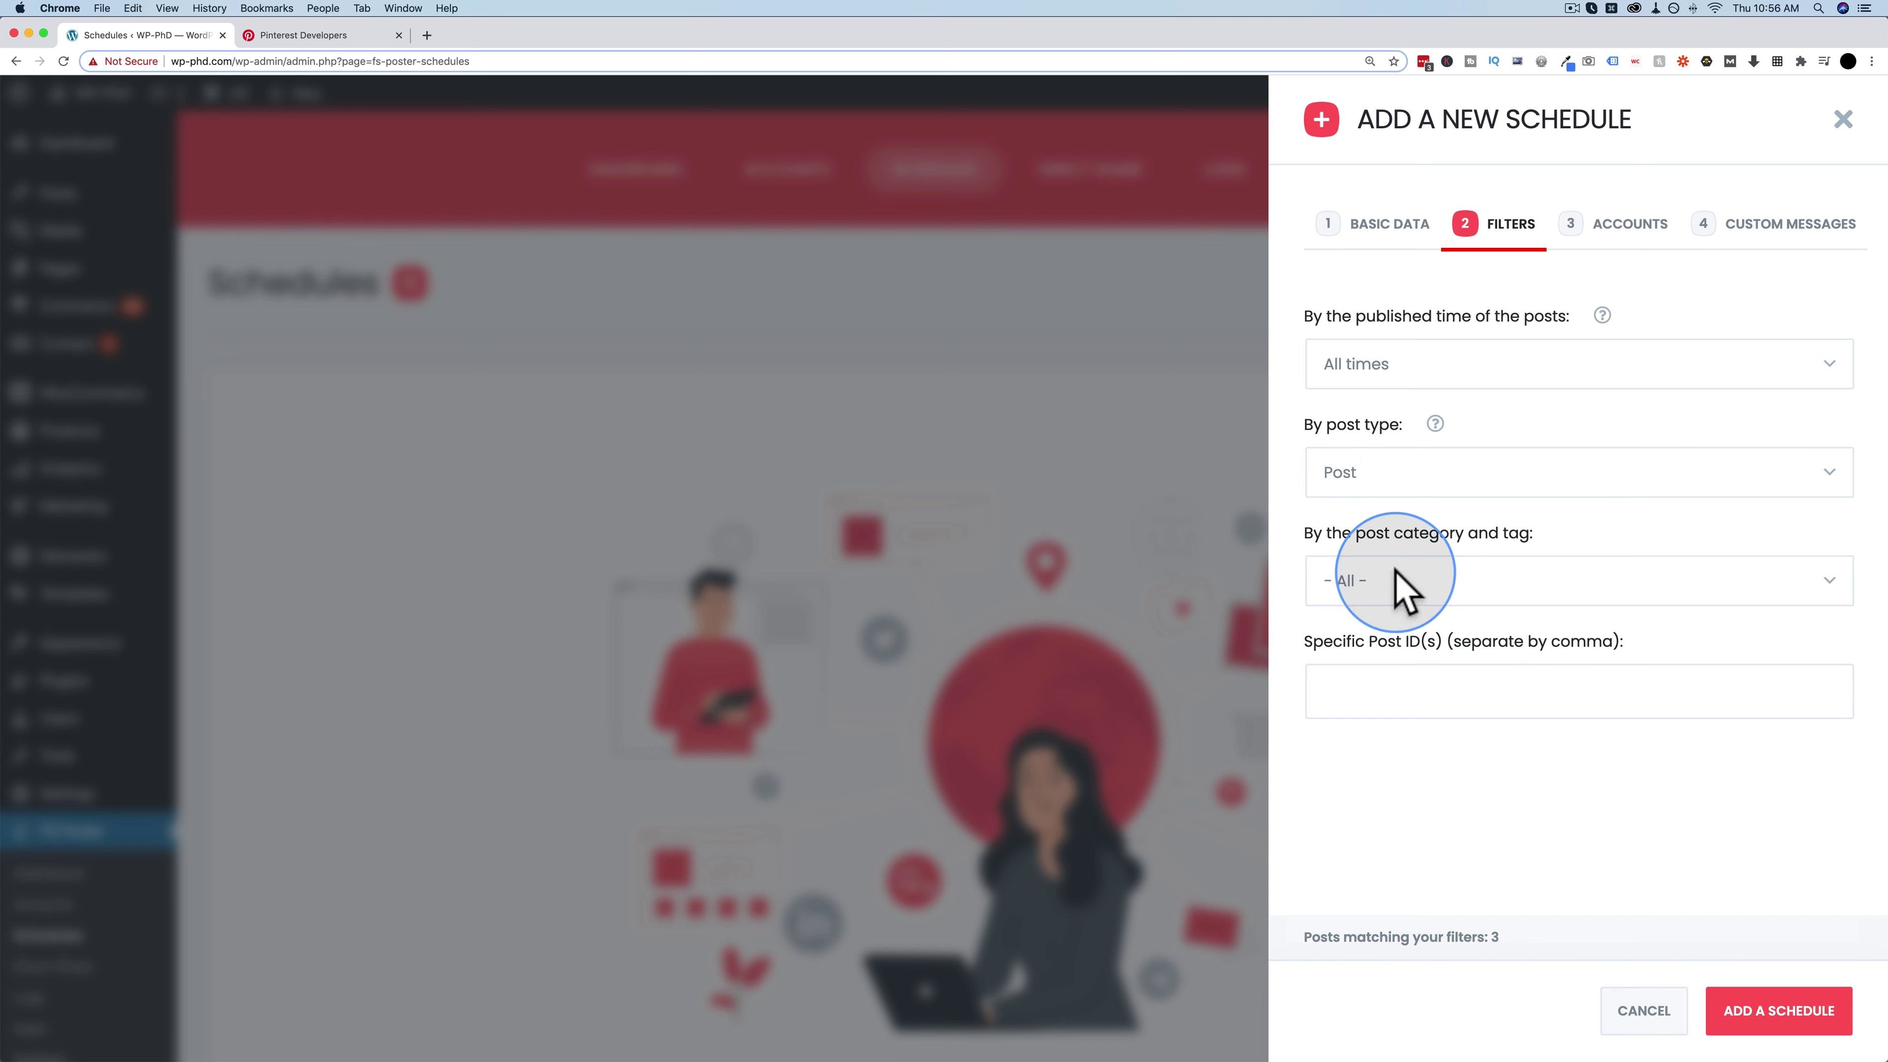
Keep all categories and tags included in the schedule's filter.
click(1388, 583)
scroll(1392, 820, down, 5)
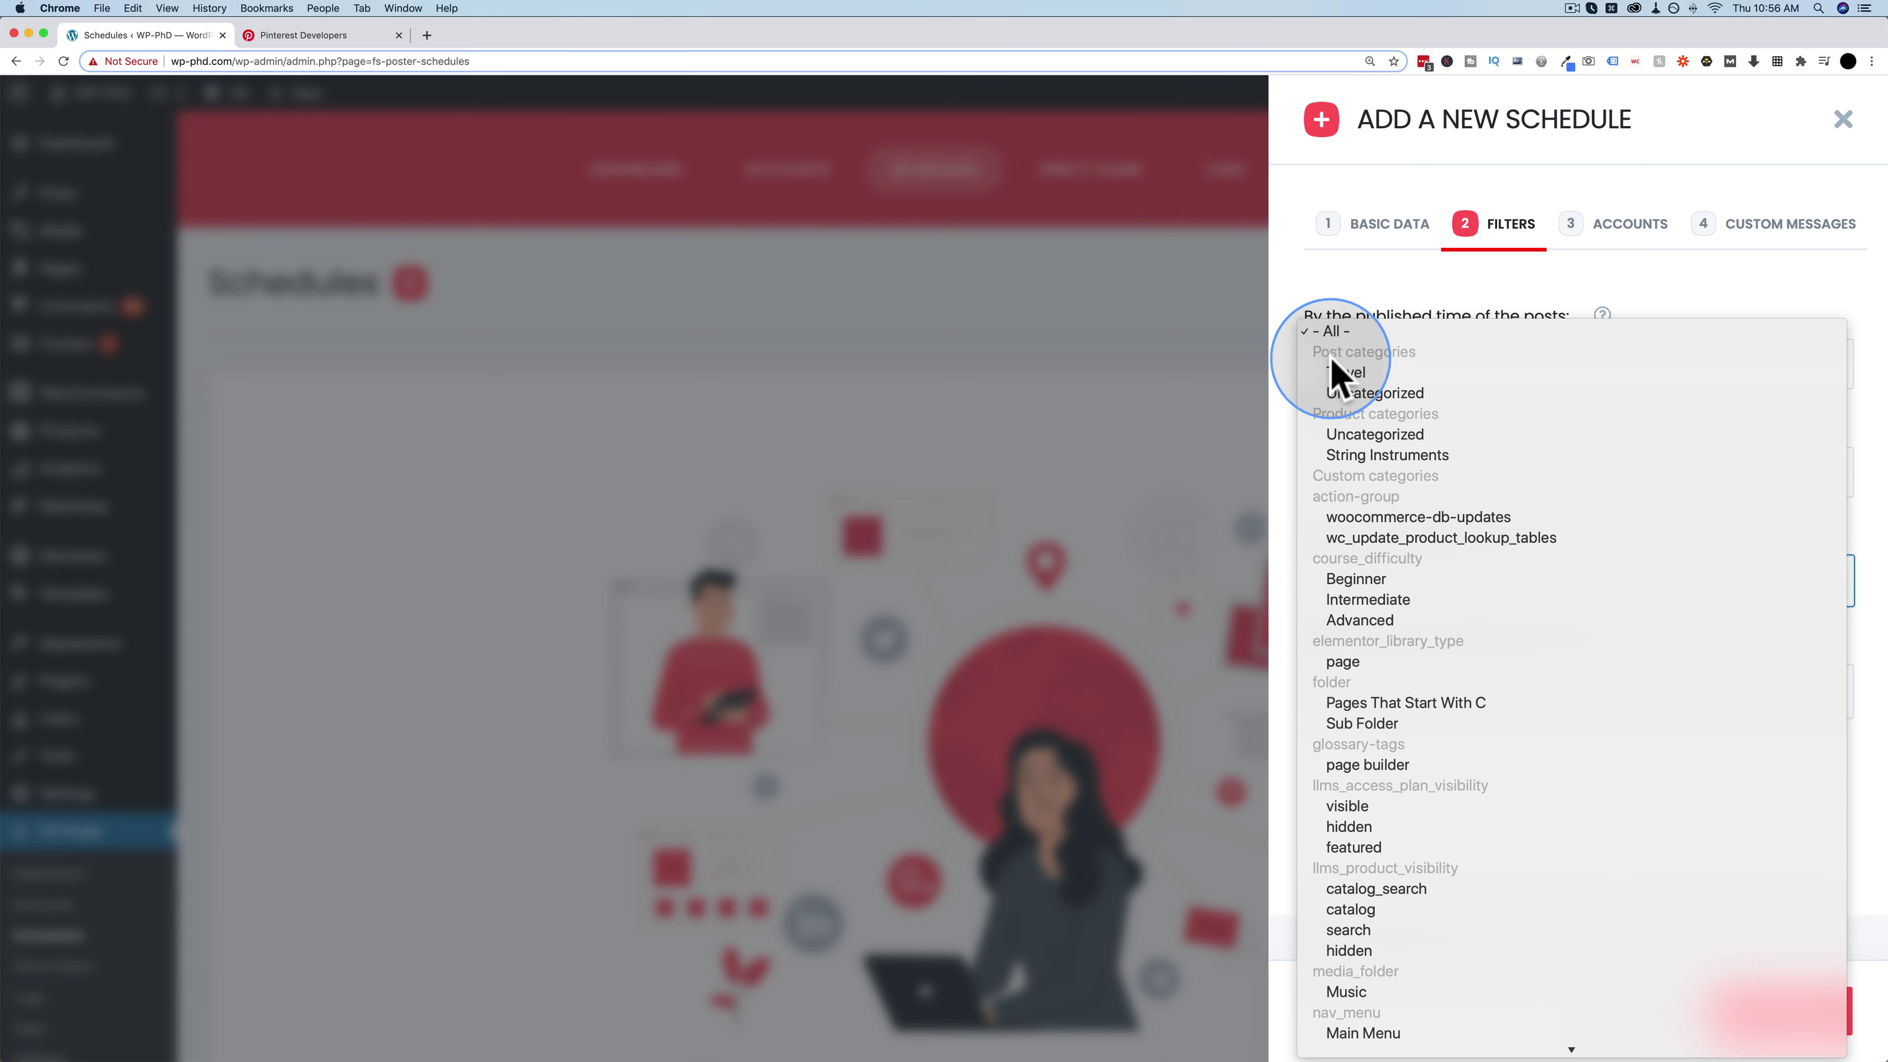
scroll(1317, 293, down, 2)
click(1318, 277)
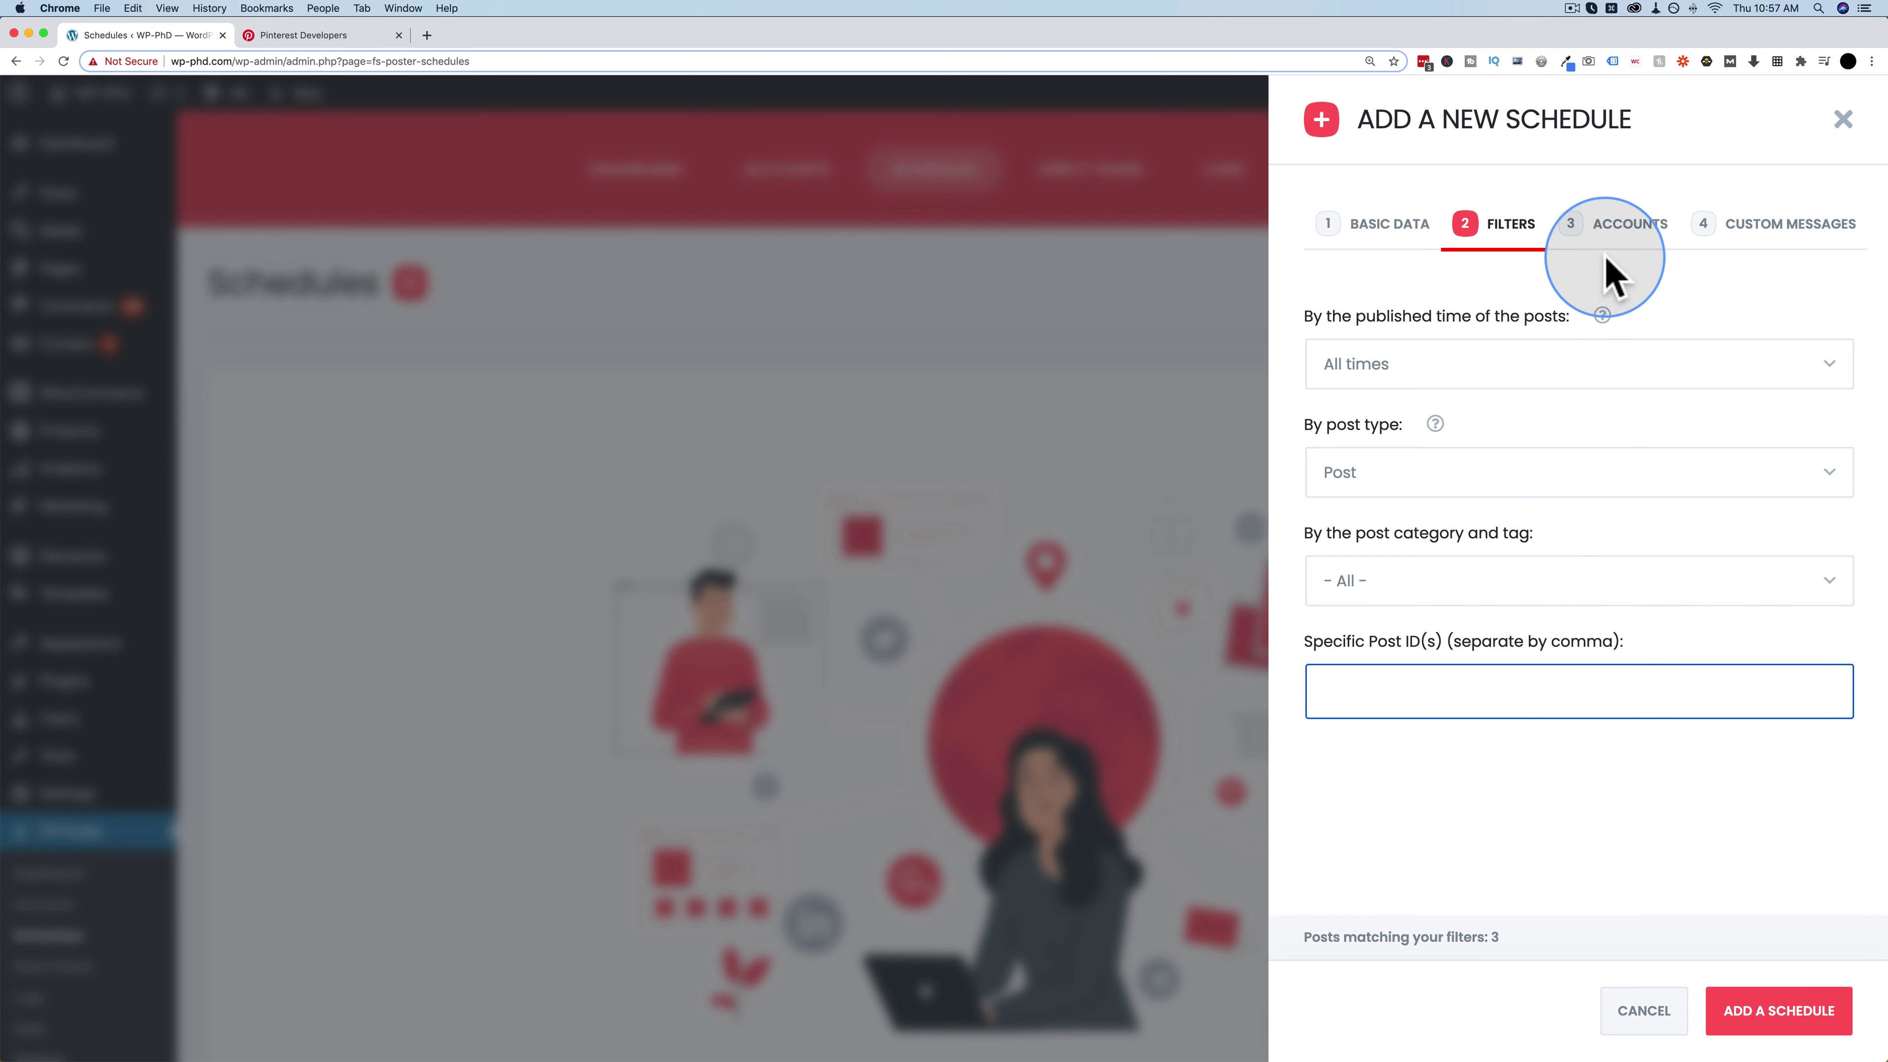
click(1624, 237)
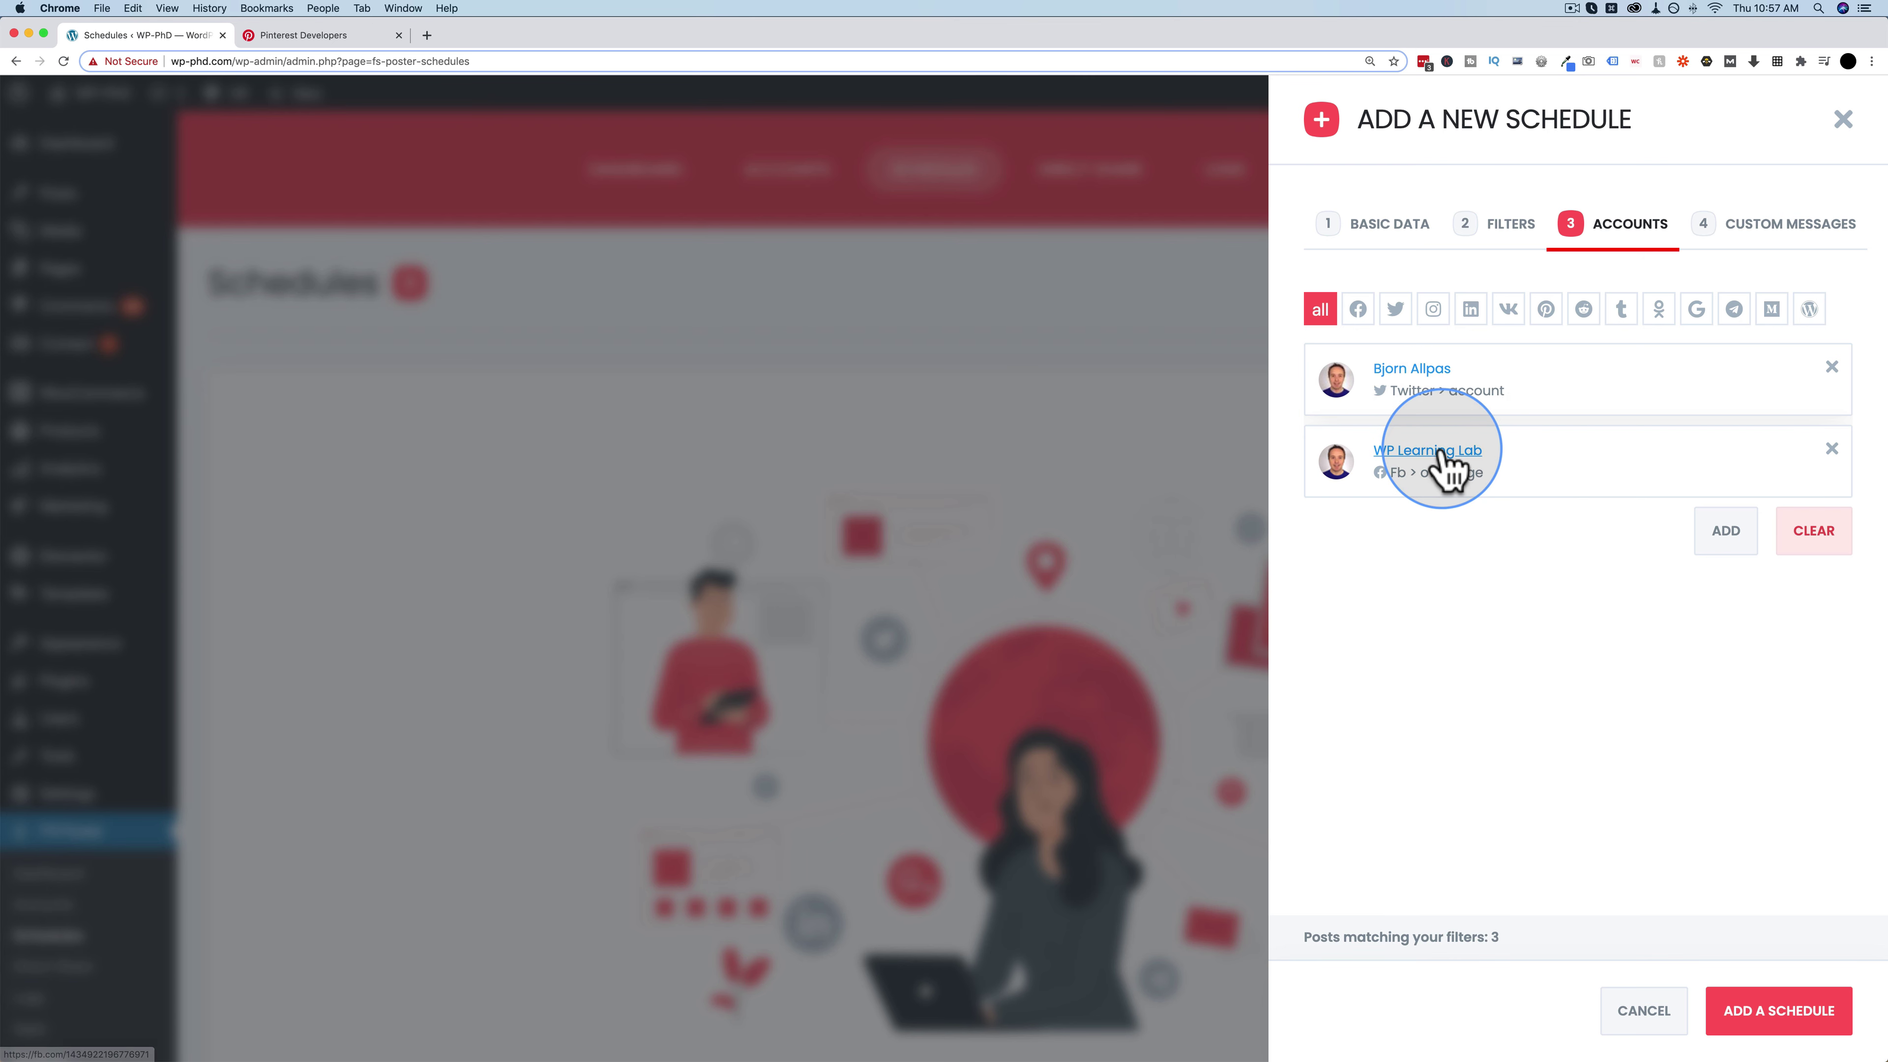
Remove the Facebook page from the schedule's accounts and add it back.
click(1831, 448)
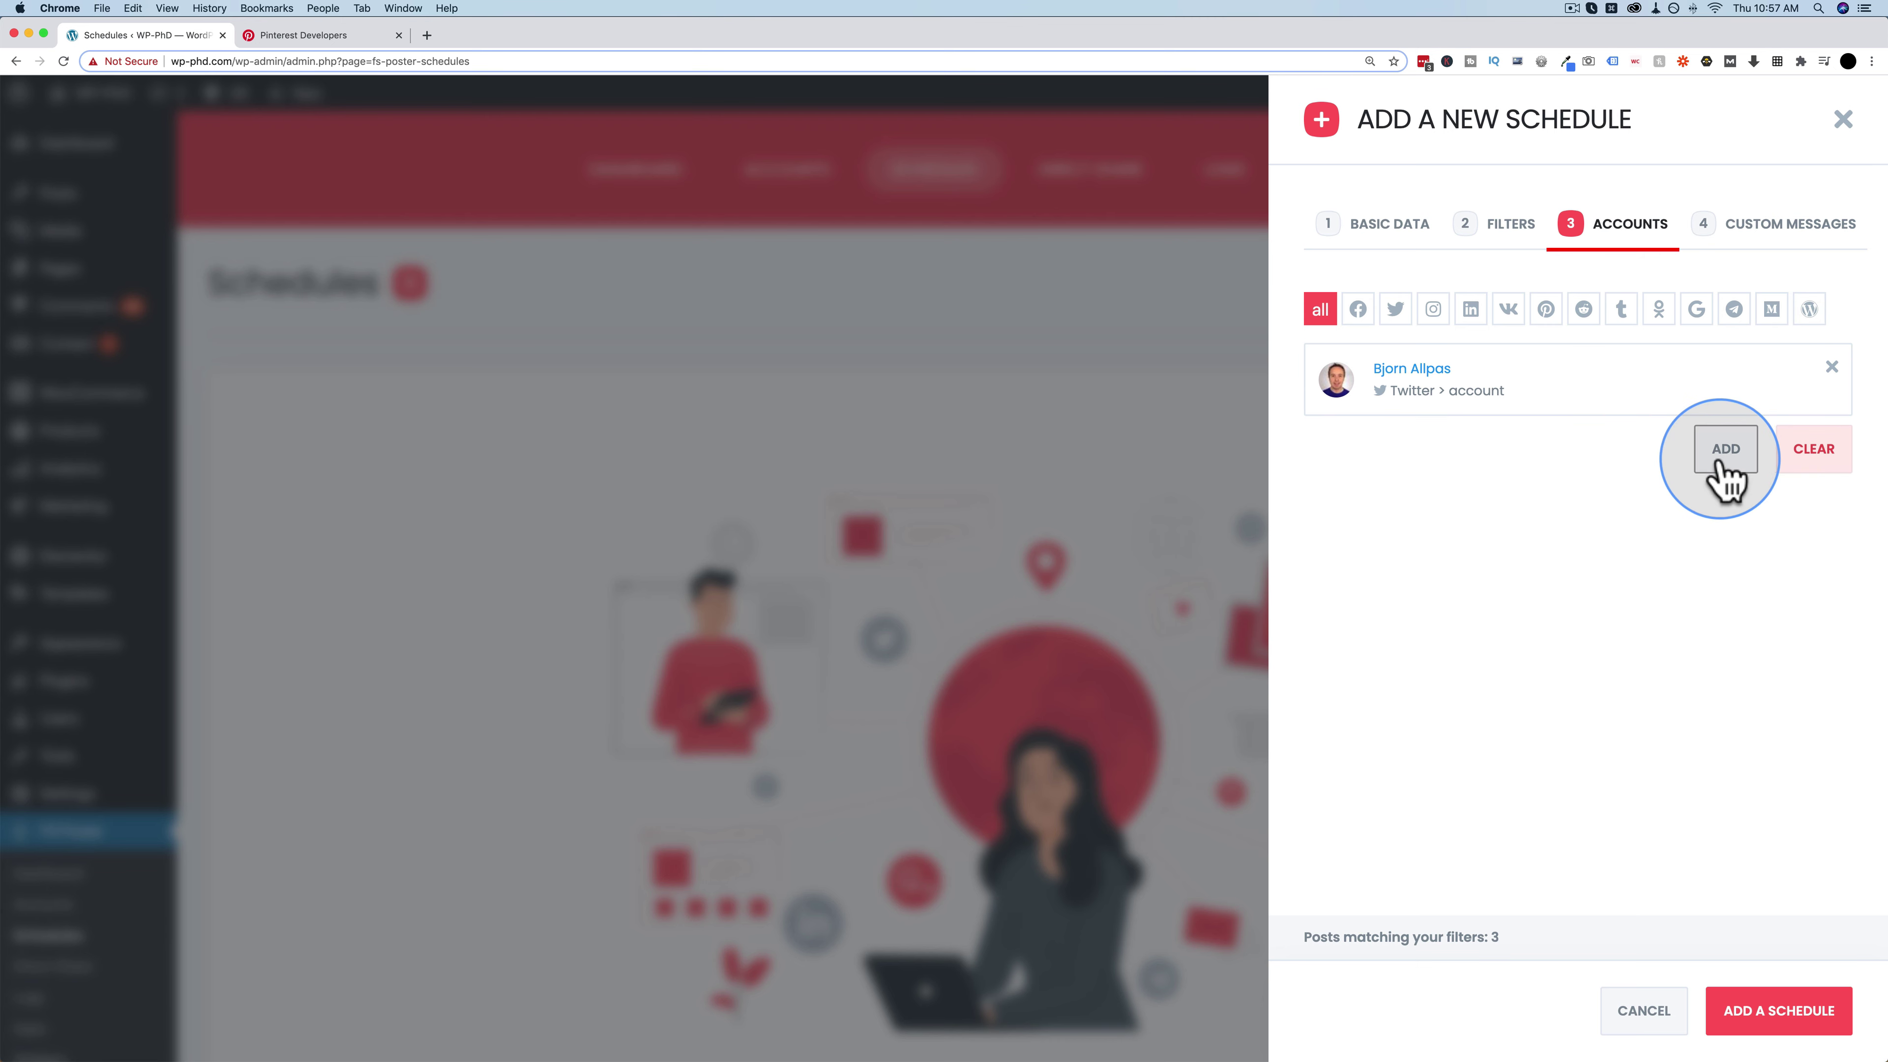
click(1726, 452)
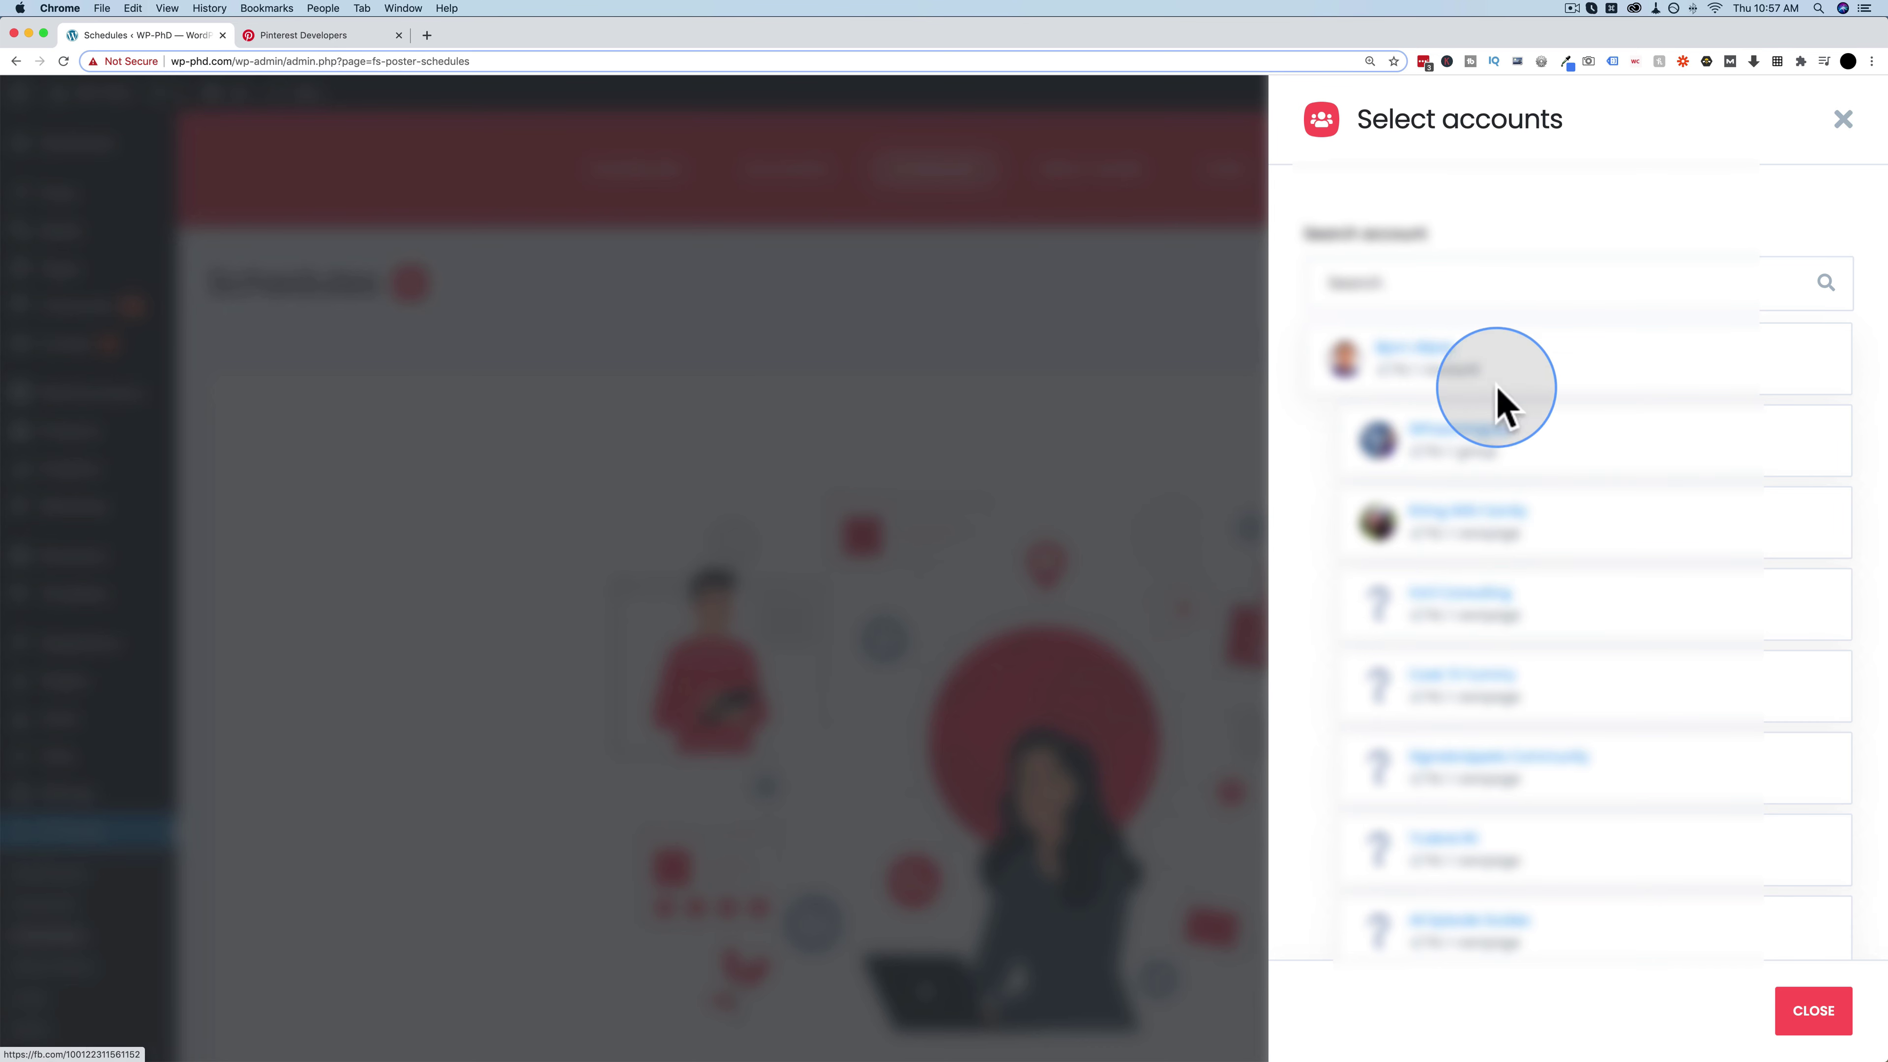
scroll(1535, 684, down, 6)
scroll(1531, 684, down, 10)
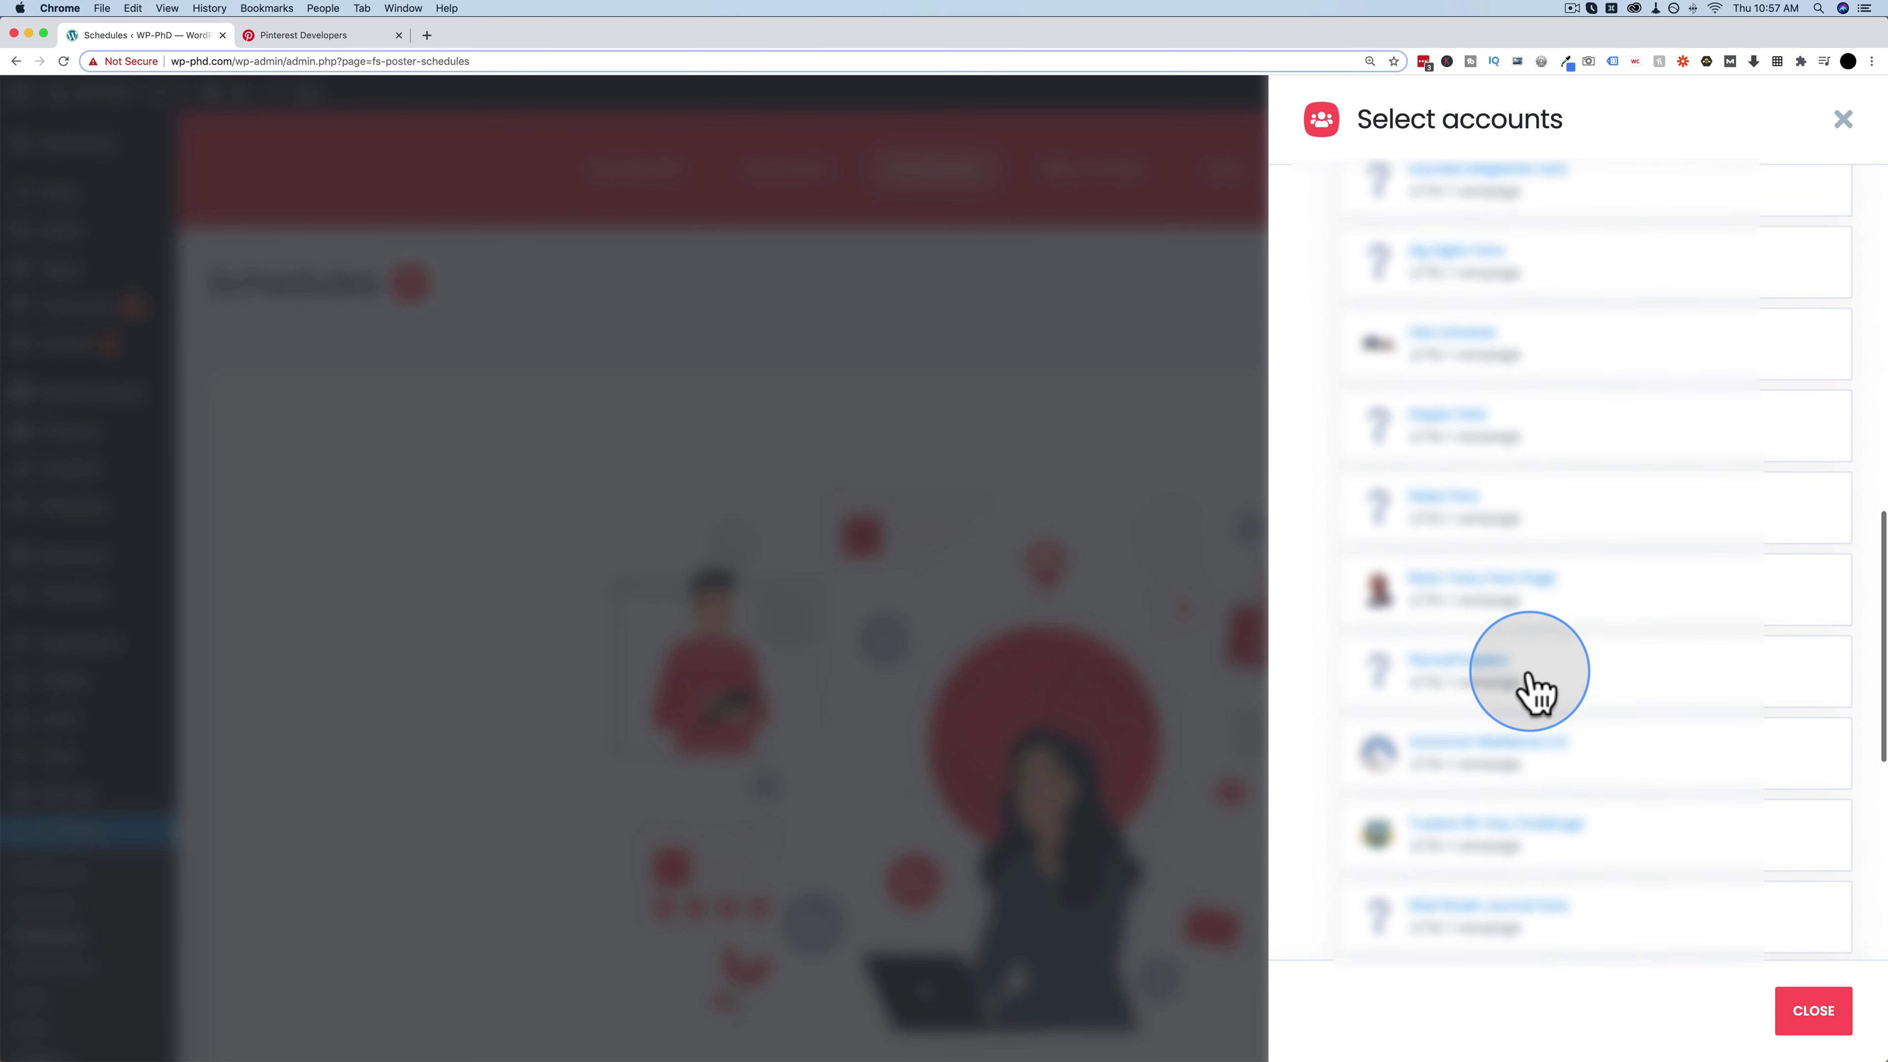
click(1530, 572)
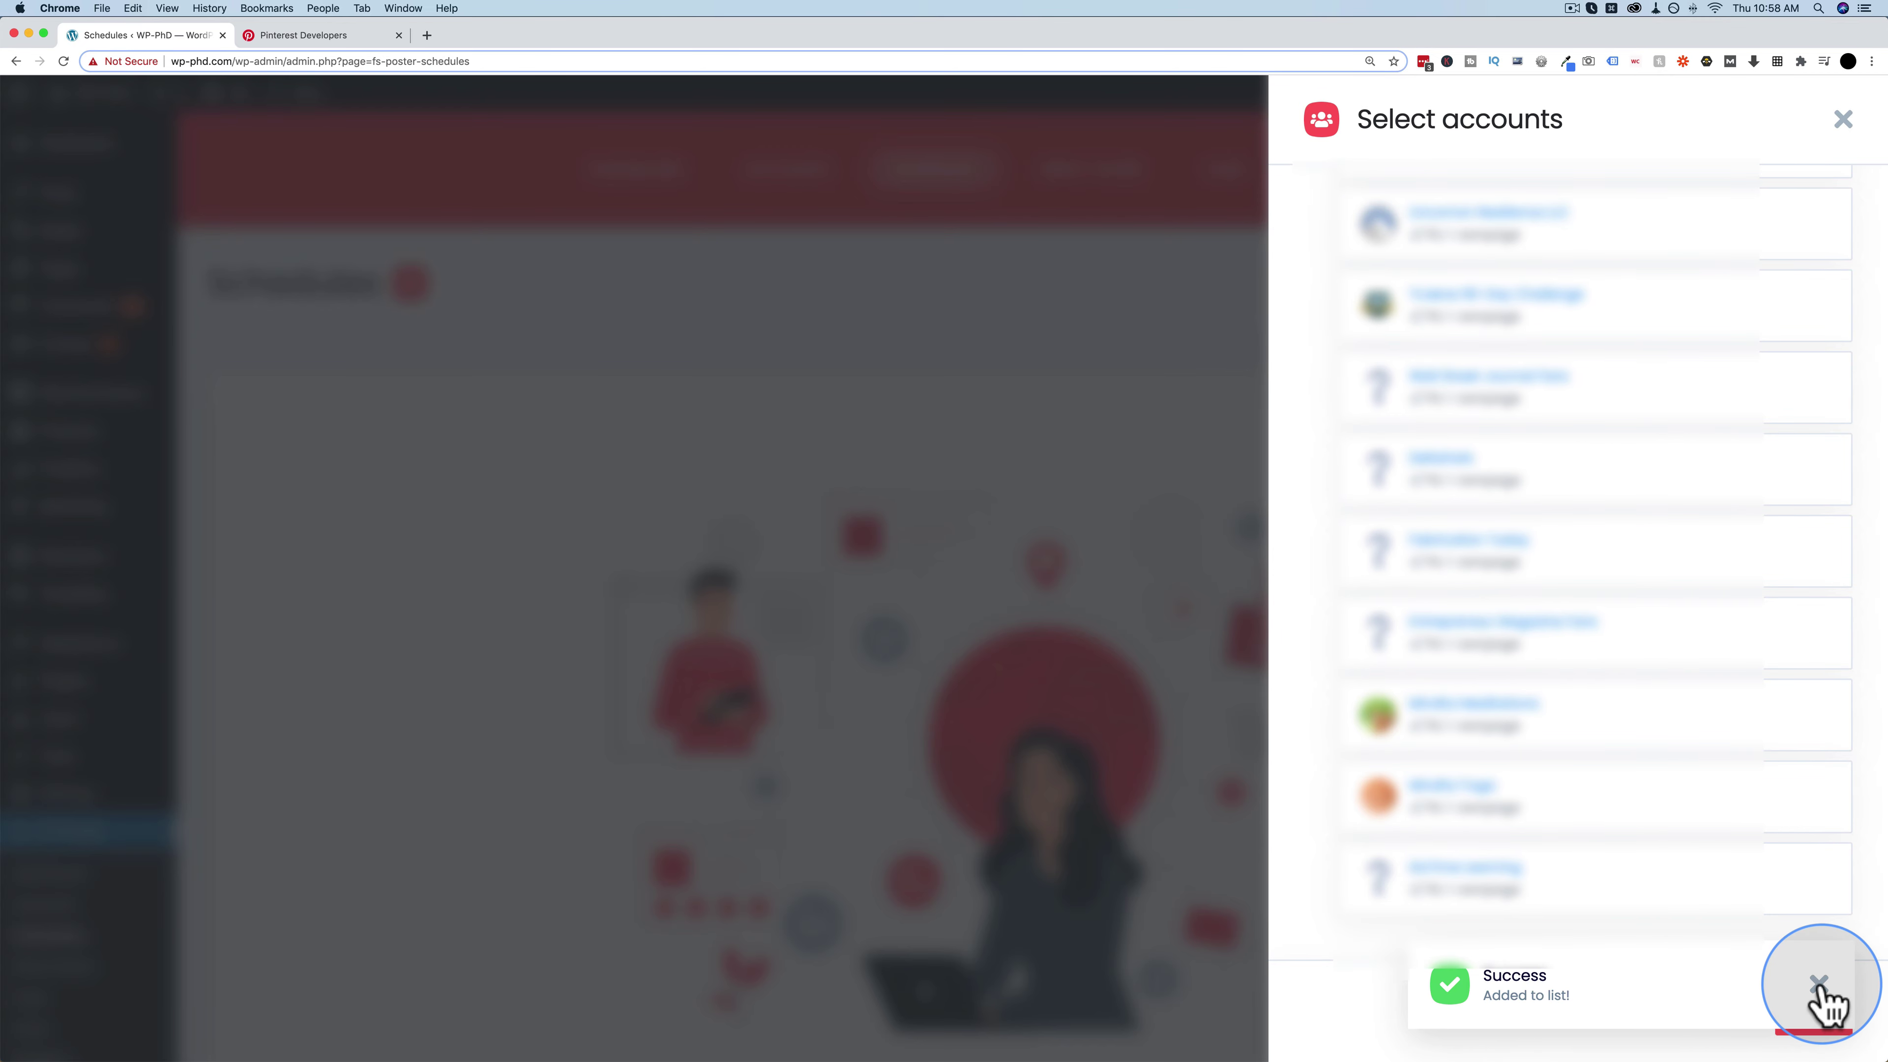
click(1843, 119)
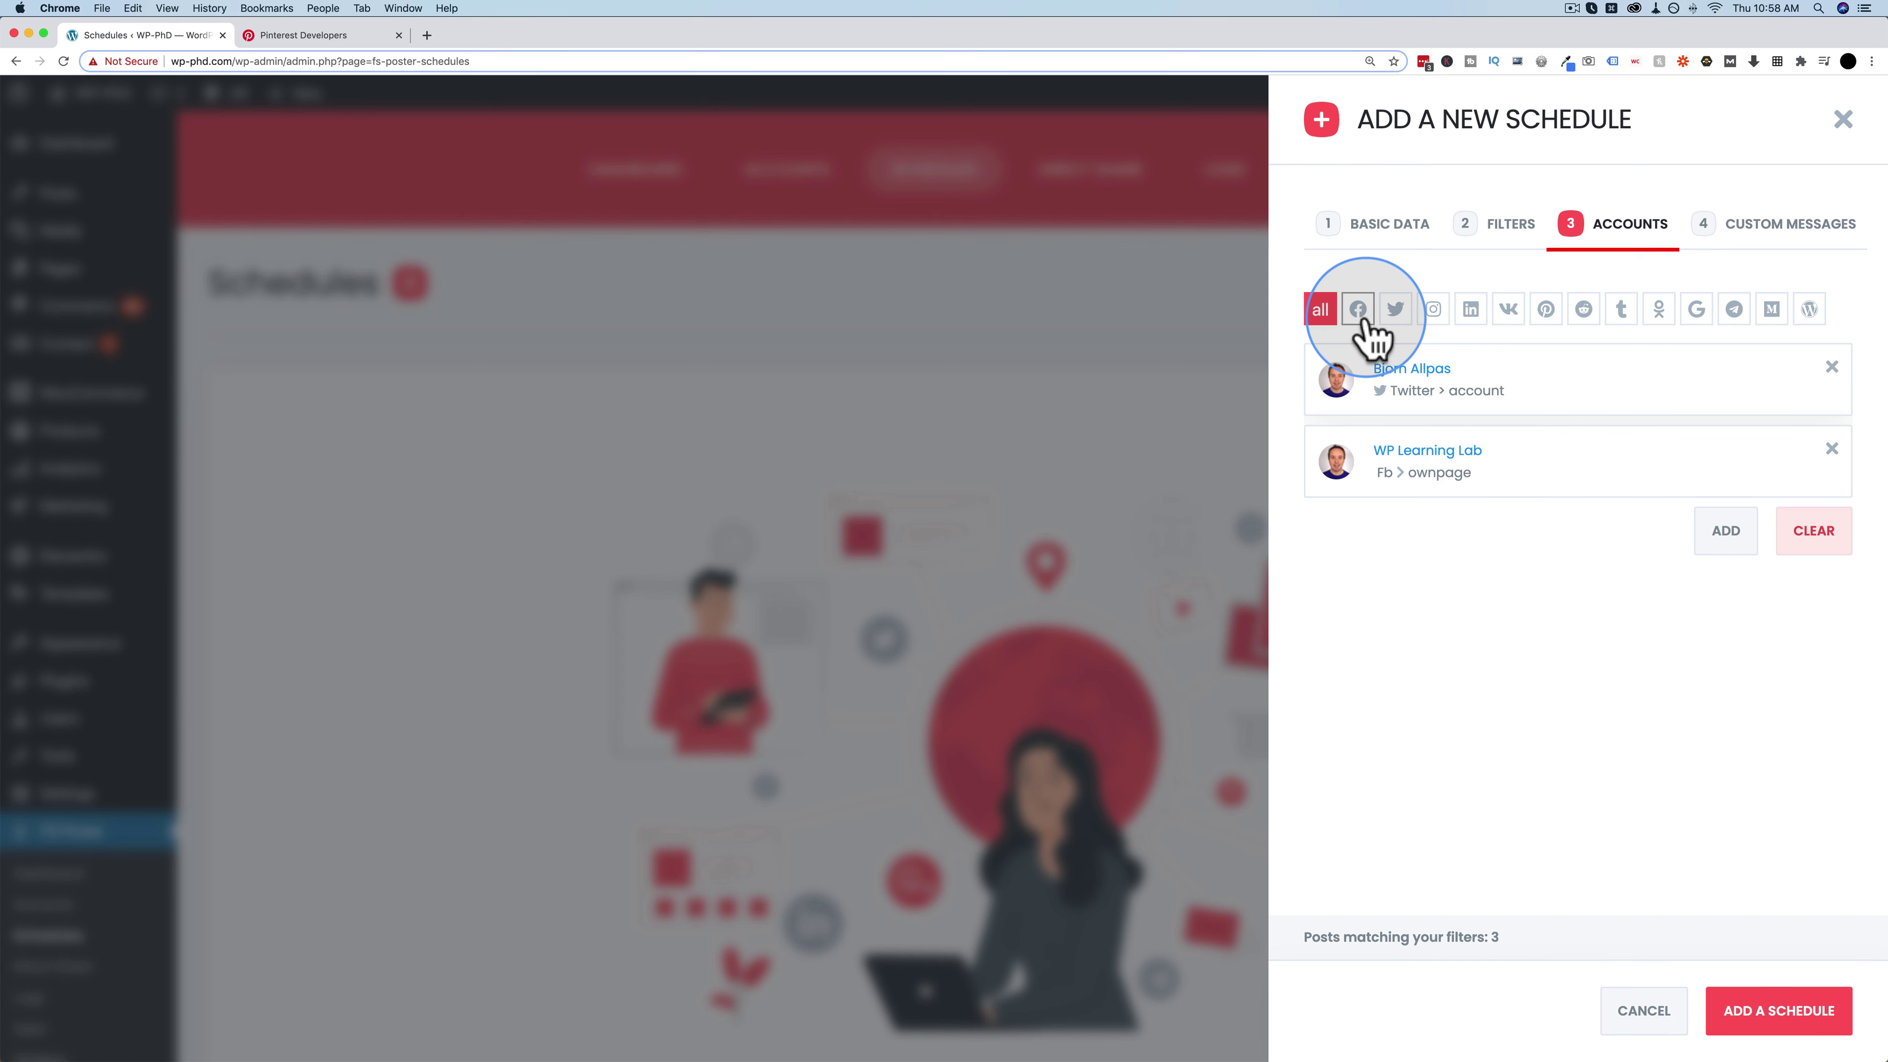
Filter the account list by Facebook, Twitter and WordPress, then save the schedule.
click(1358, 311)
click(1395, 312)
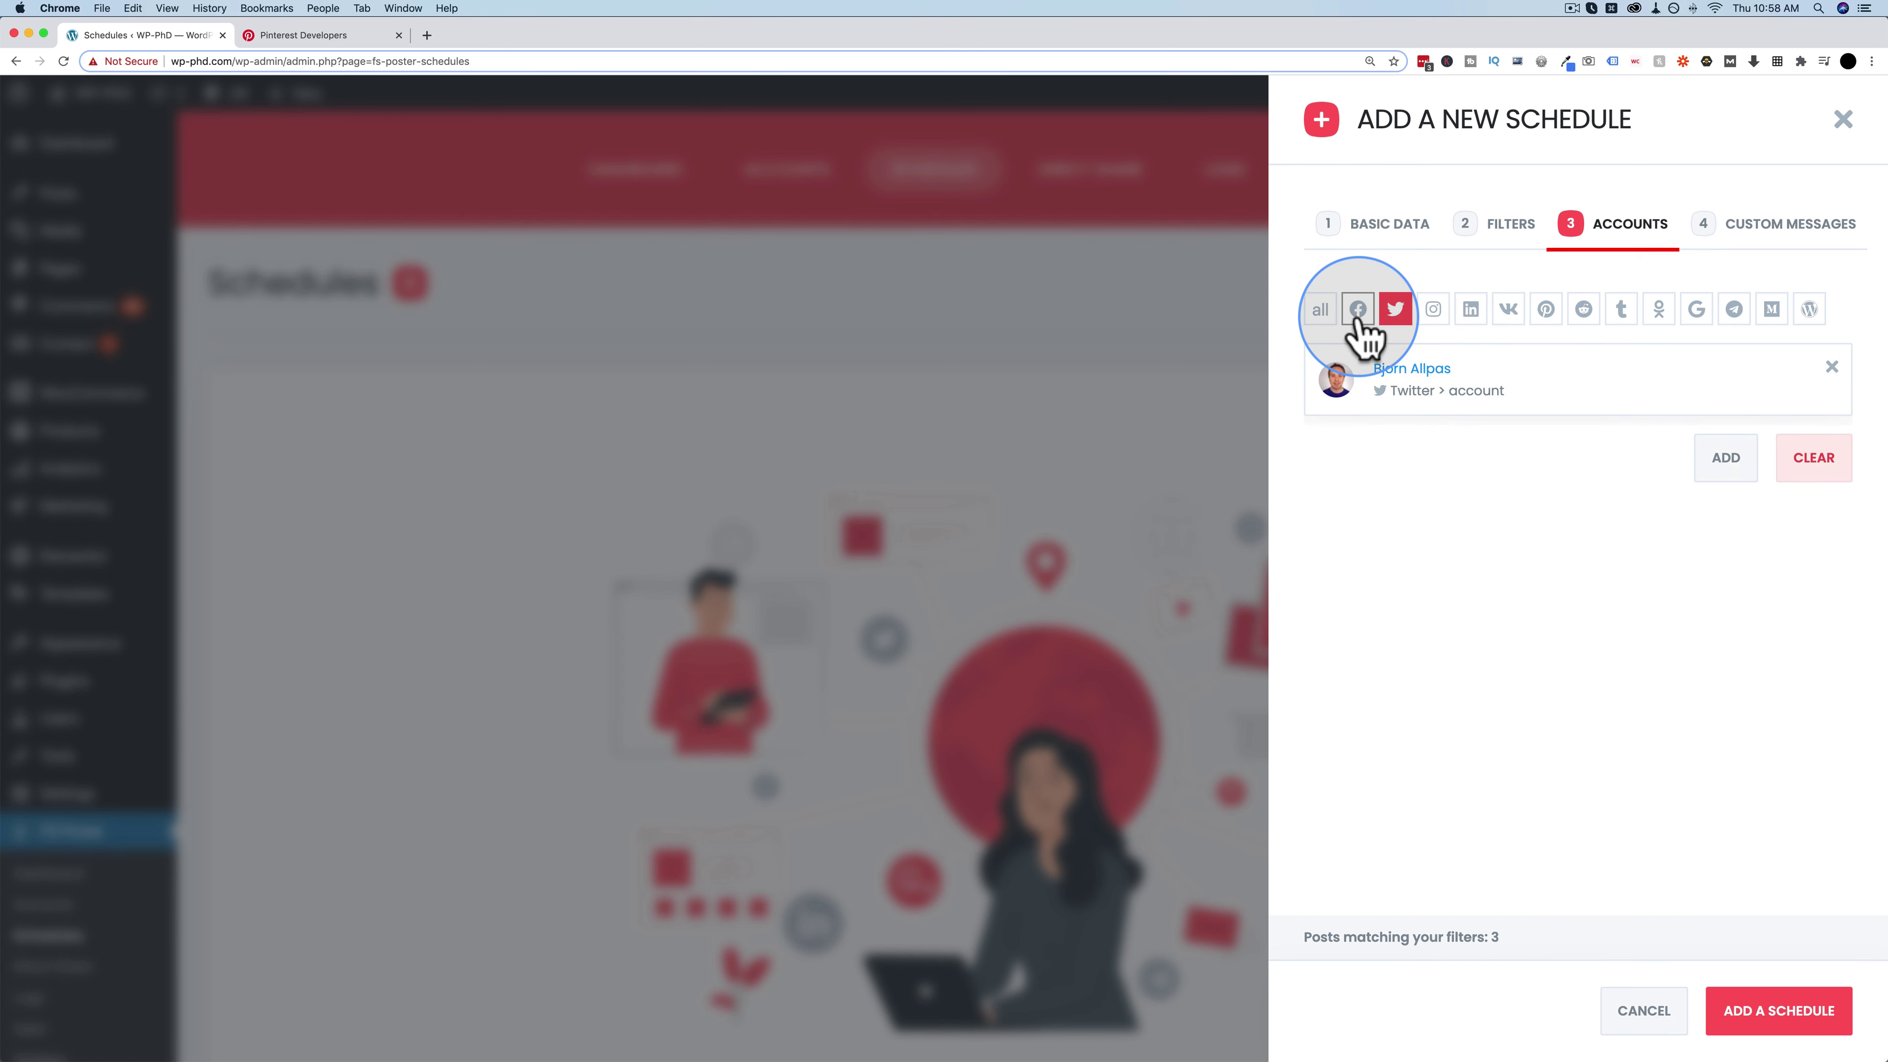
click(1358, 311)
click(1395, 311)
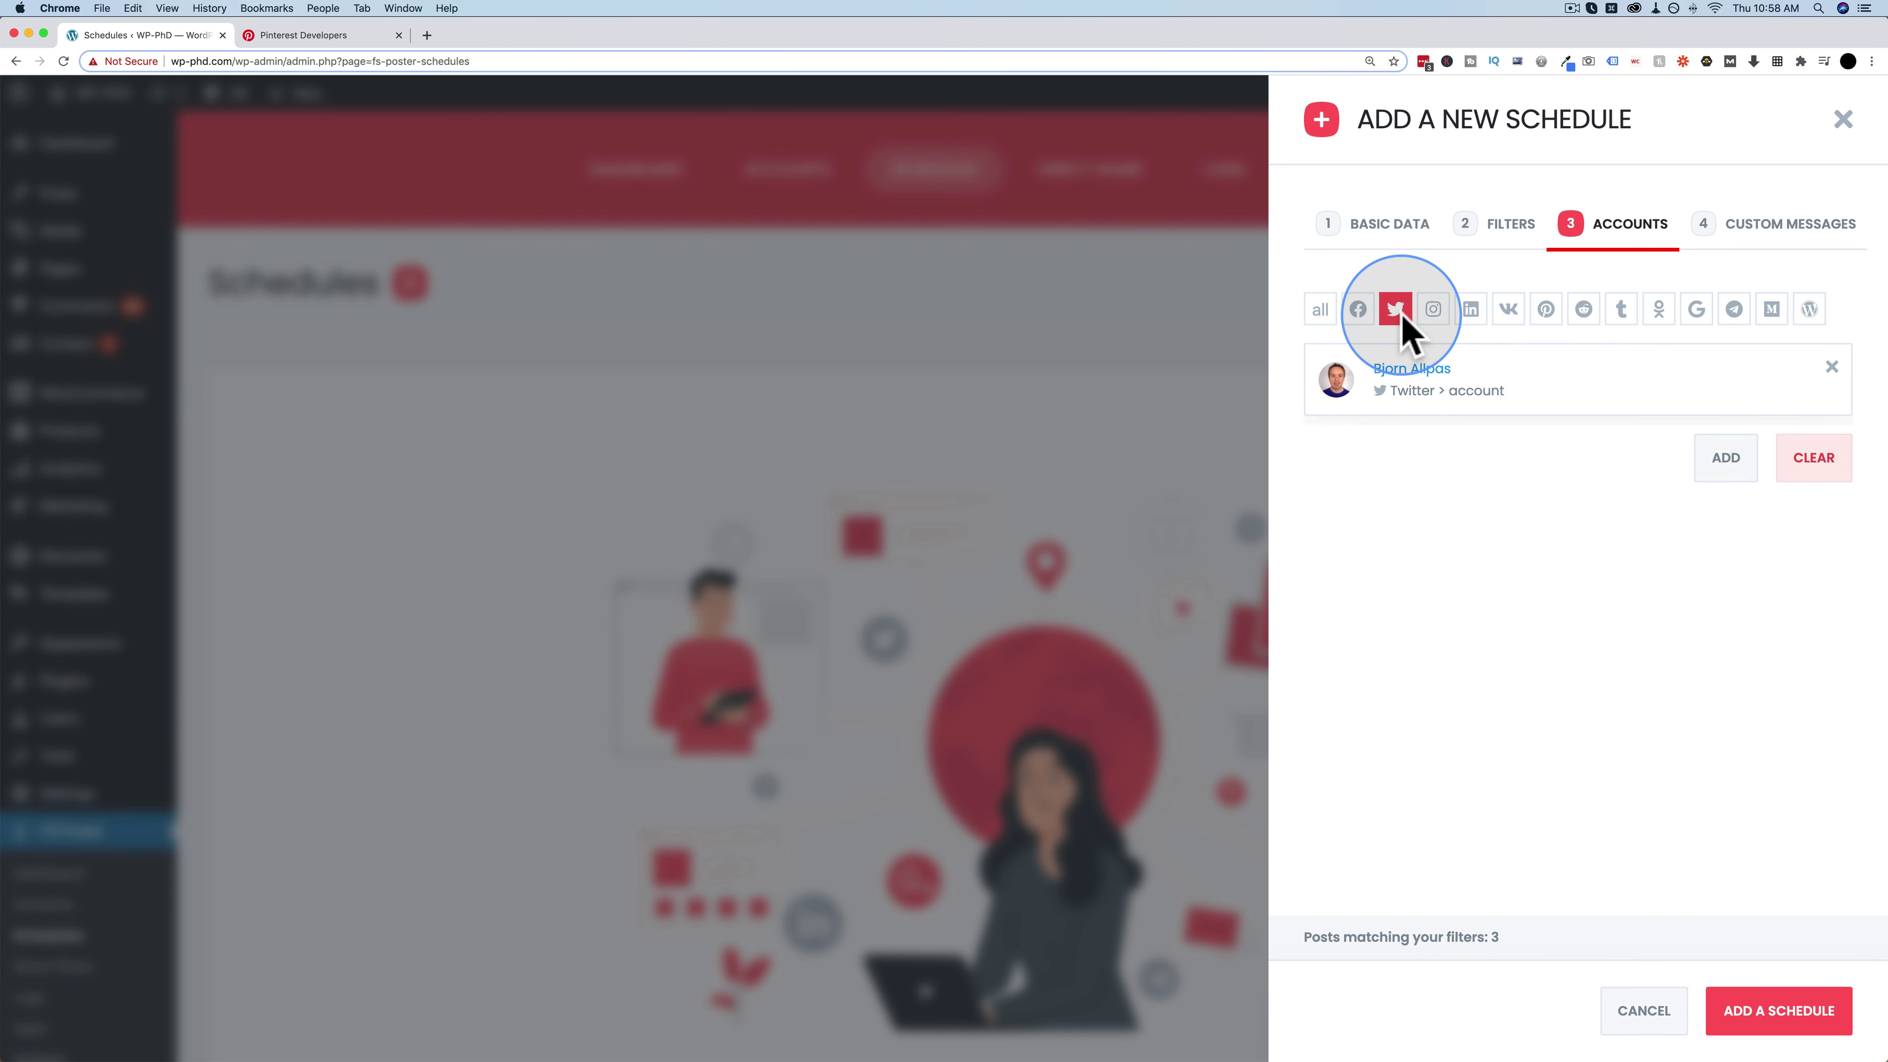
click(1335, 309)
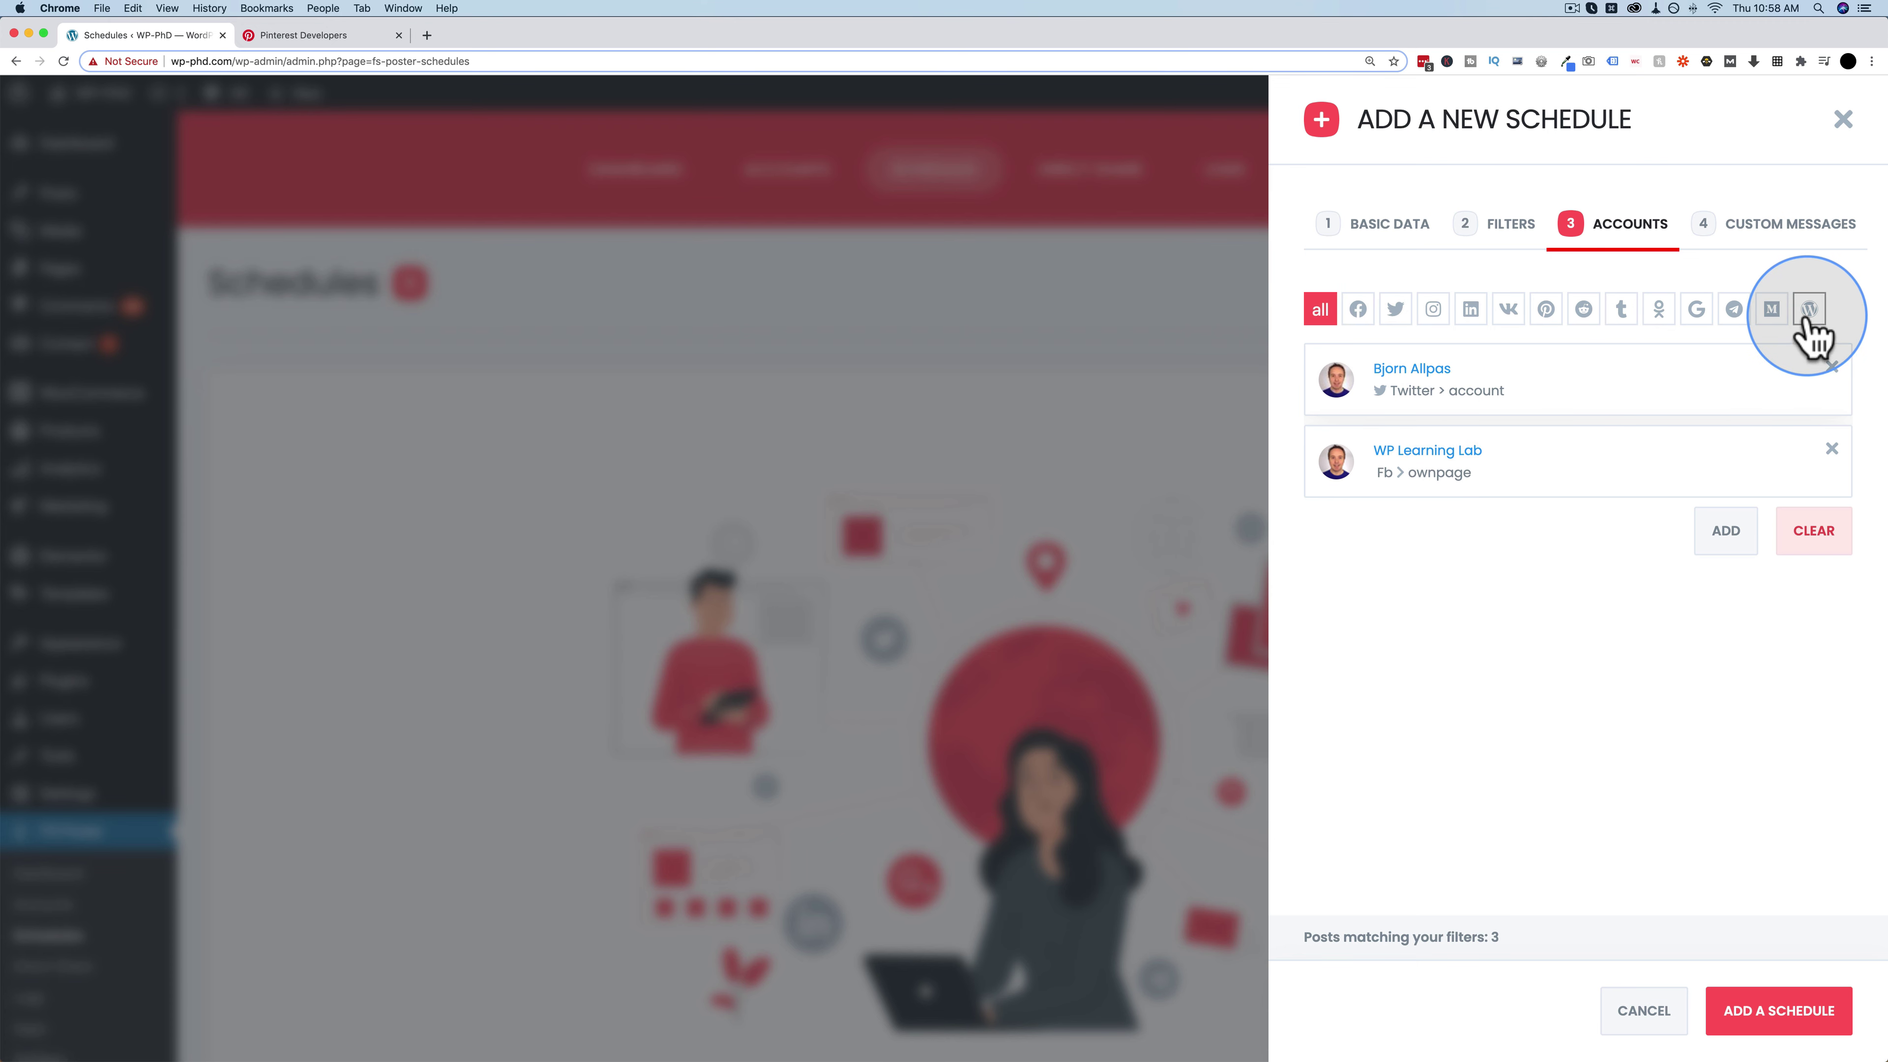
click(1809, 308)
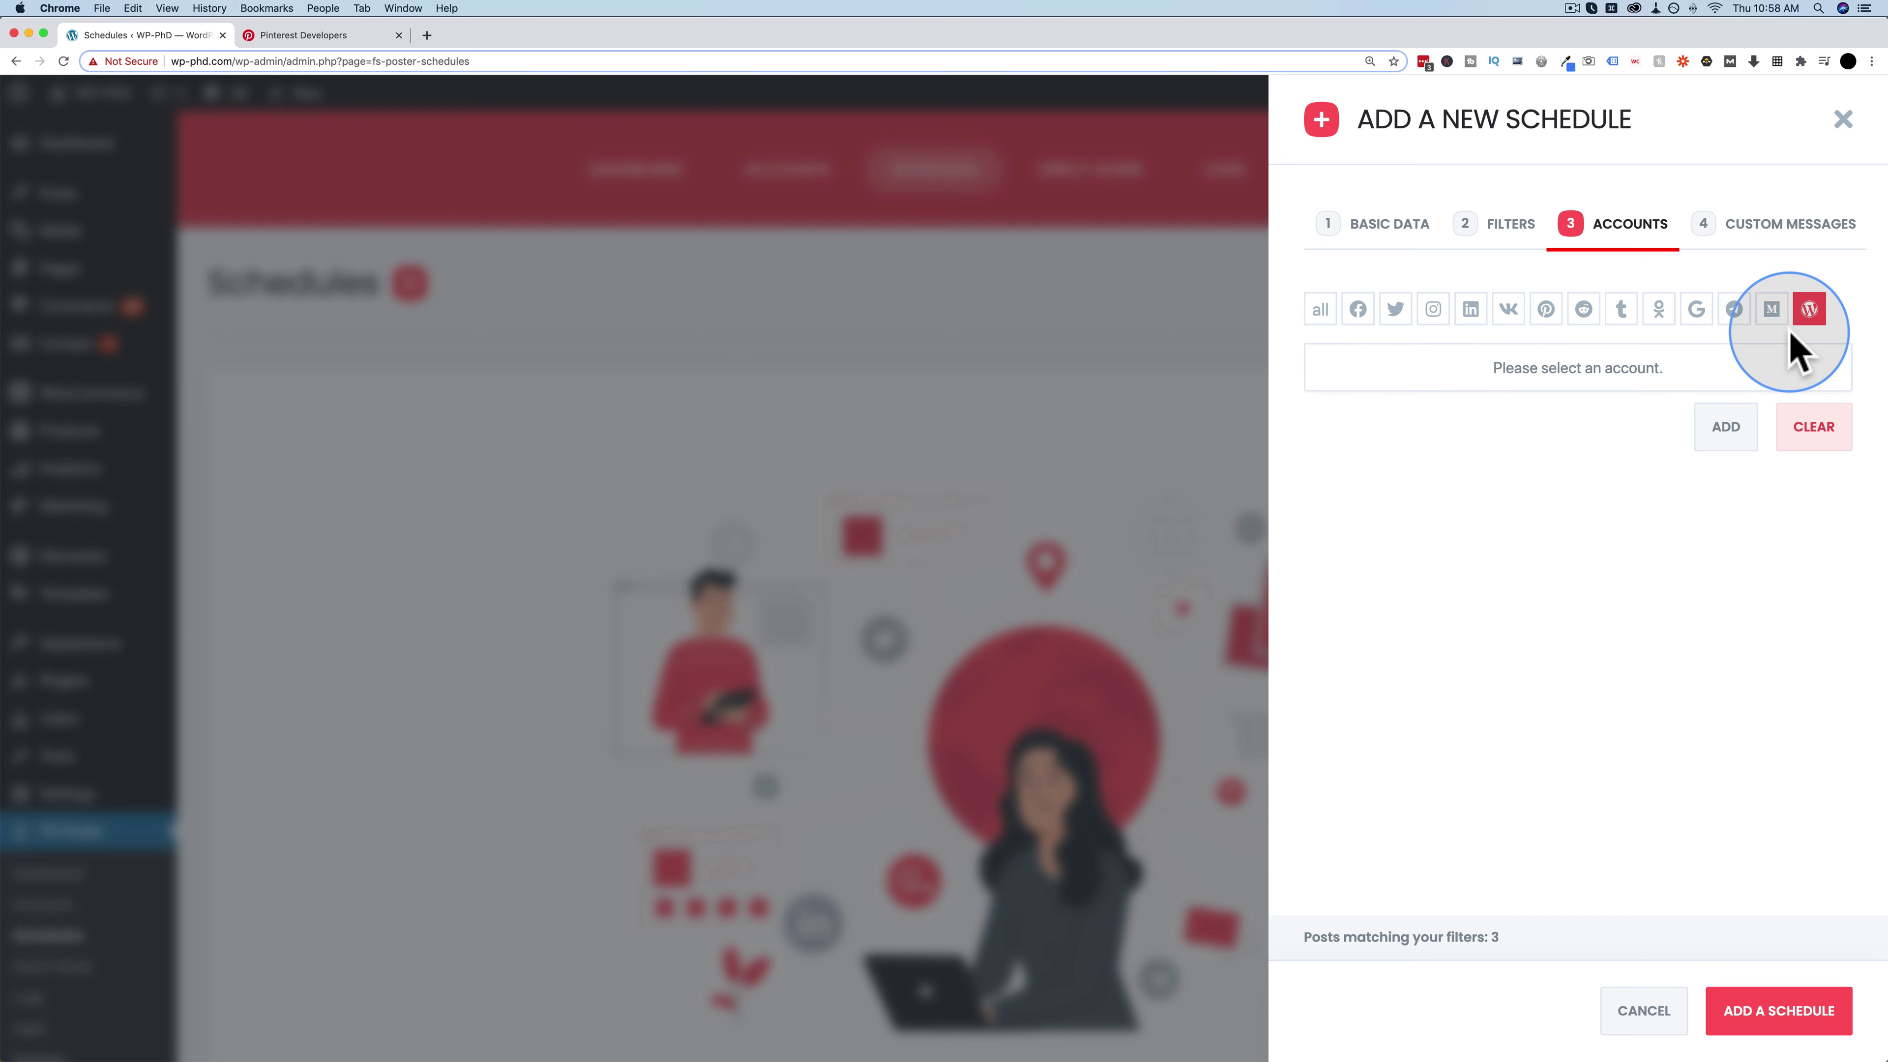
click(1358, 309)
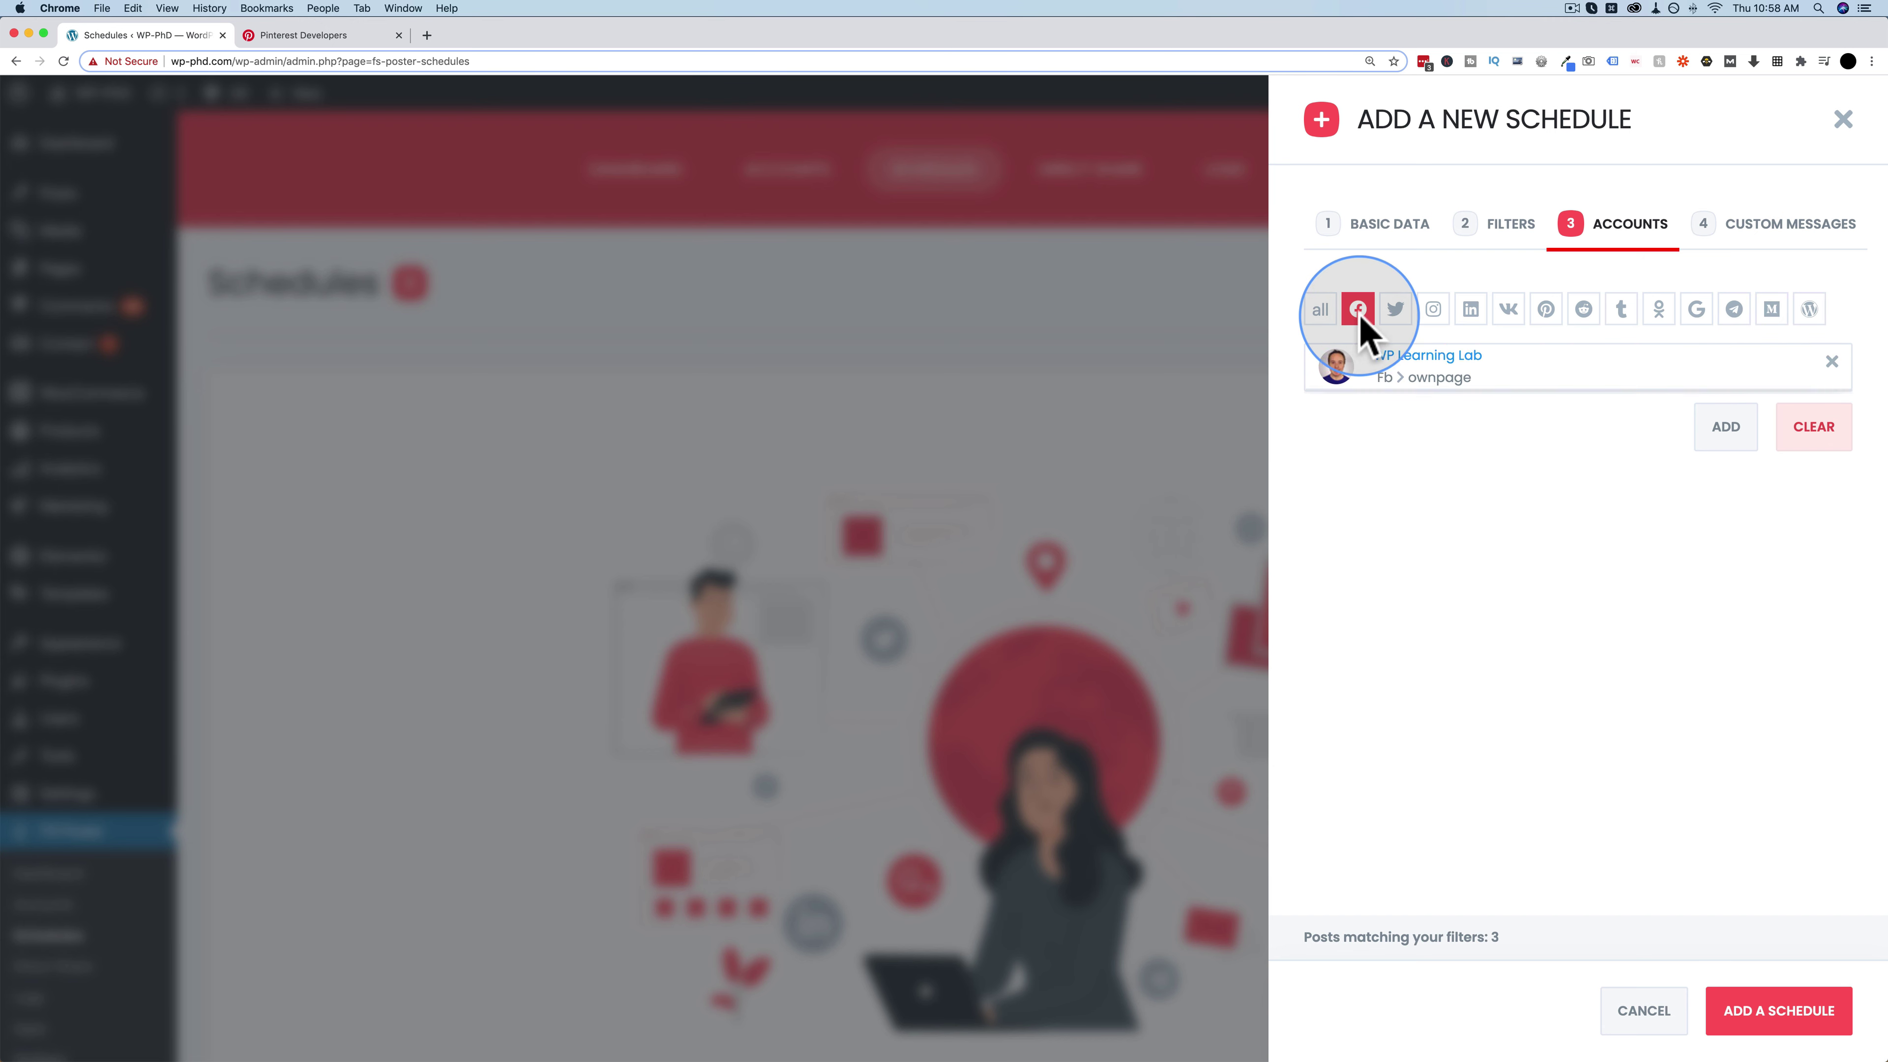
click(1320, 311)
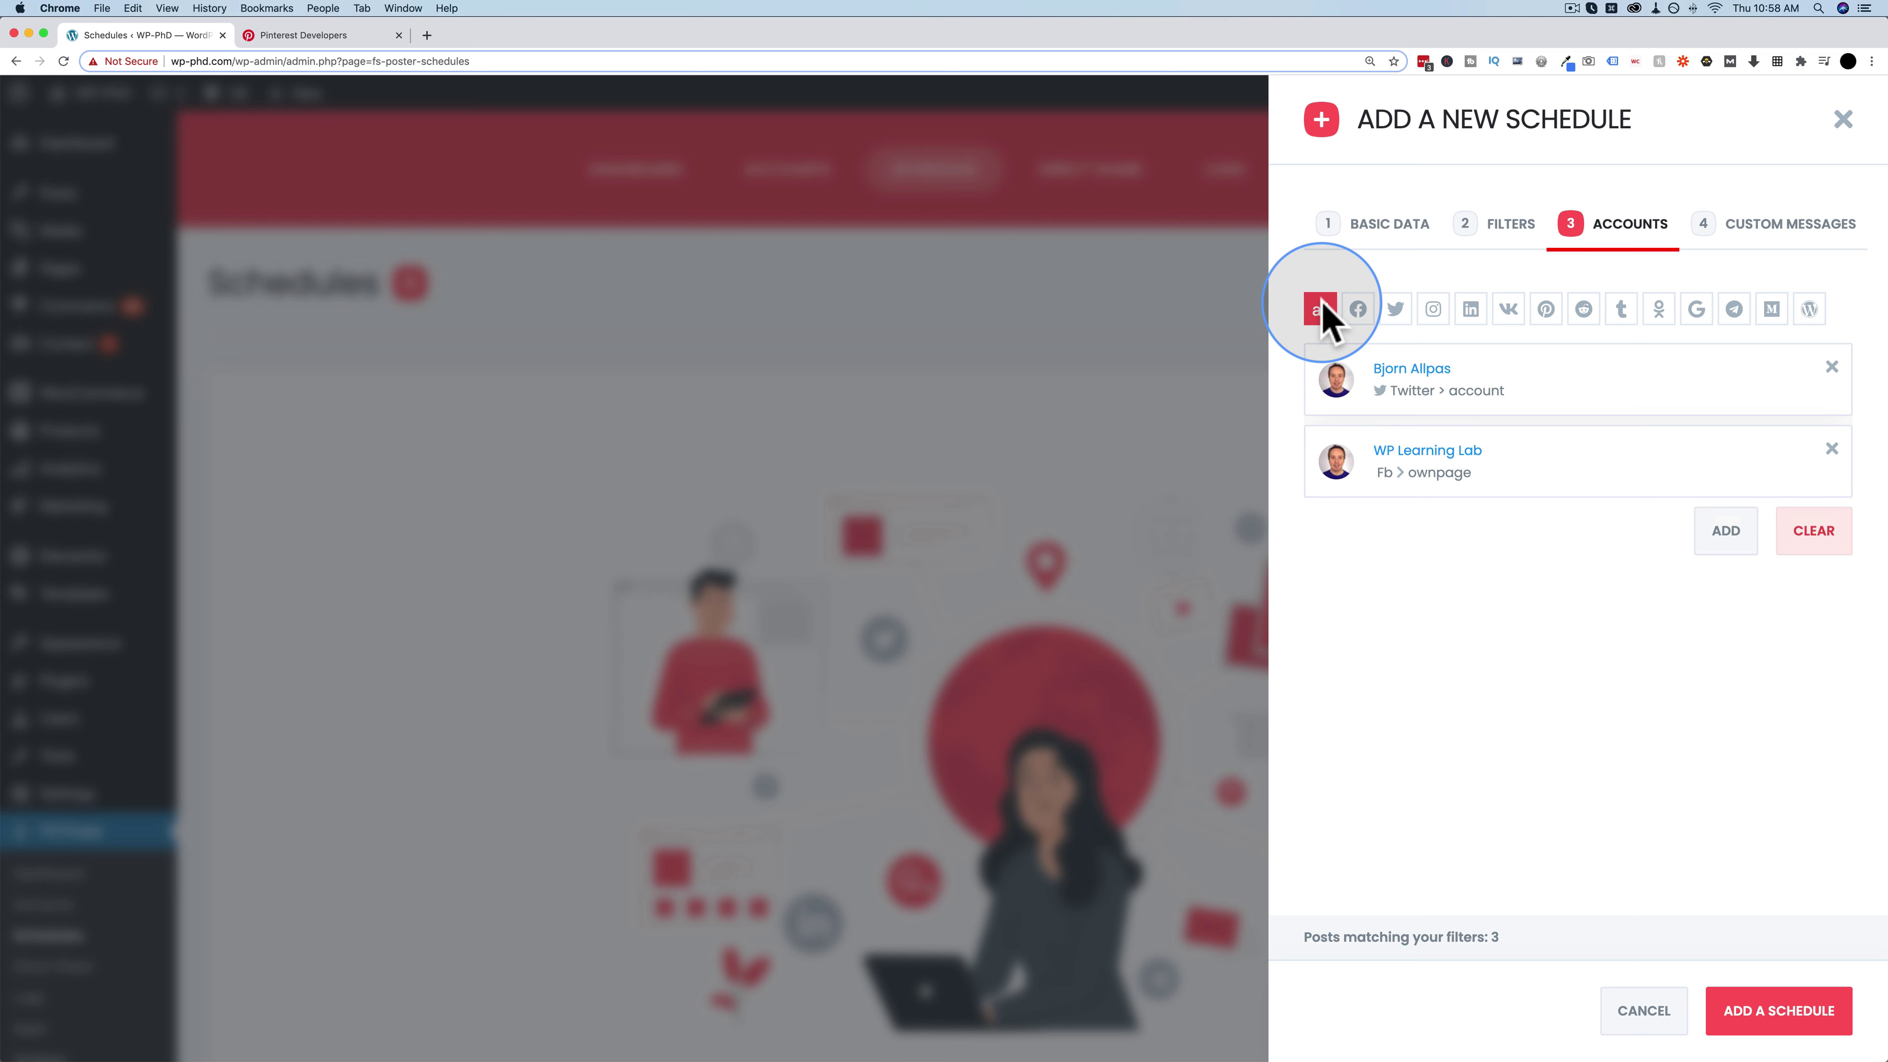
click(1773, 1013)
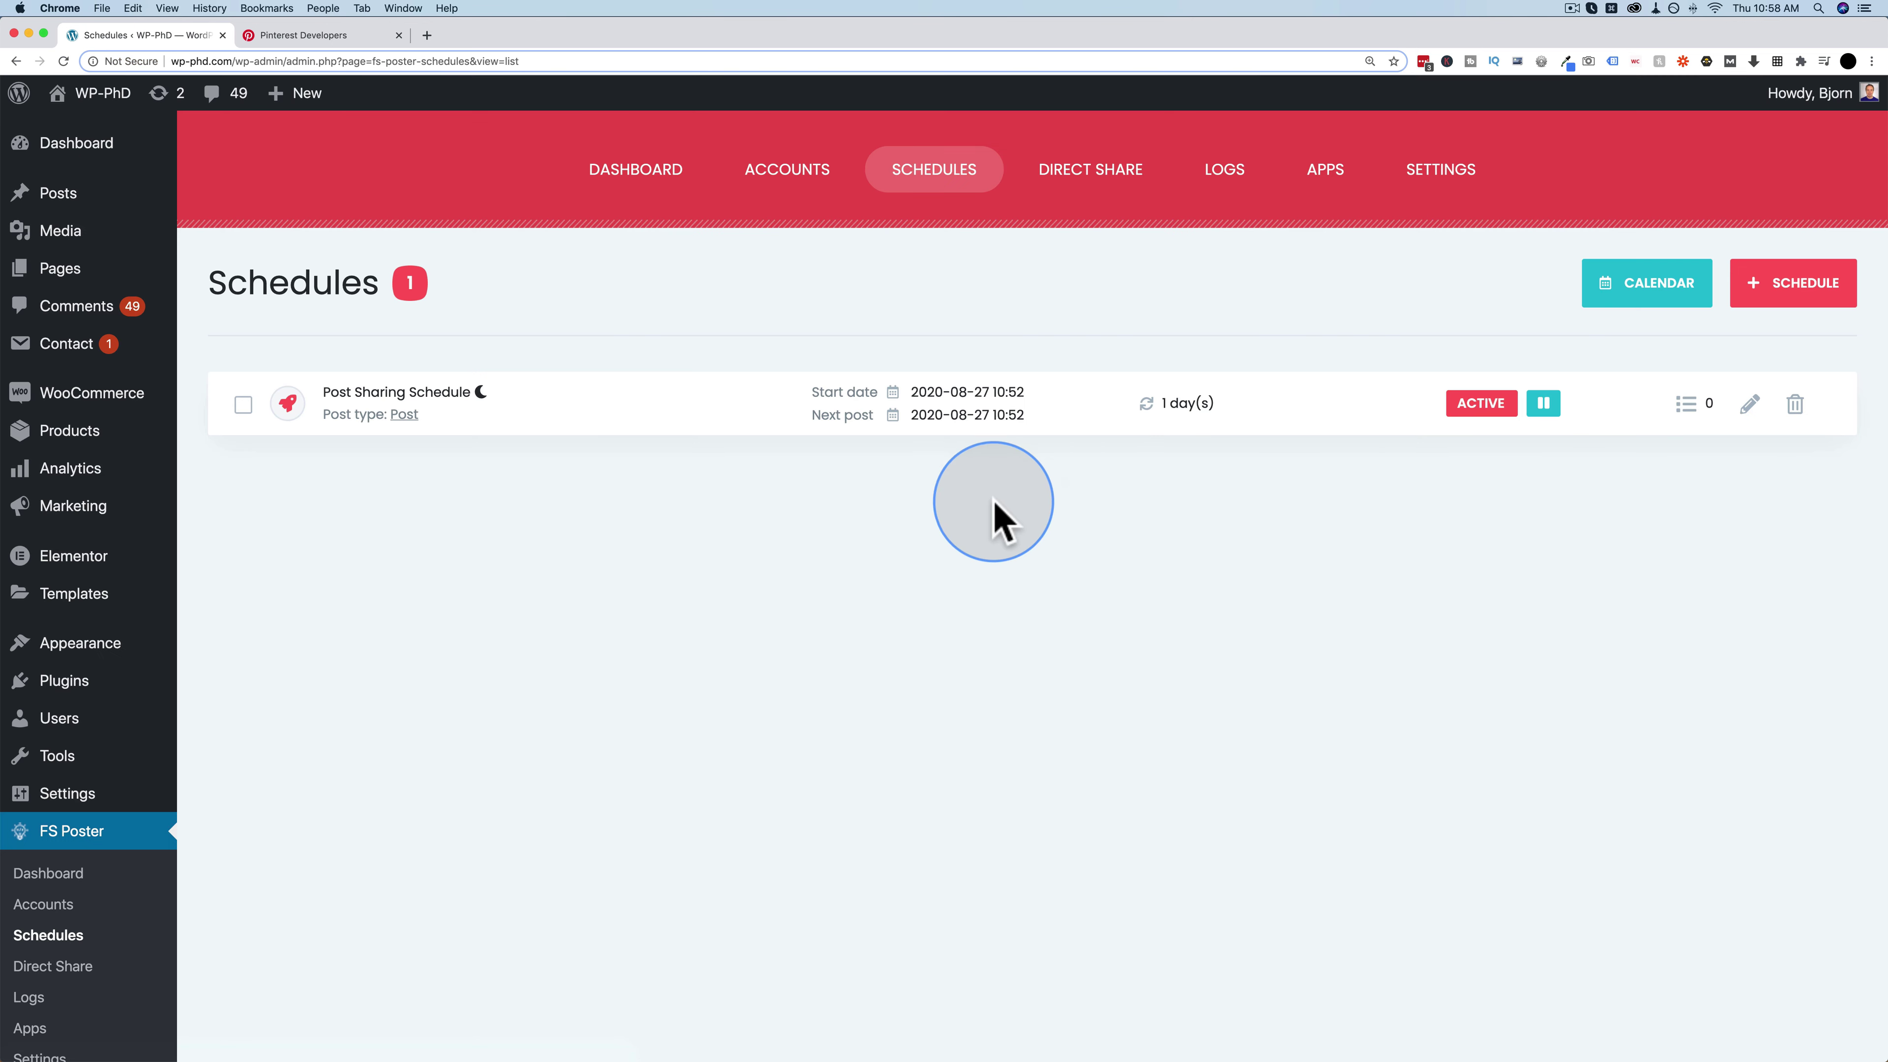
Edit the schedule's Facebook custom message to {title}, then {excerpt} on a new line, and save.
click(1755, 406)
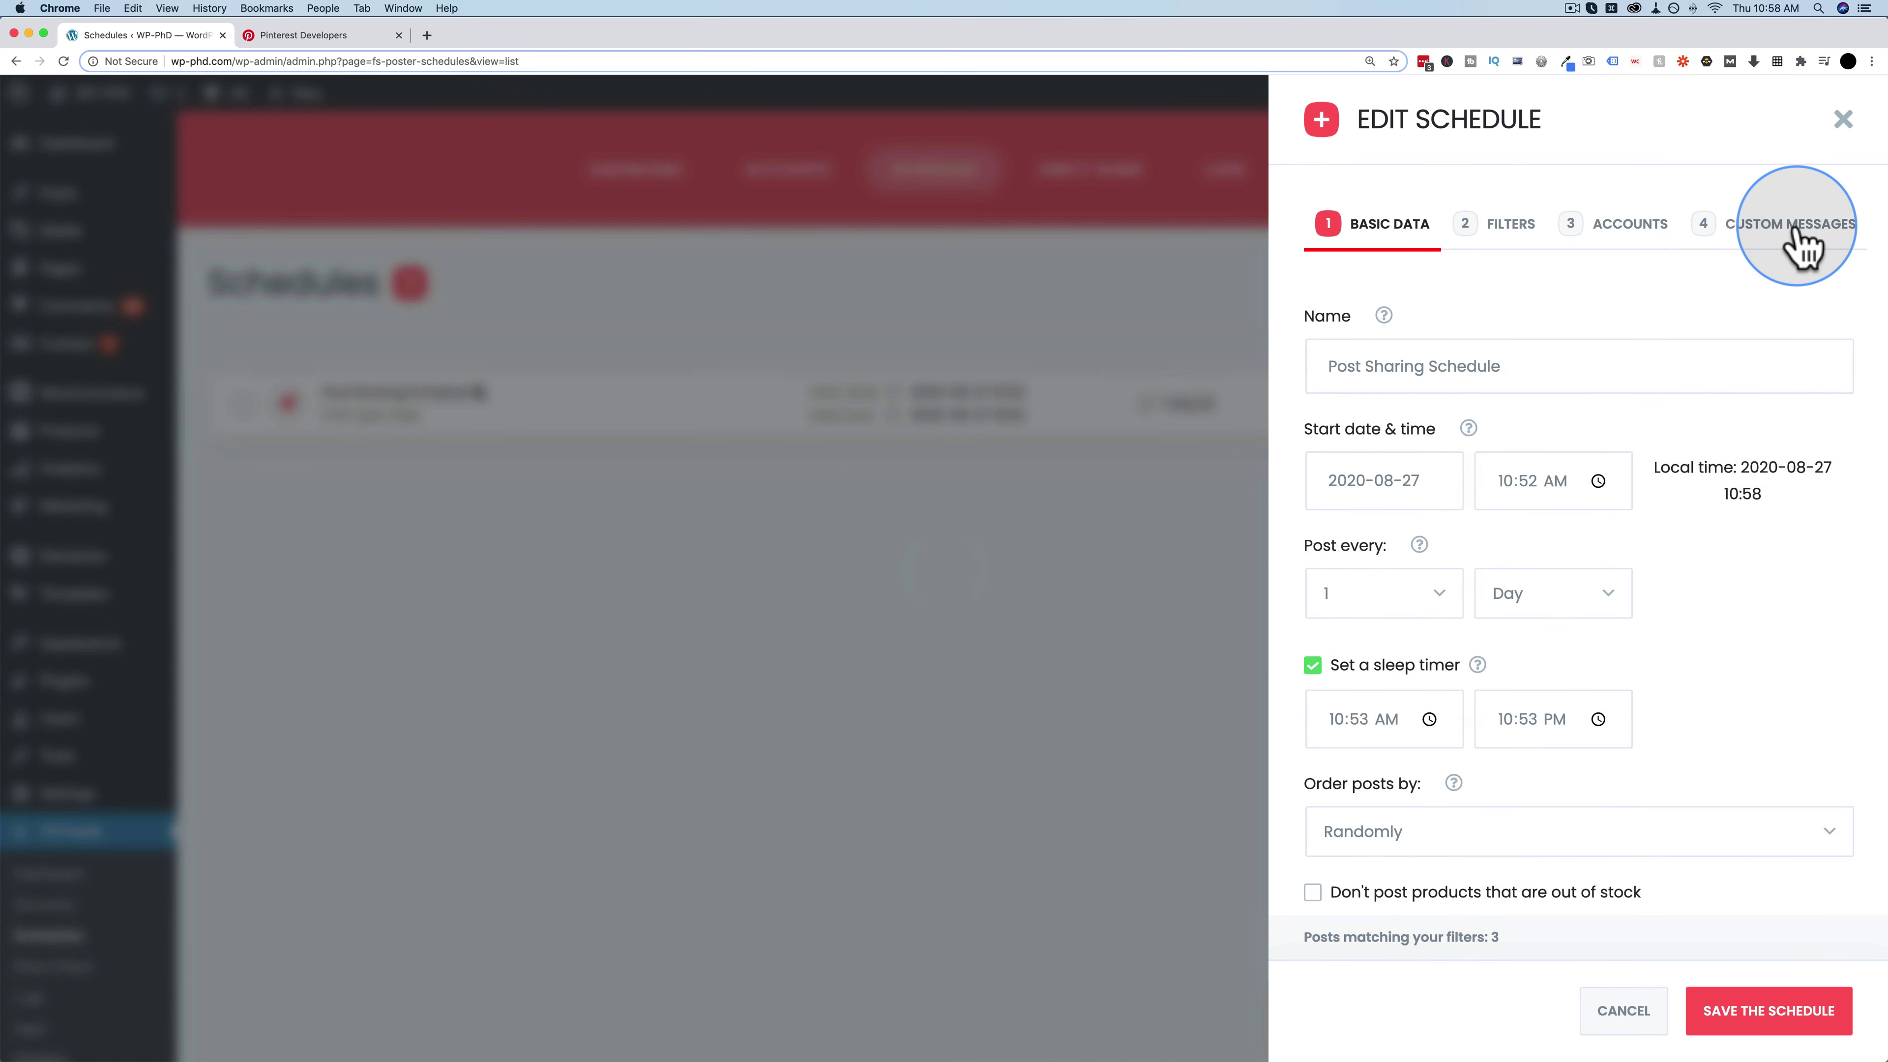
click(1802, 246)
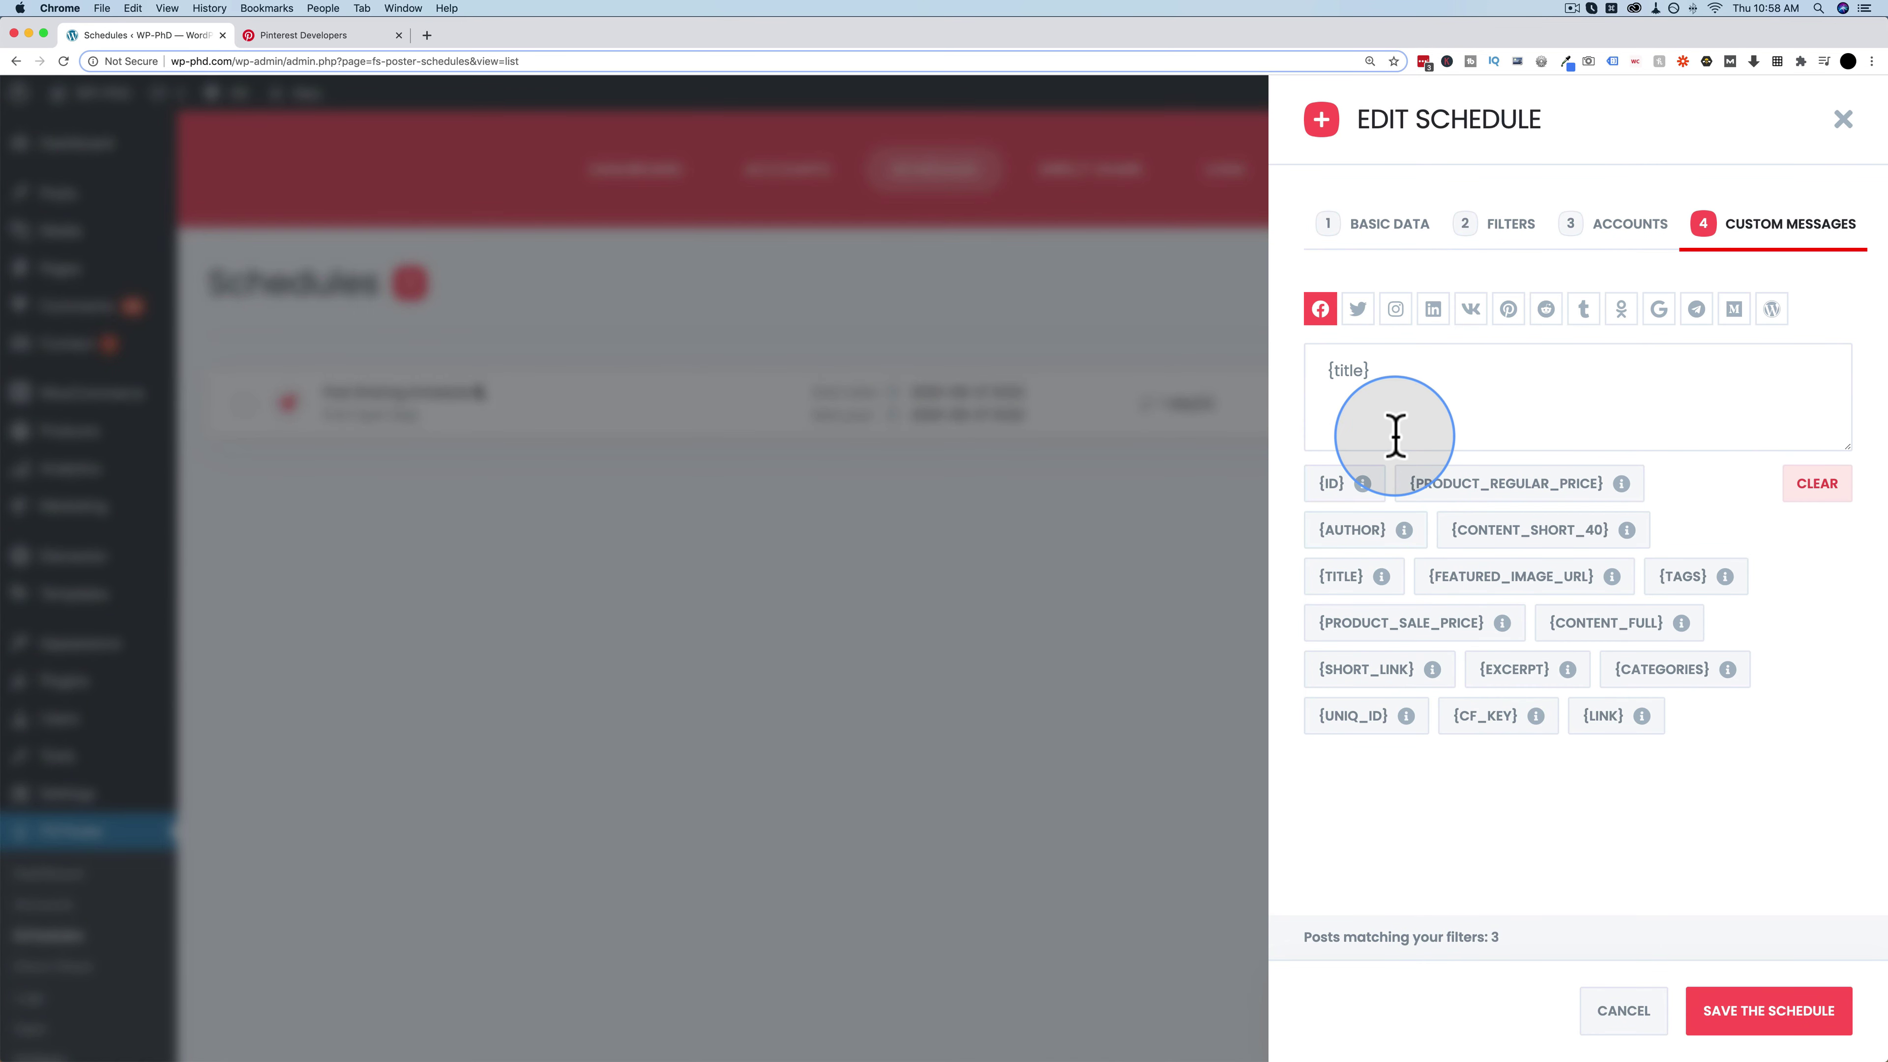
drag(1441, 371, 1311, 363)
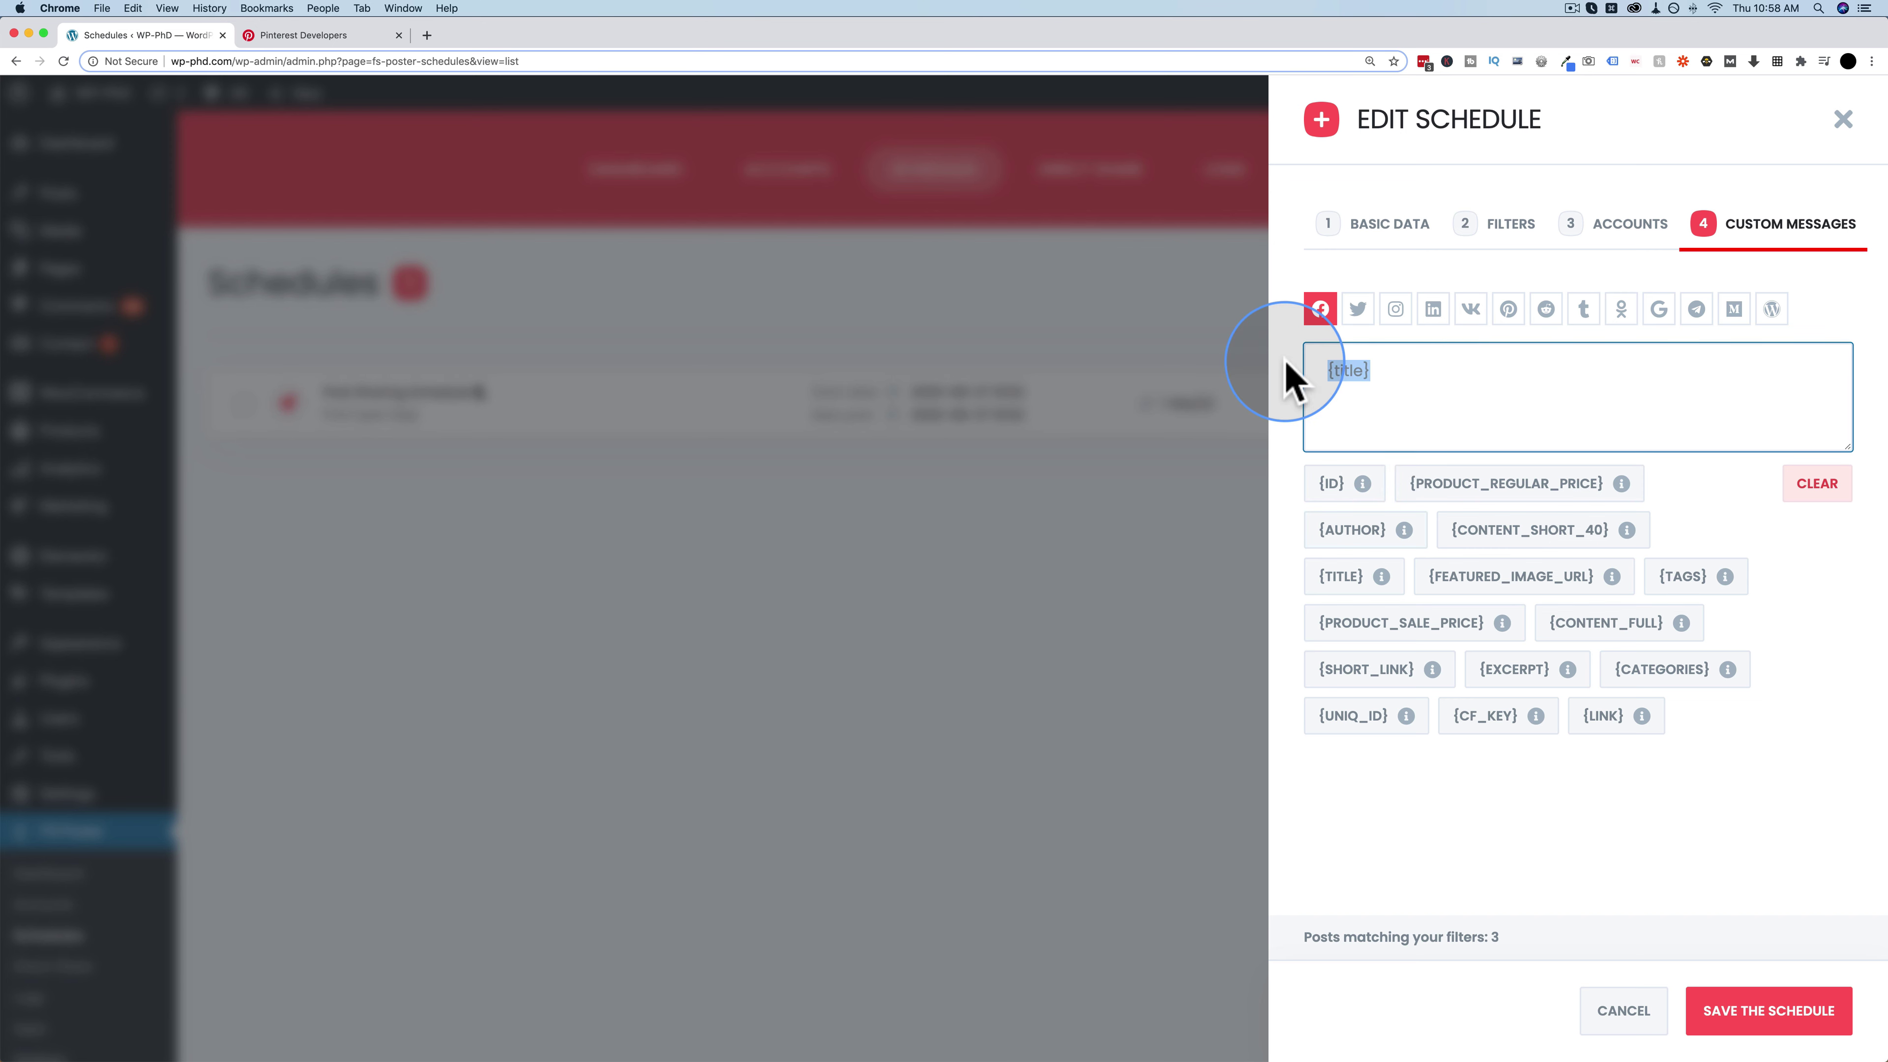
click(1294, 376)
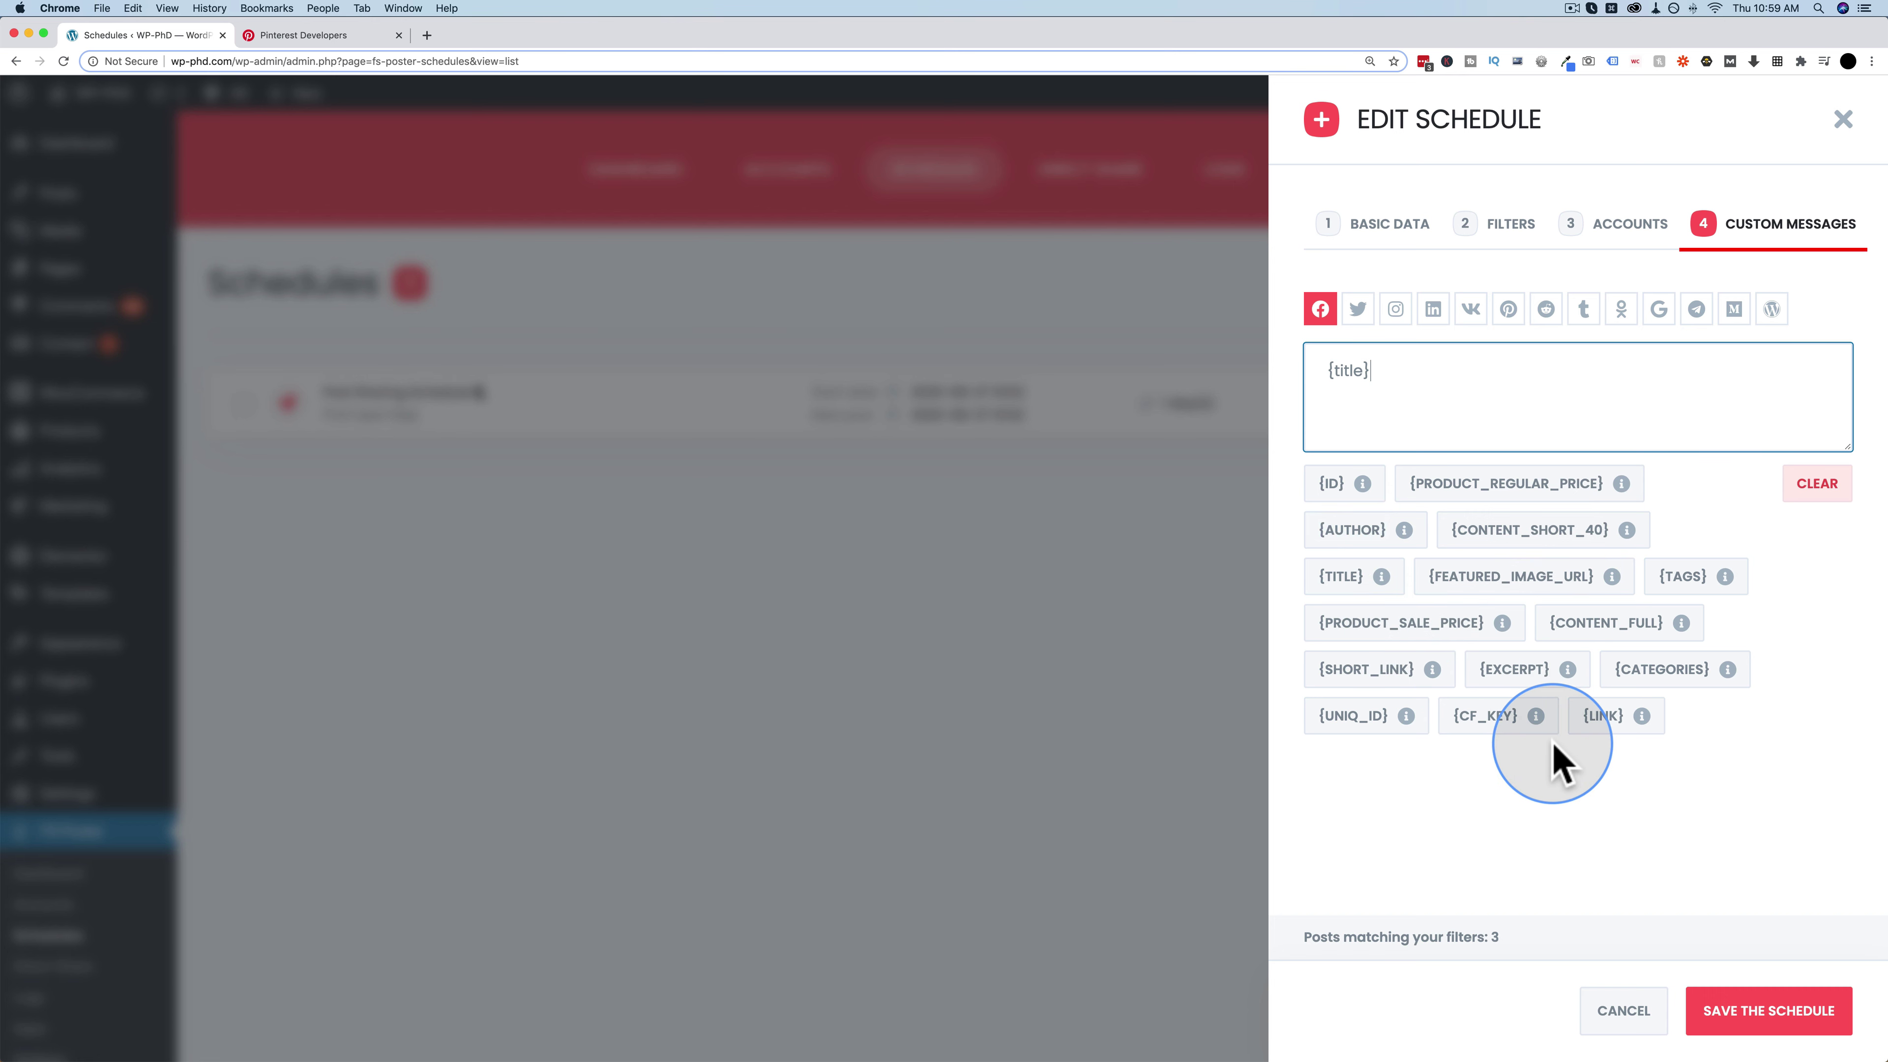
click(1383, 371)
key(Return)
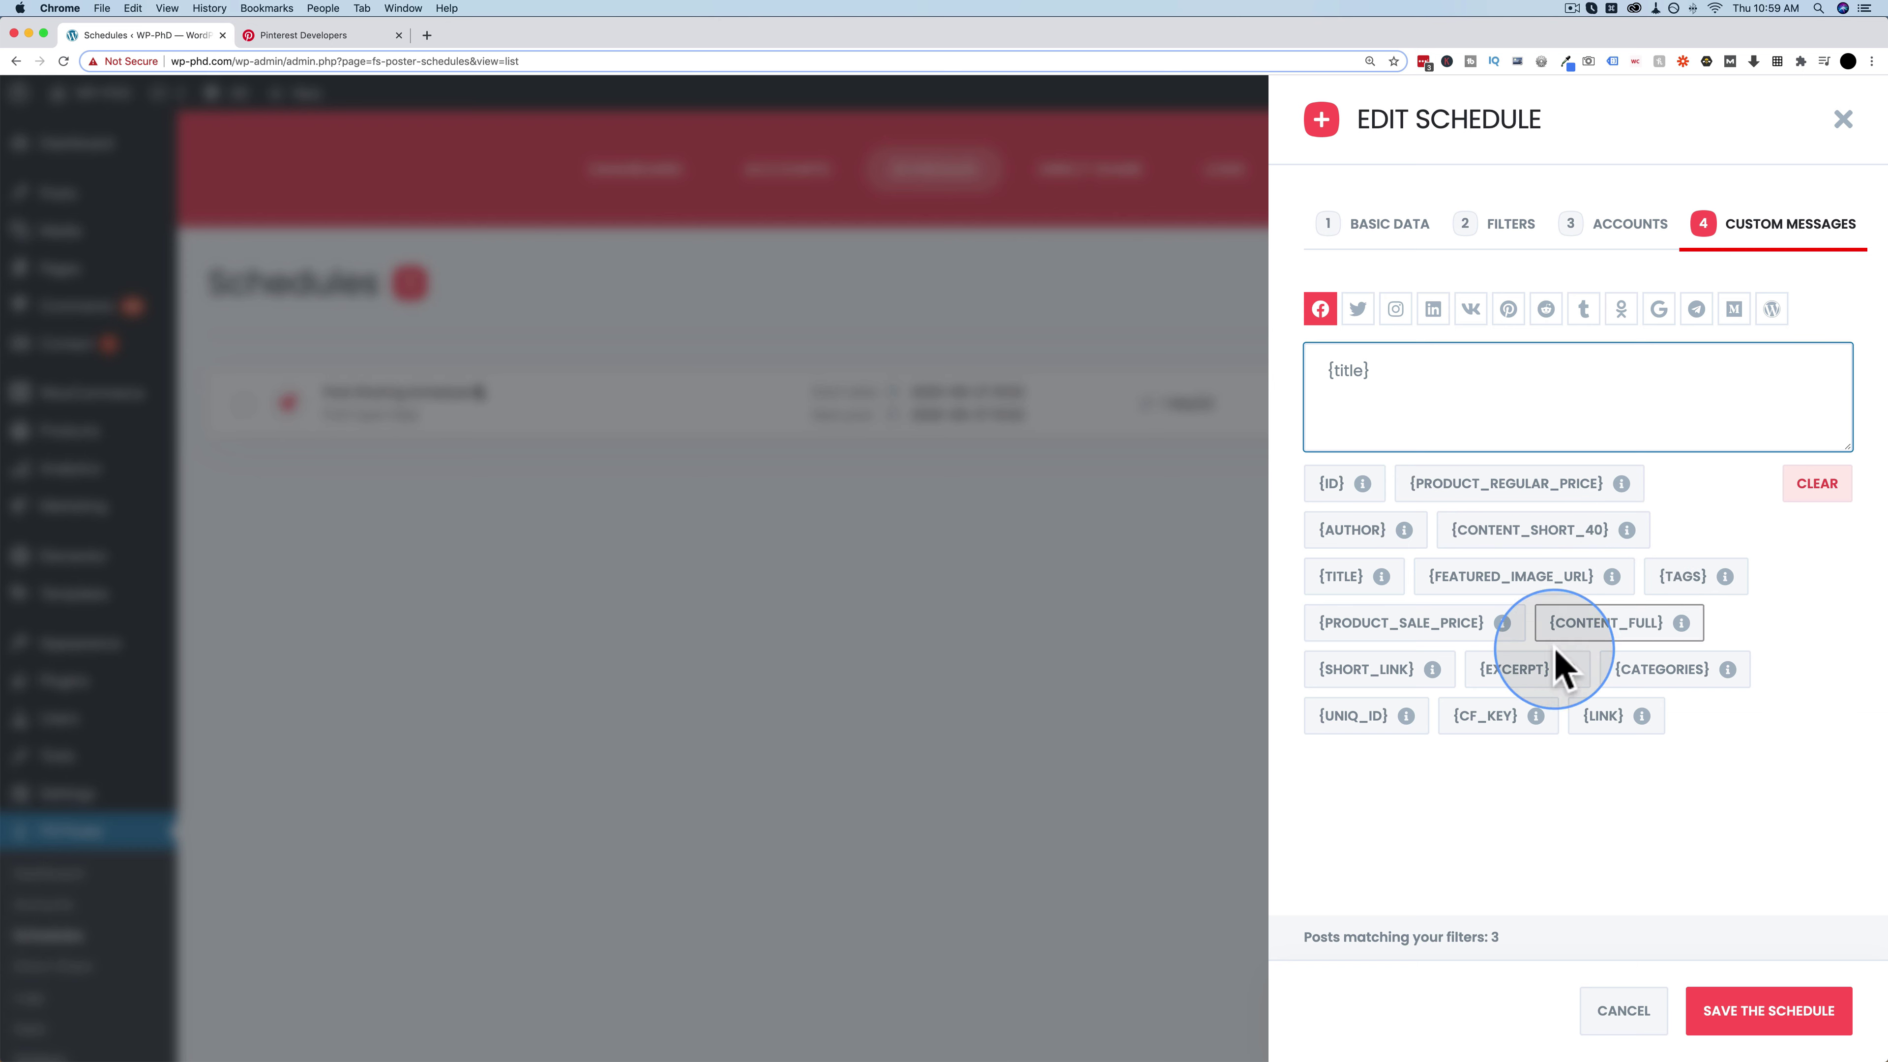
click(1516, 673)
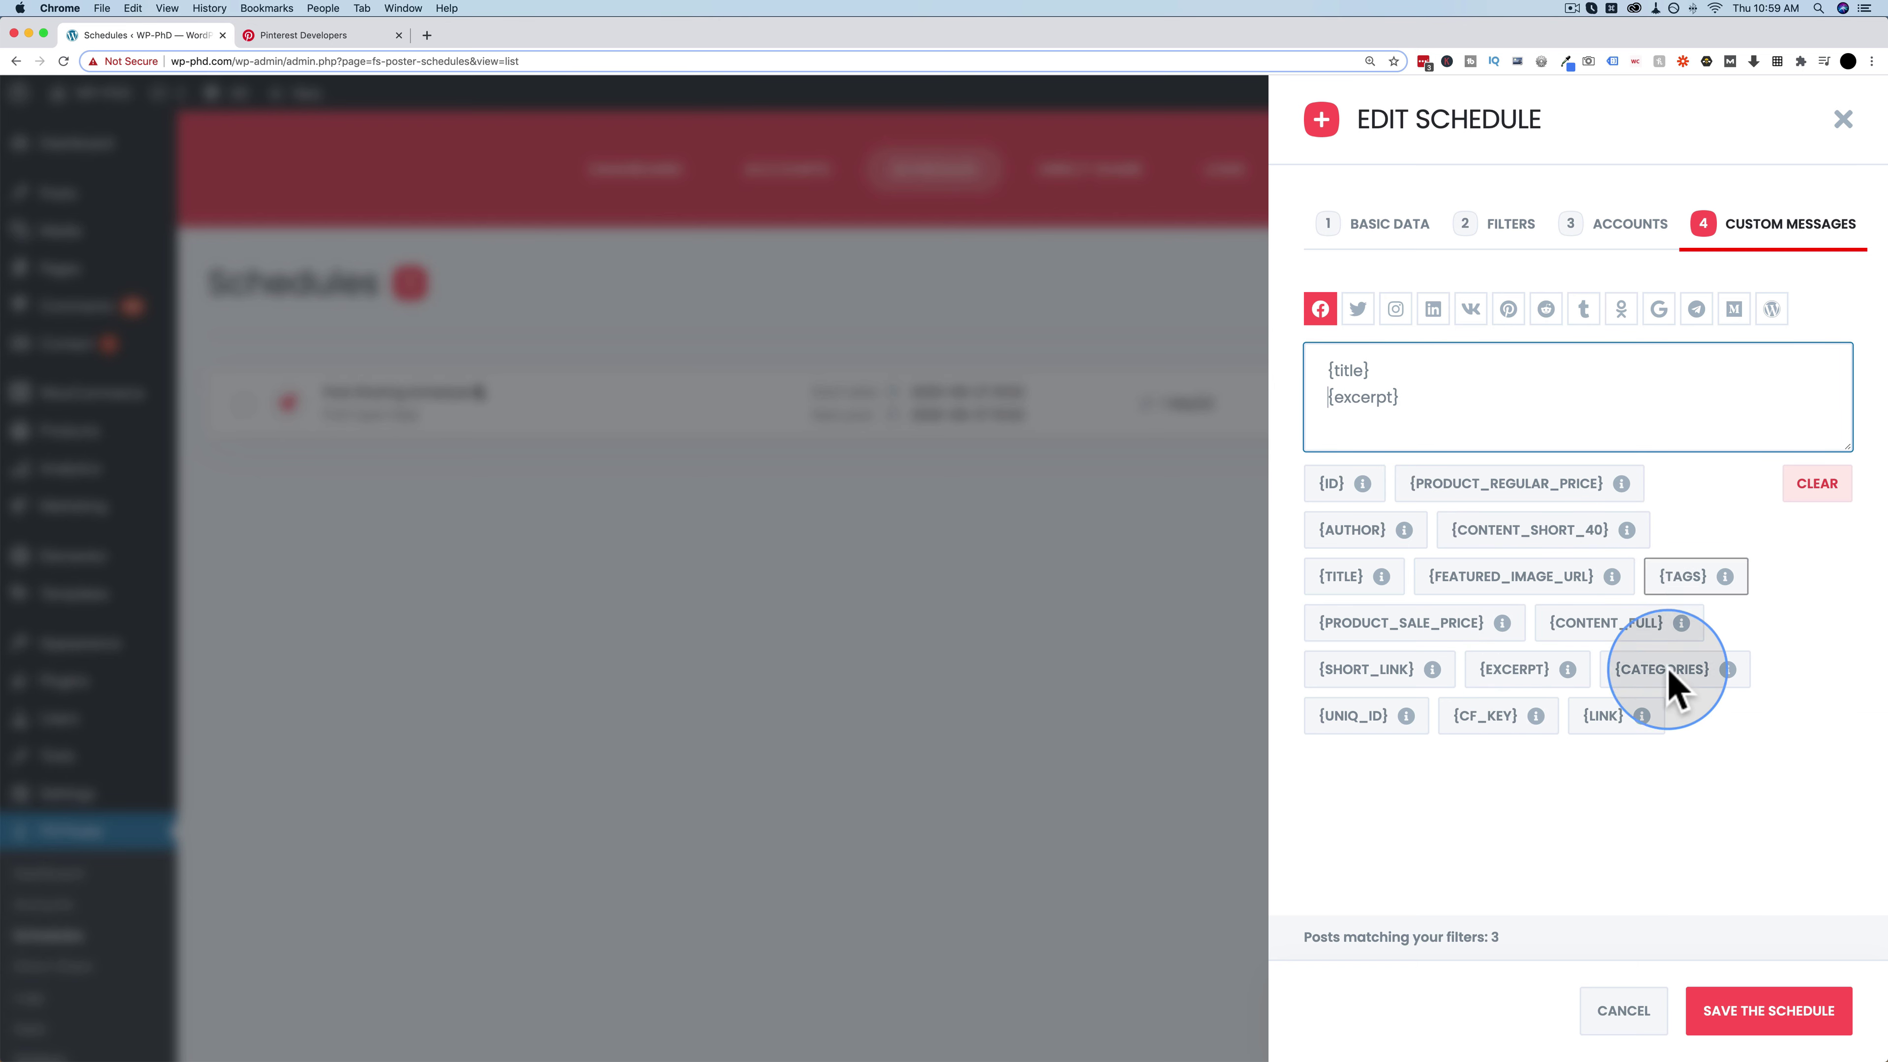
click(1729, 1026)
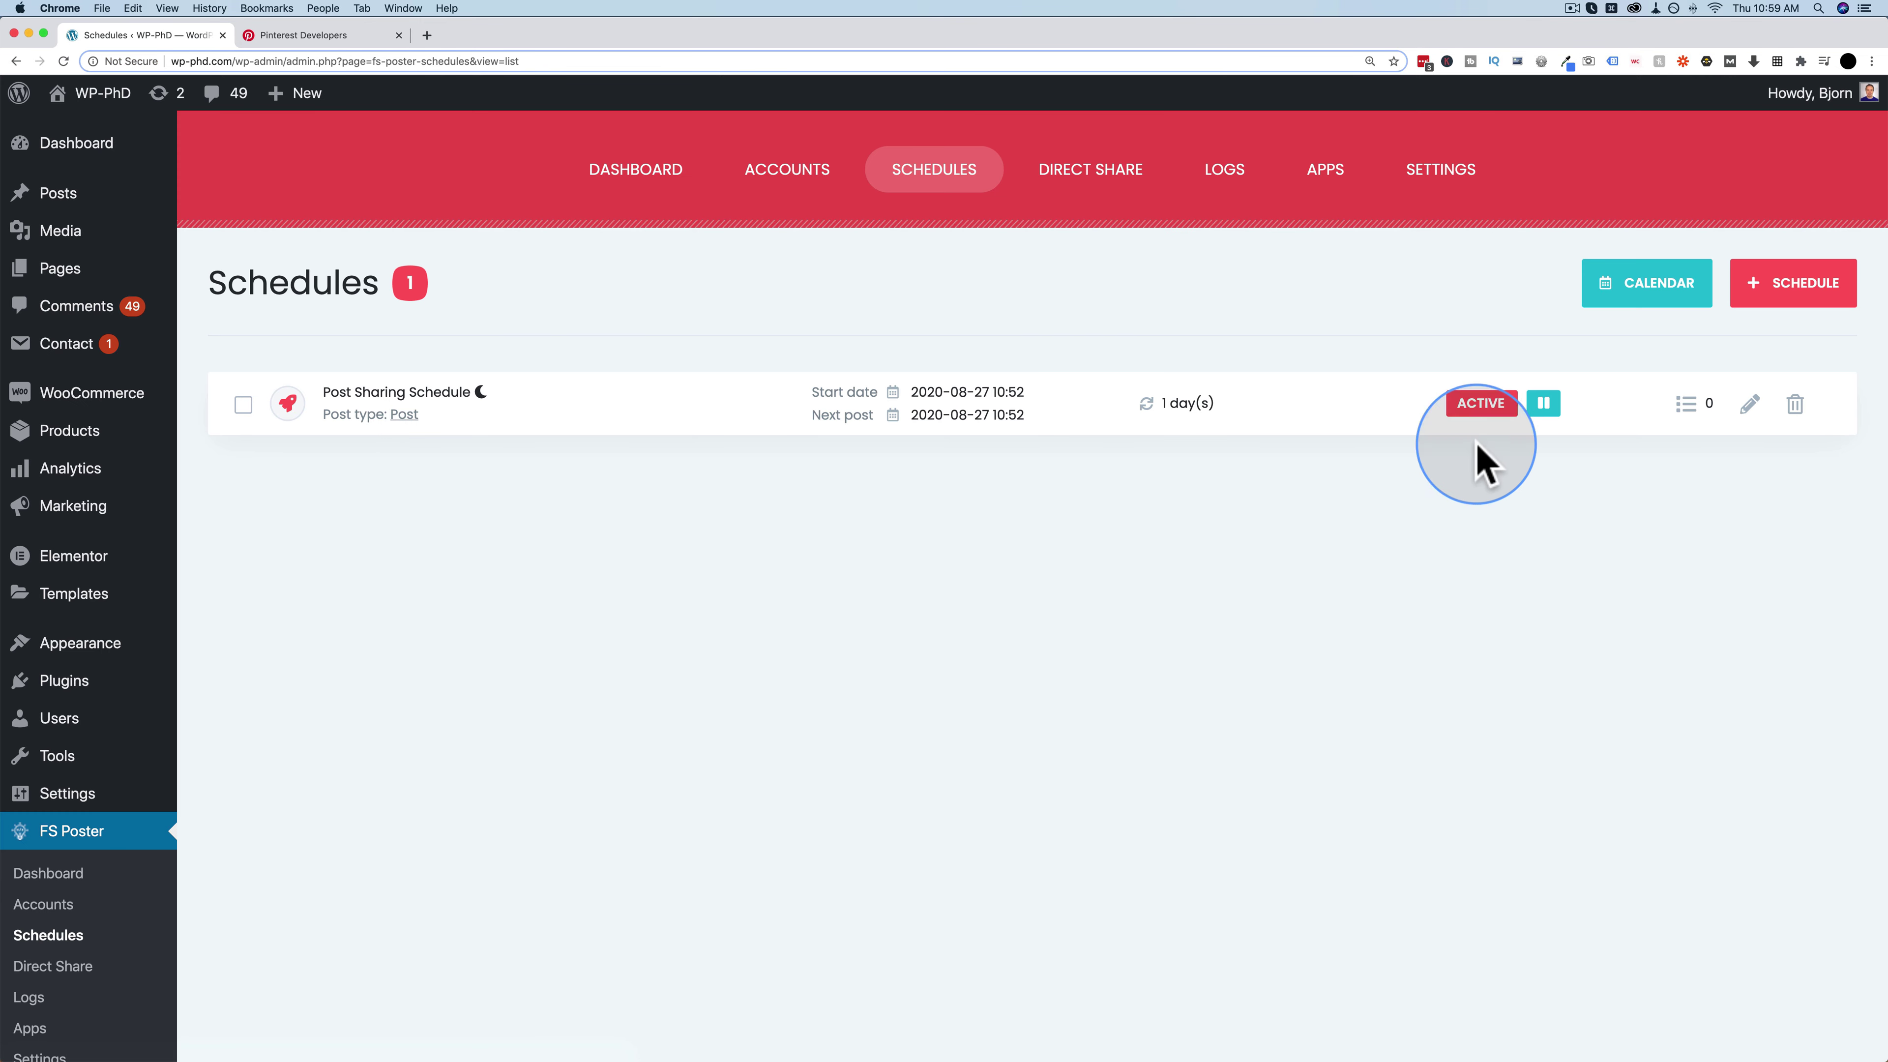
Check the saved custom messages without changes, then pause and resume the schedule.
click(1753, 407)
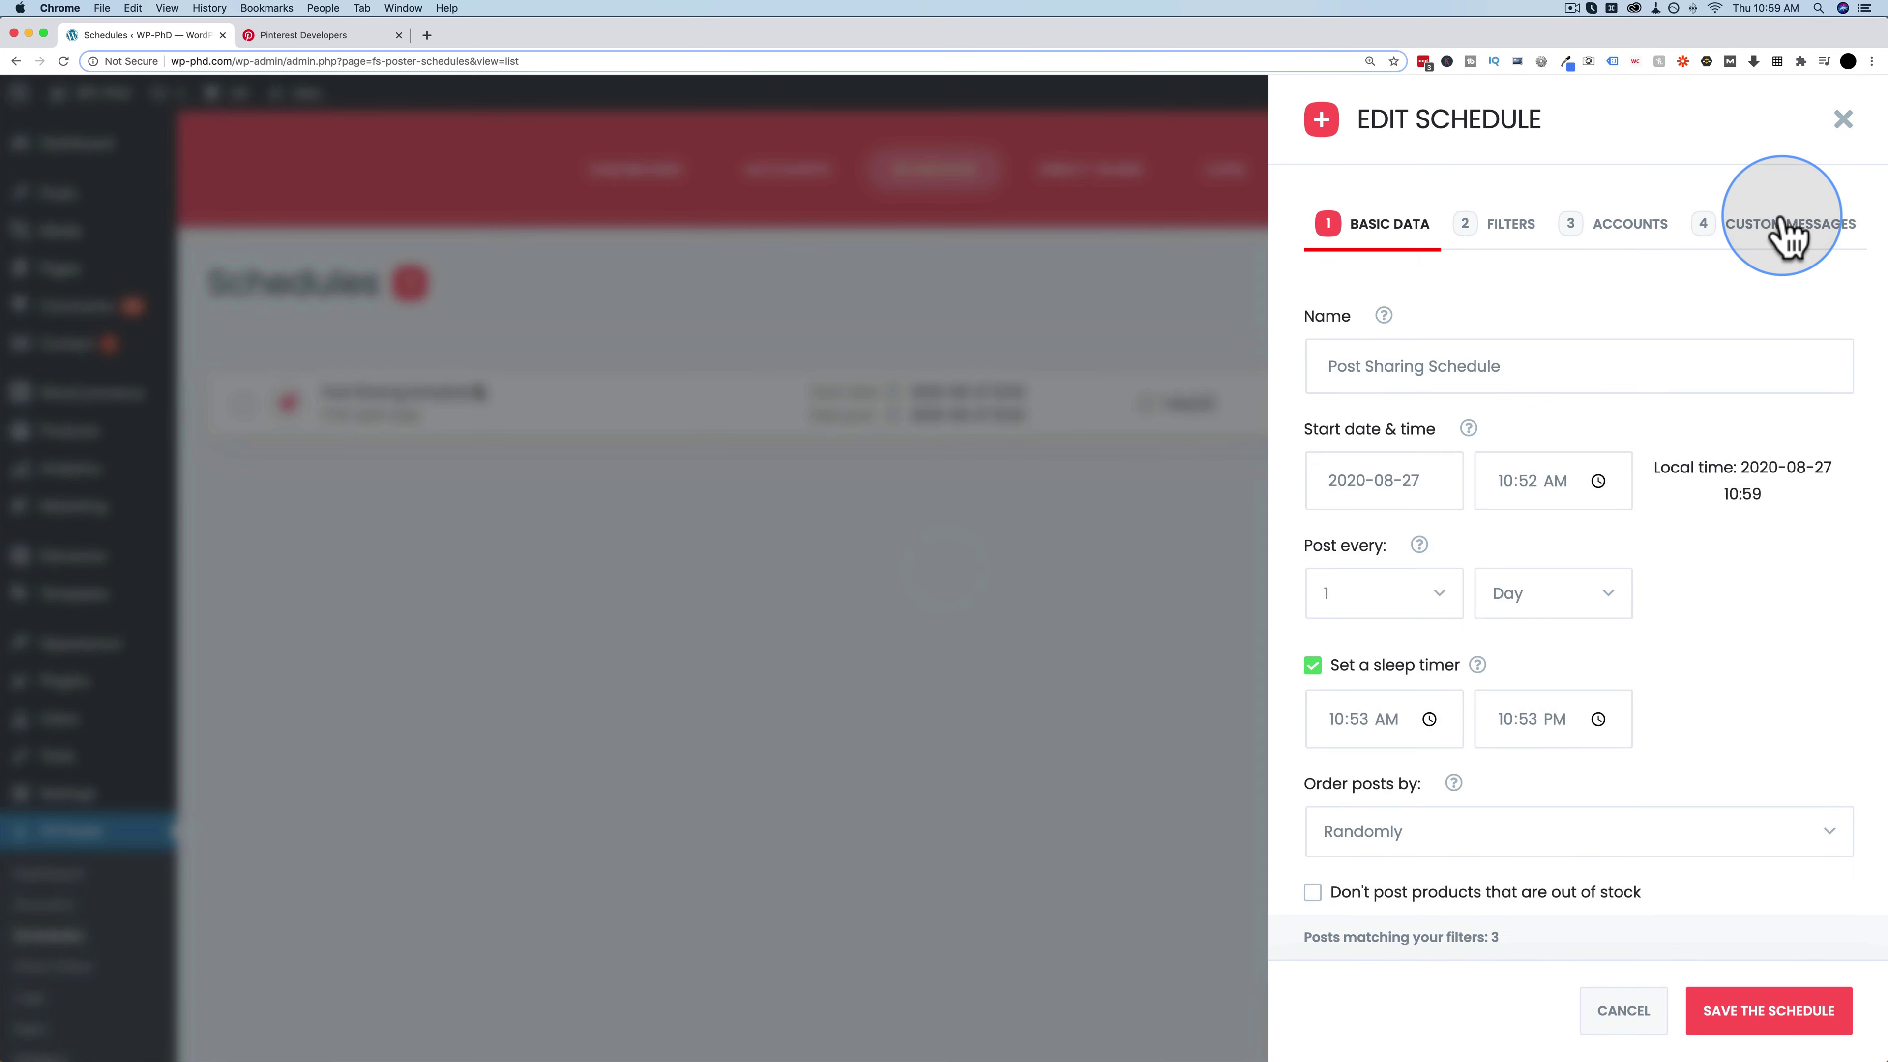
click(1787, 228)
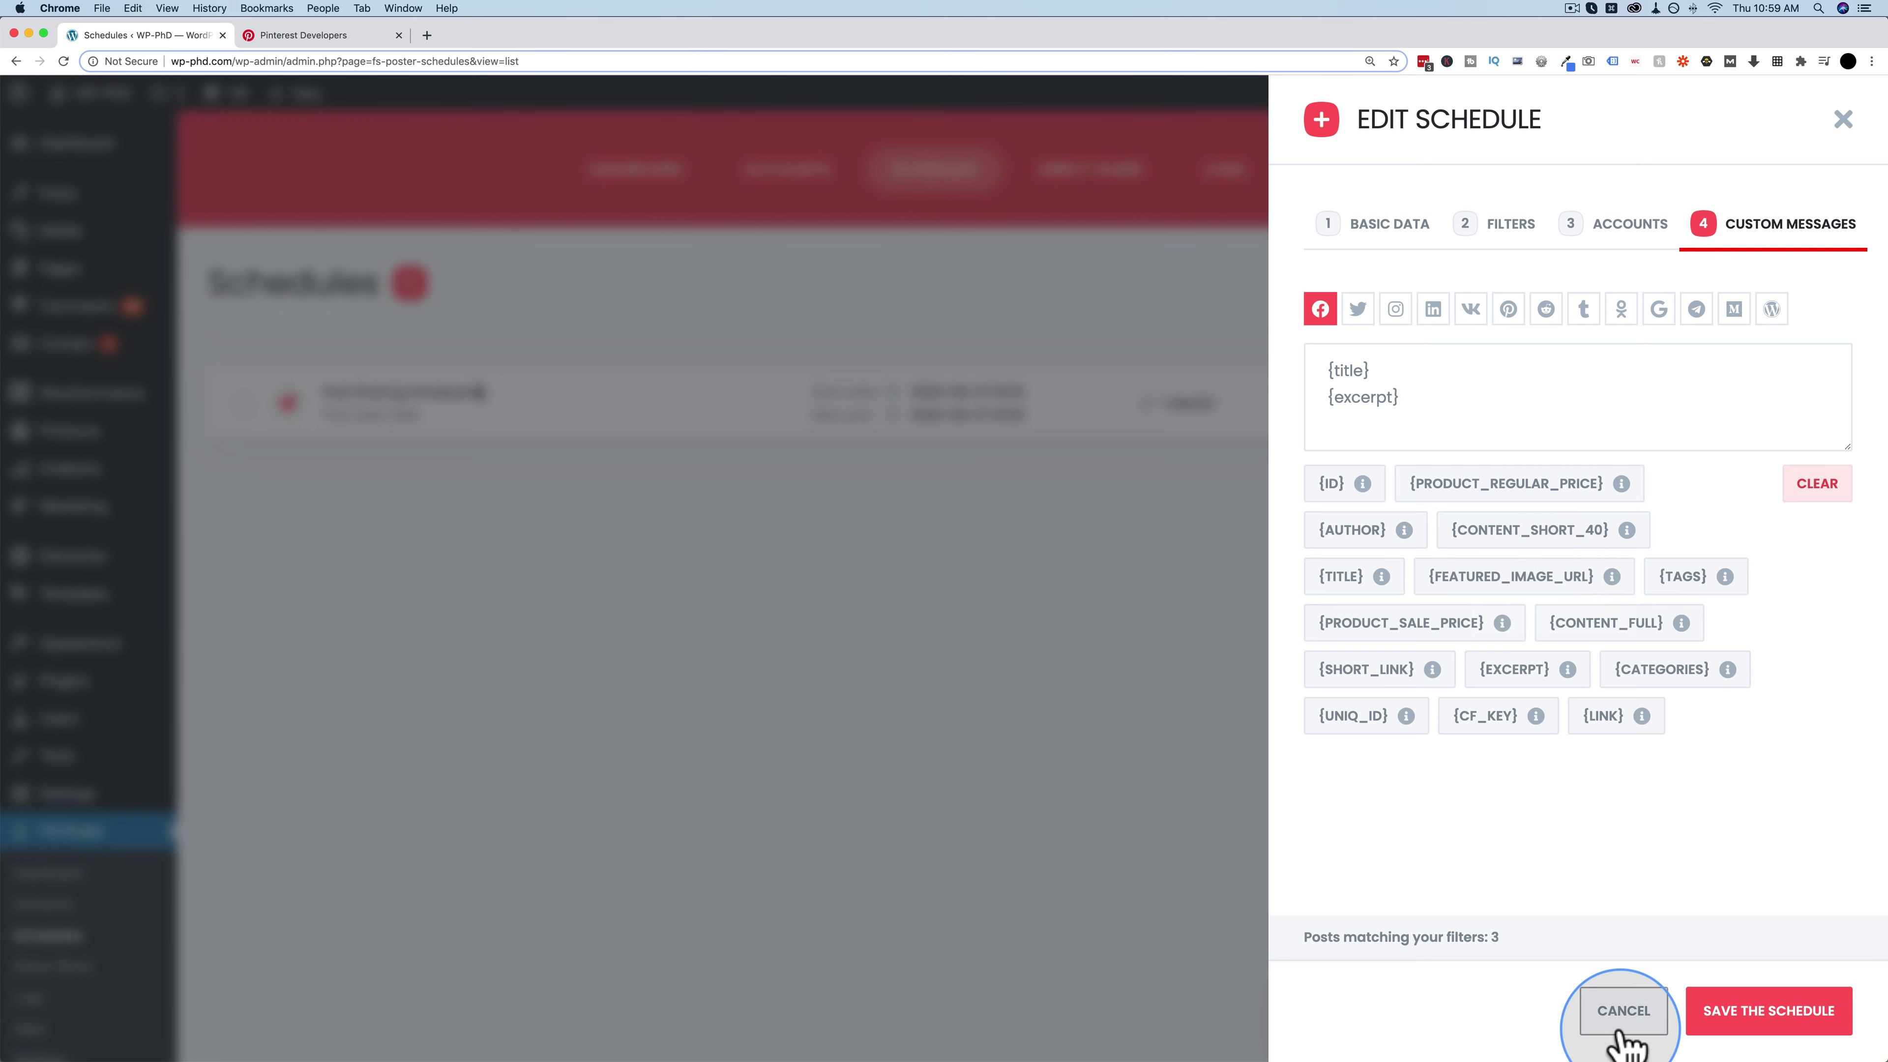
click(1628, 1019)
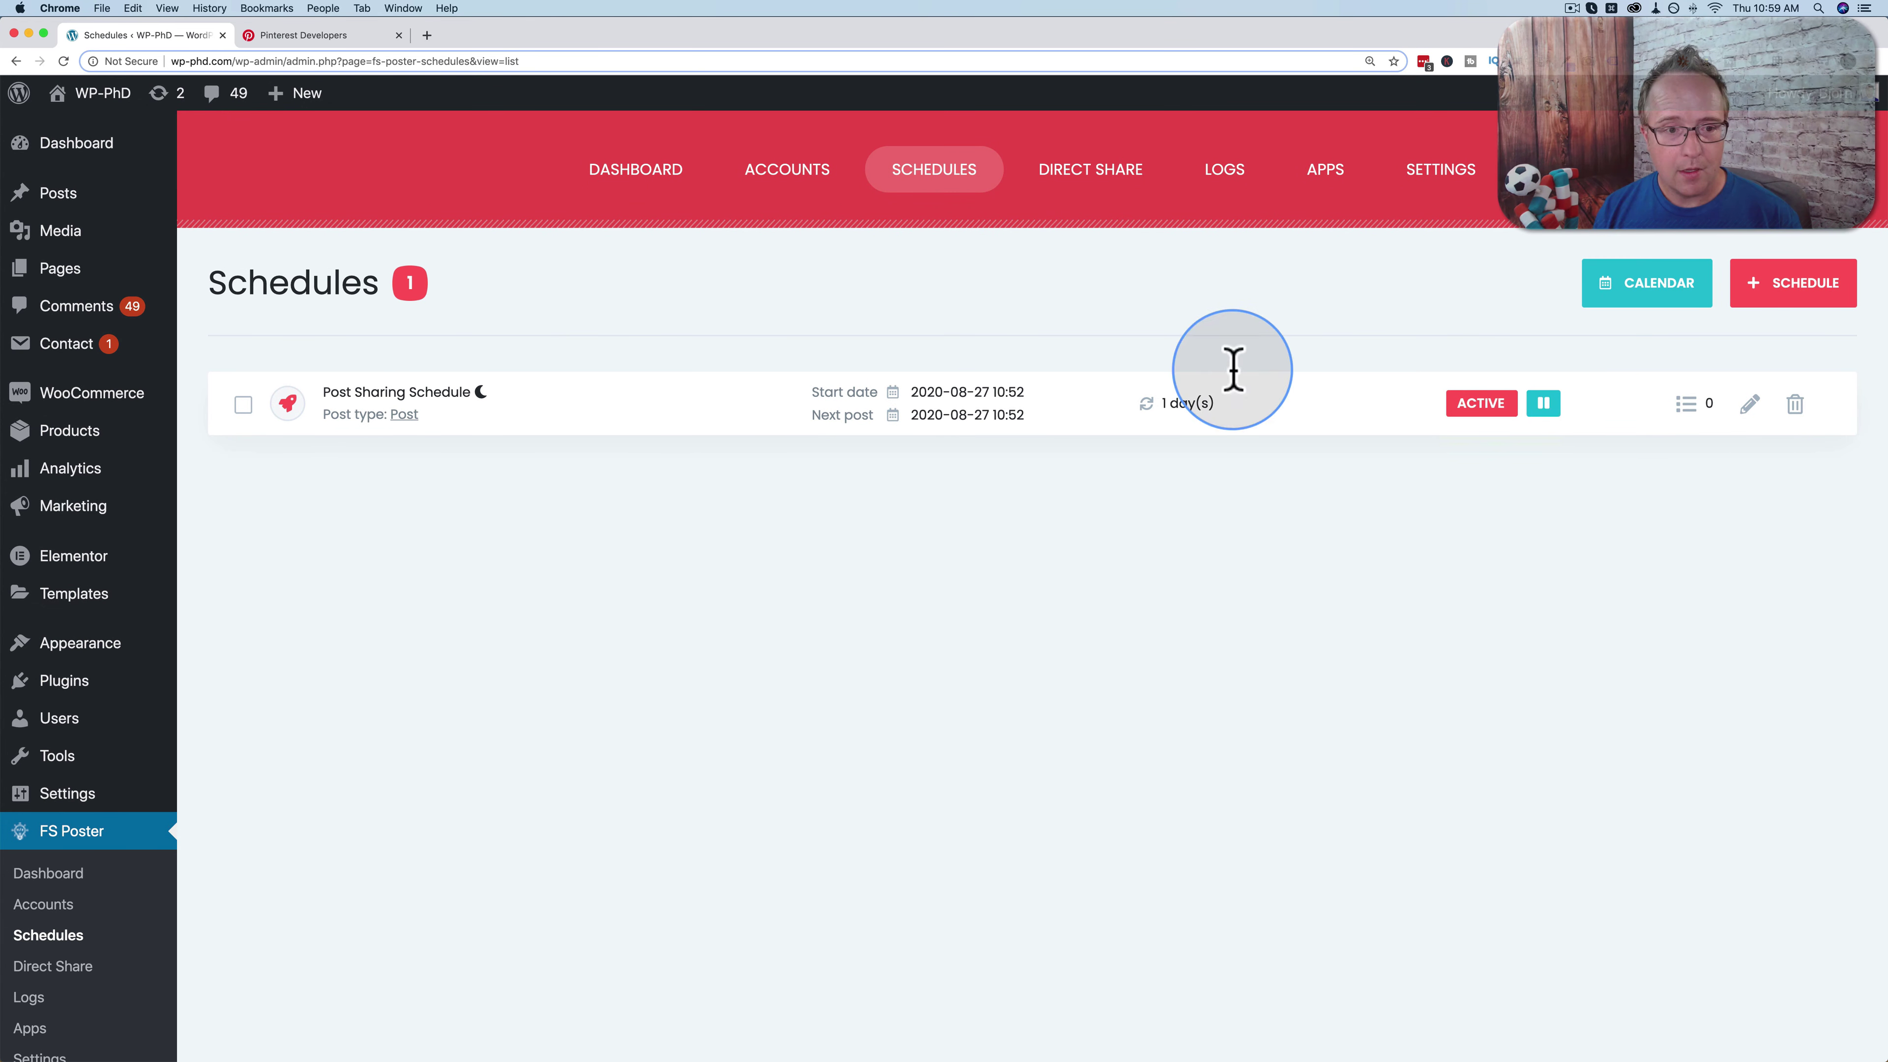
click(1544, 405)
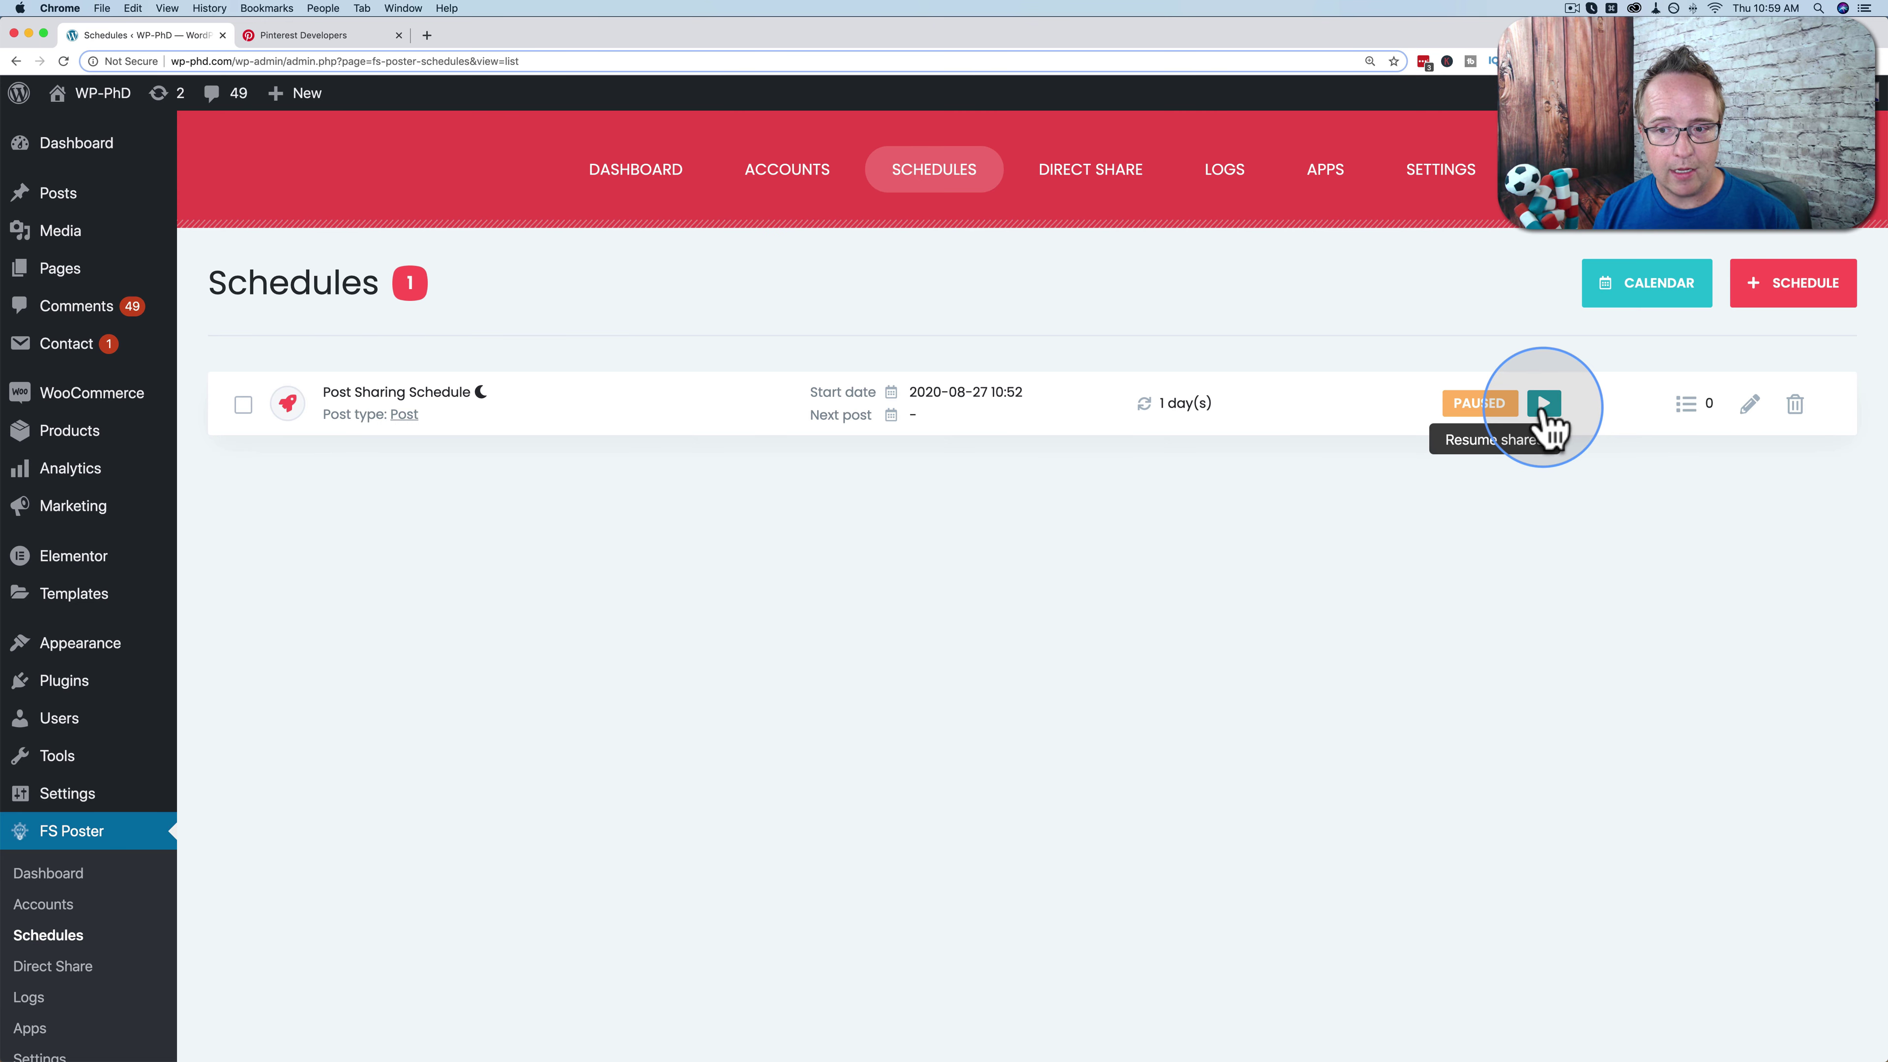
click(1544, 405)
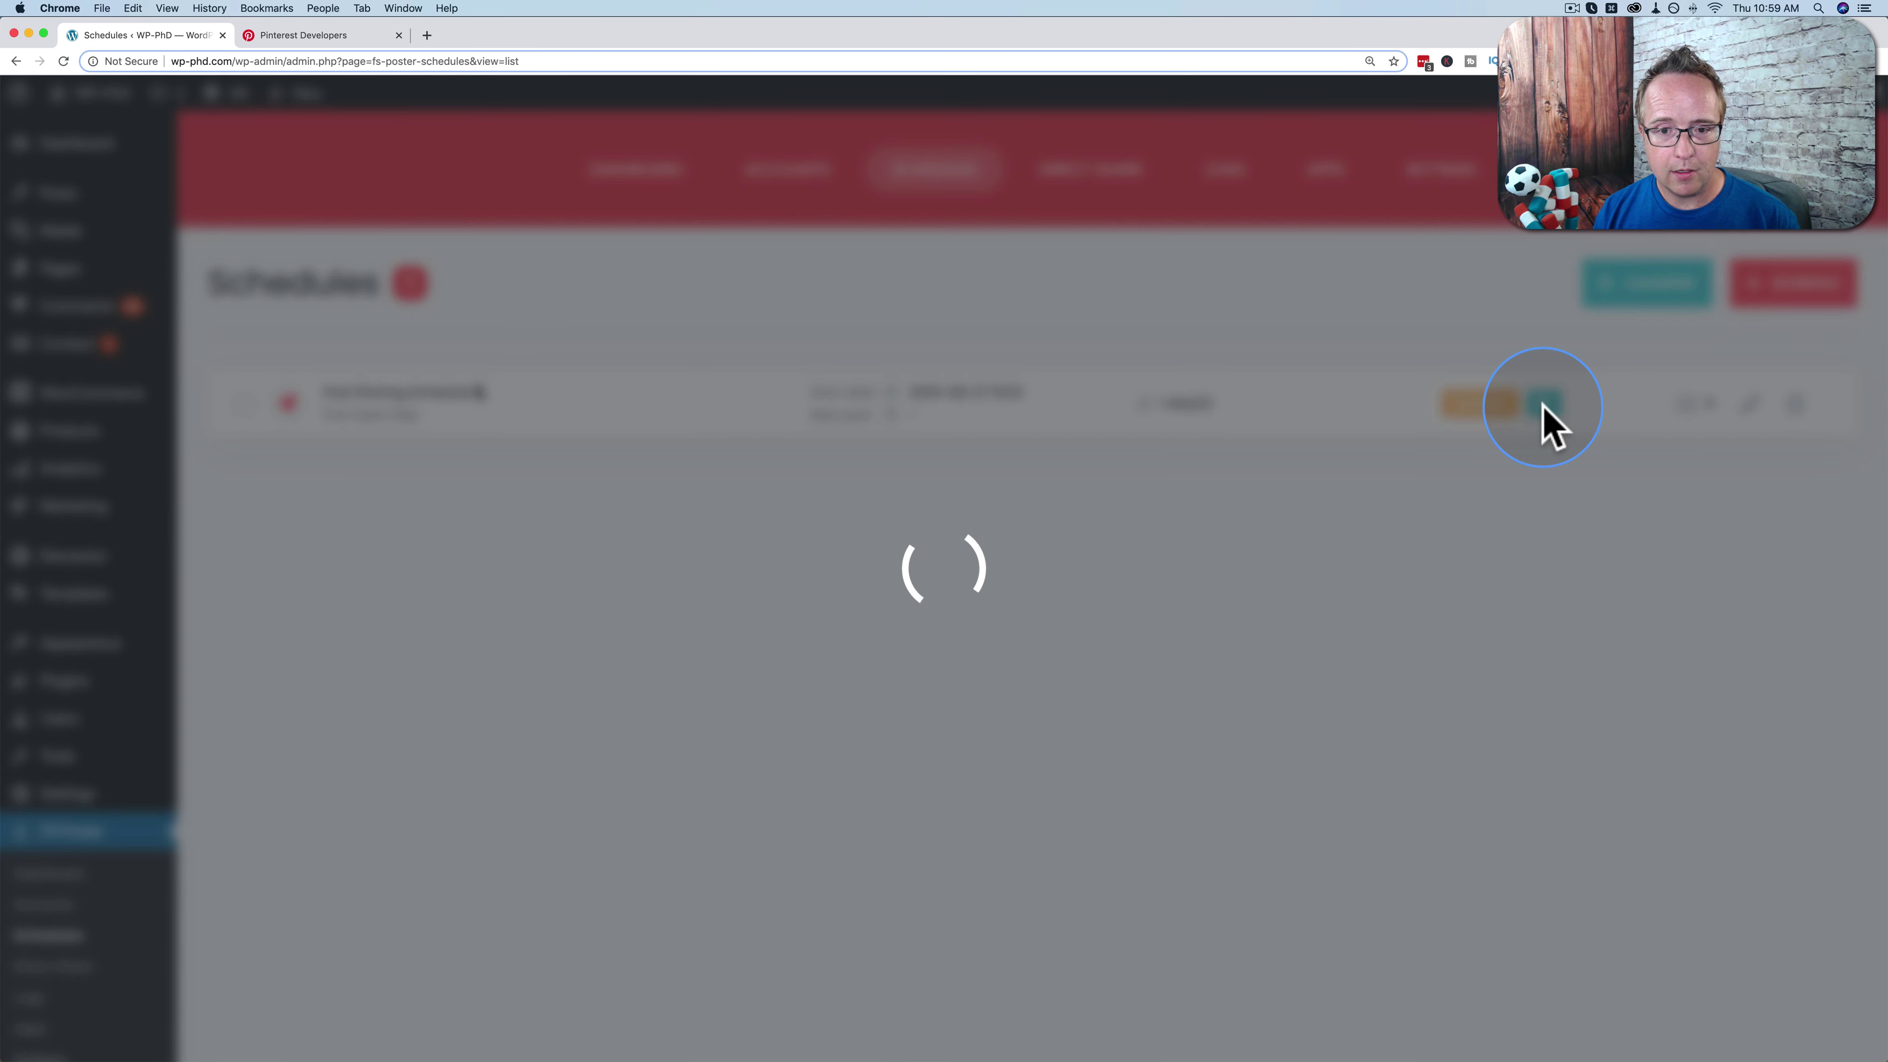
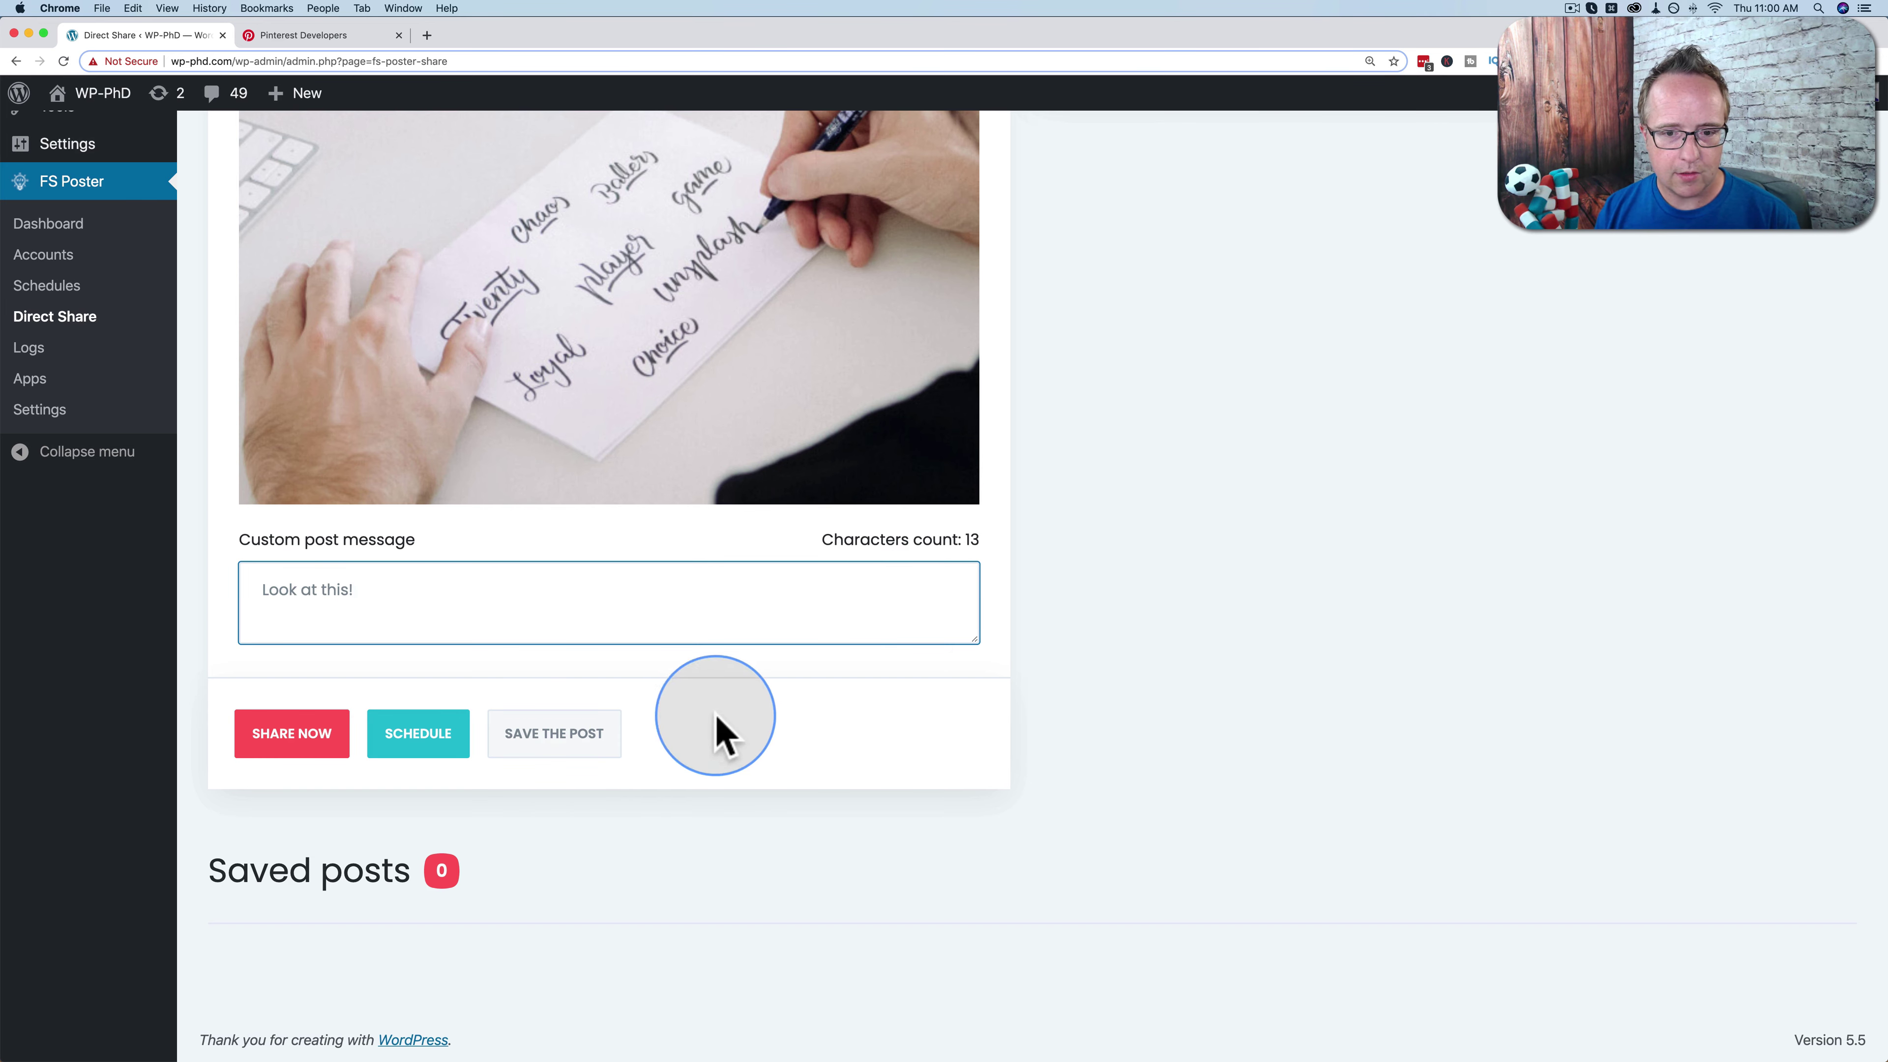
Scroll back up the Direct Share post that carries the 'Look at this!' message and both accounts.
scroll(1113, 695, up, 6)
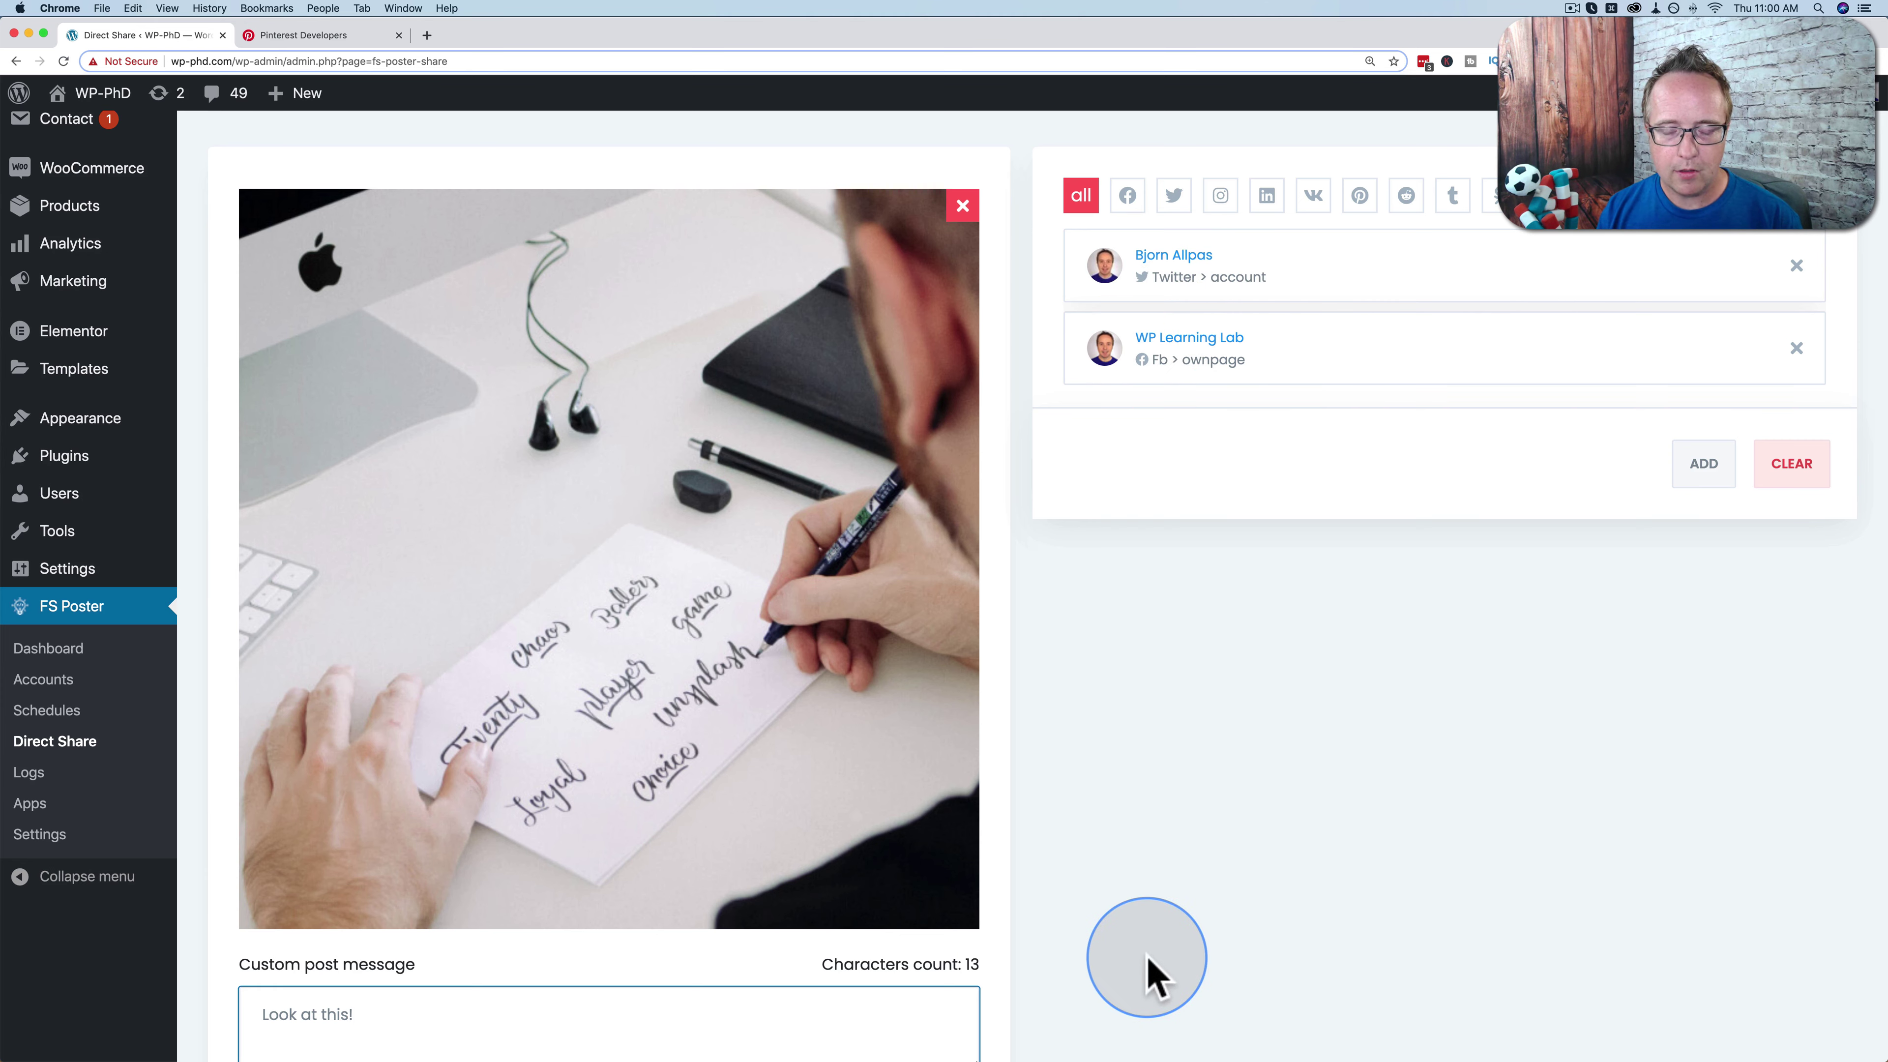
Share the 'Look at this!' post now to Twitter and Facebook, then dismiss the 2/2 posting results.
scroll(1159, 944, down, 6)
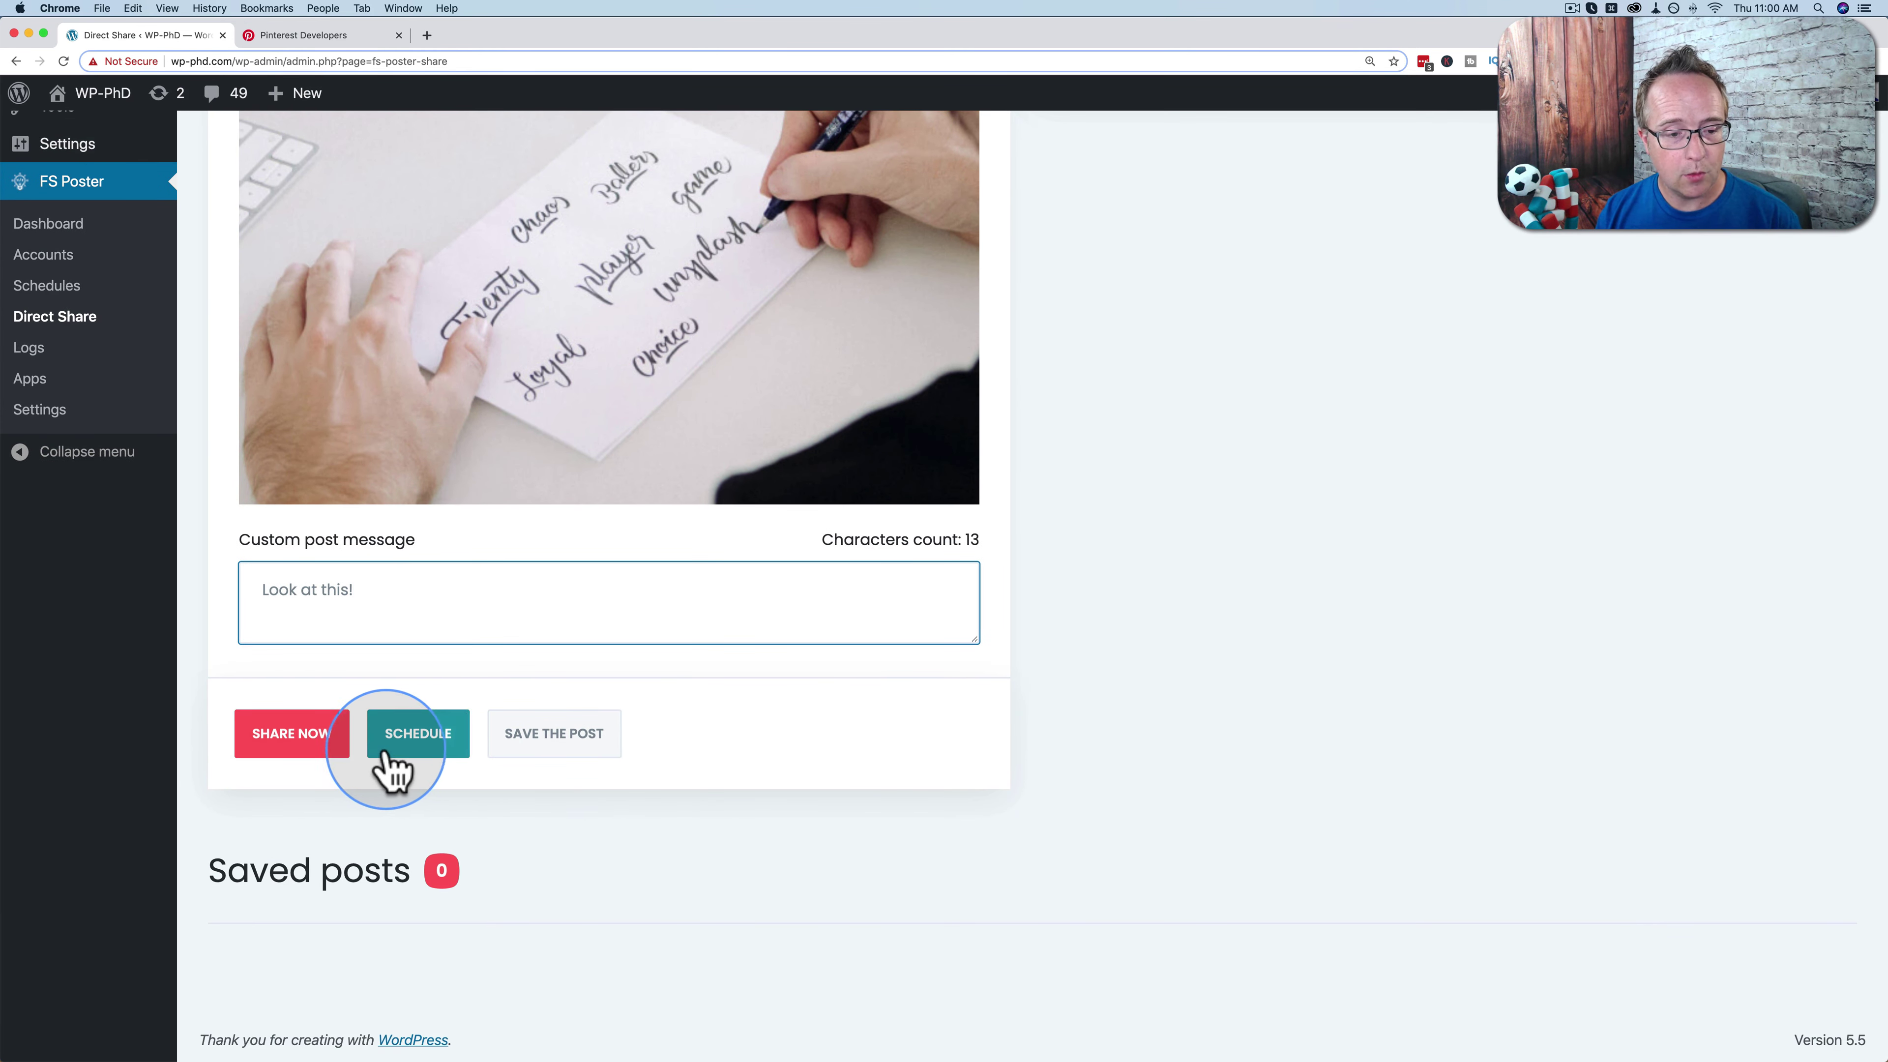
click(298, 736)
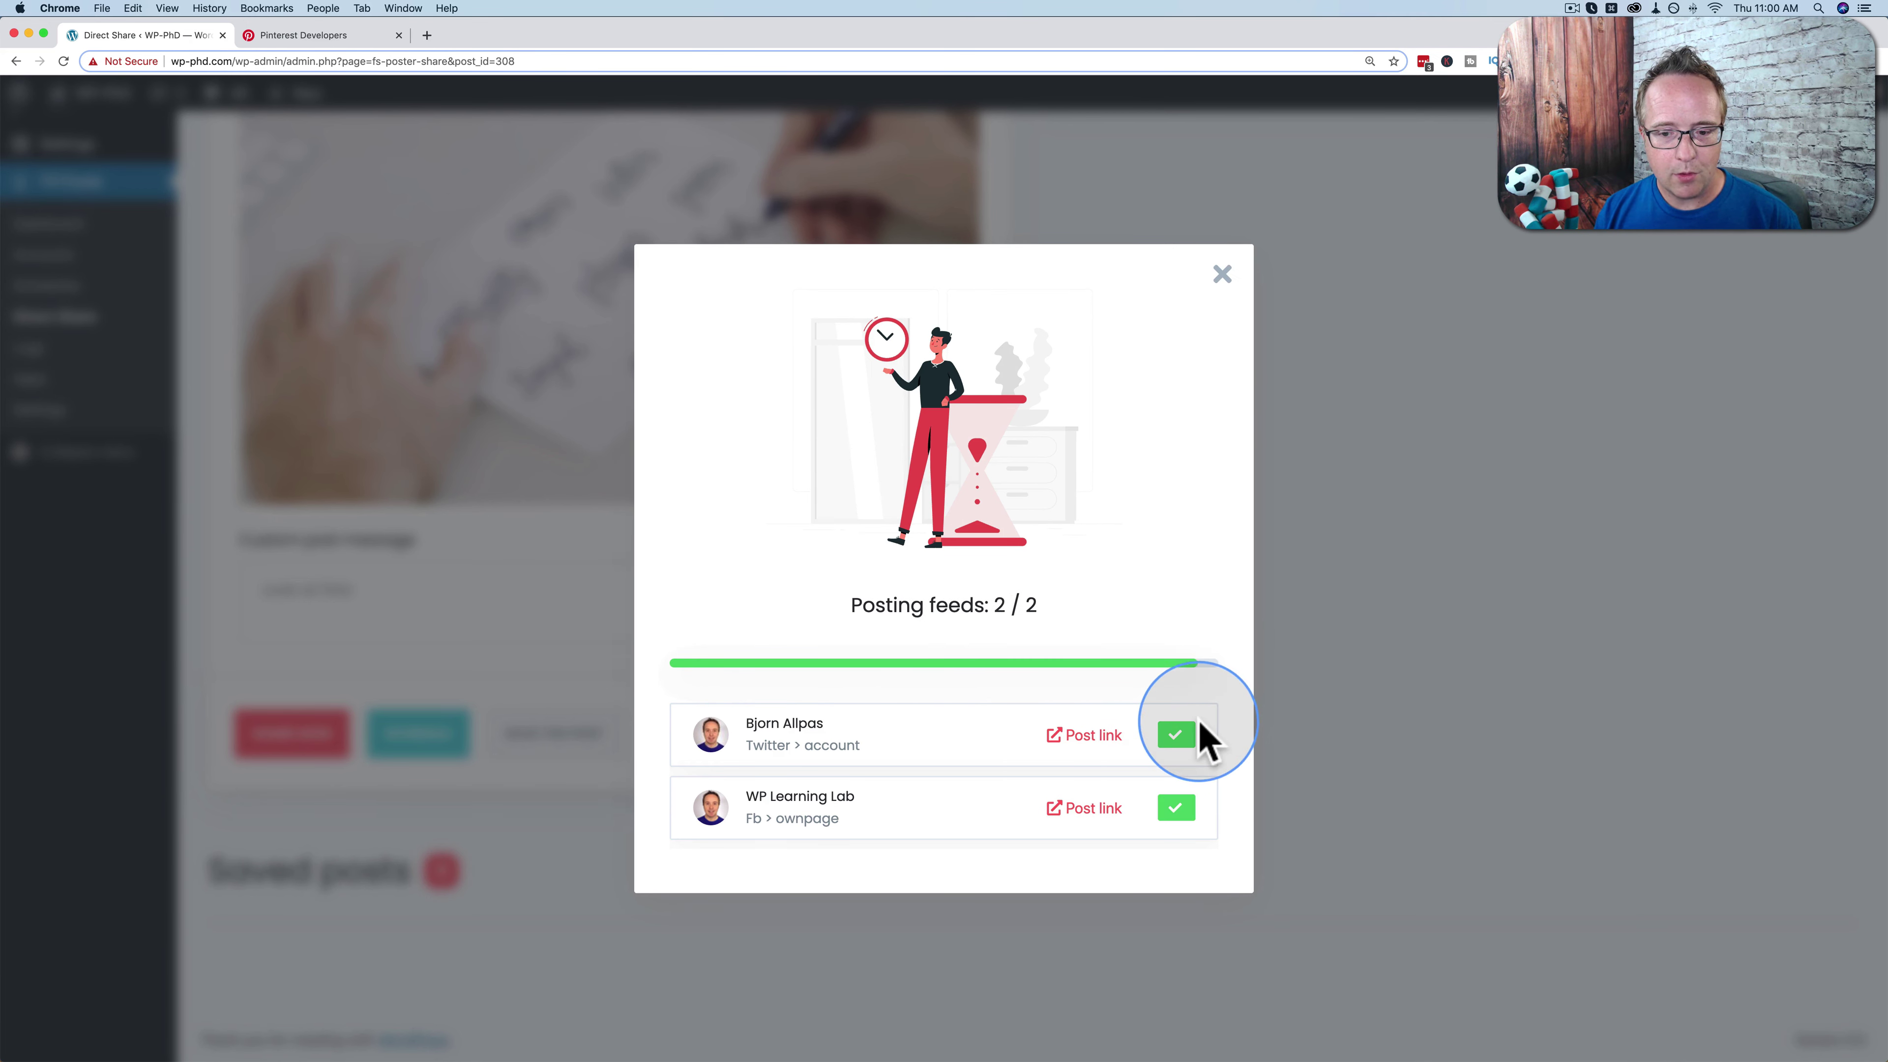
click(1222, 273)
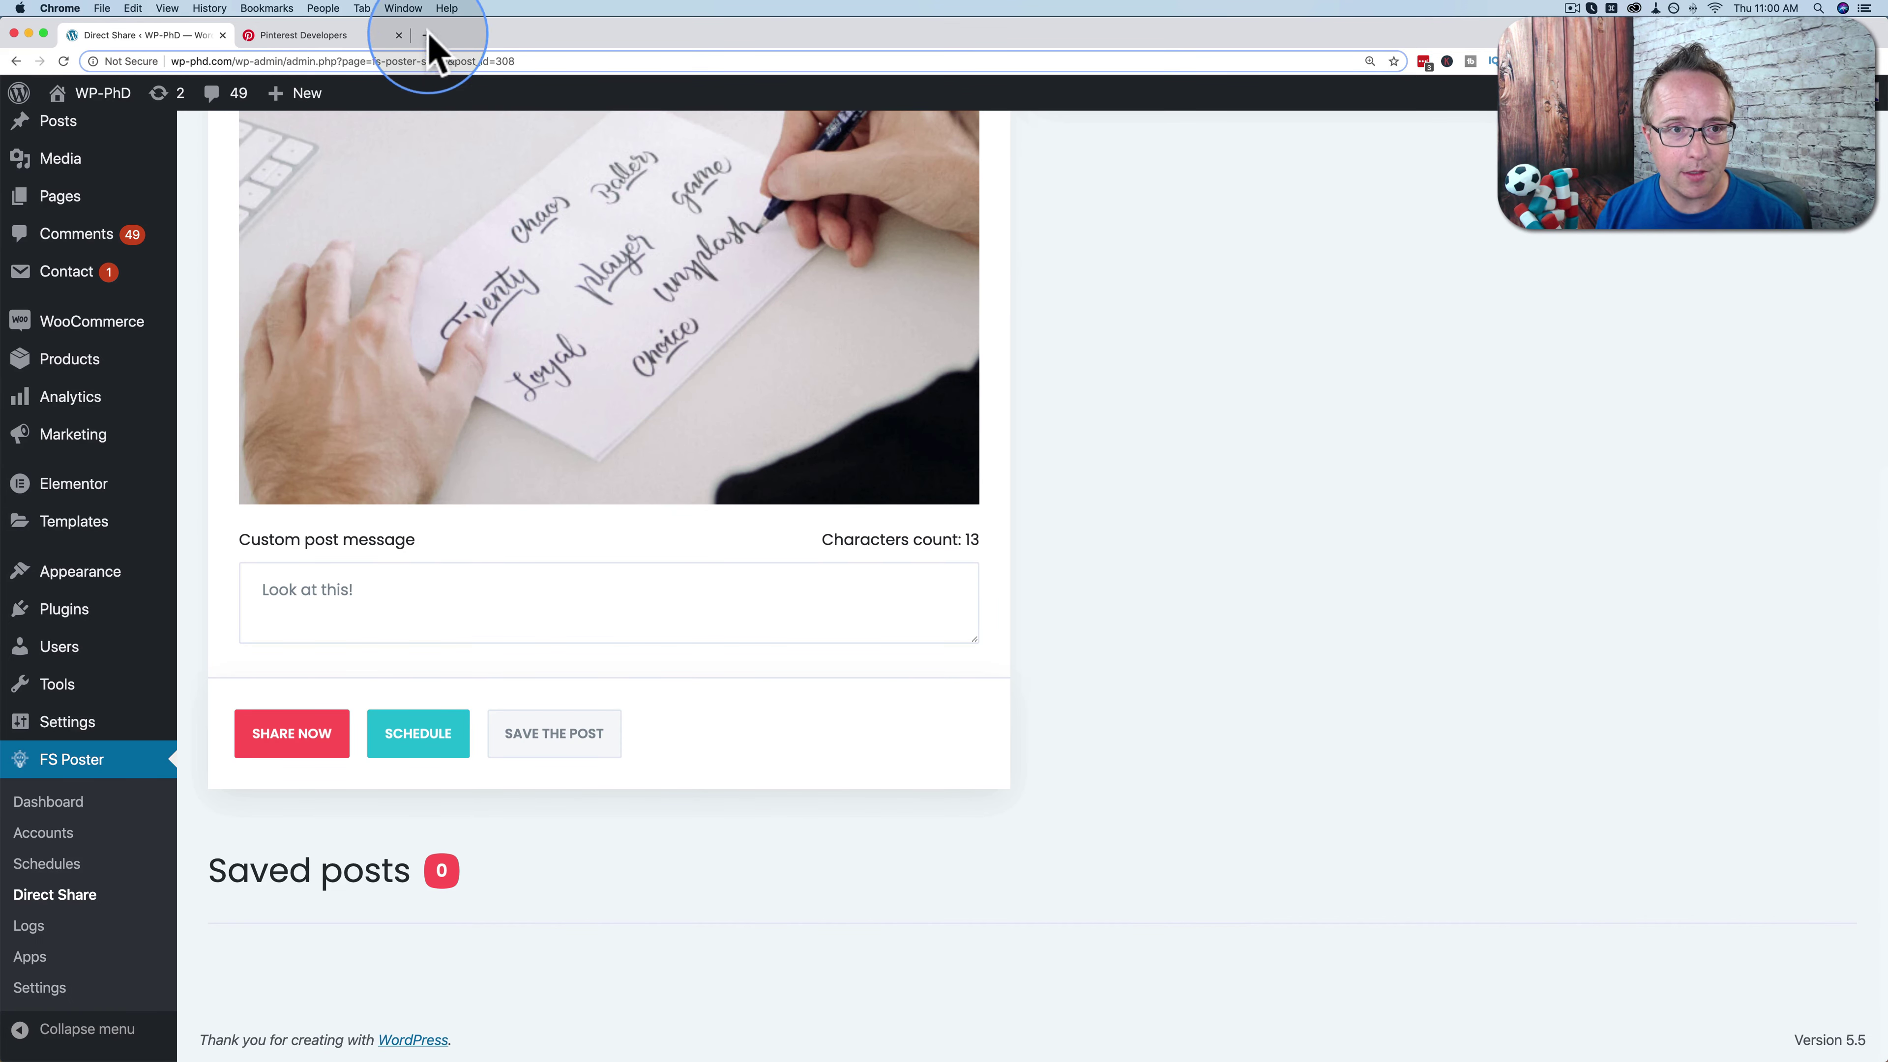
click(480, 41)
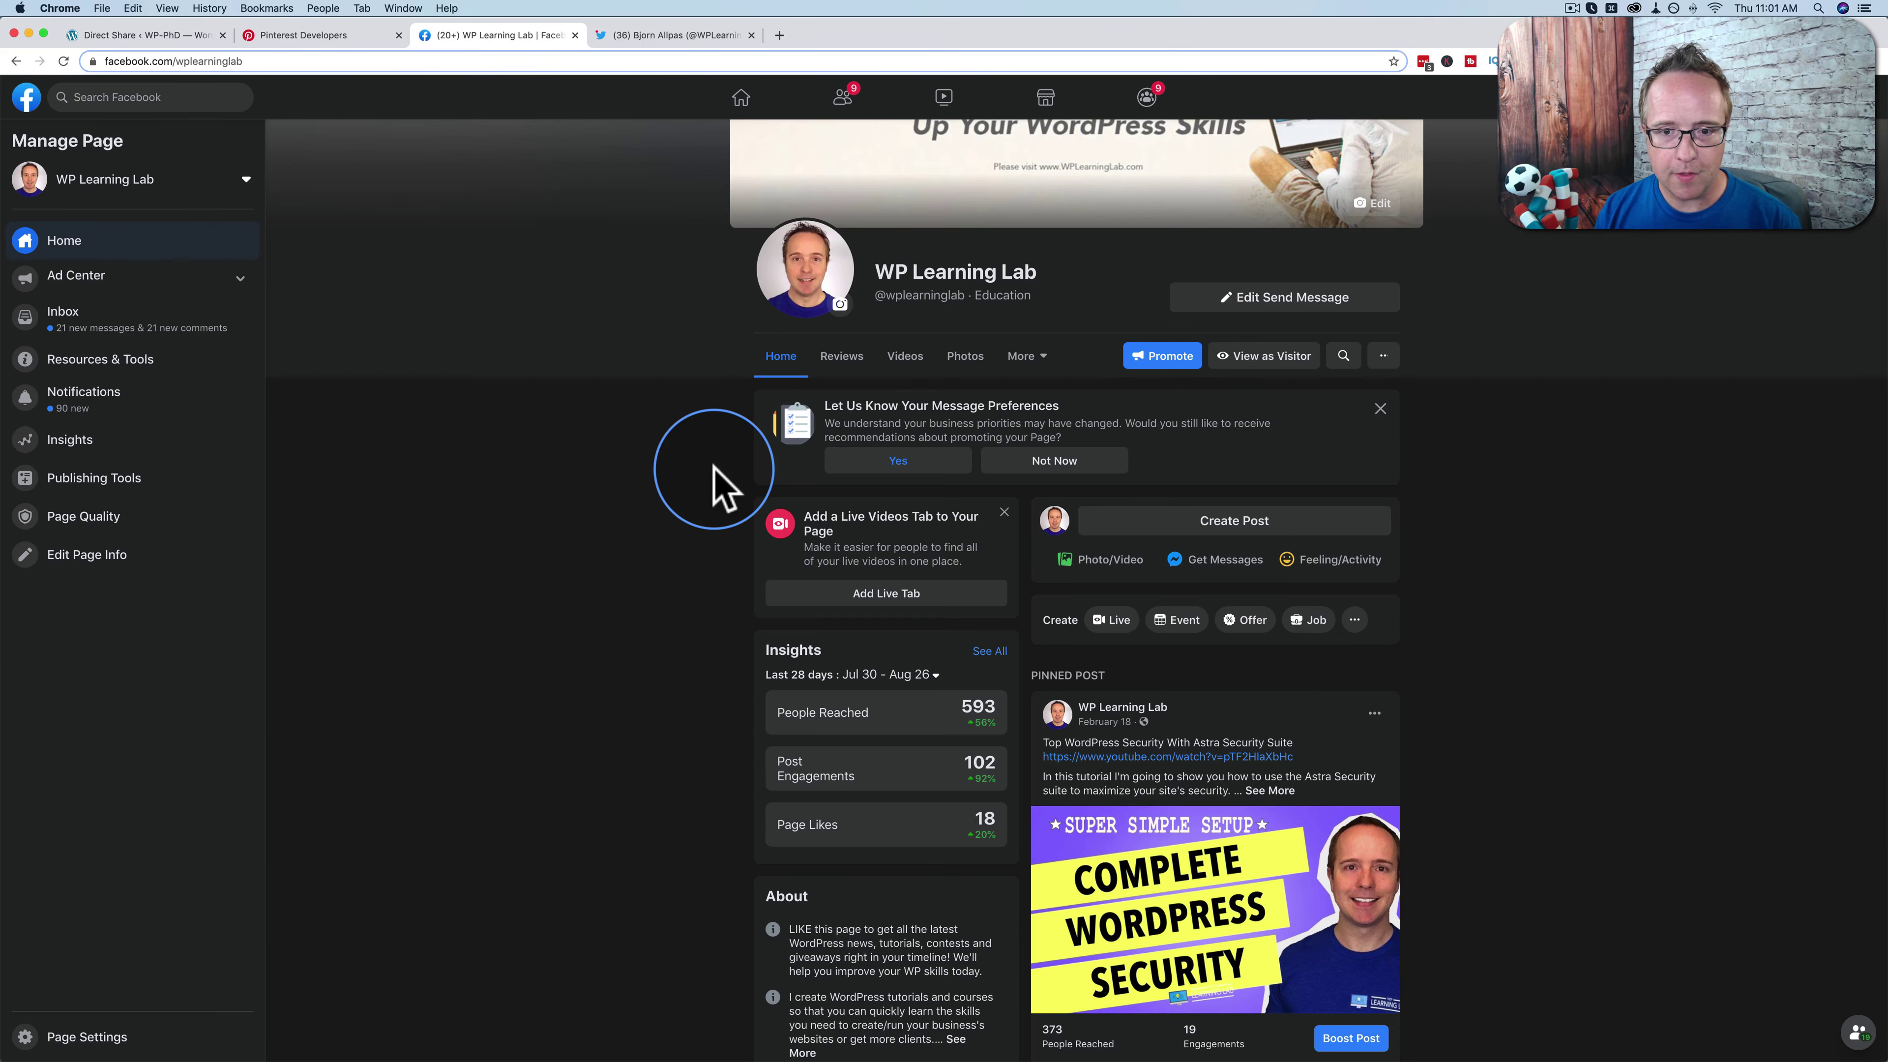
View the shared post's photo on the Facebook page and like the 'Look at this!' post.
scroll(715, 468, down, 10)
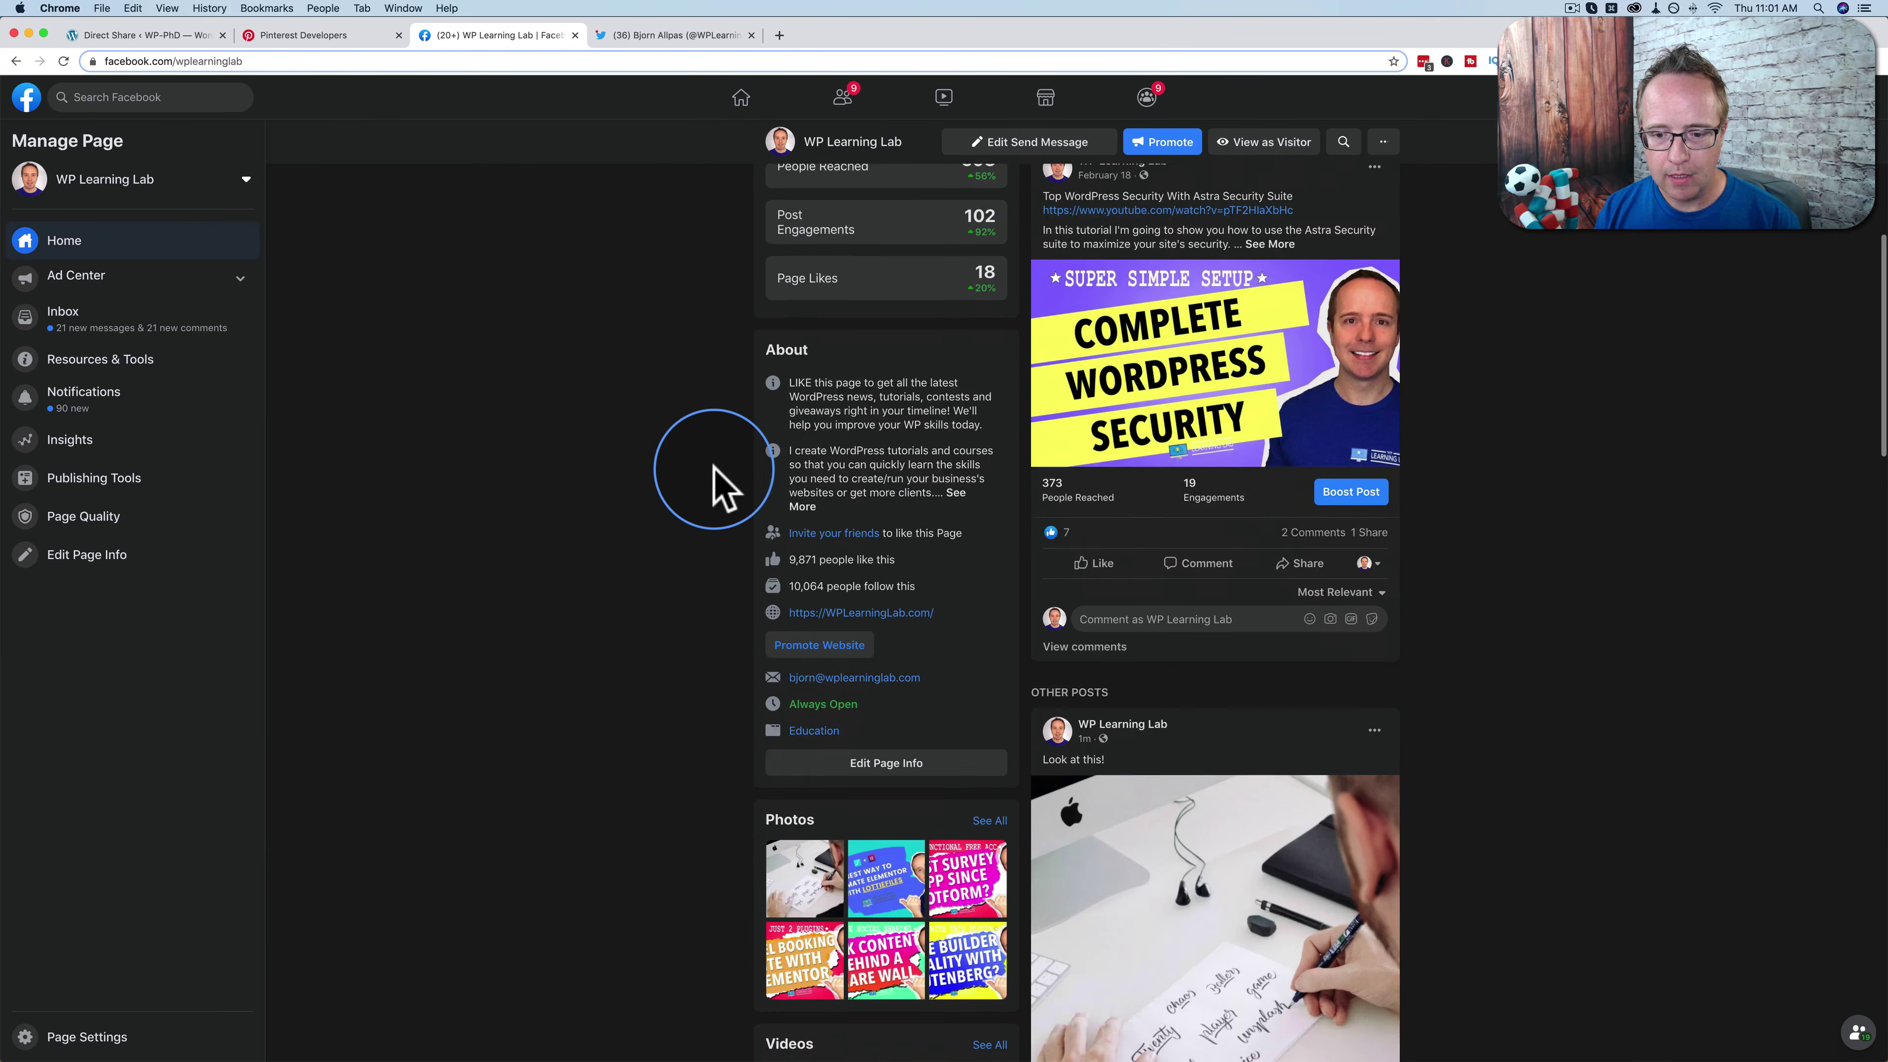
scroll(1256, 391, down, 2)
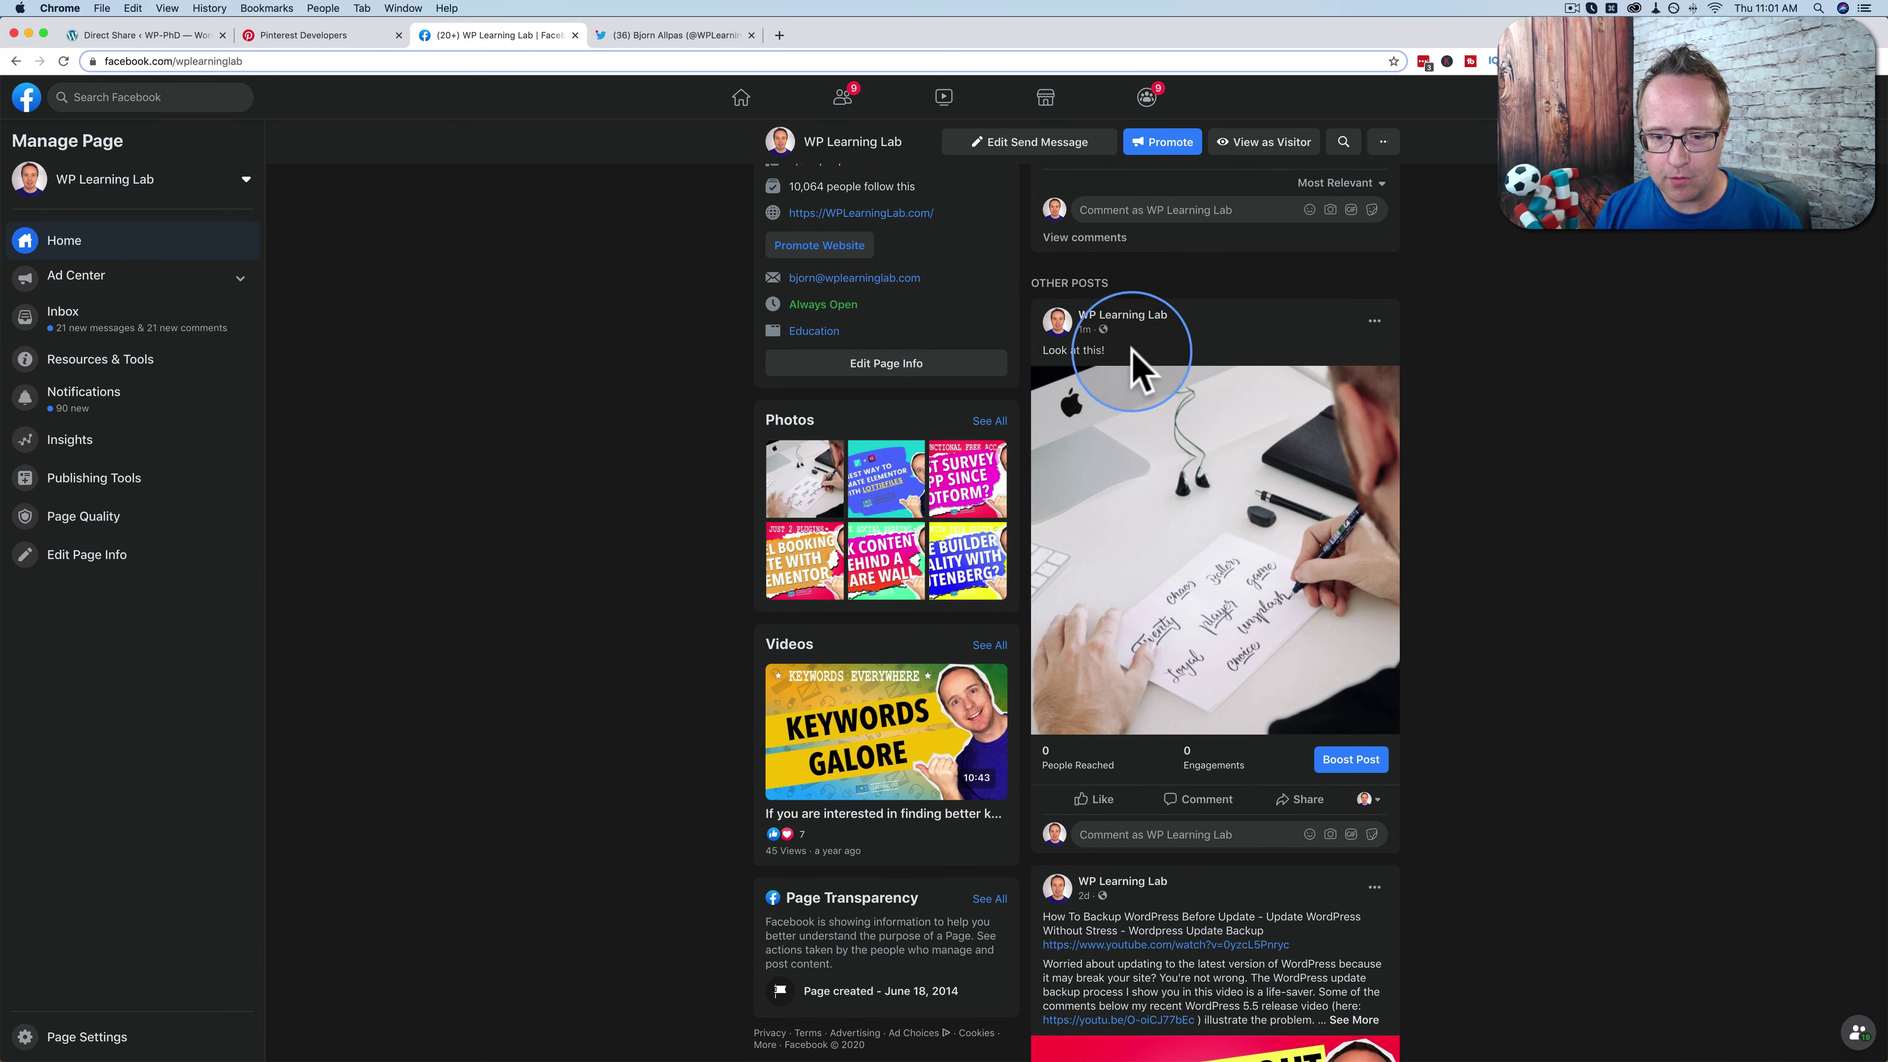
click(1223, 569)
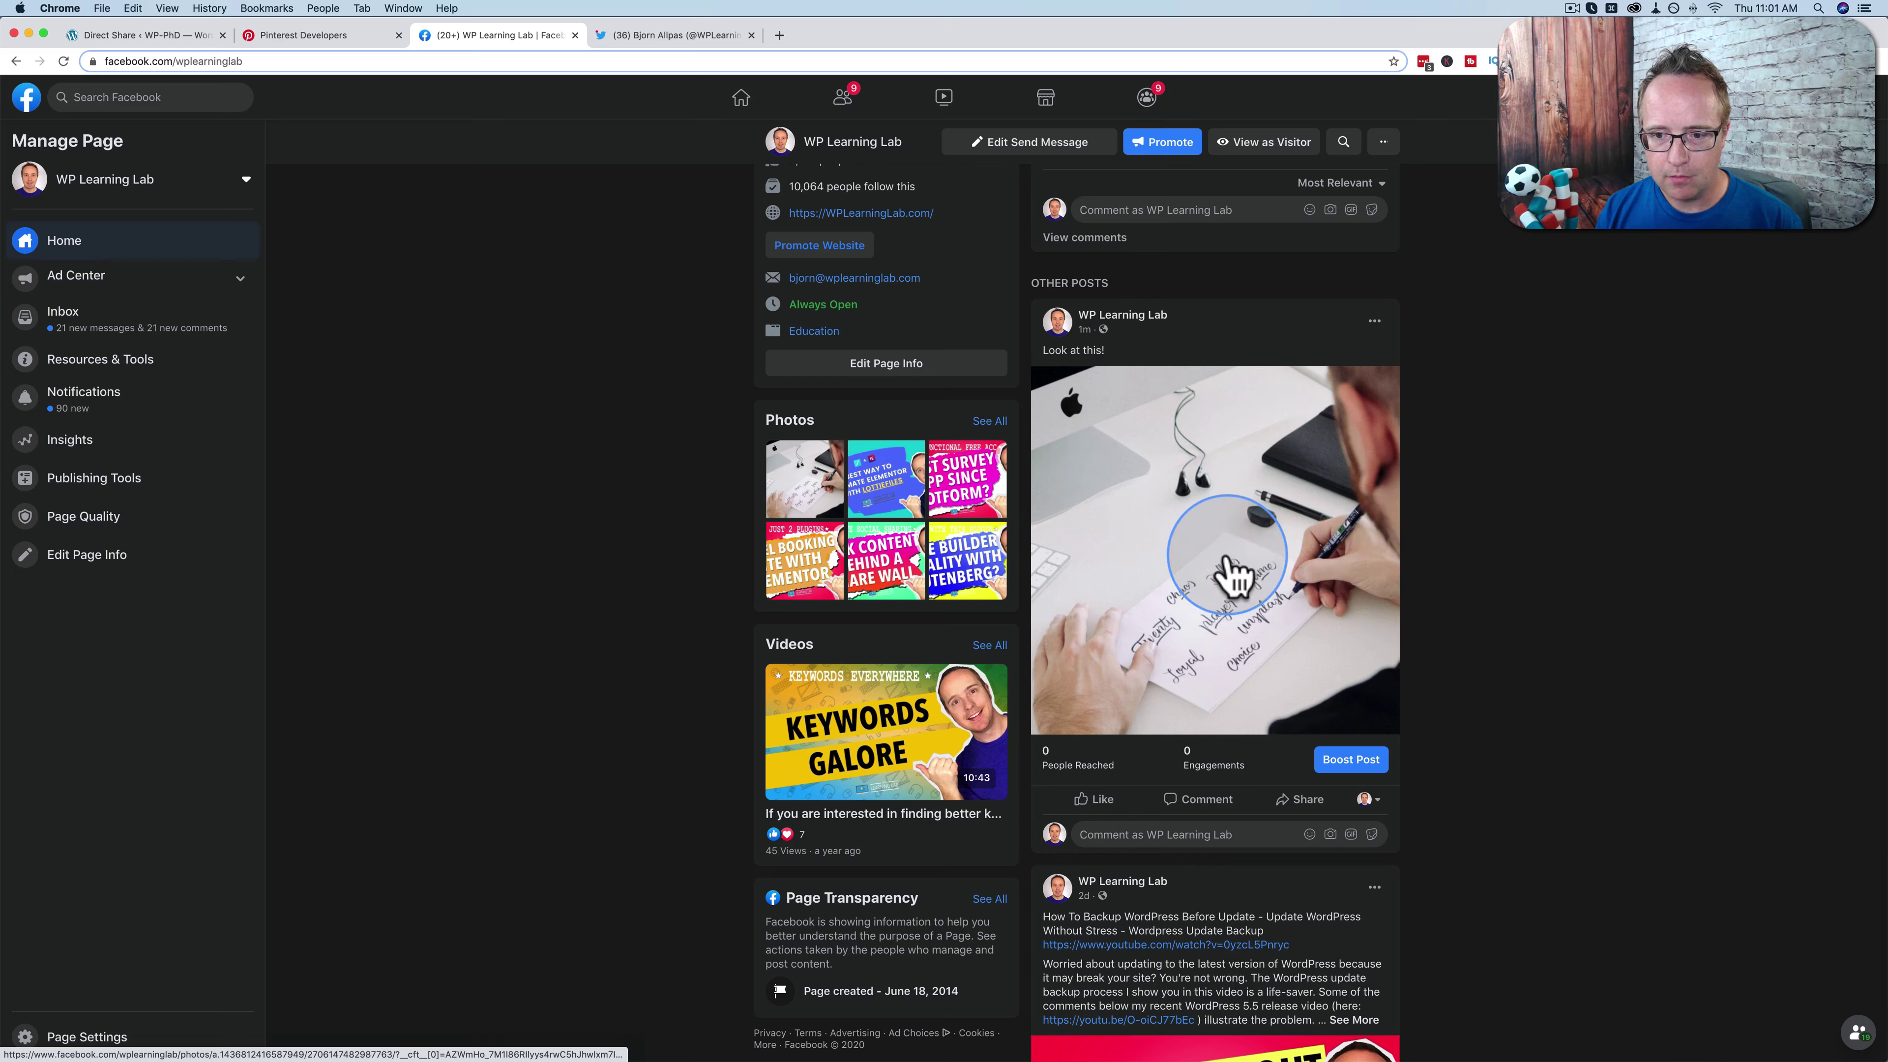
click(498, 260)
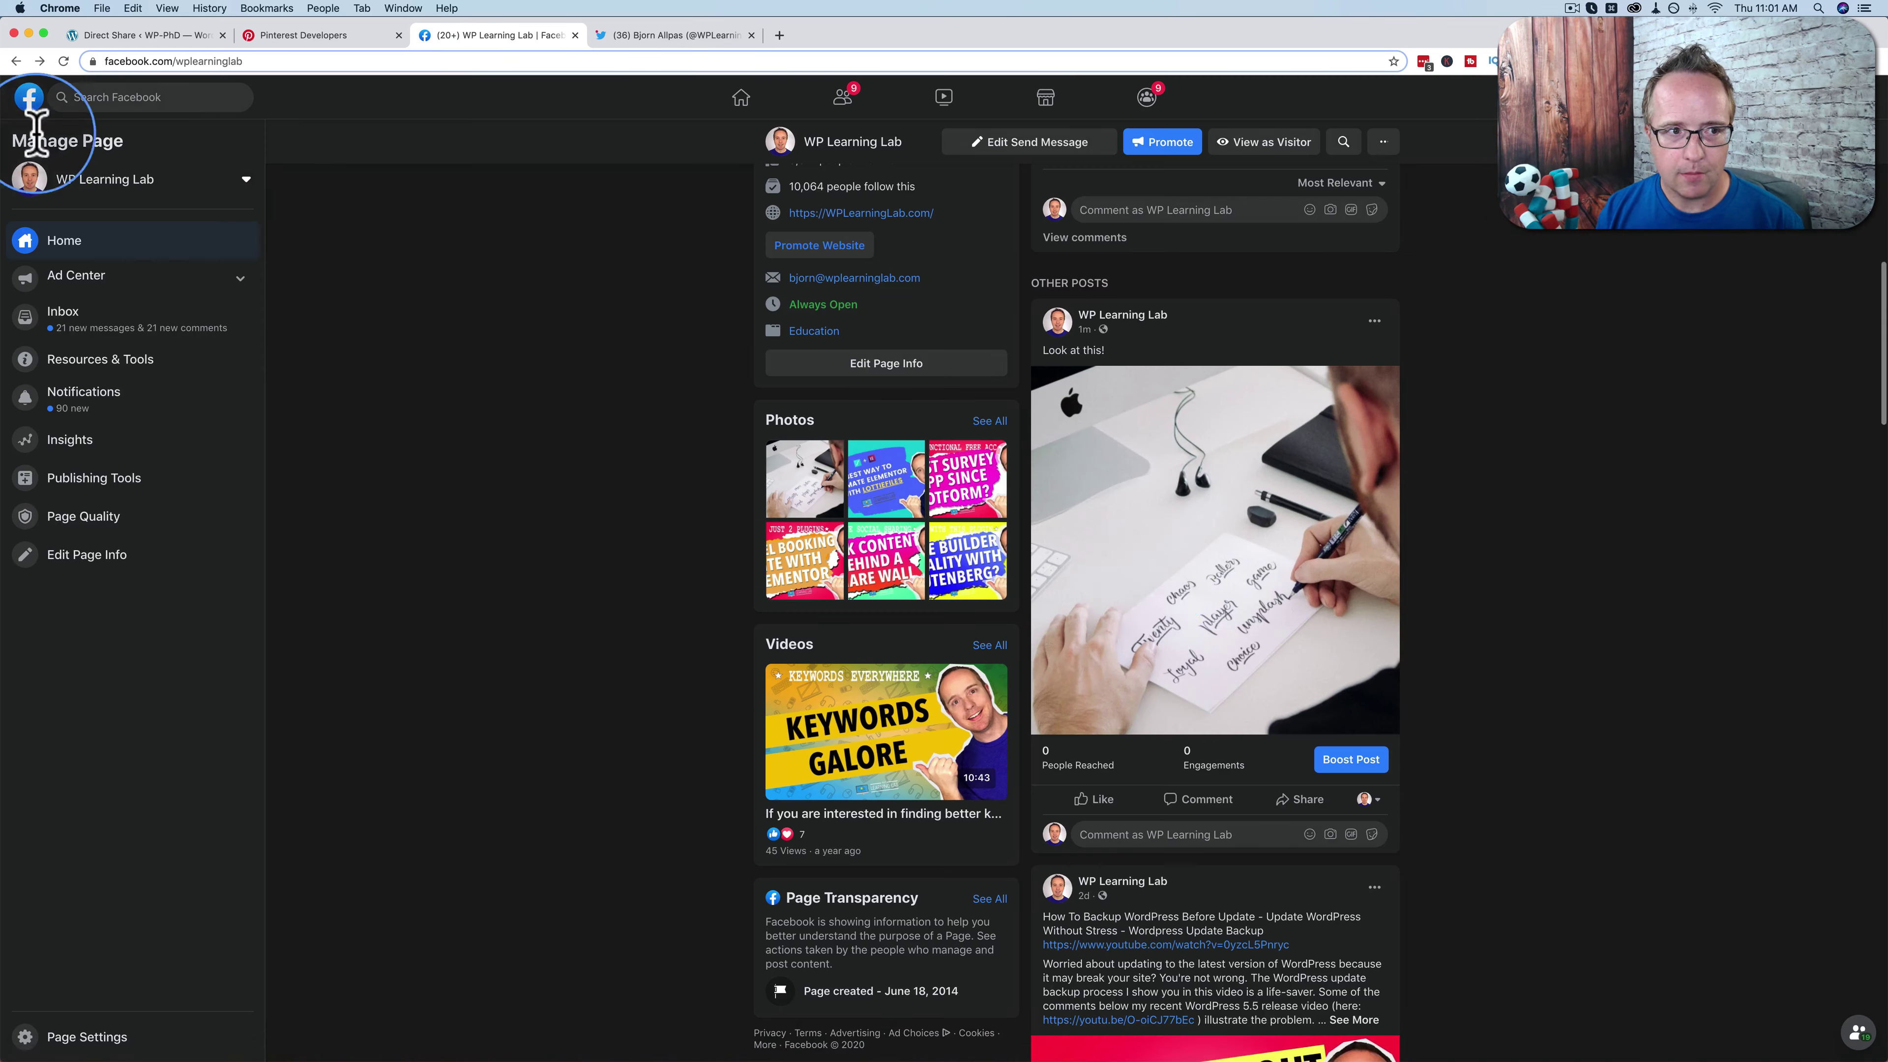
click(1099, 807)
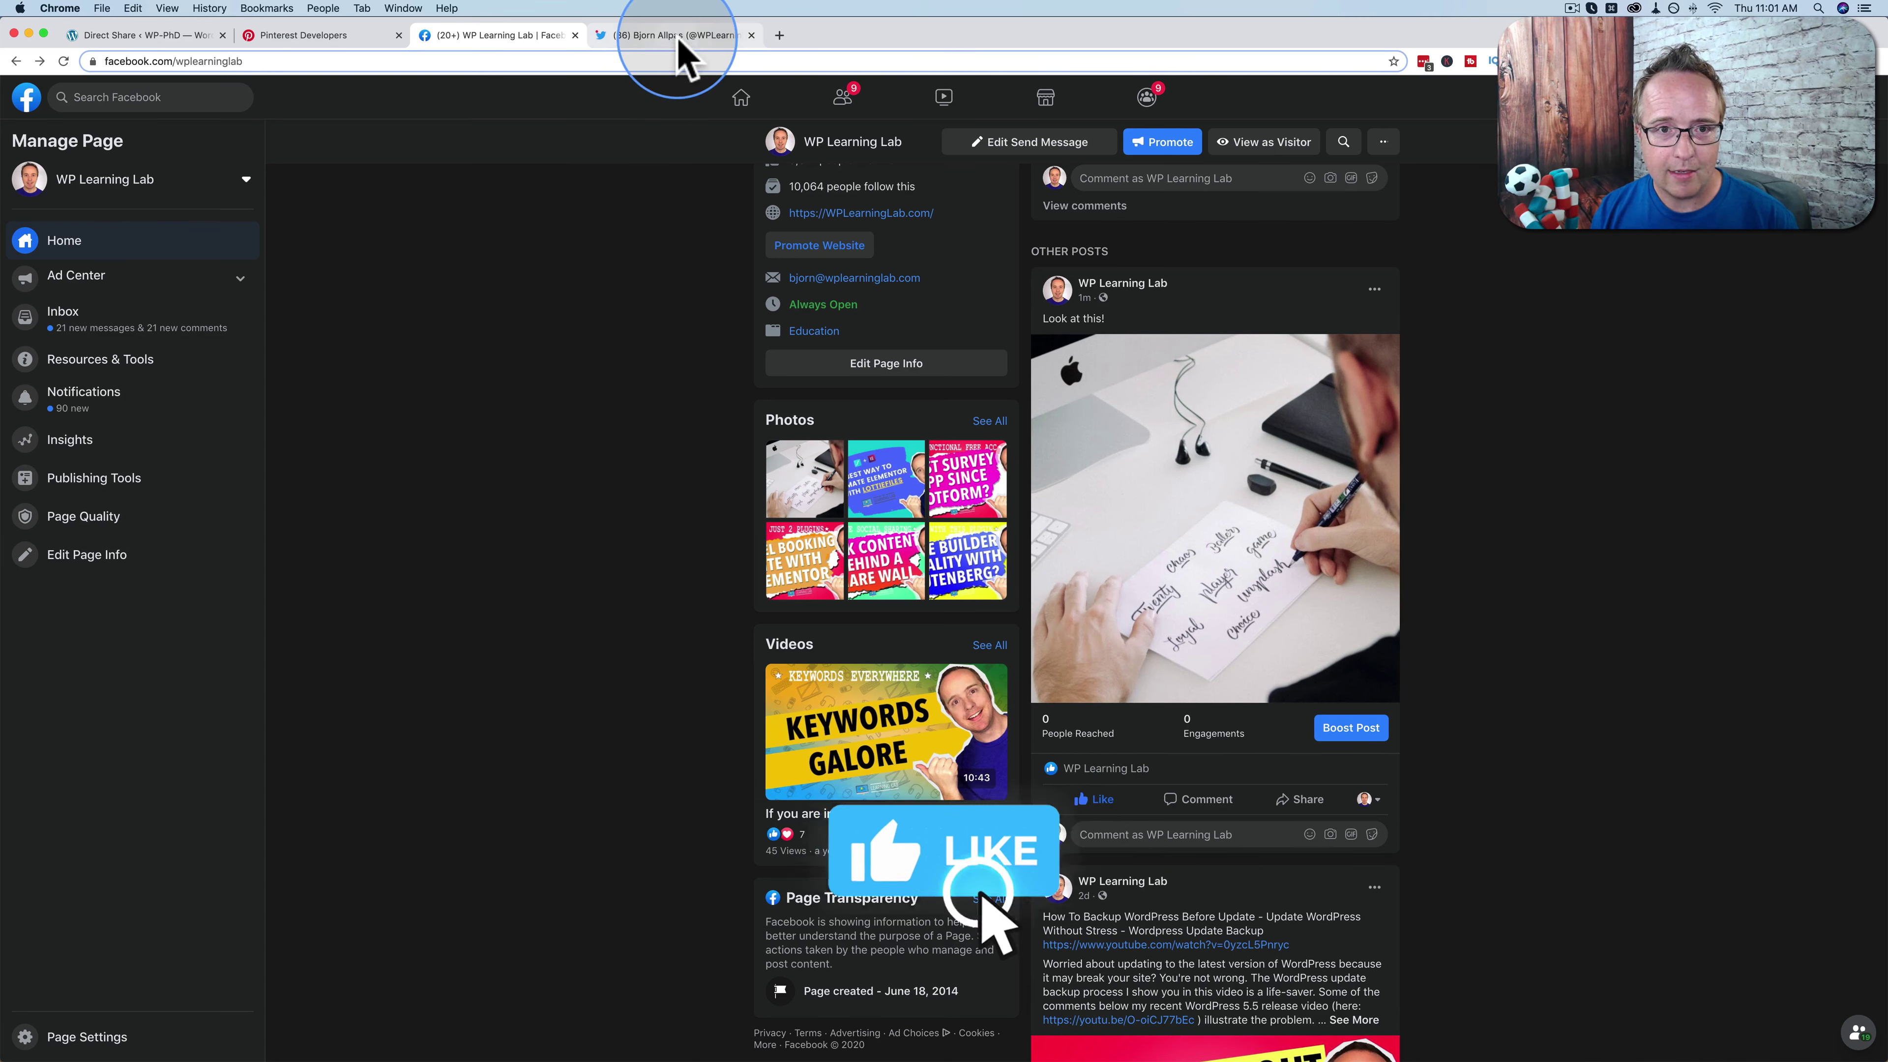
Like the matching tweet on the Twitter profile and return to the Direct Share page.
click(678, 42)
scroll(177, 561, down, 3)
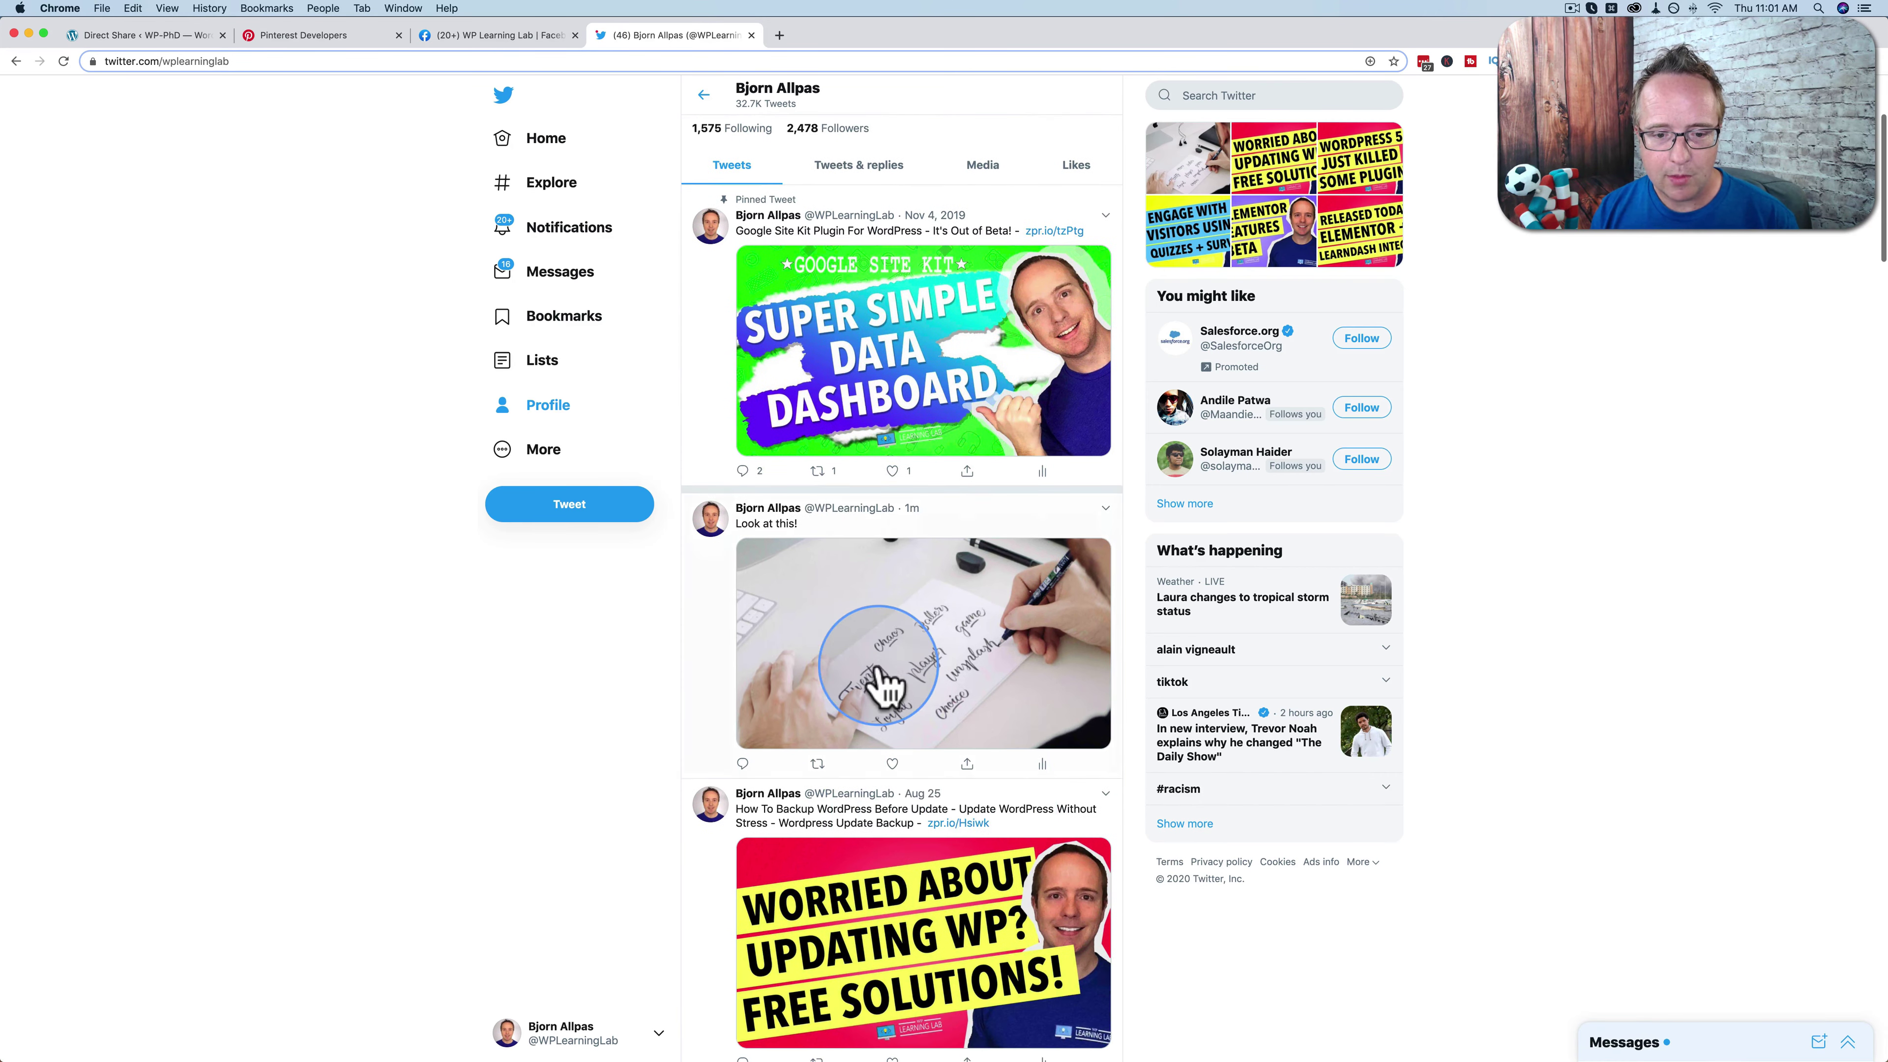
scroll(879, 685, down, 2)
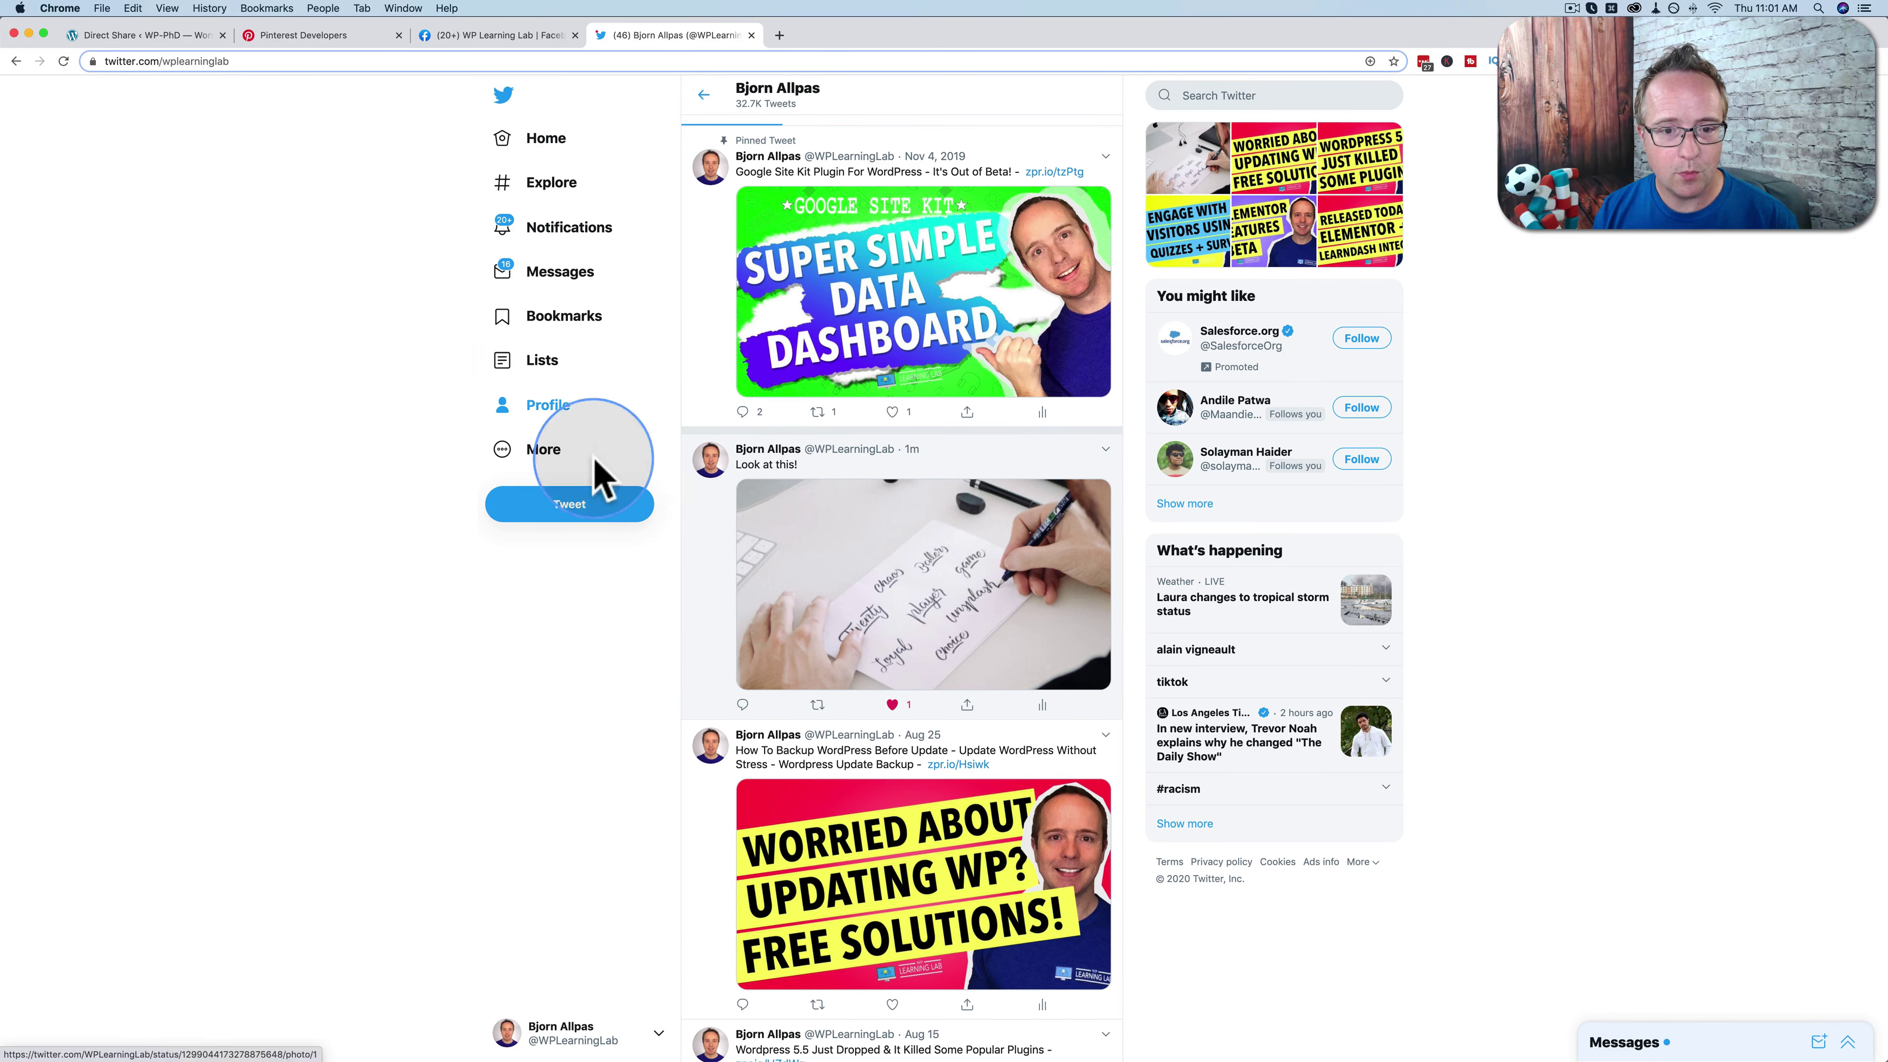
click(189, 38)
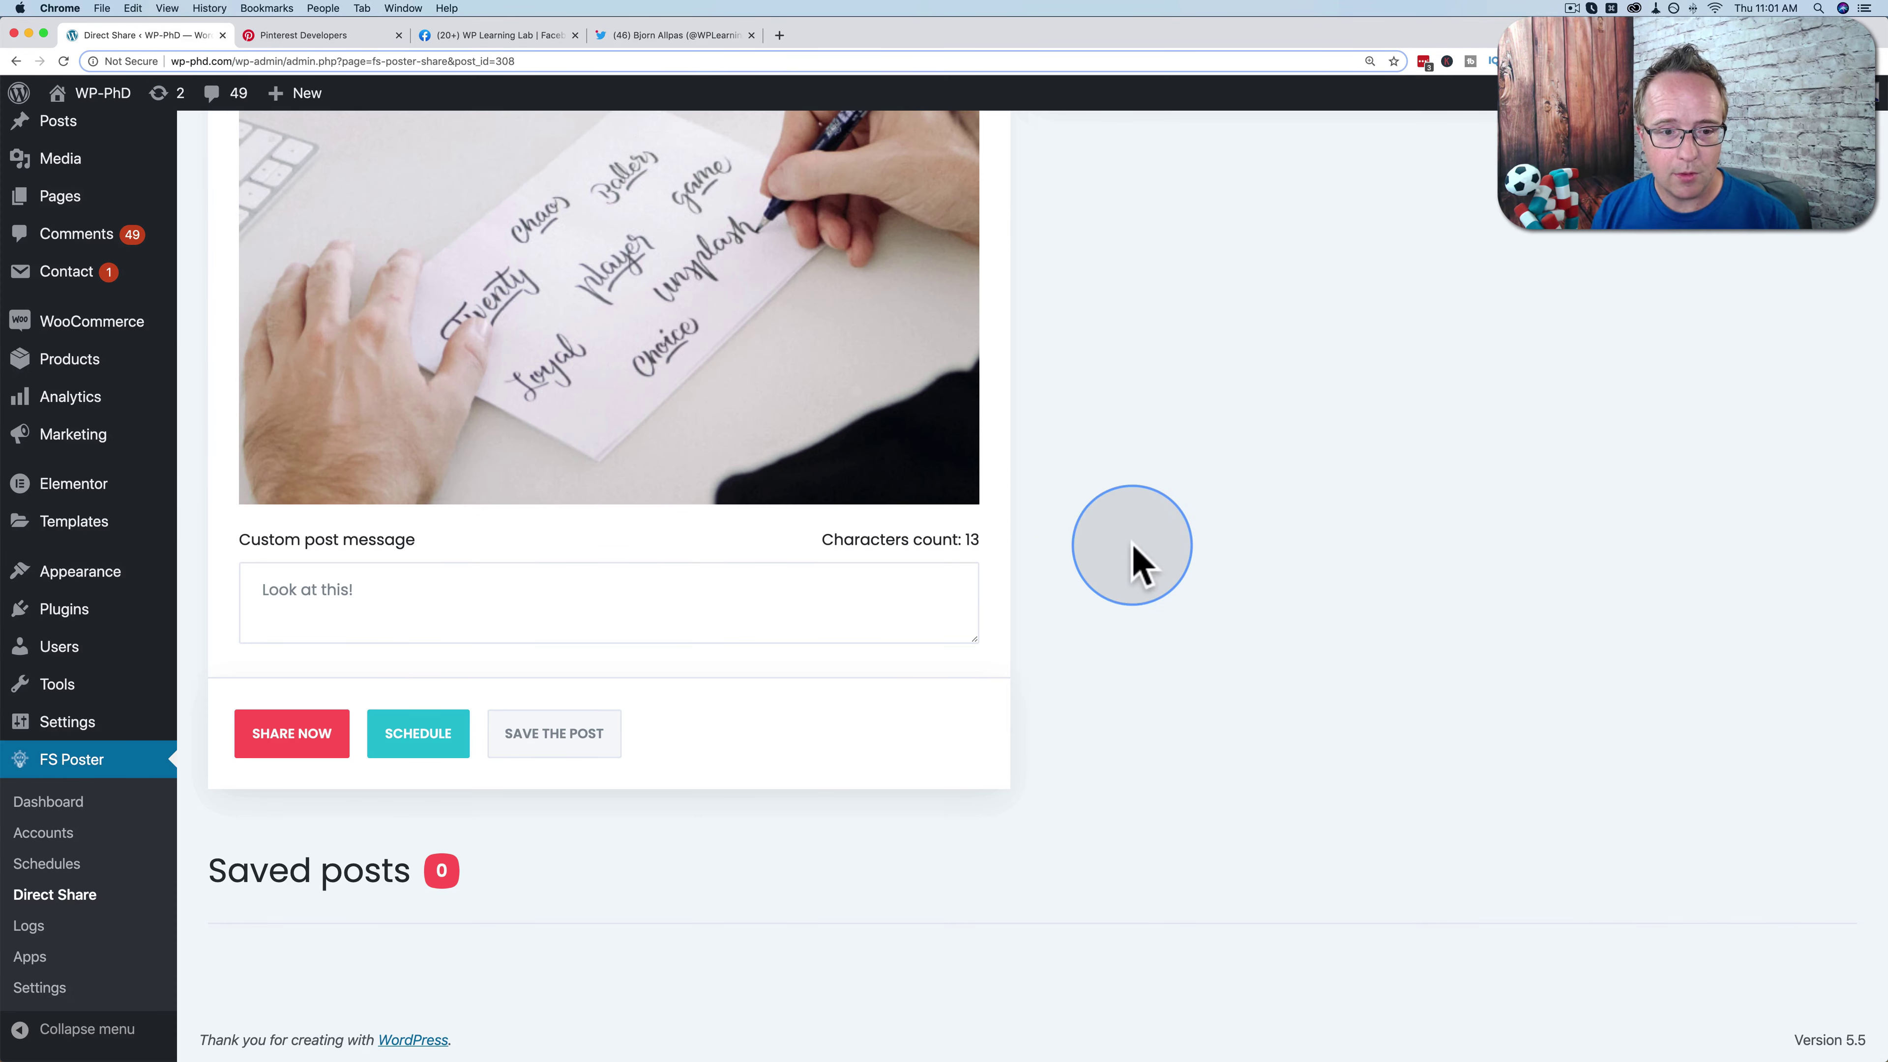
Glance at the Facebook post once more, then return to FS Poster's Direct Share page.
scroll(1133, 565, up, 7)
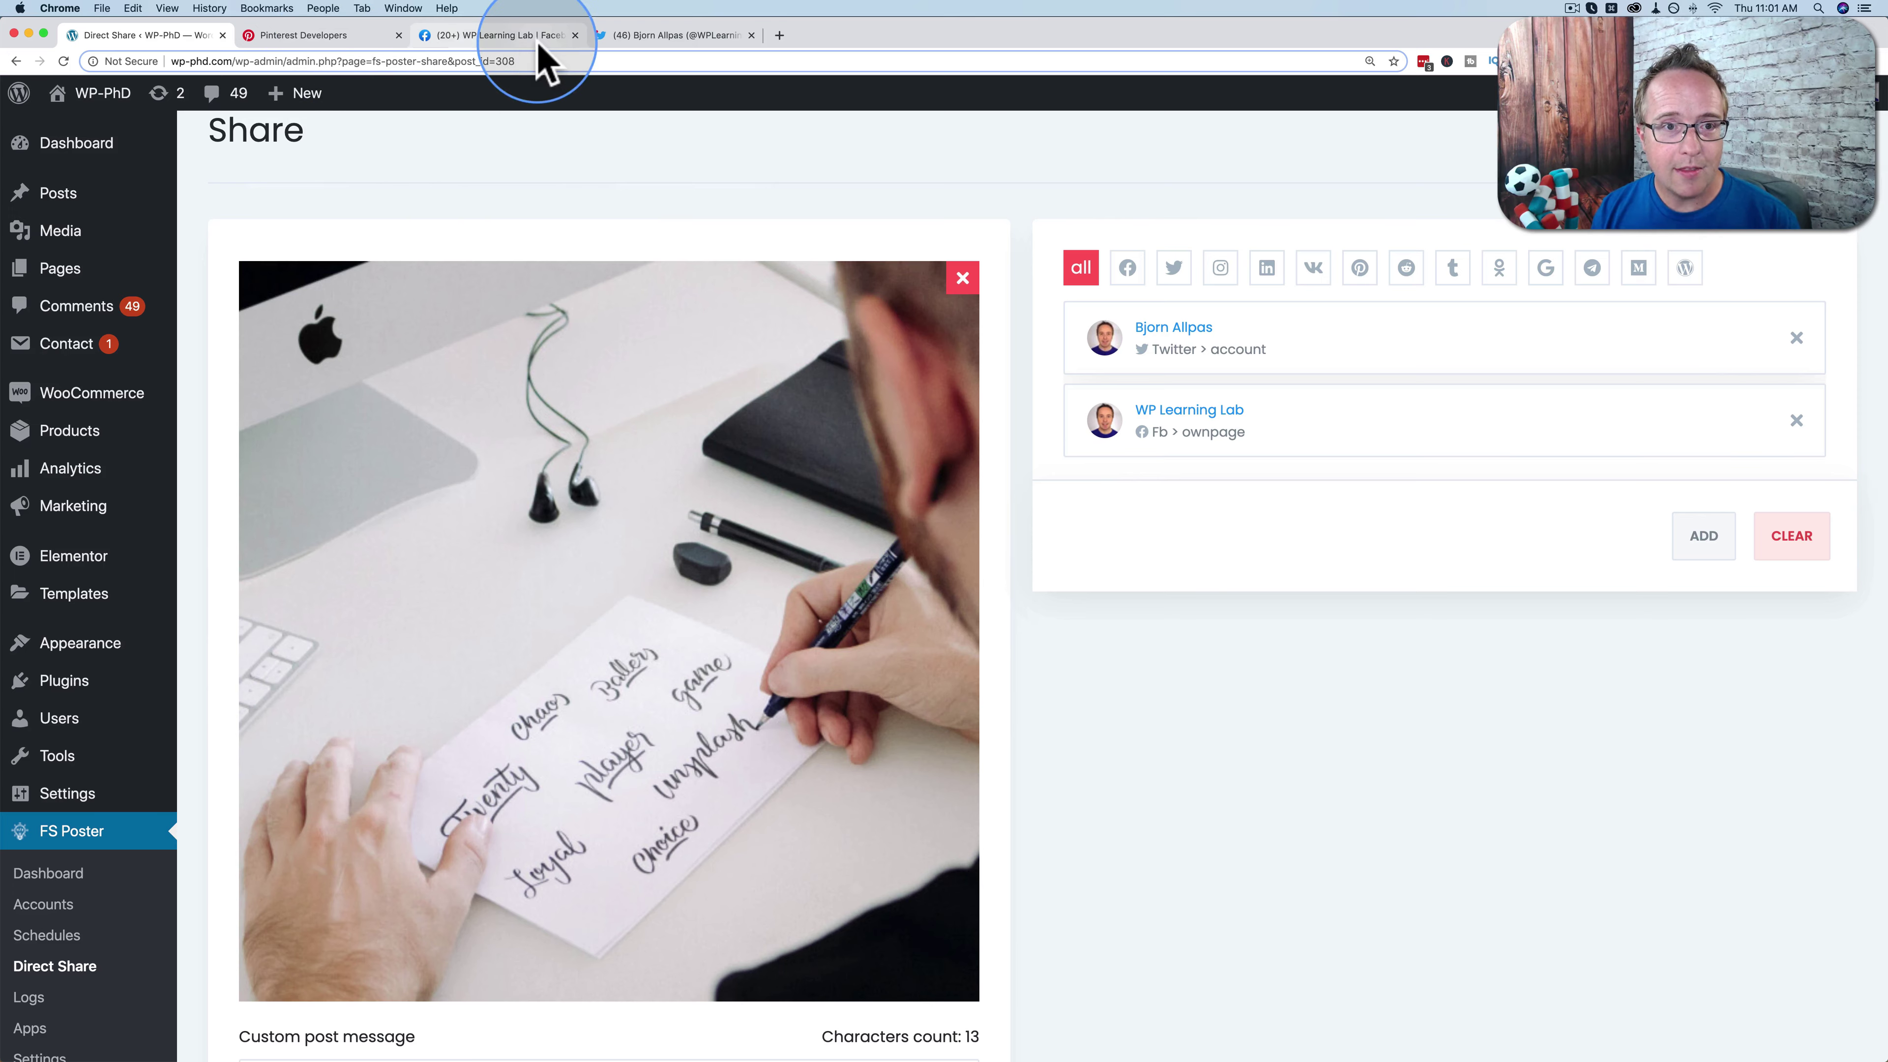
click(513, 35)
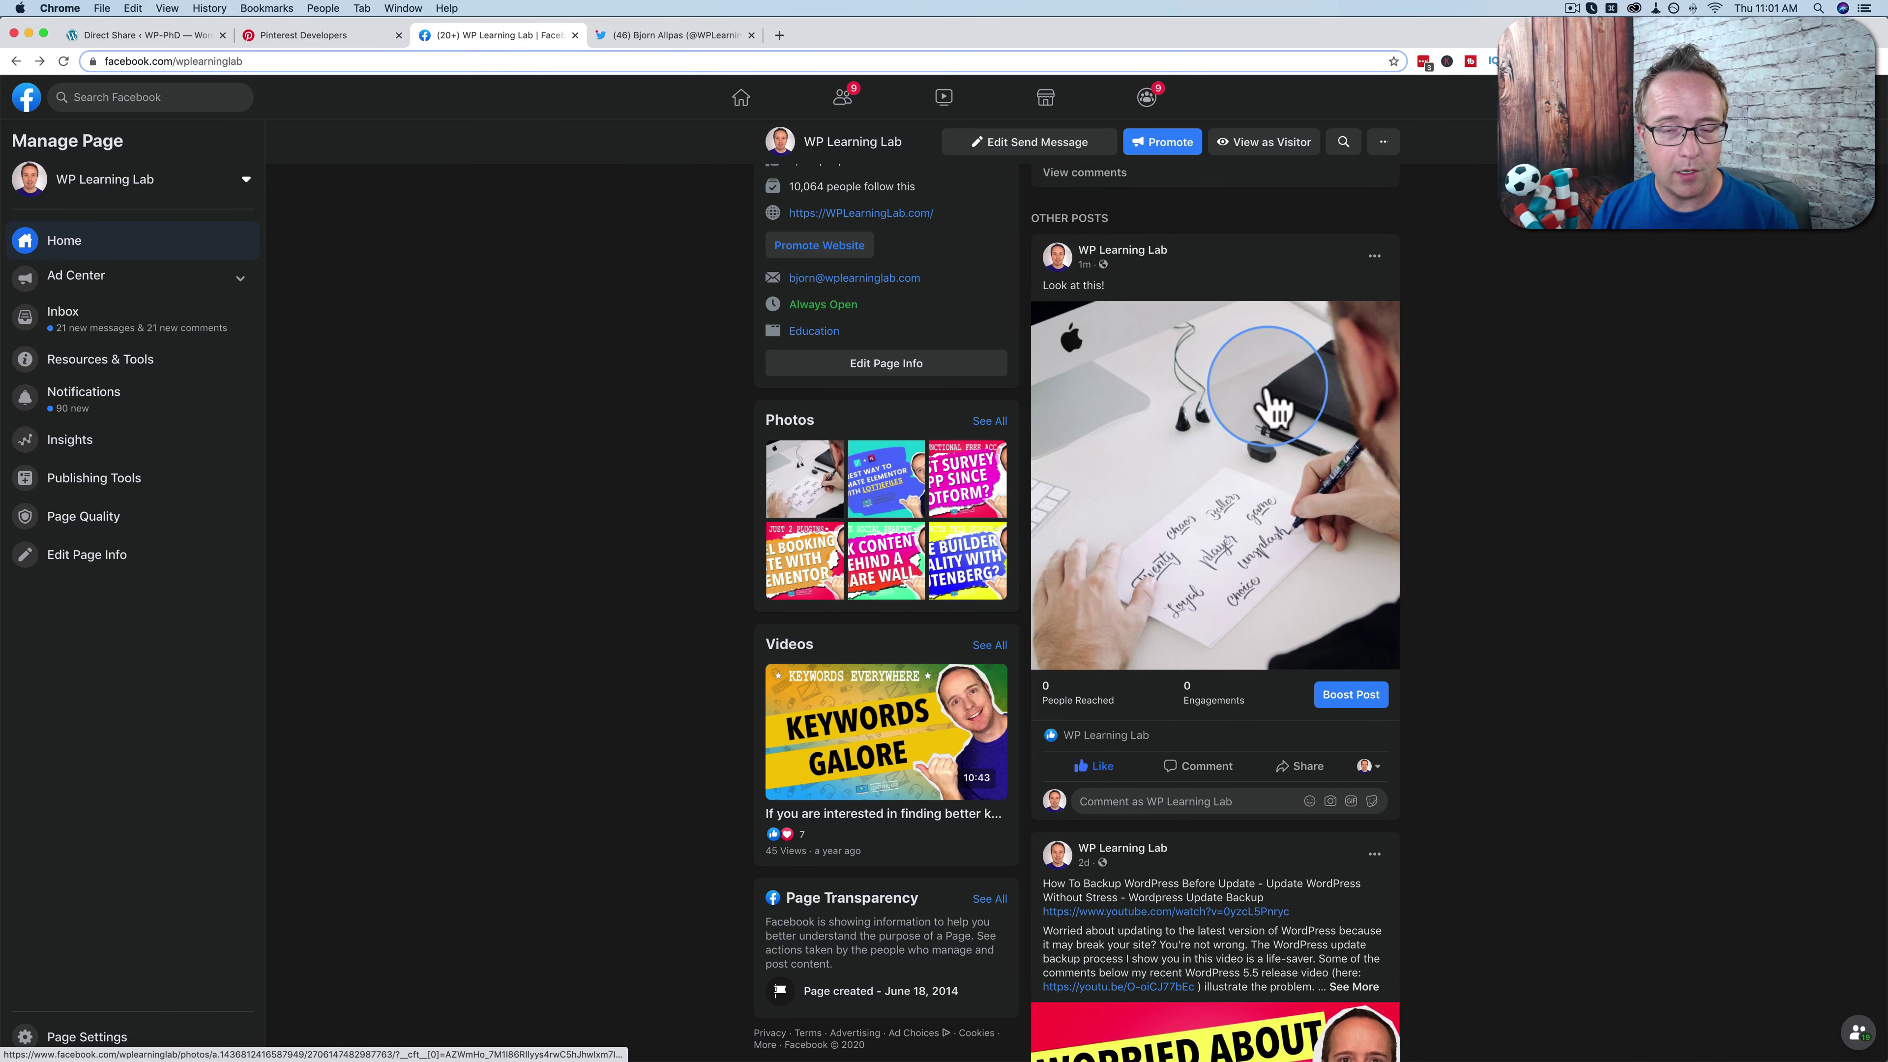
click(149, 36)
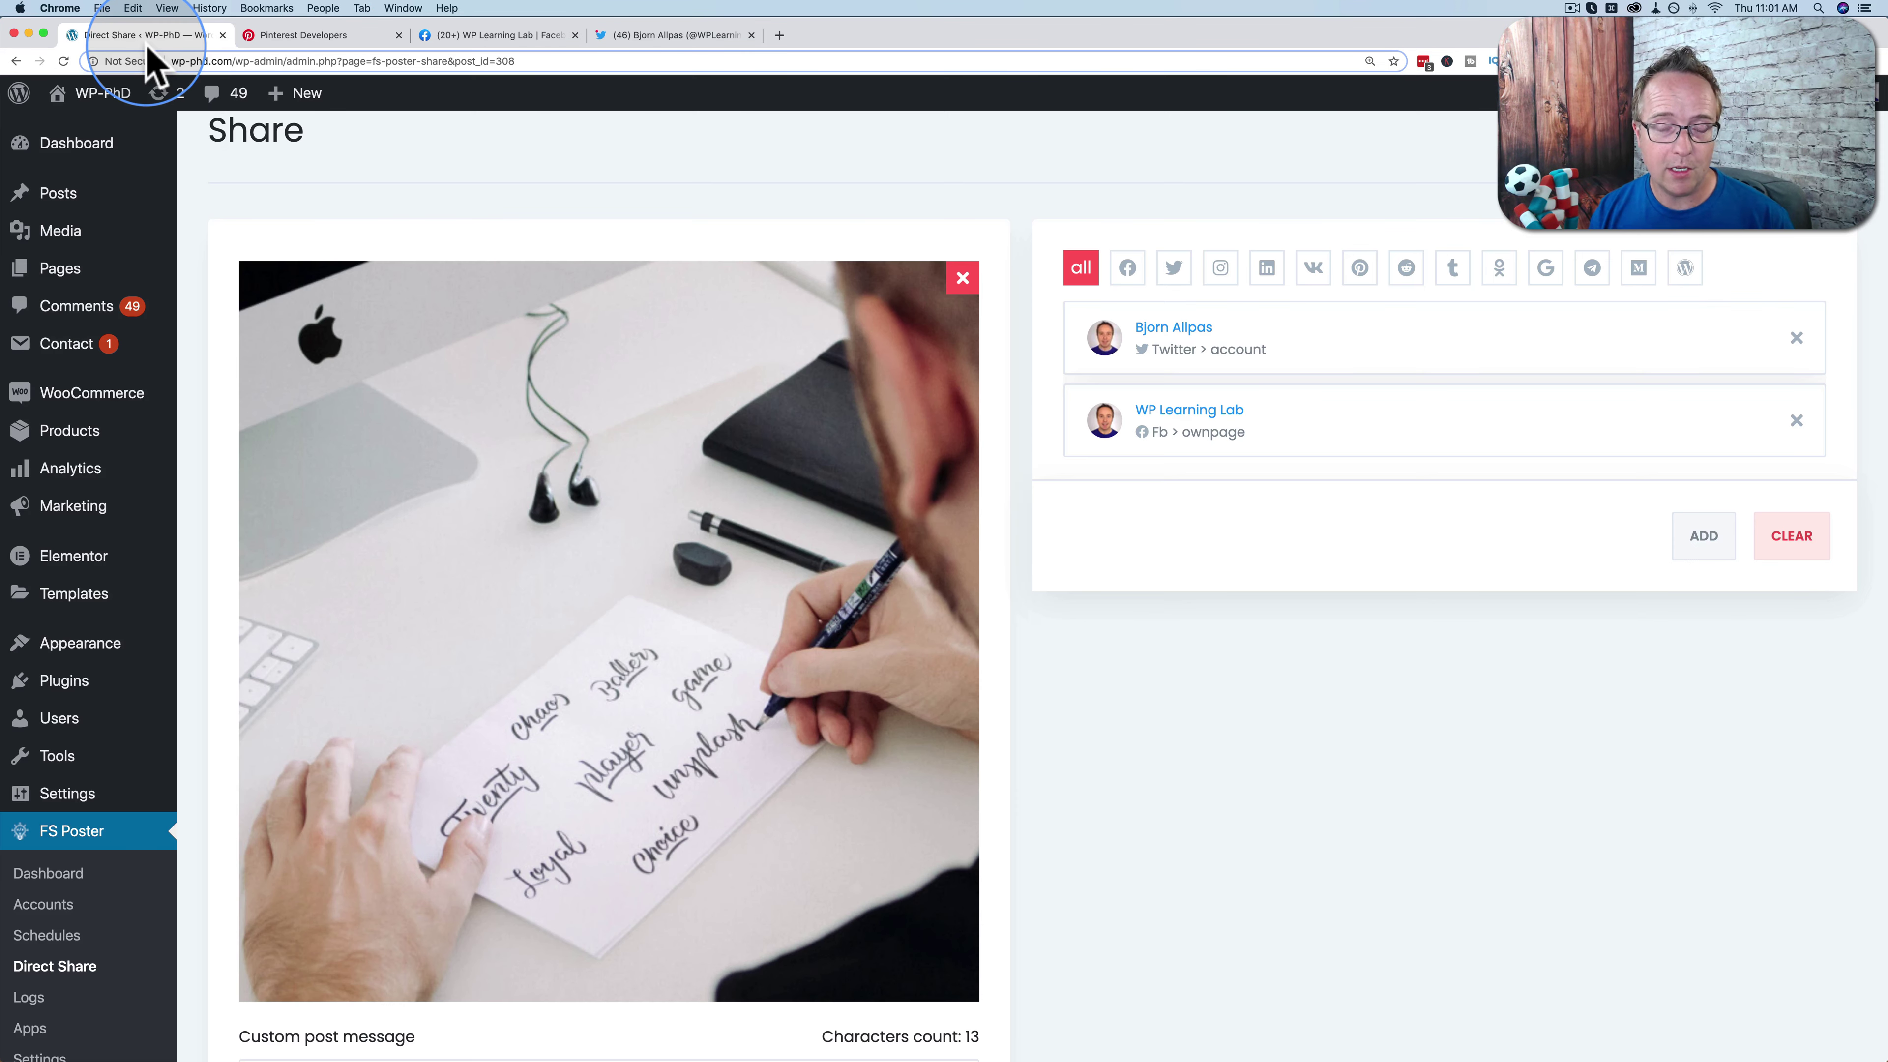
Open the FS Poster Dashboard and scroll through its 2 shares, 0 clicks and shared-posts chart.
scroll(196, 319, down, 1)
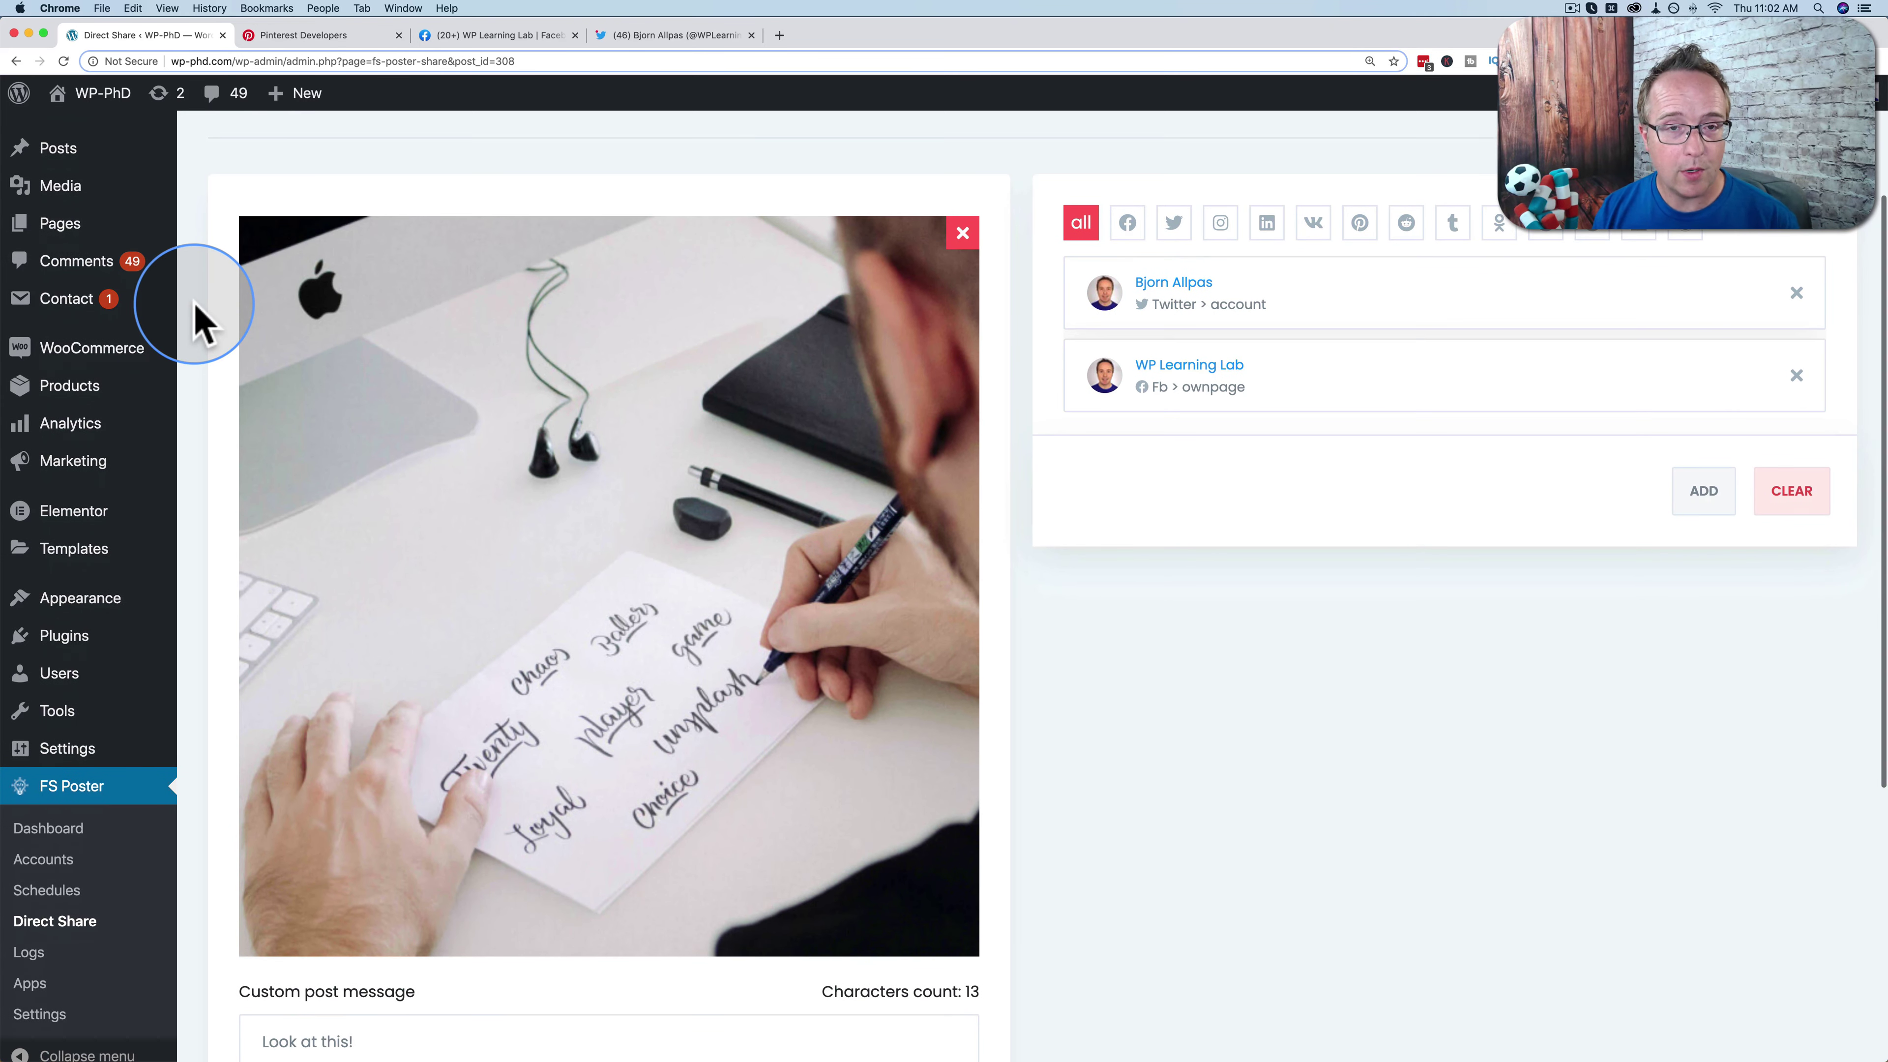
scroll(196, 305, up, 4)
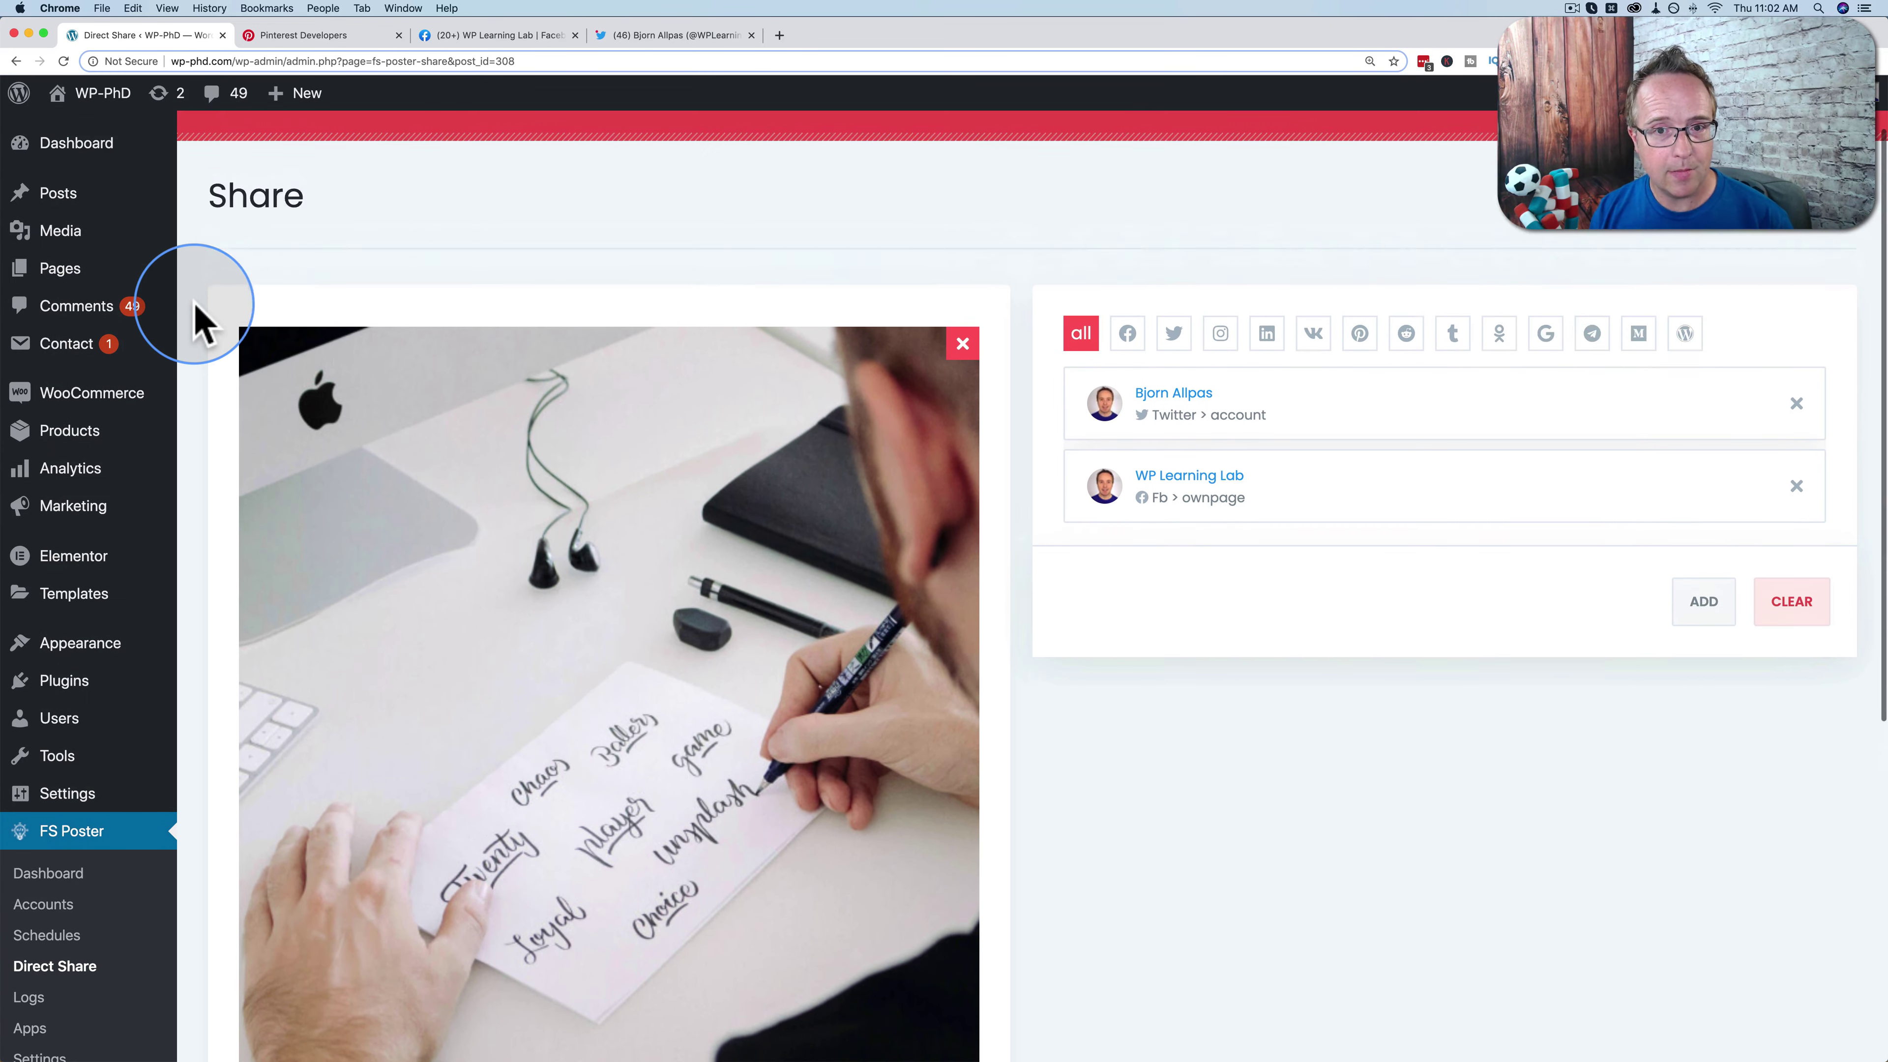
click(680, 189)
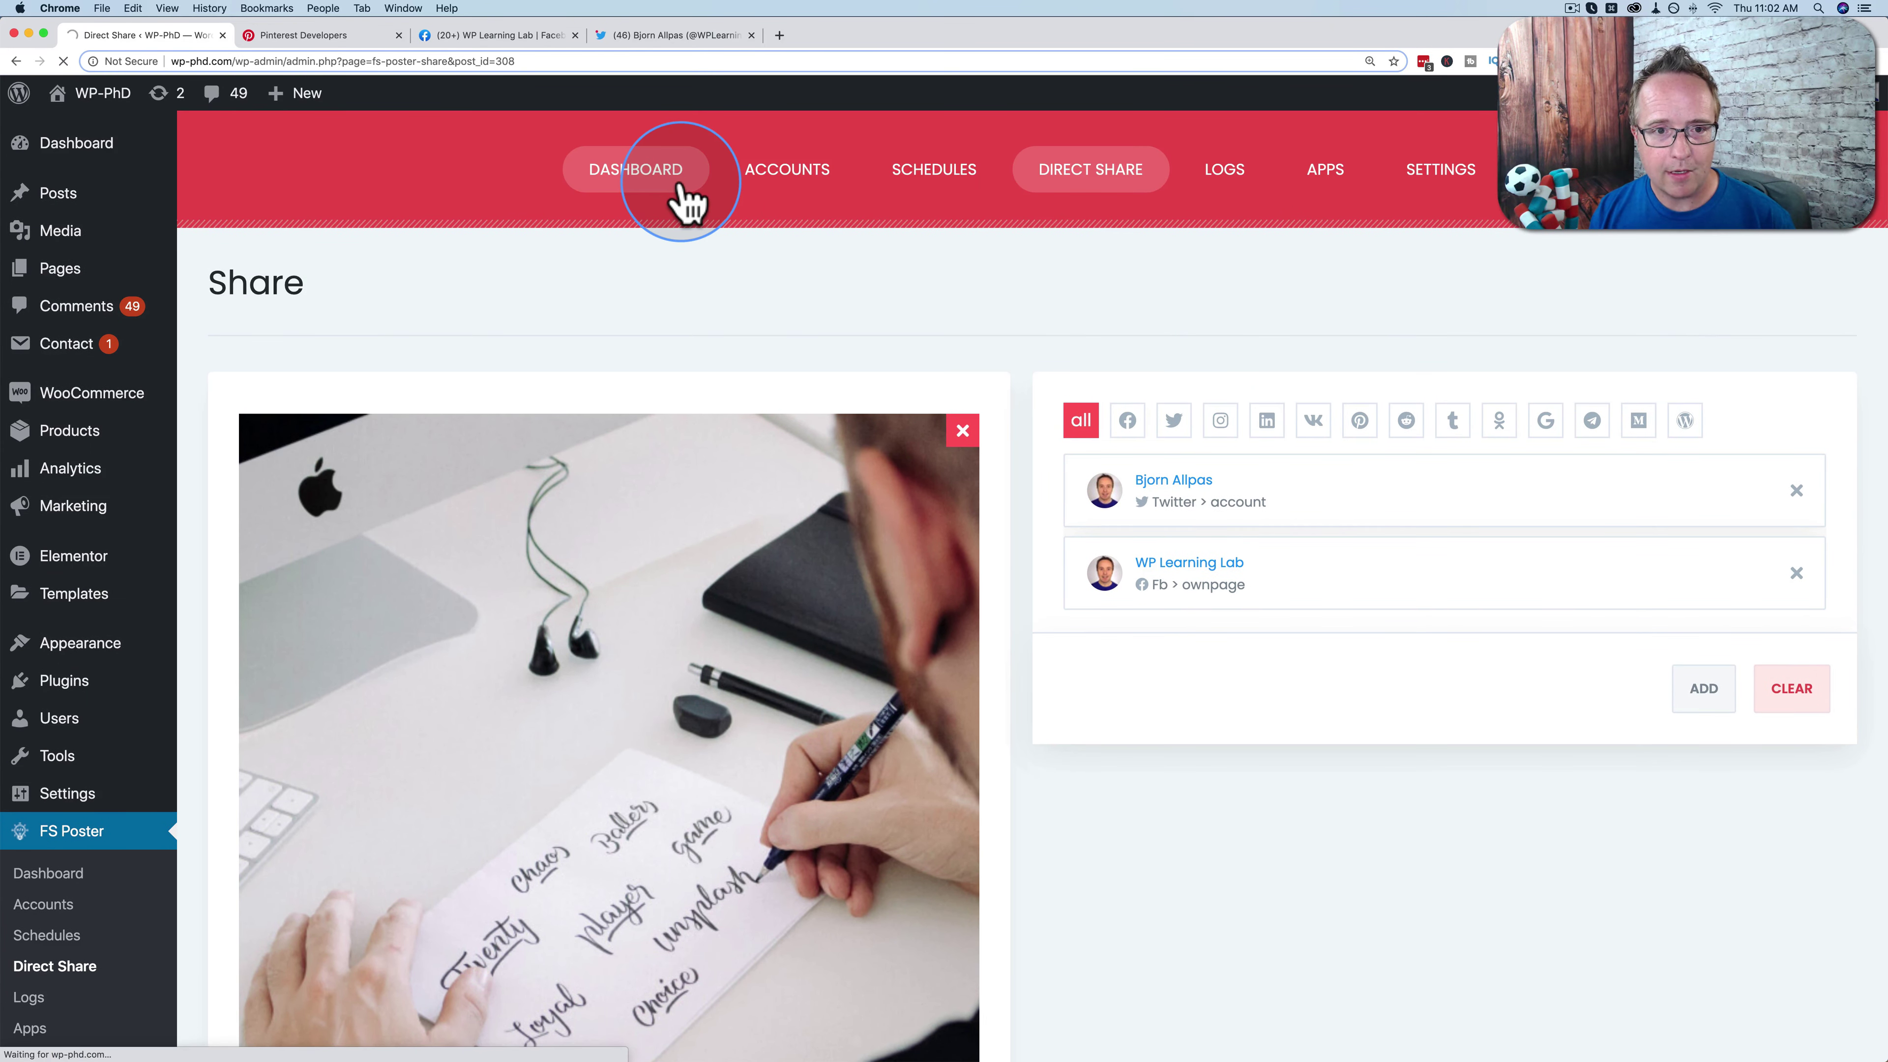
scroll(392, 286, down, 1)
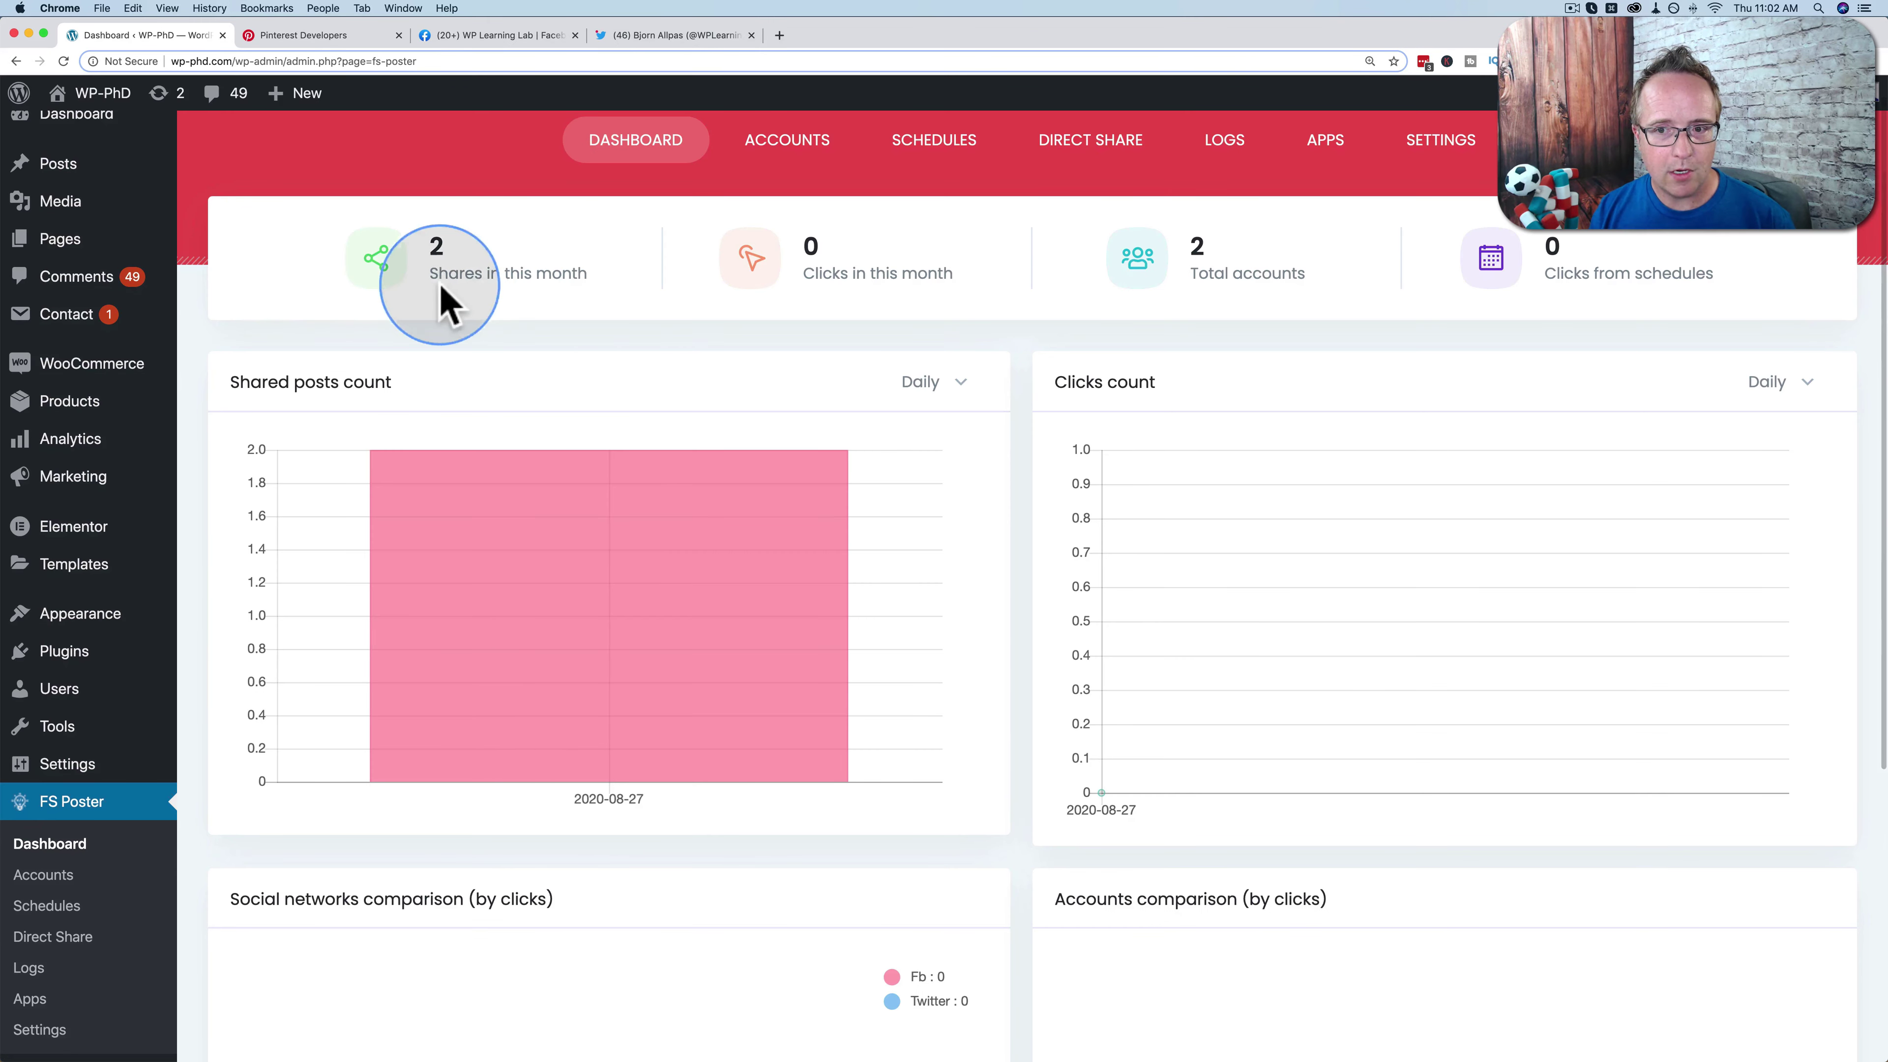
scroll(440, 305, down, 2)
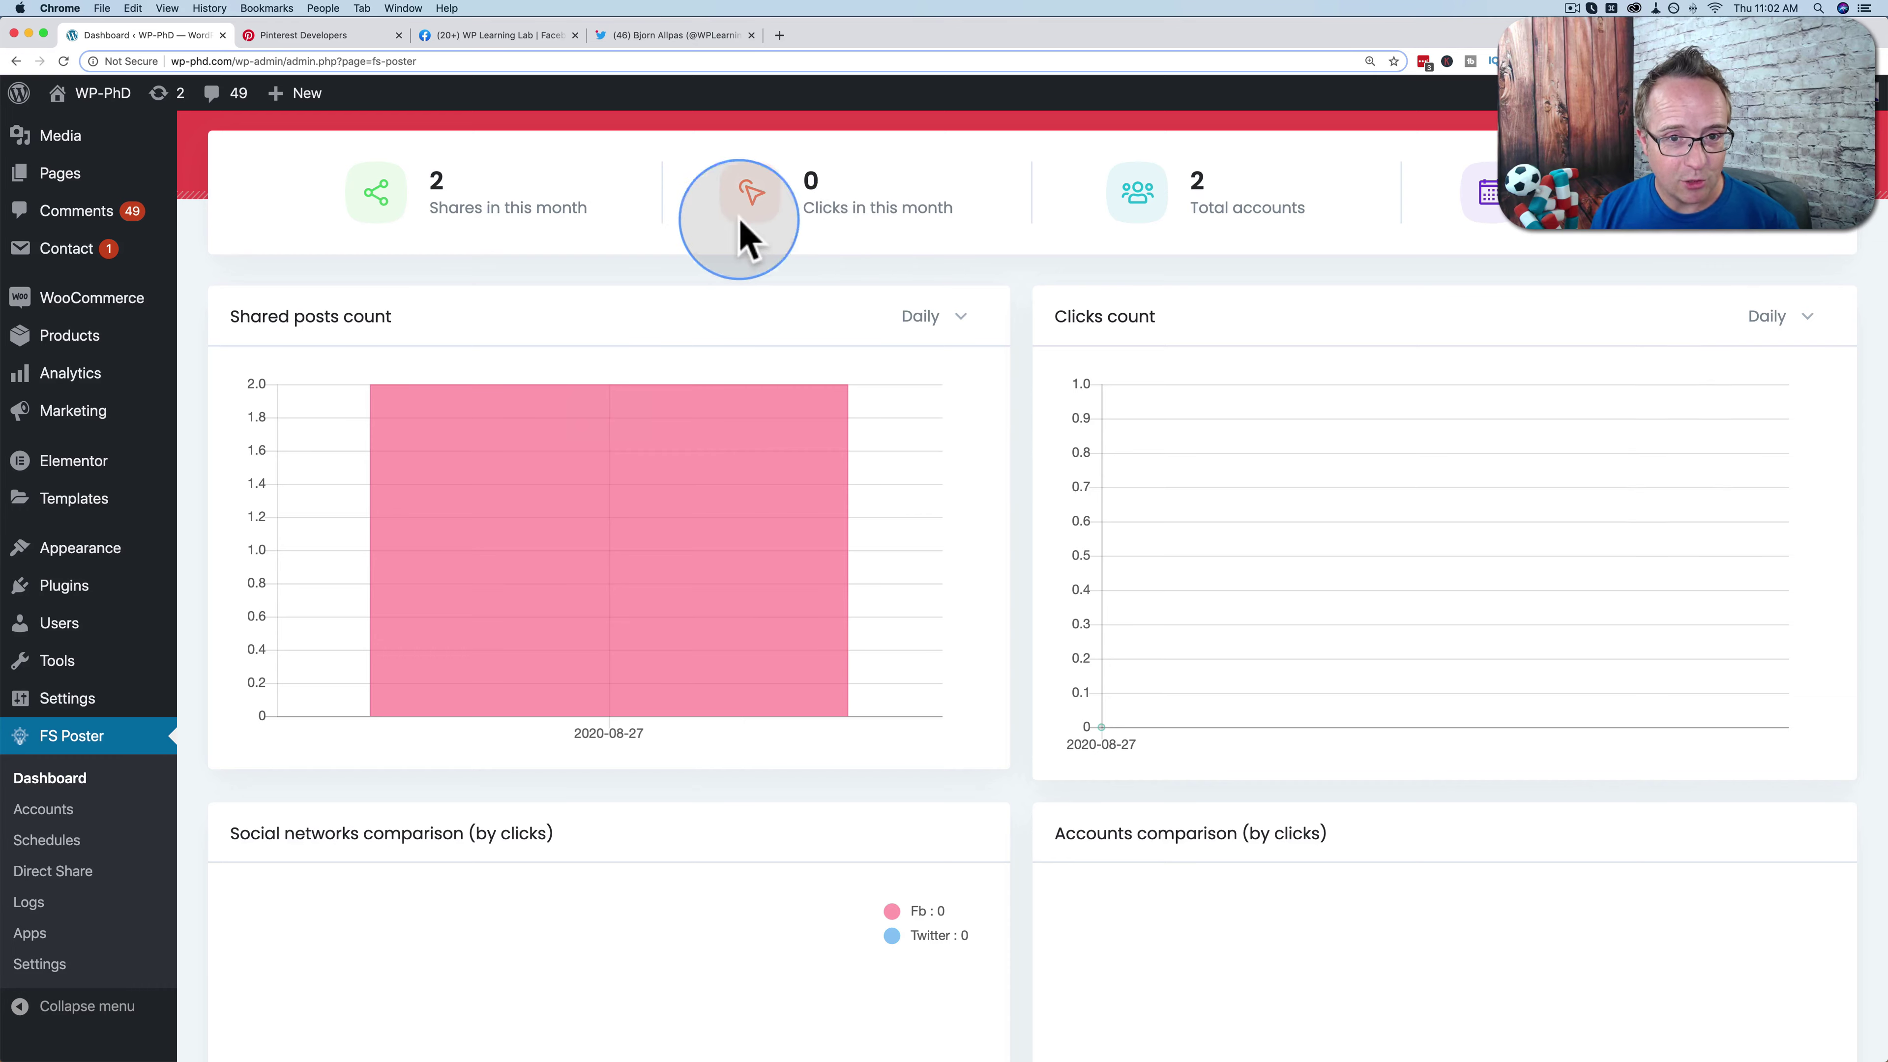
scroll(560, 316, down, 5)
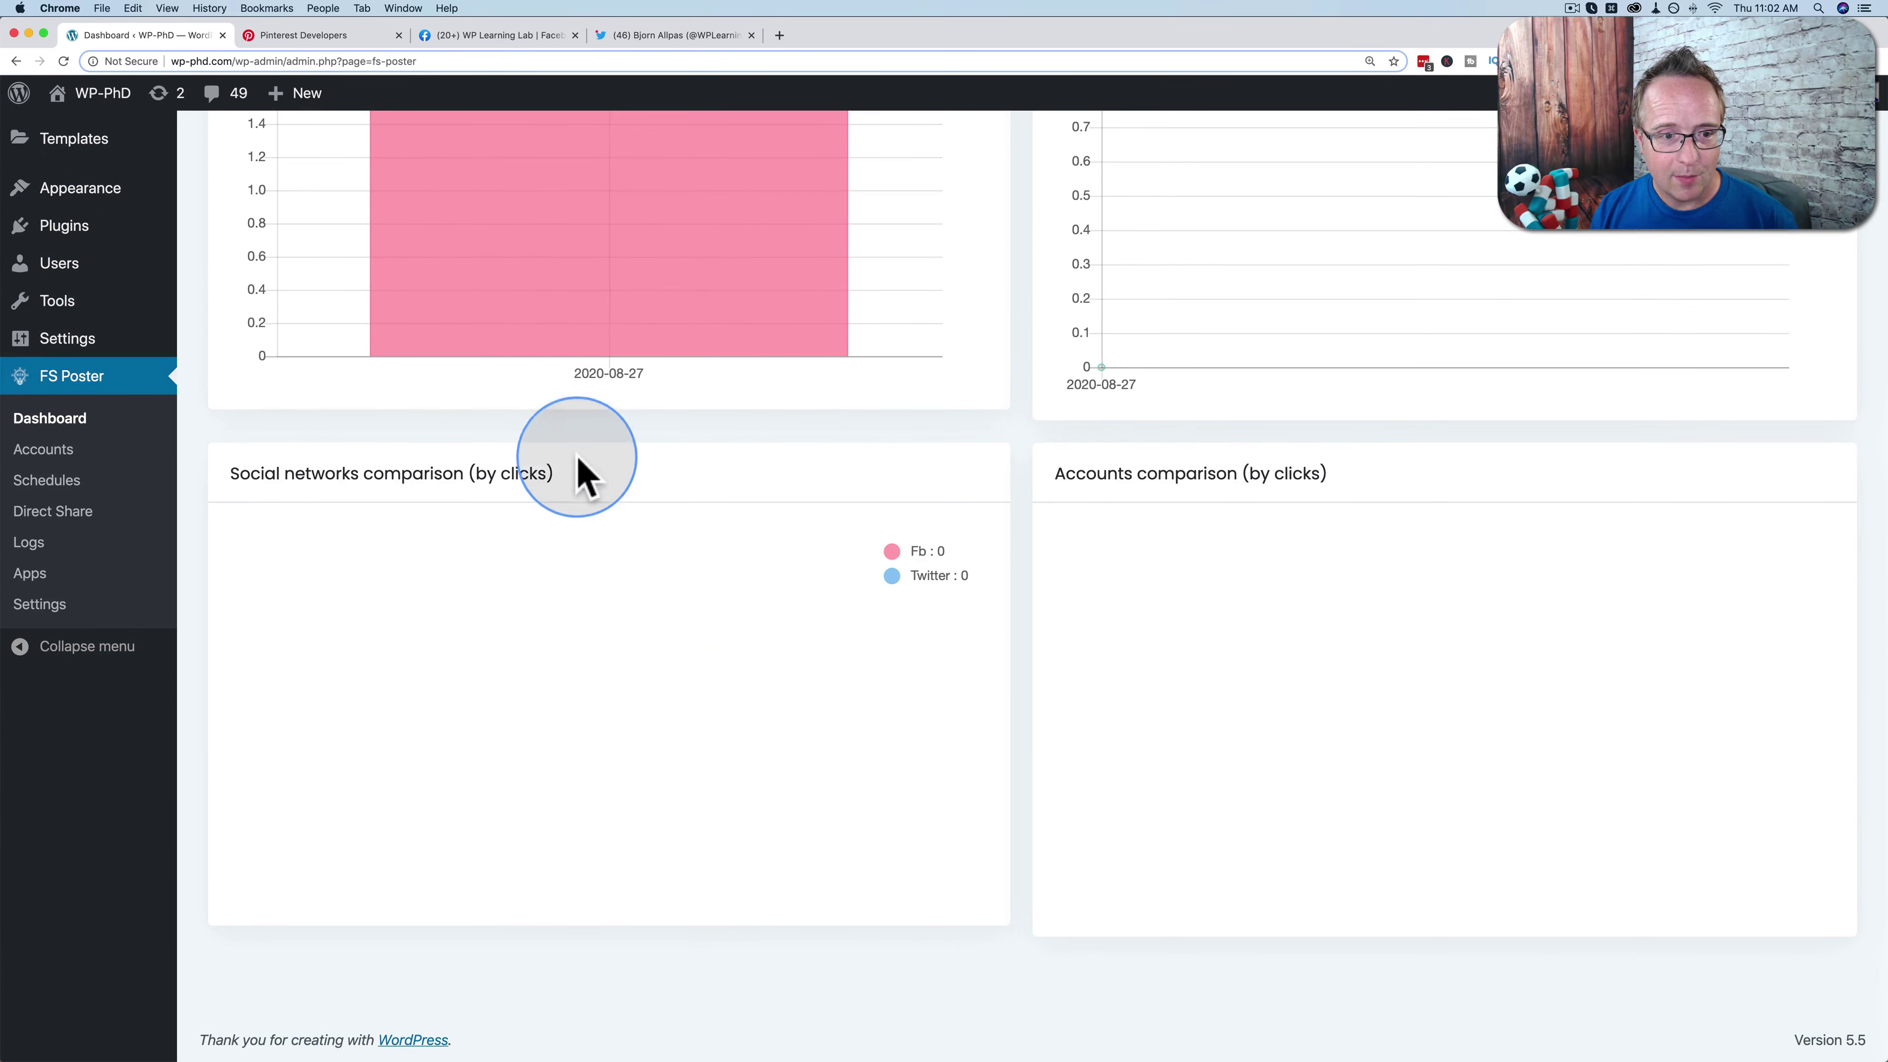
scroll(578, 476, up, 5)
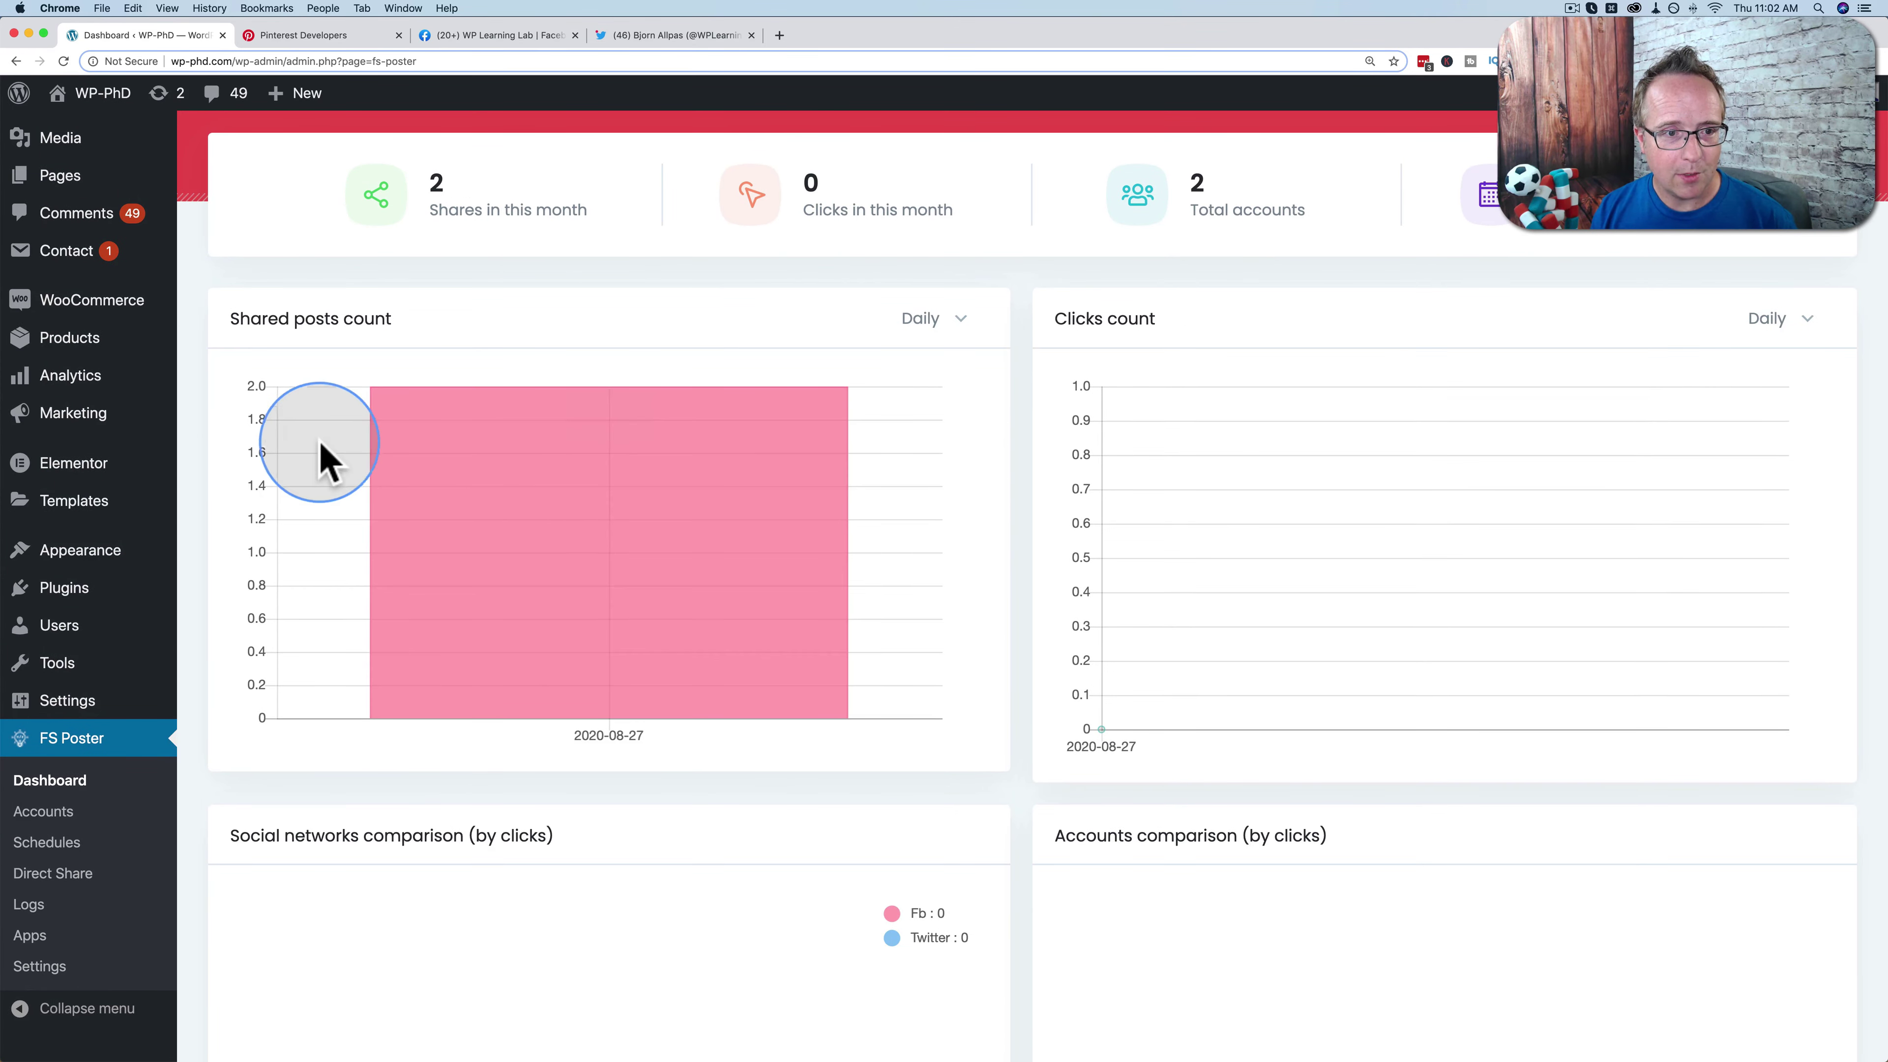
scroll(350, 417, up, 2)
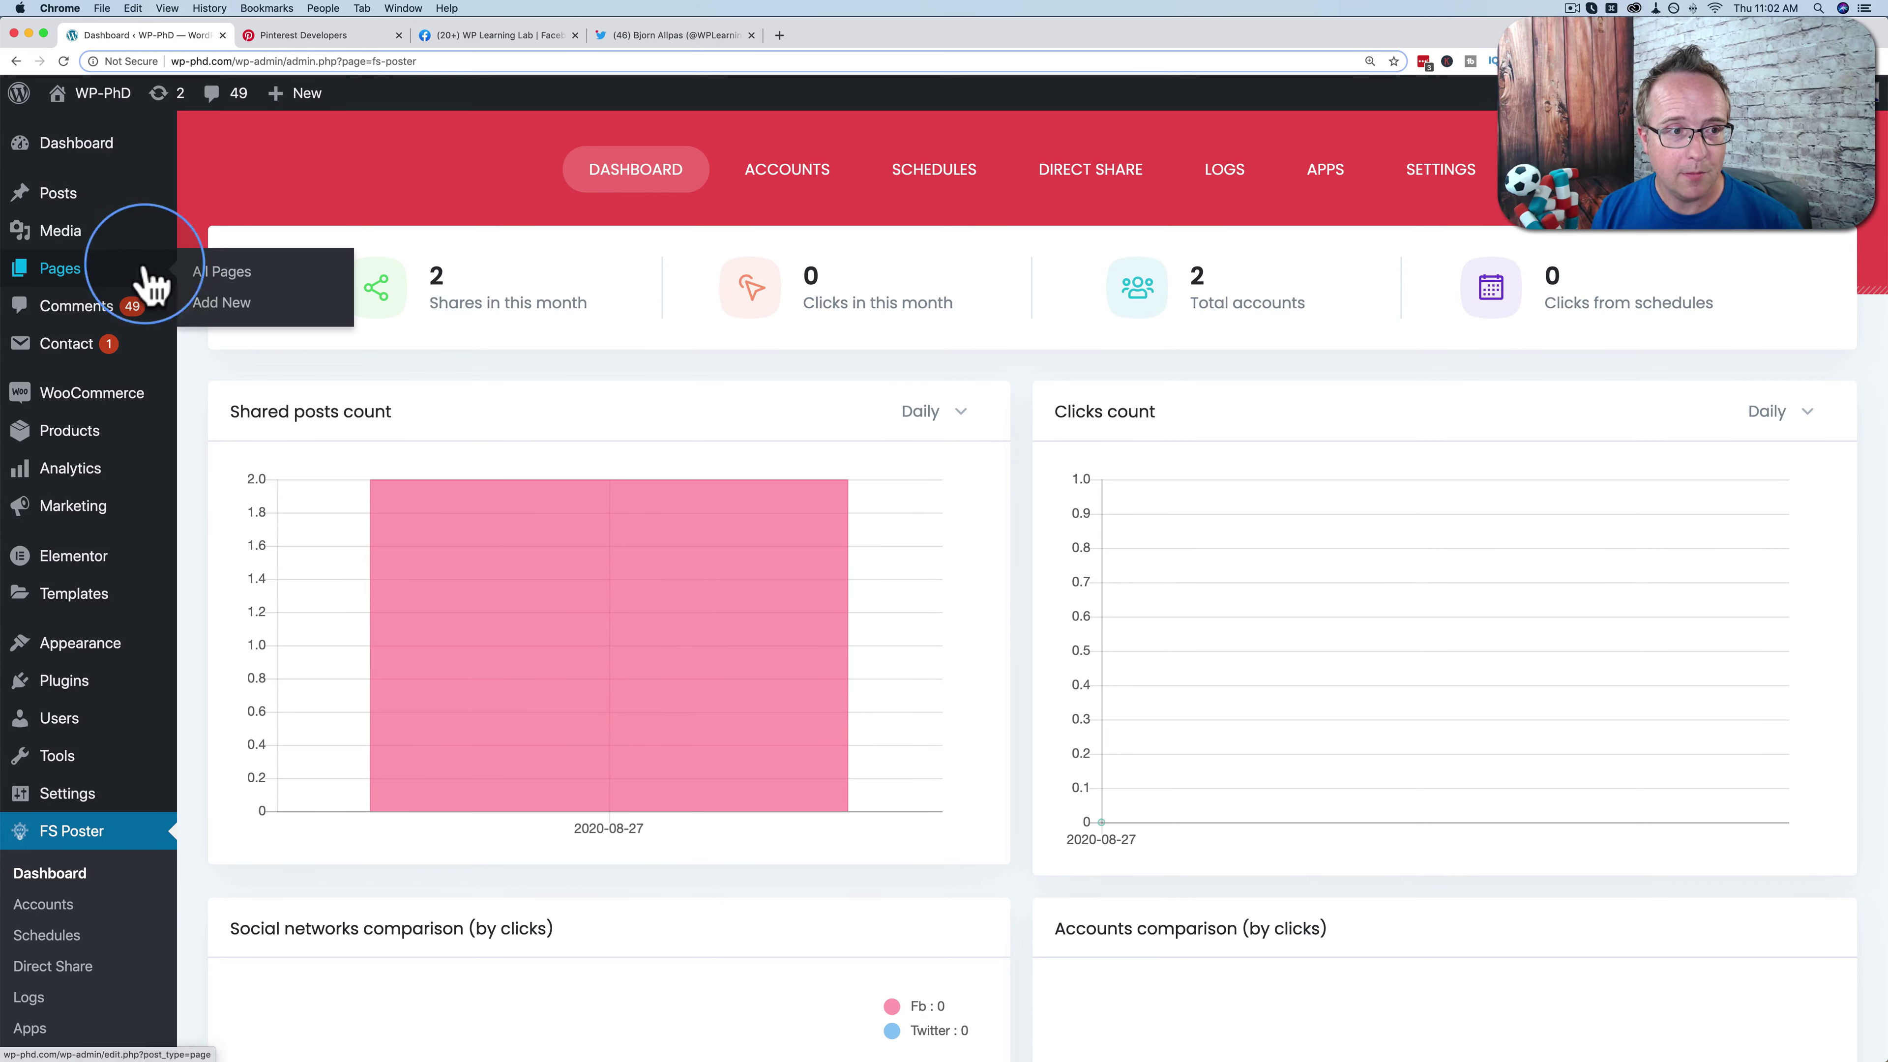
From the Posts list, preview the share options for 'This Is The Shack' and start a schedule for it.
click(62, 201)
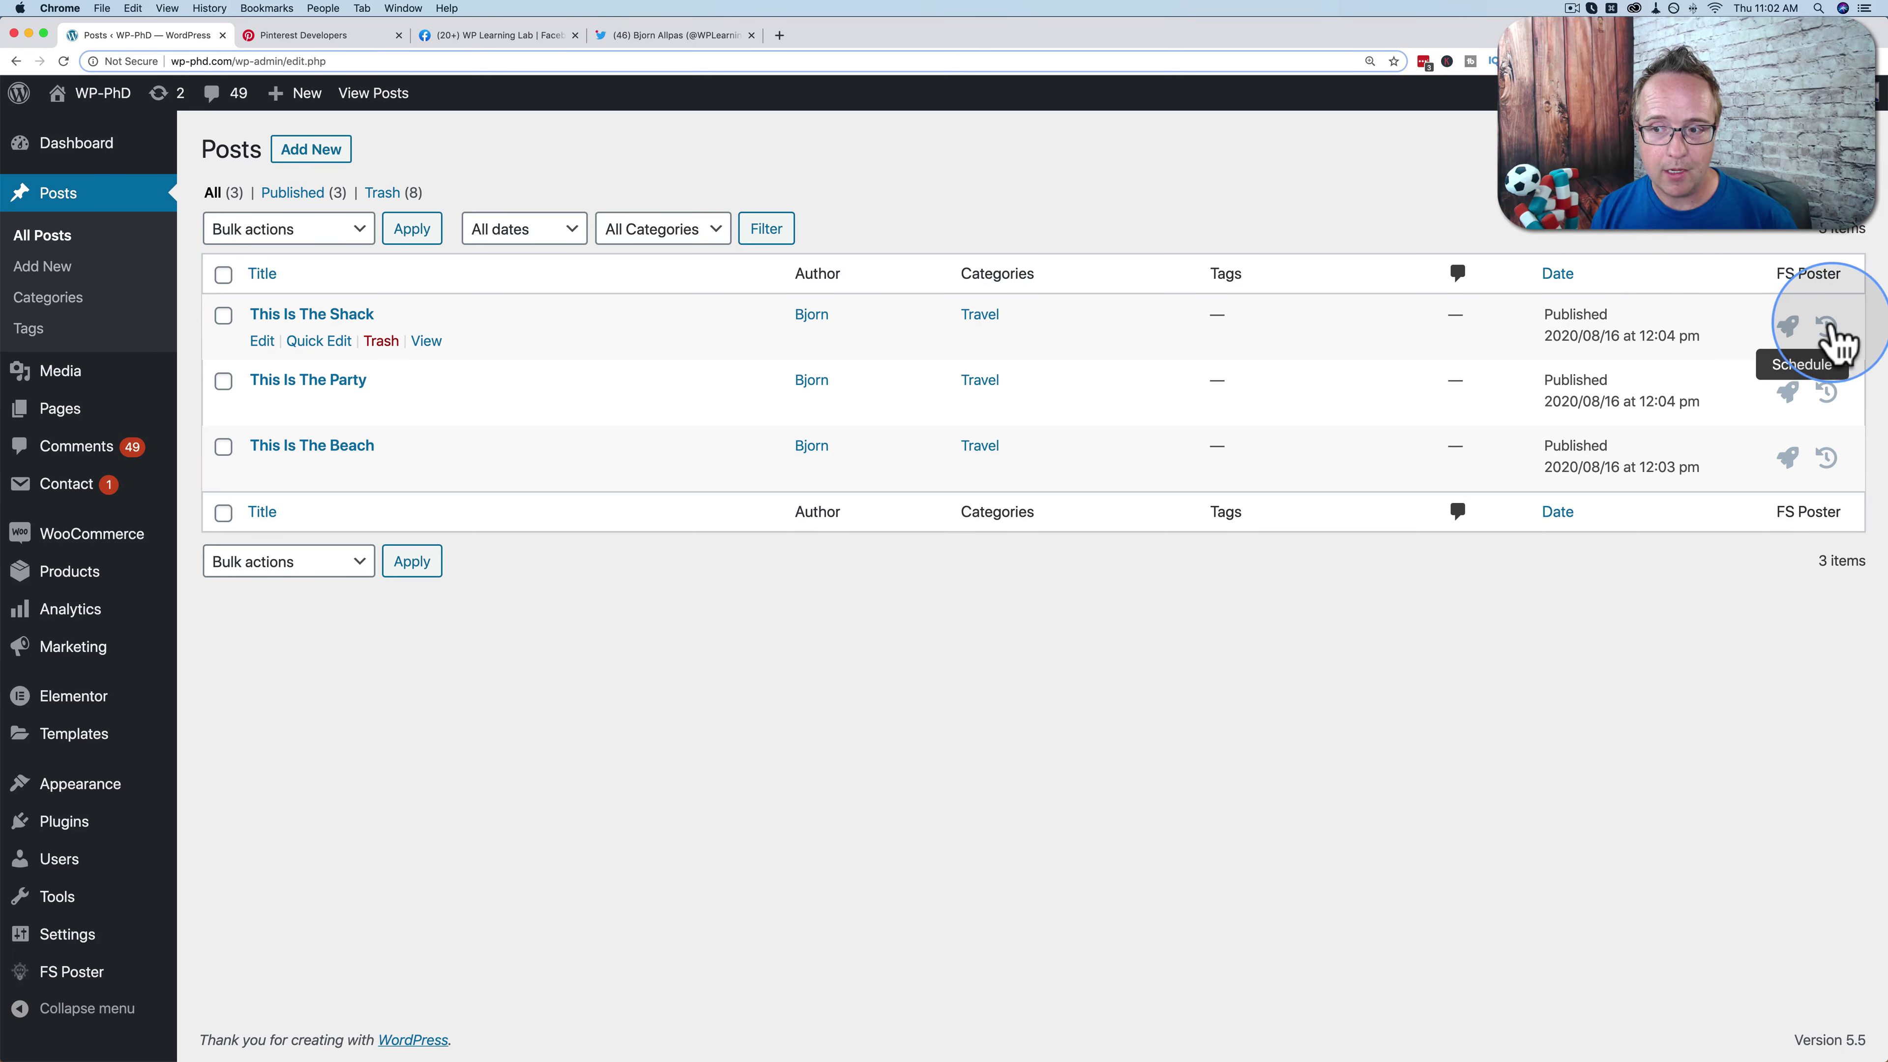
click(1788, 327)
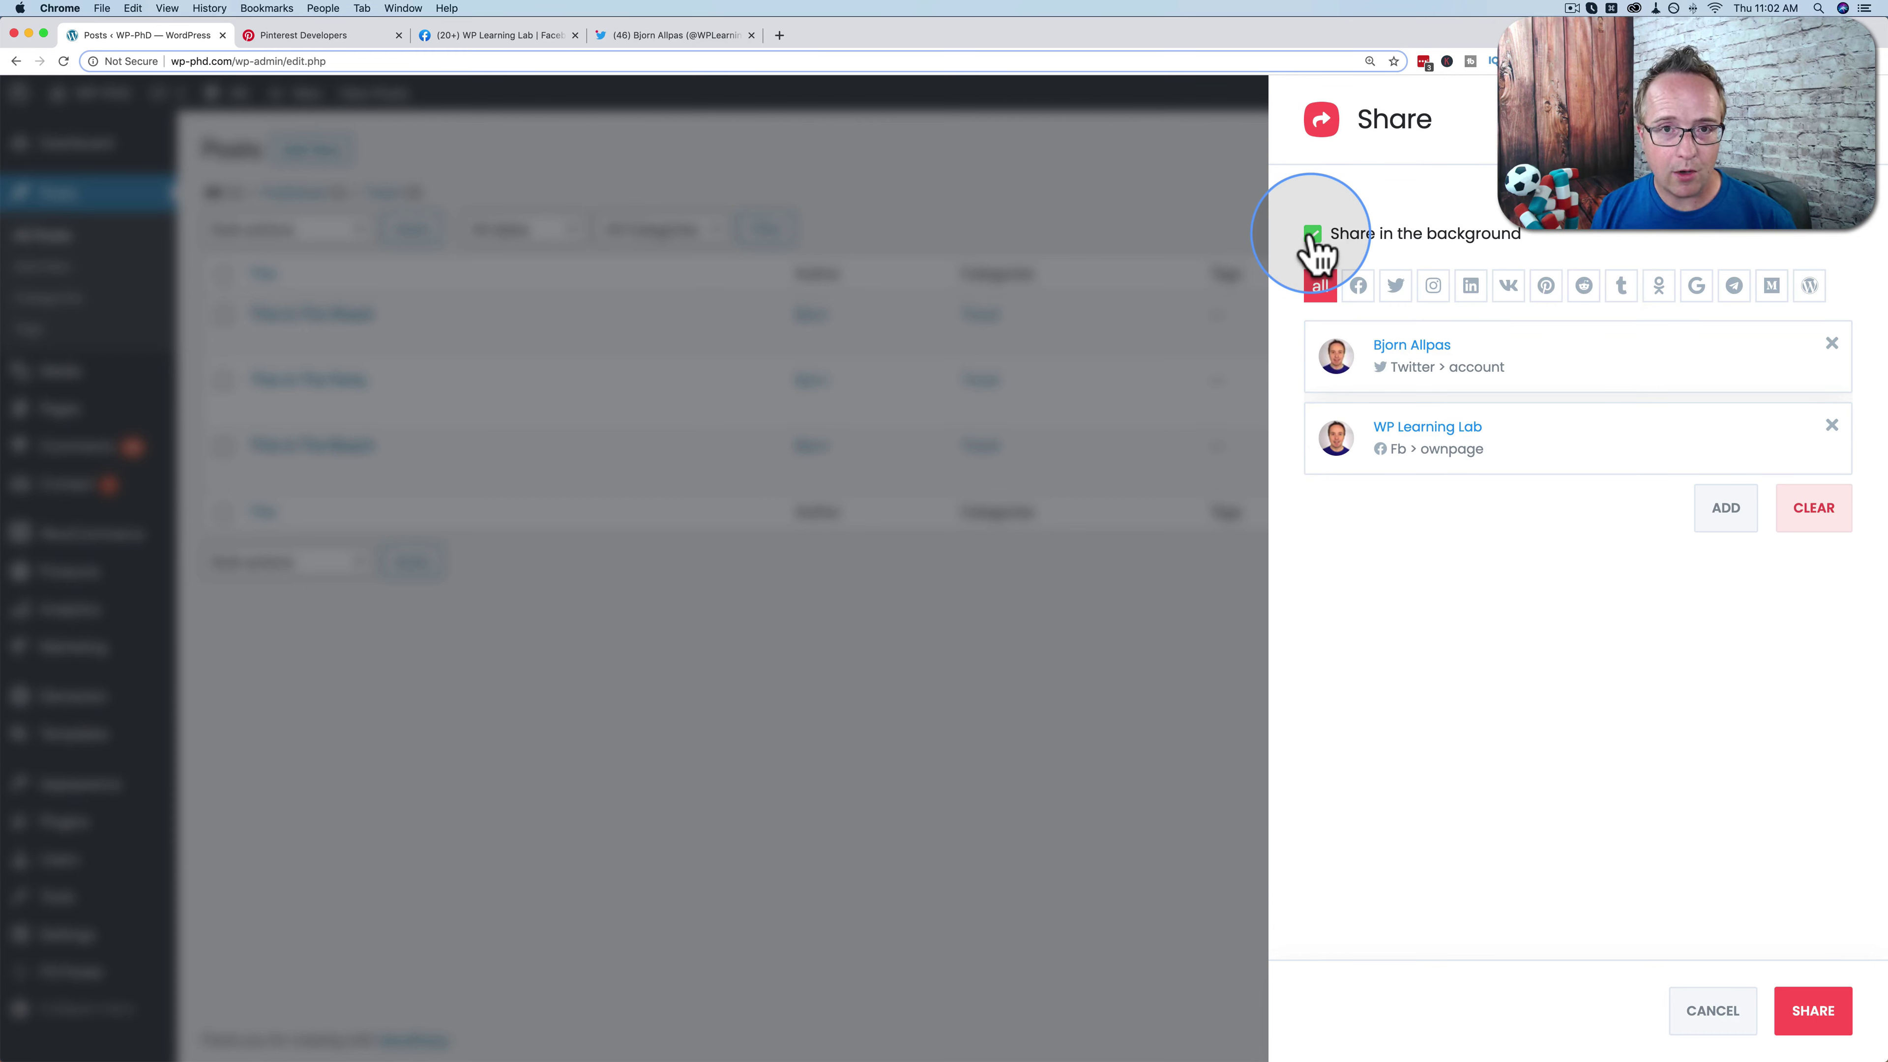
click(1819, 1010)
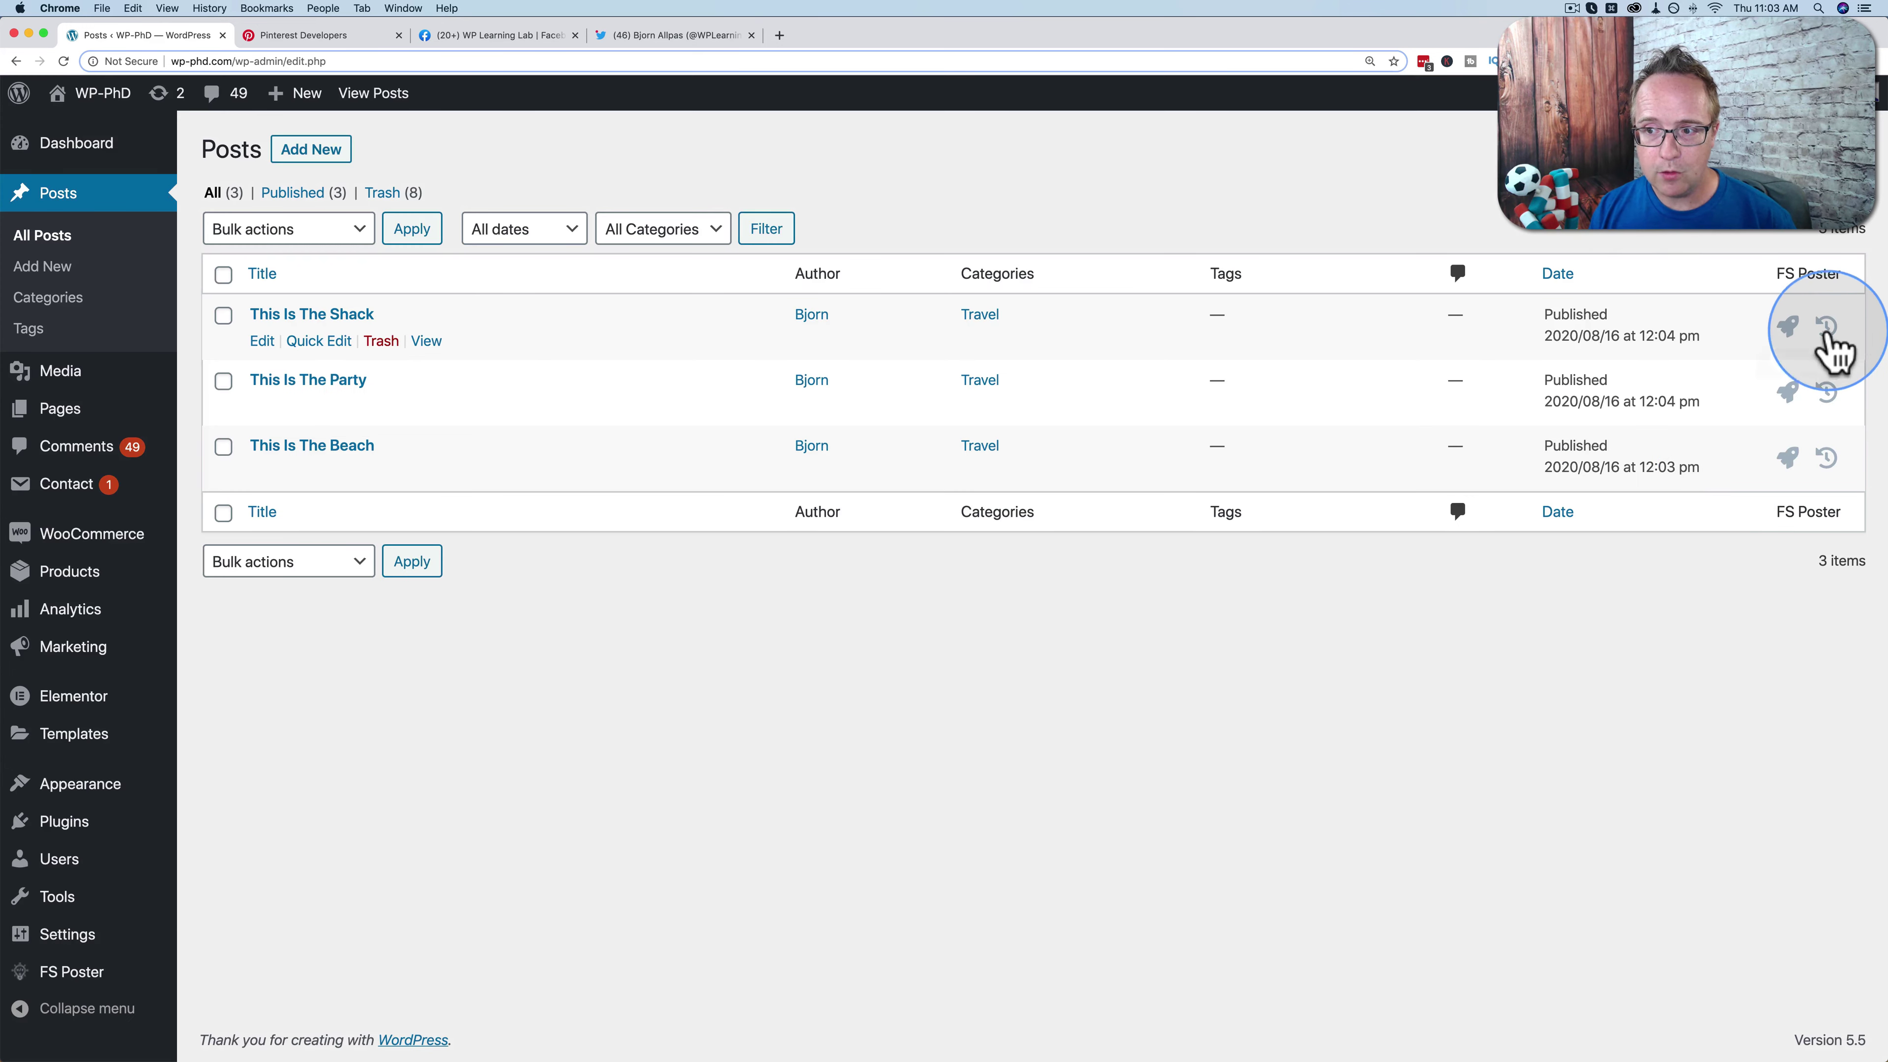
click(1830, 343)
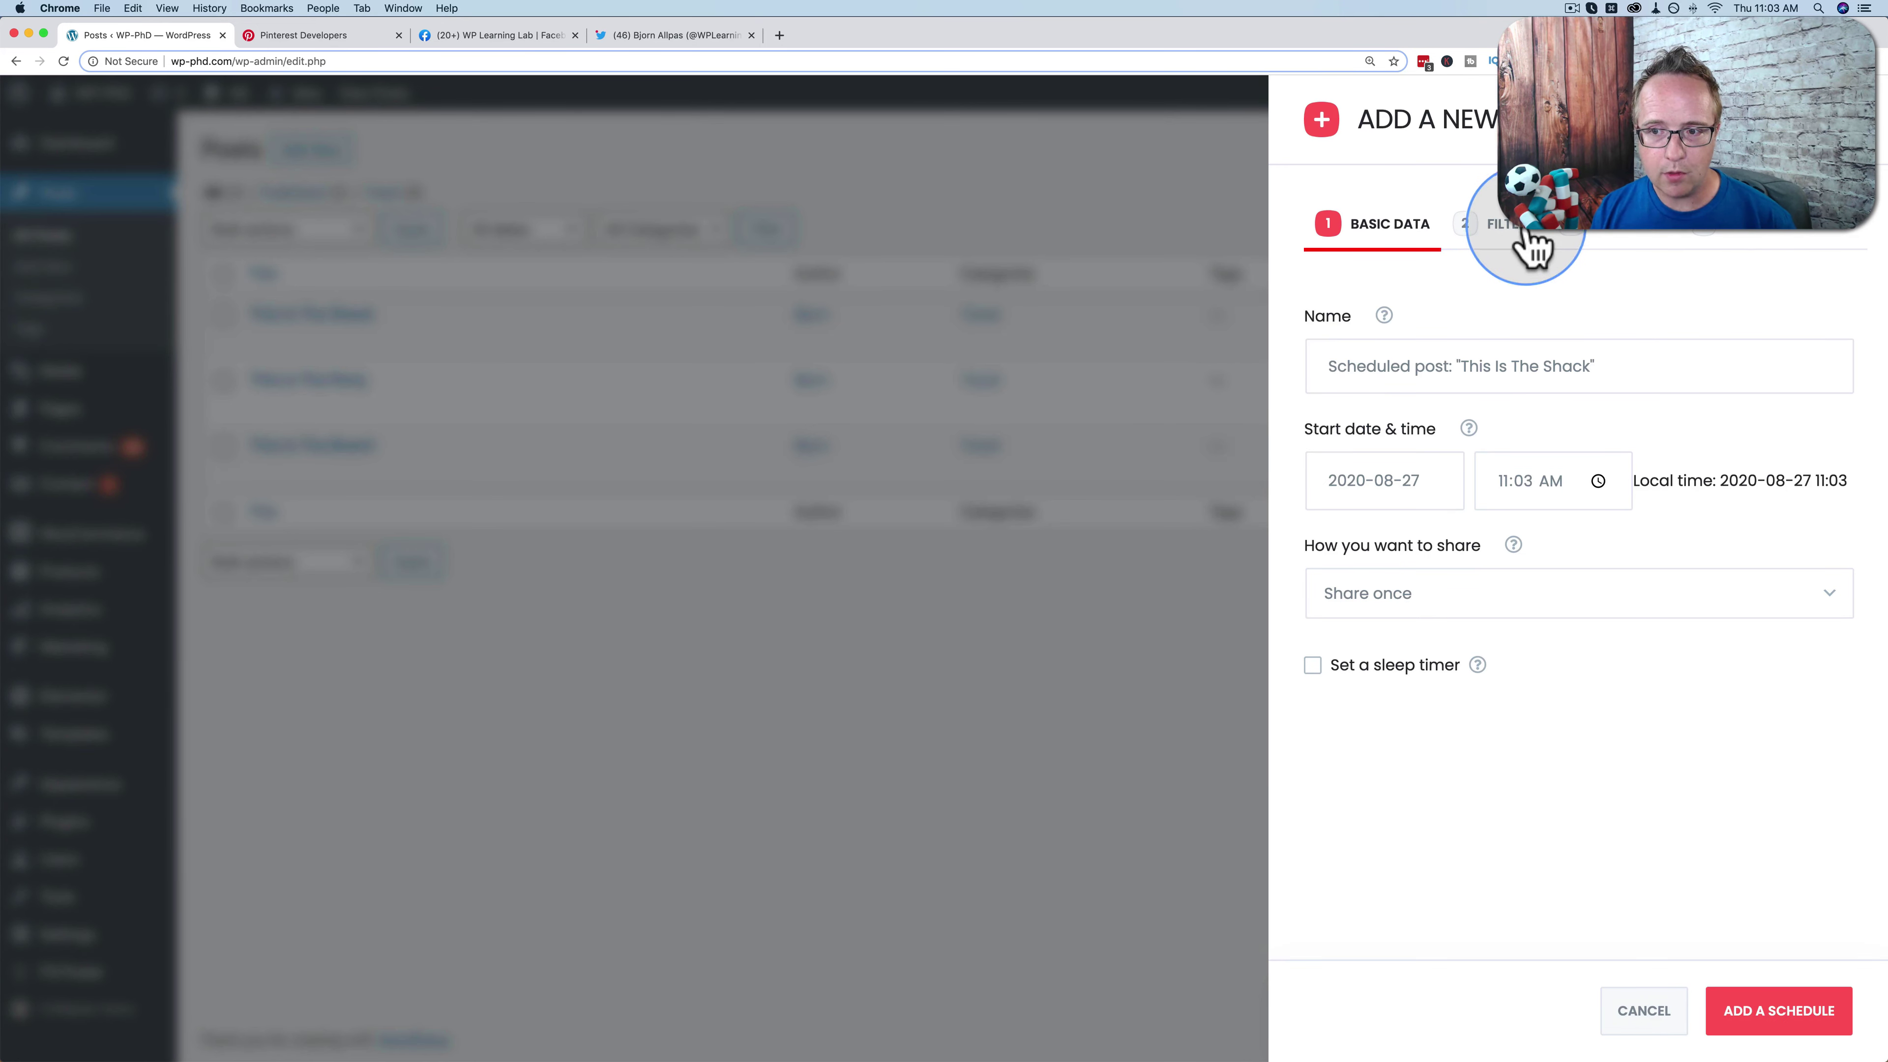
Browse the new schedule's post filter, accounts and custom message tabs, then cancel without saving.
click(1520, 244)
click(1623, 240)
click(1706, 242)
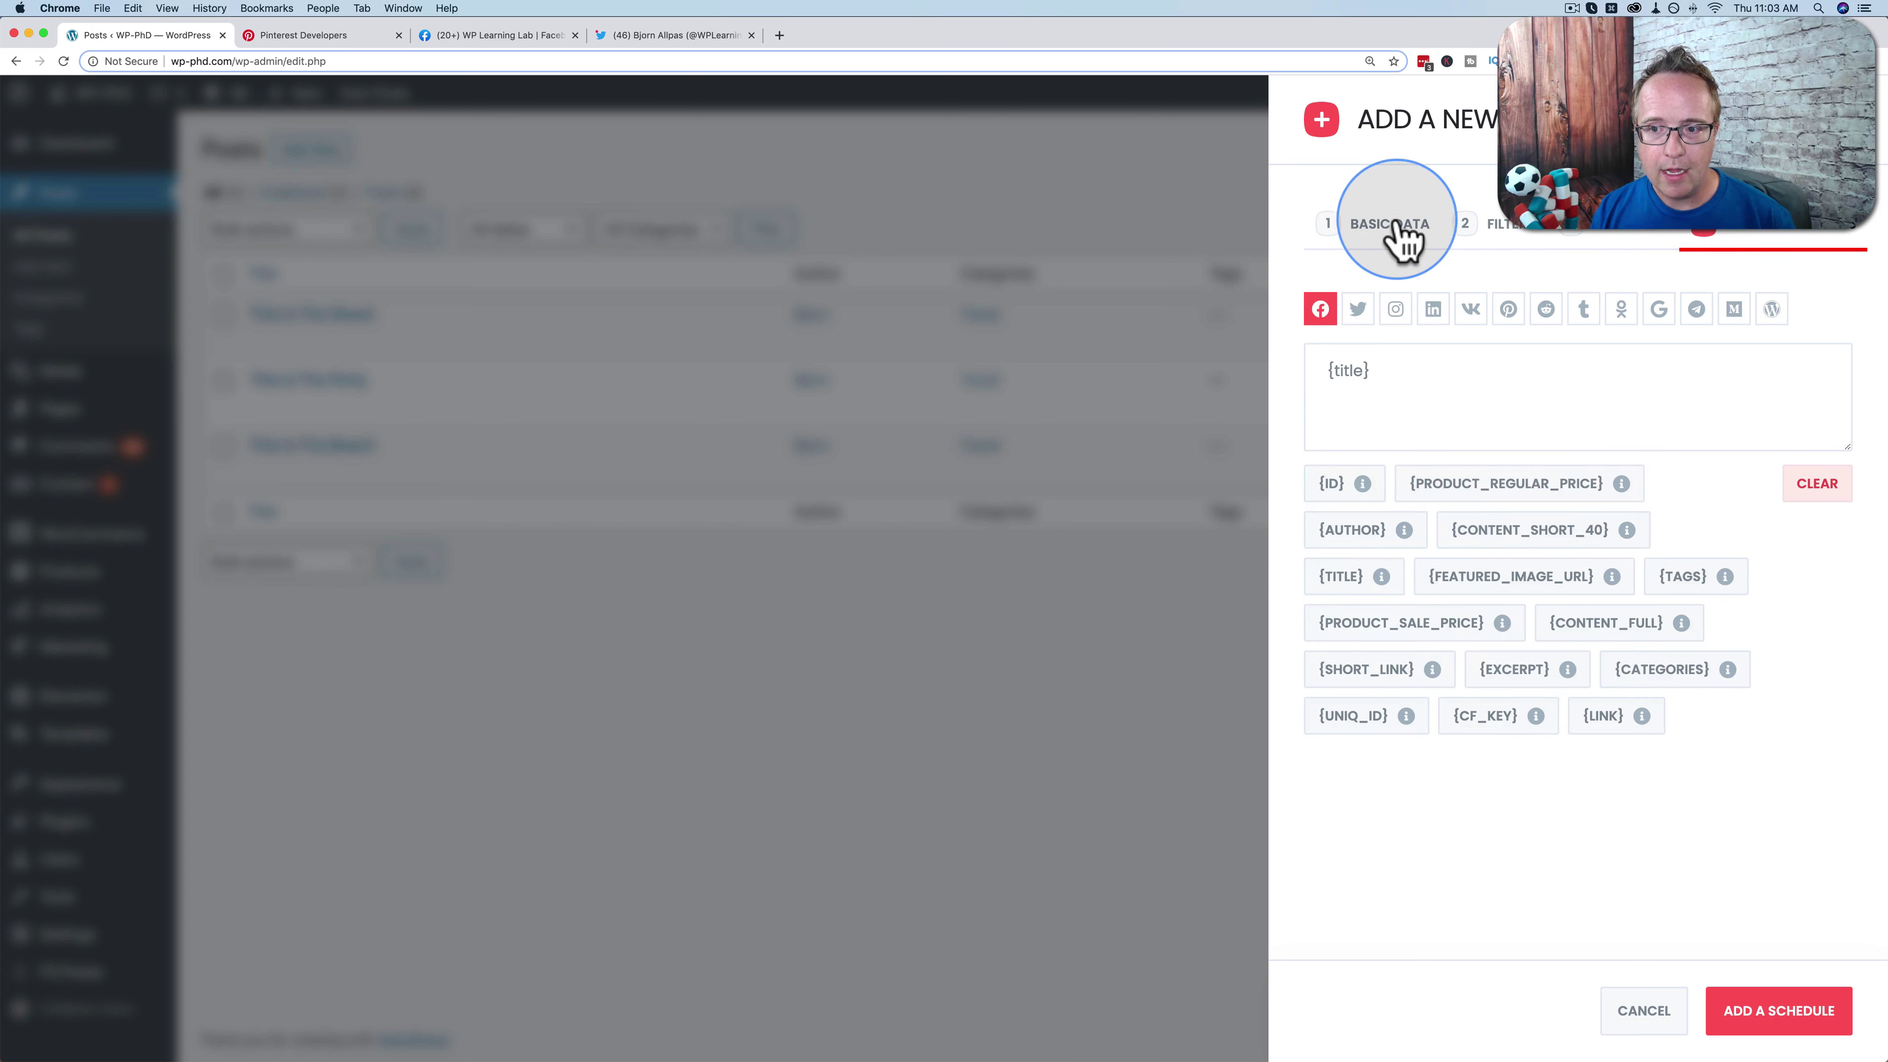
click(1395, 240)
click(1564, 366)
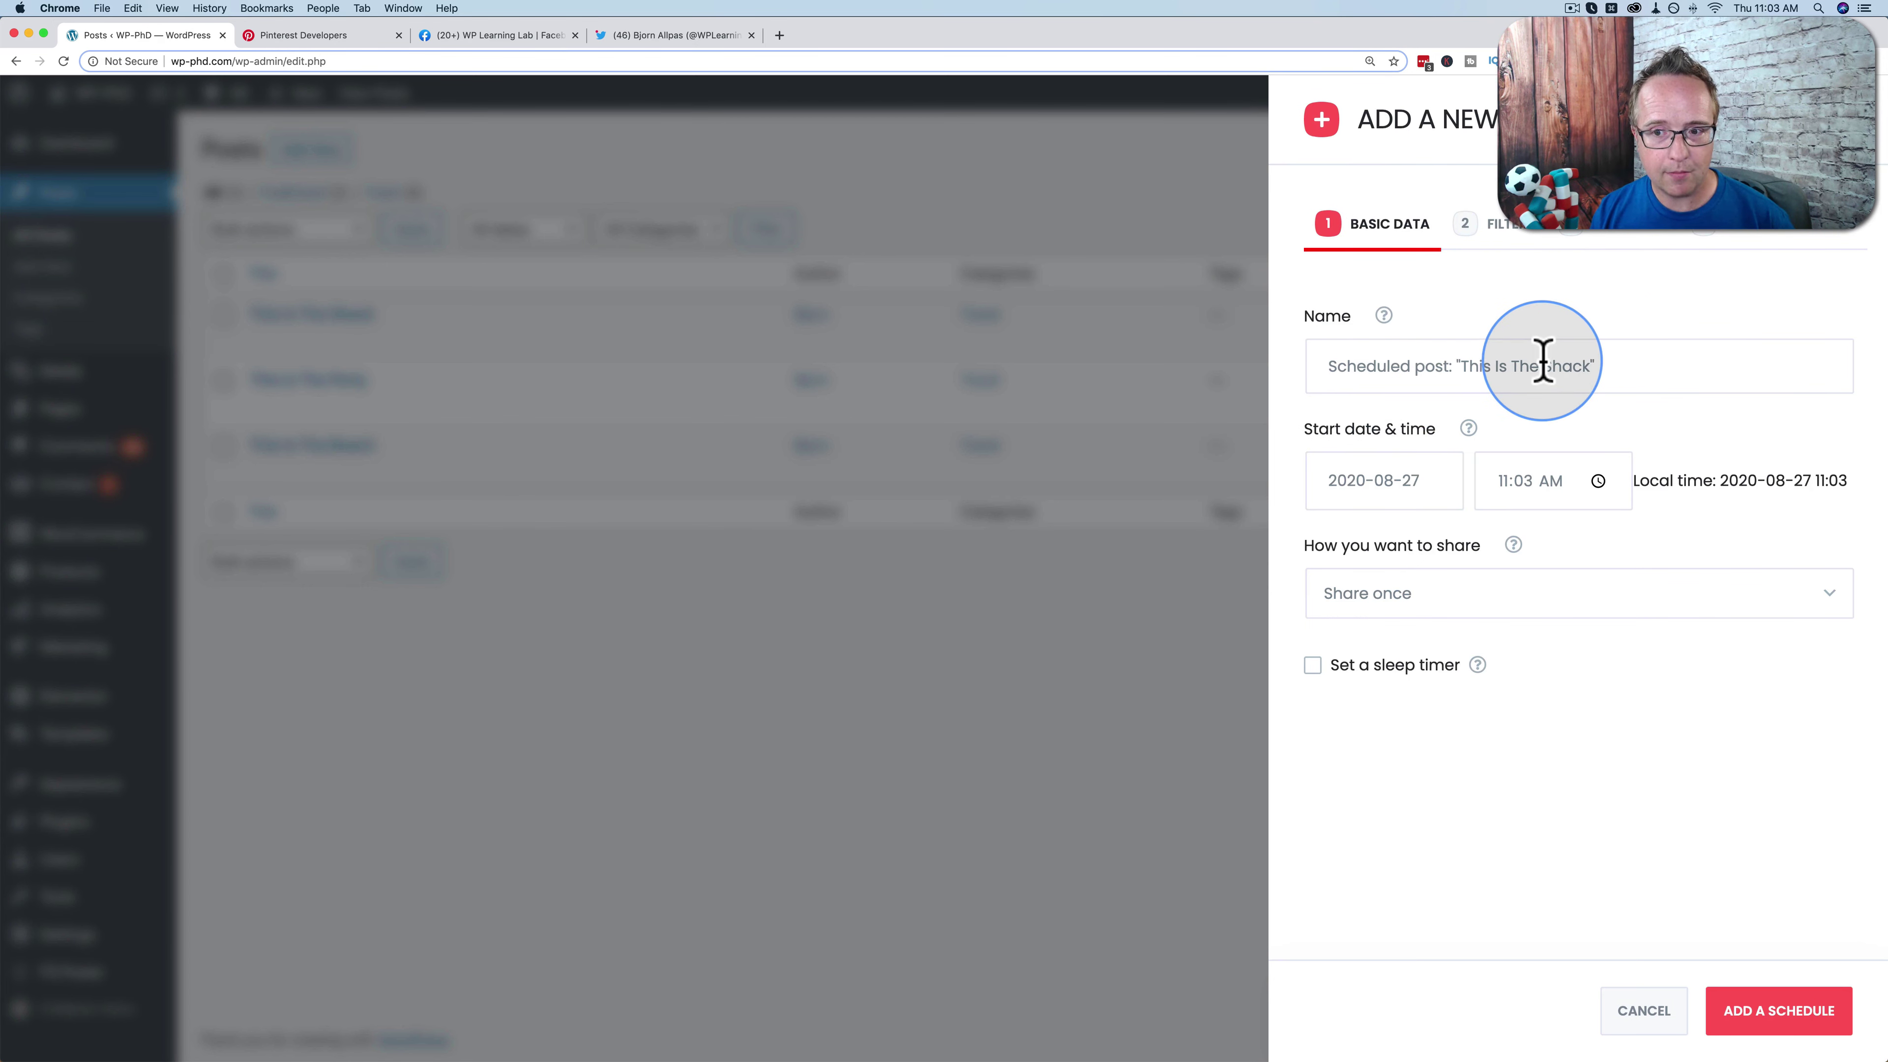
click(1503, 240)
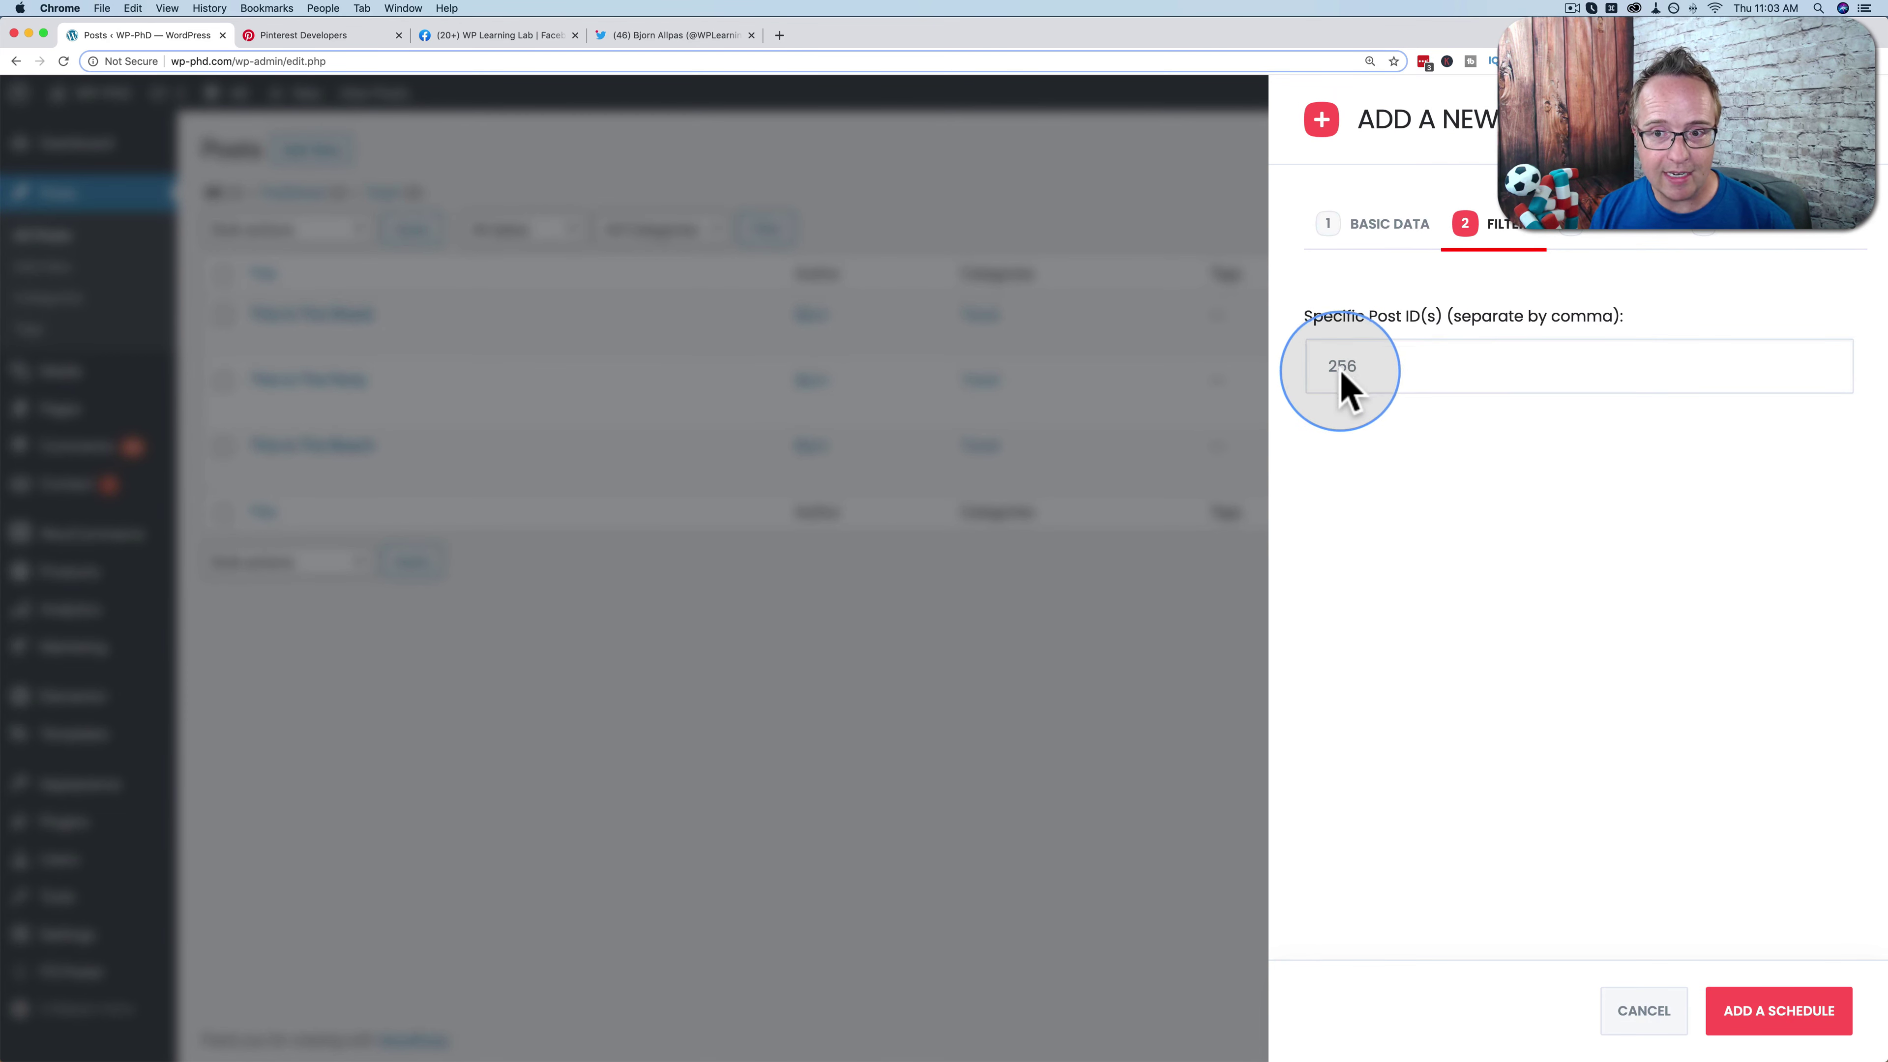
click(1635, 249)
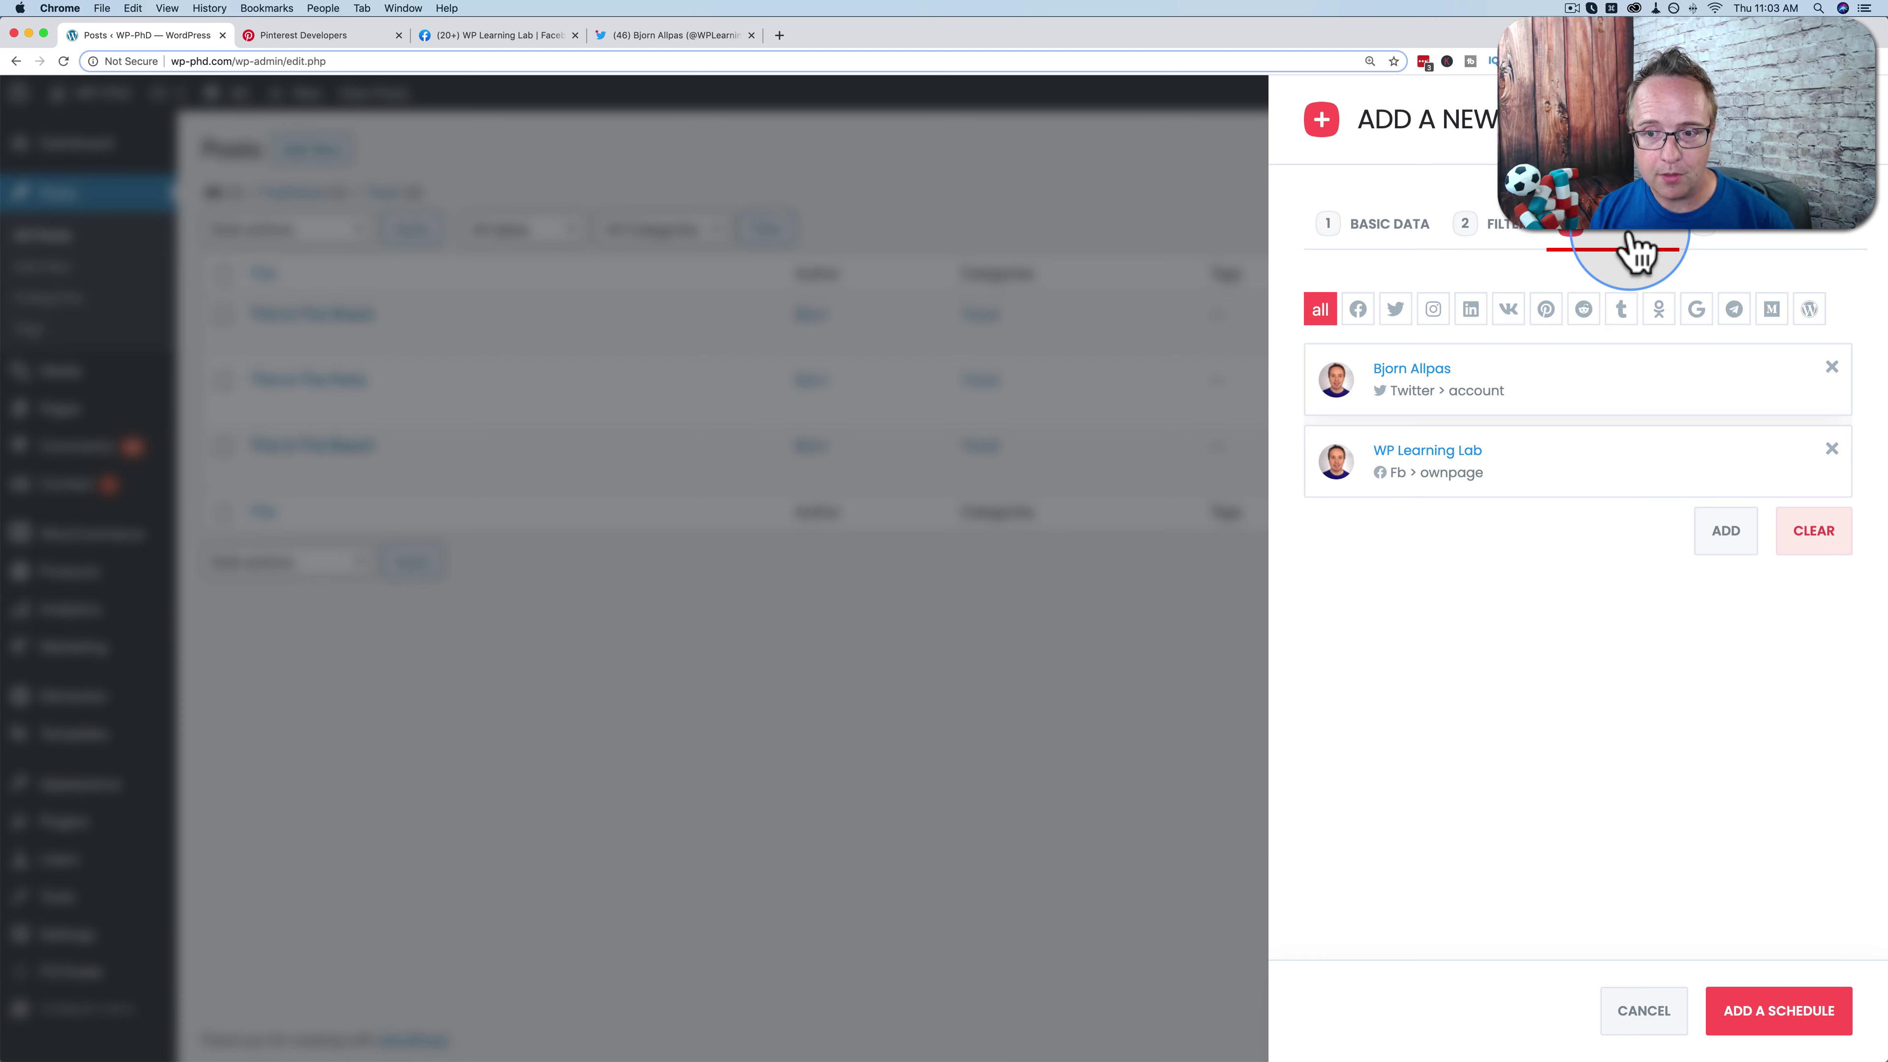
click(1818, 242)
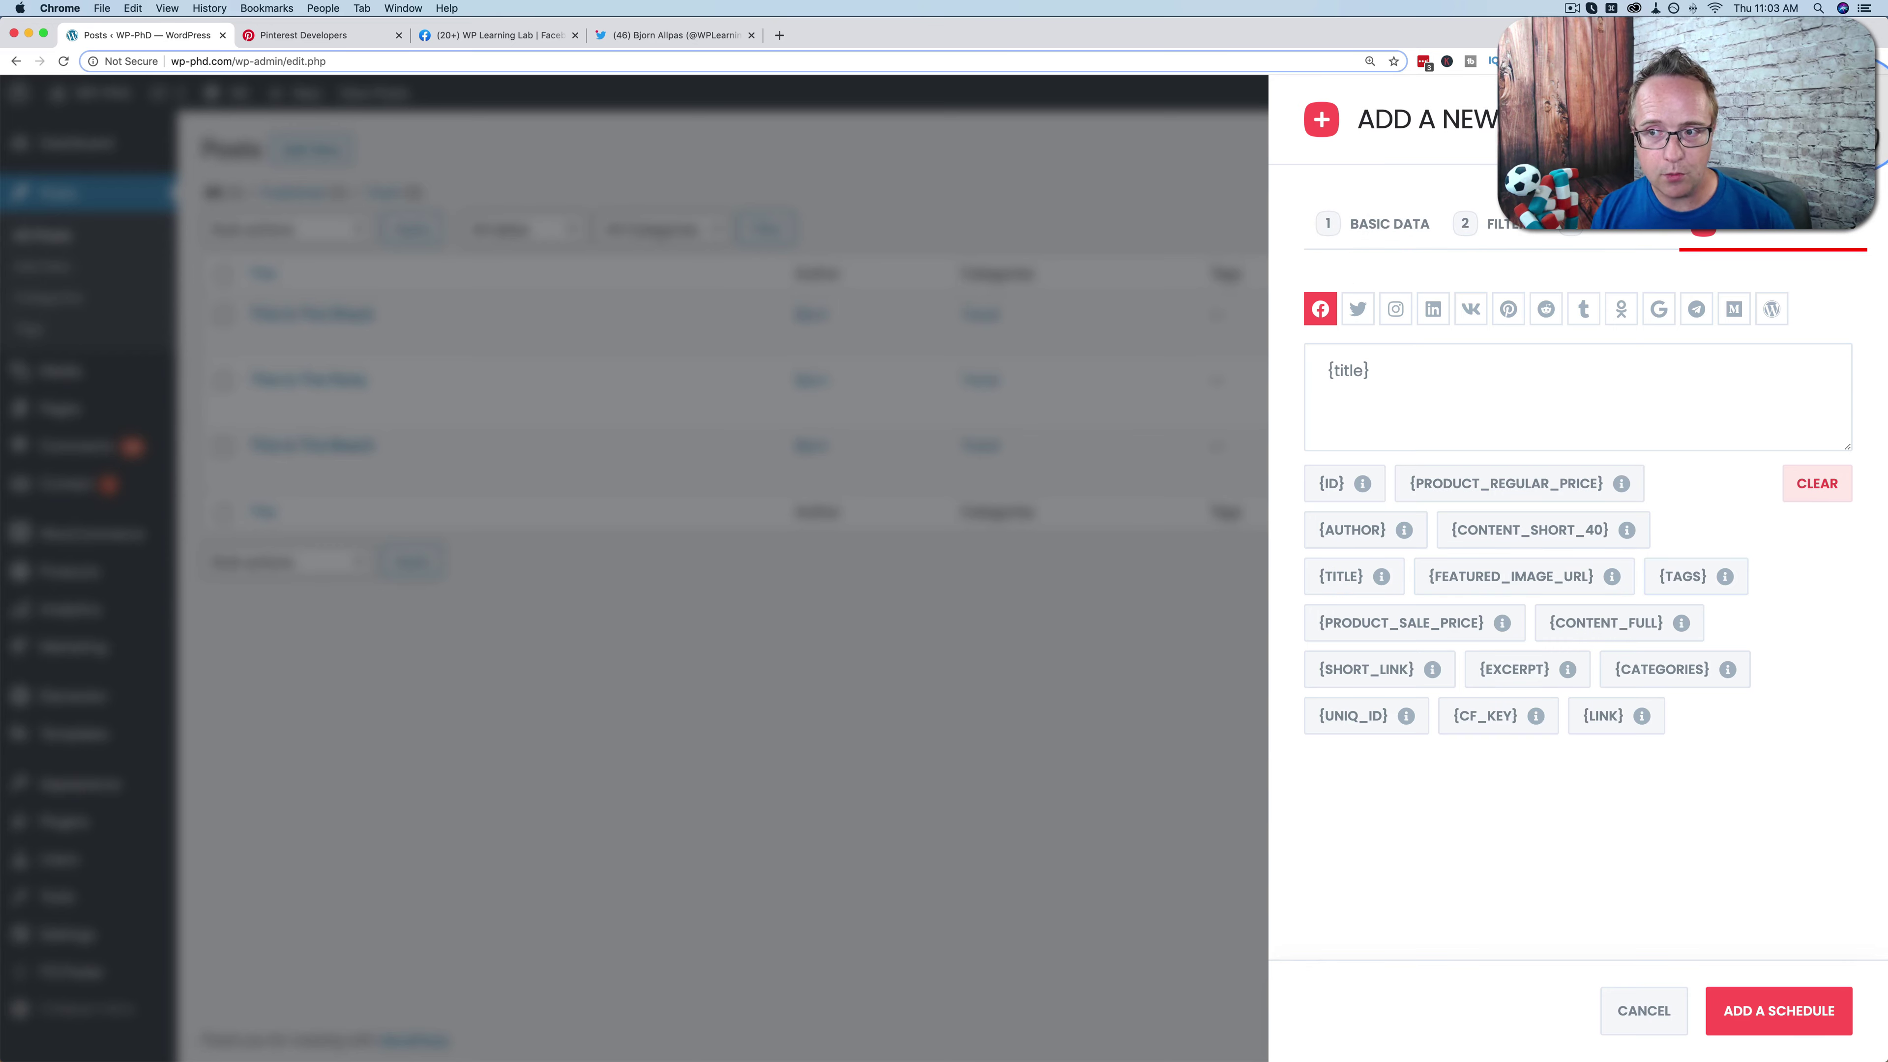
click(262, 357)
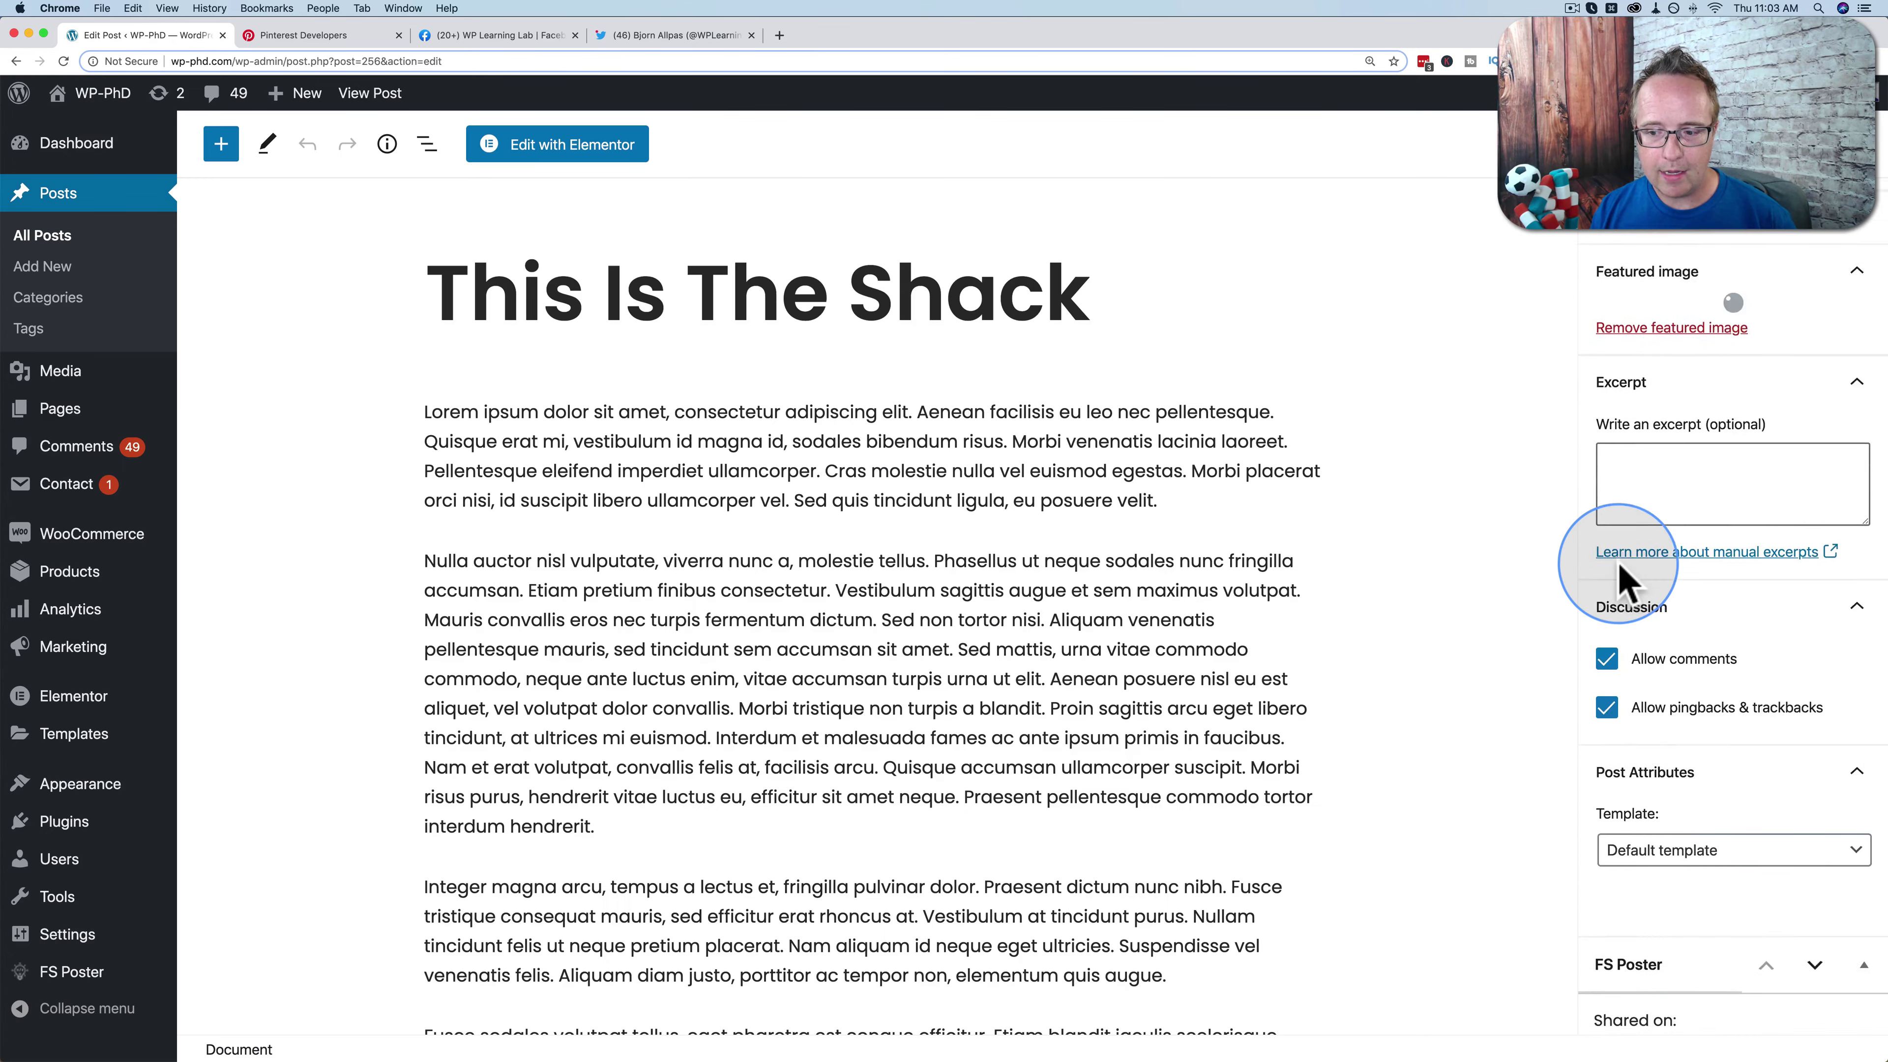
Browse the WooCommerce products, including Guitar, then go back to the FS Poster Dashboard.
scroll(1623, 569, down, 5)
scroll(1623, 580, down, 3)
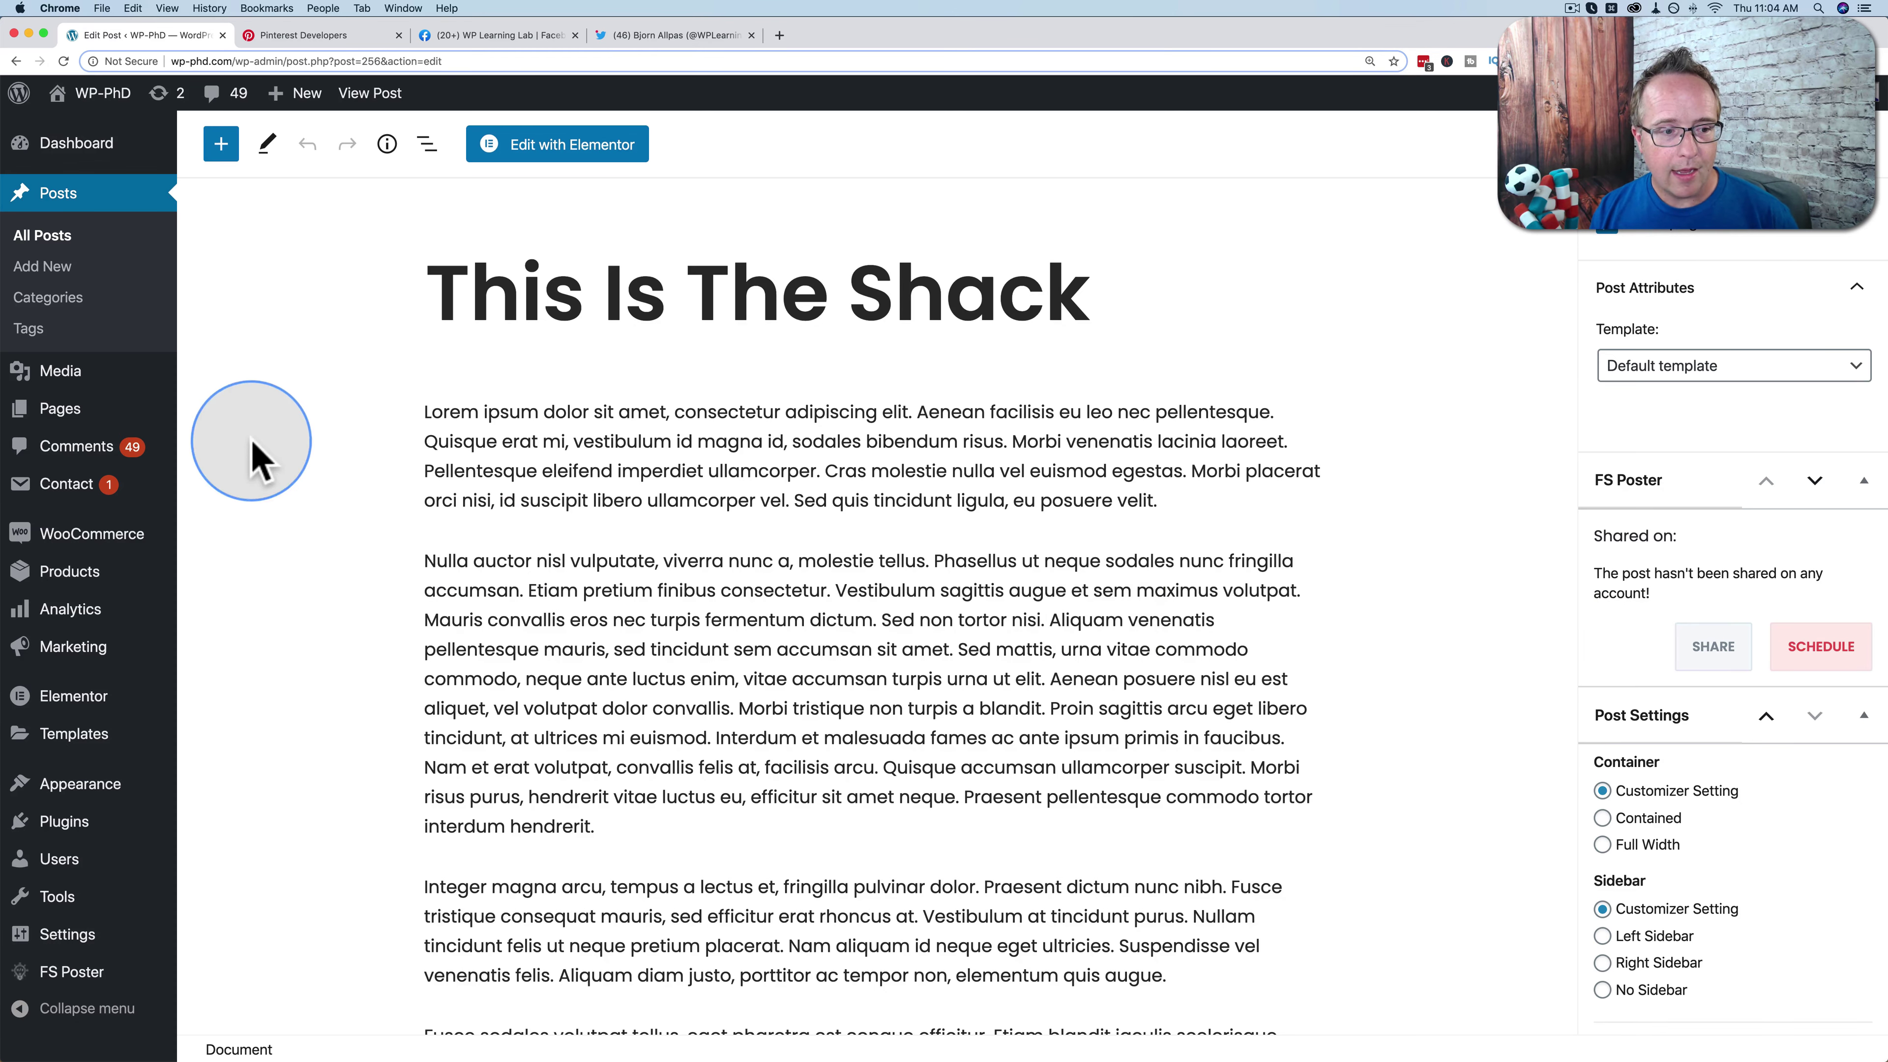
mouse_move(145, 583)
click(66, 588)
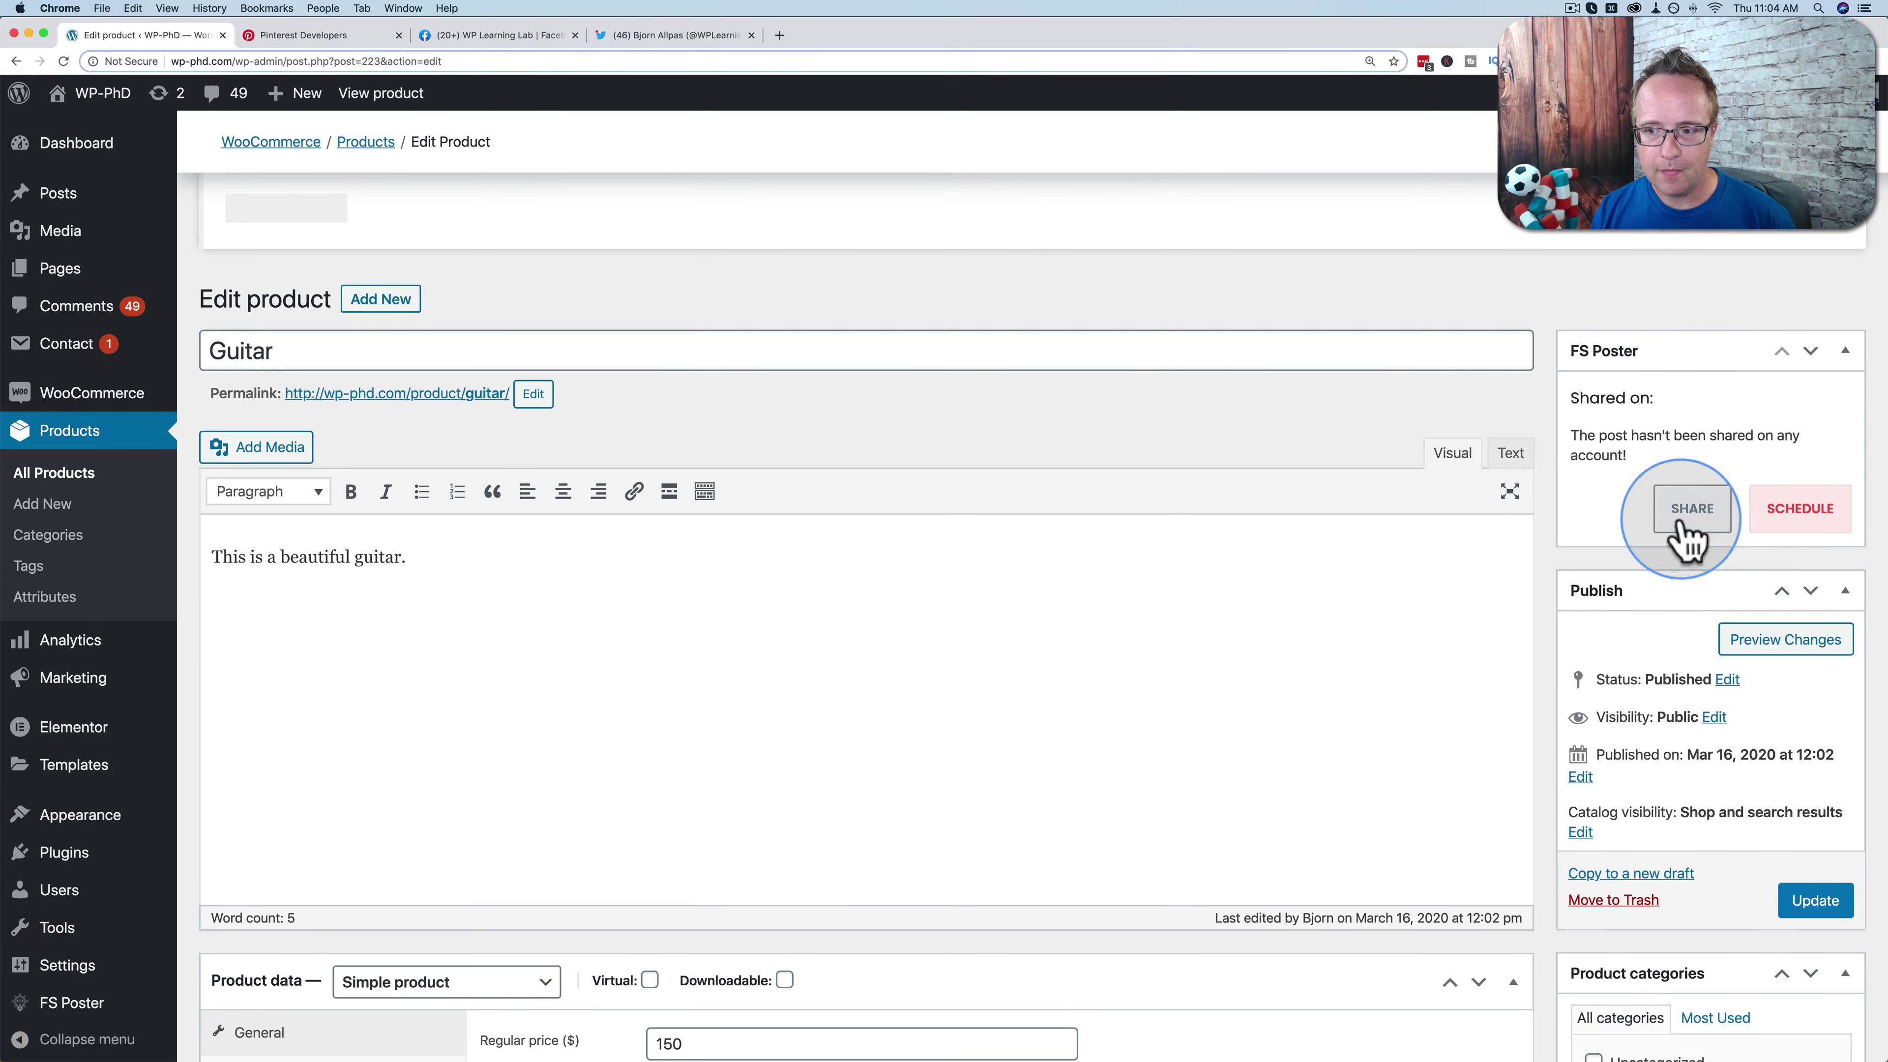
click(16, 61)
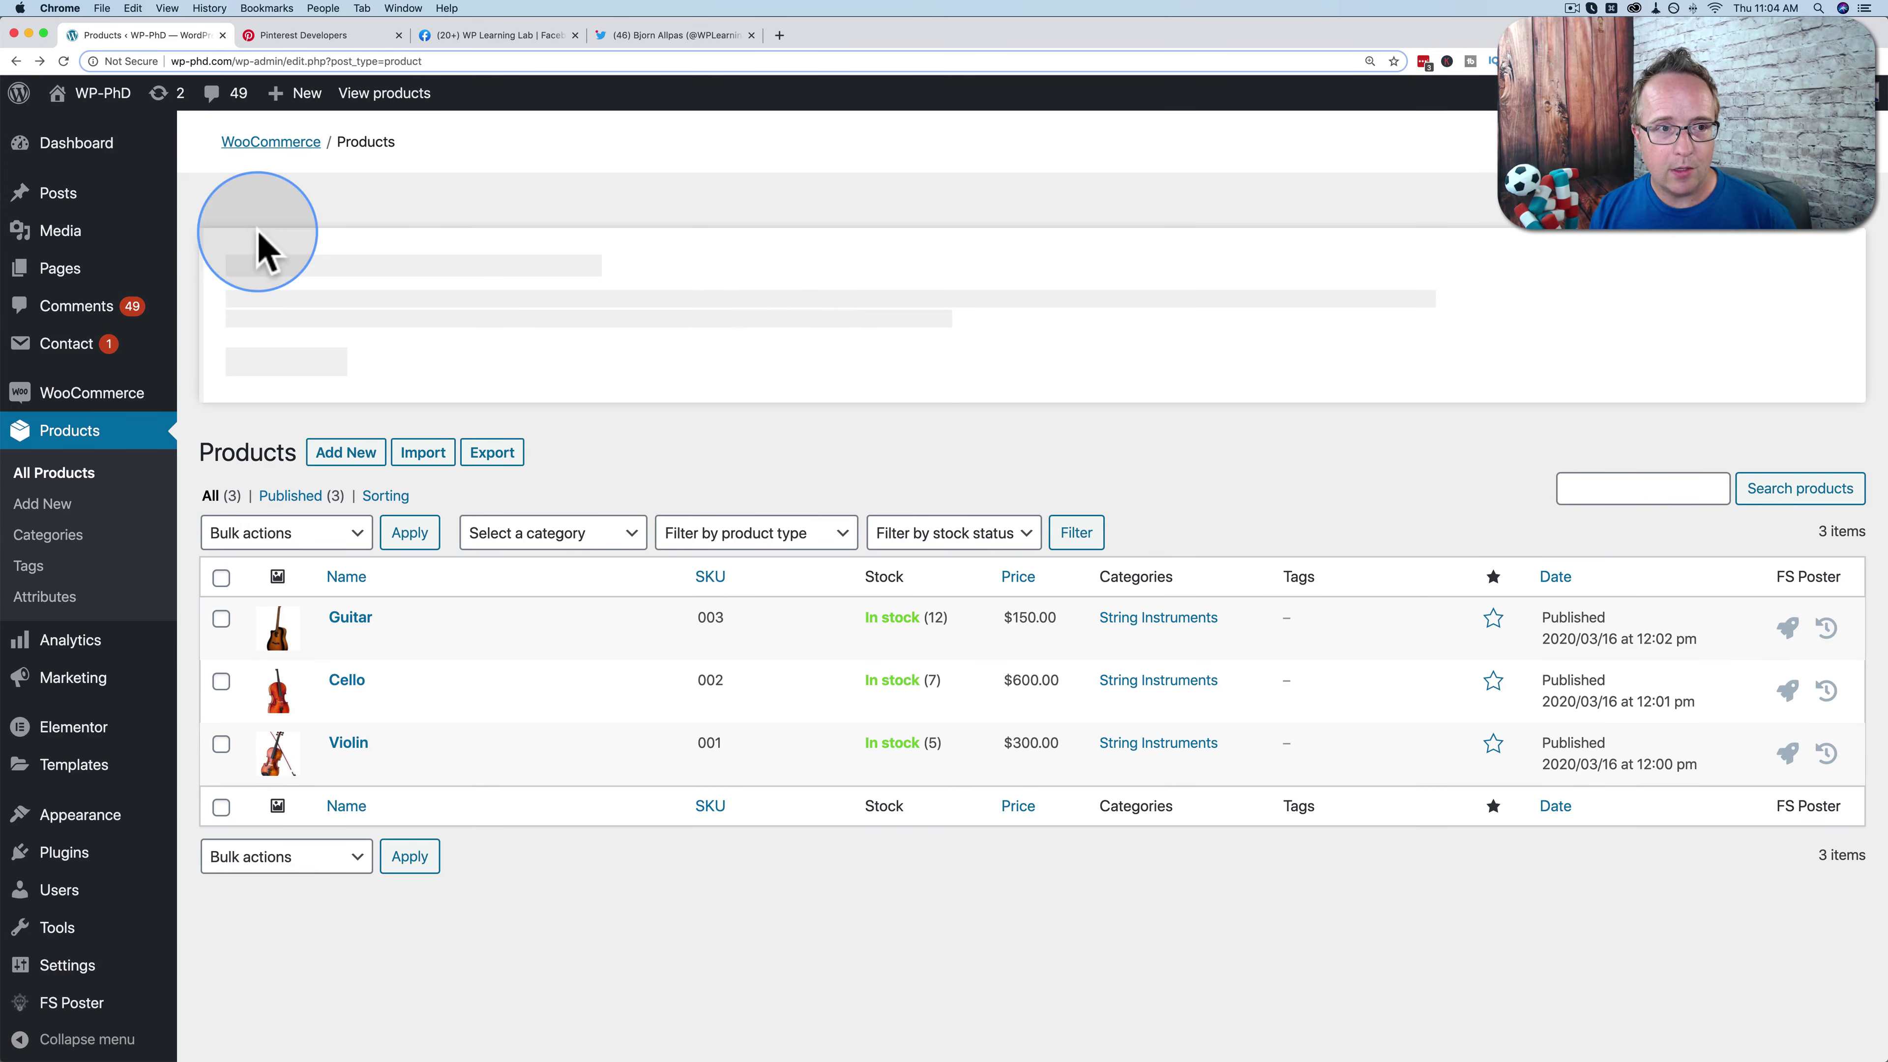
mouse_move(110, 889)
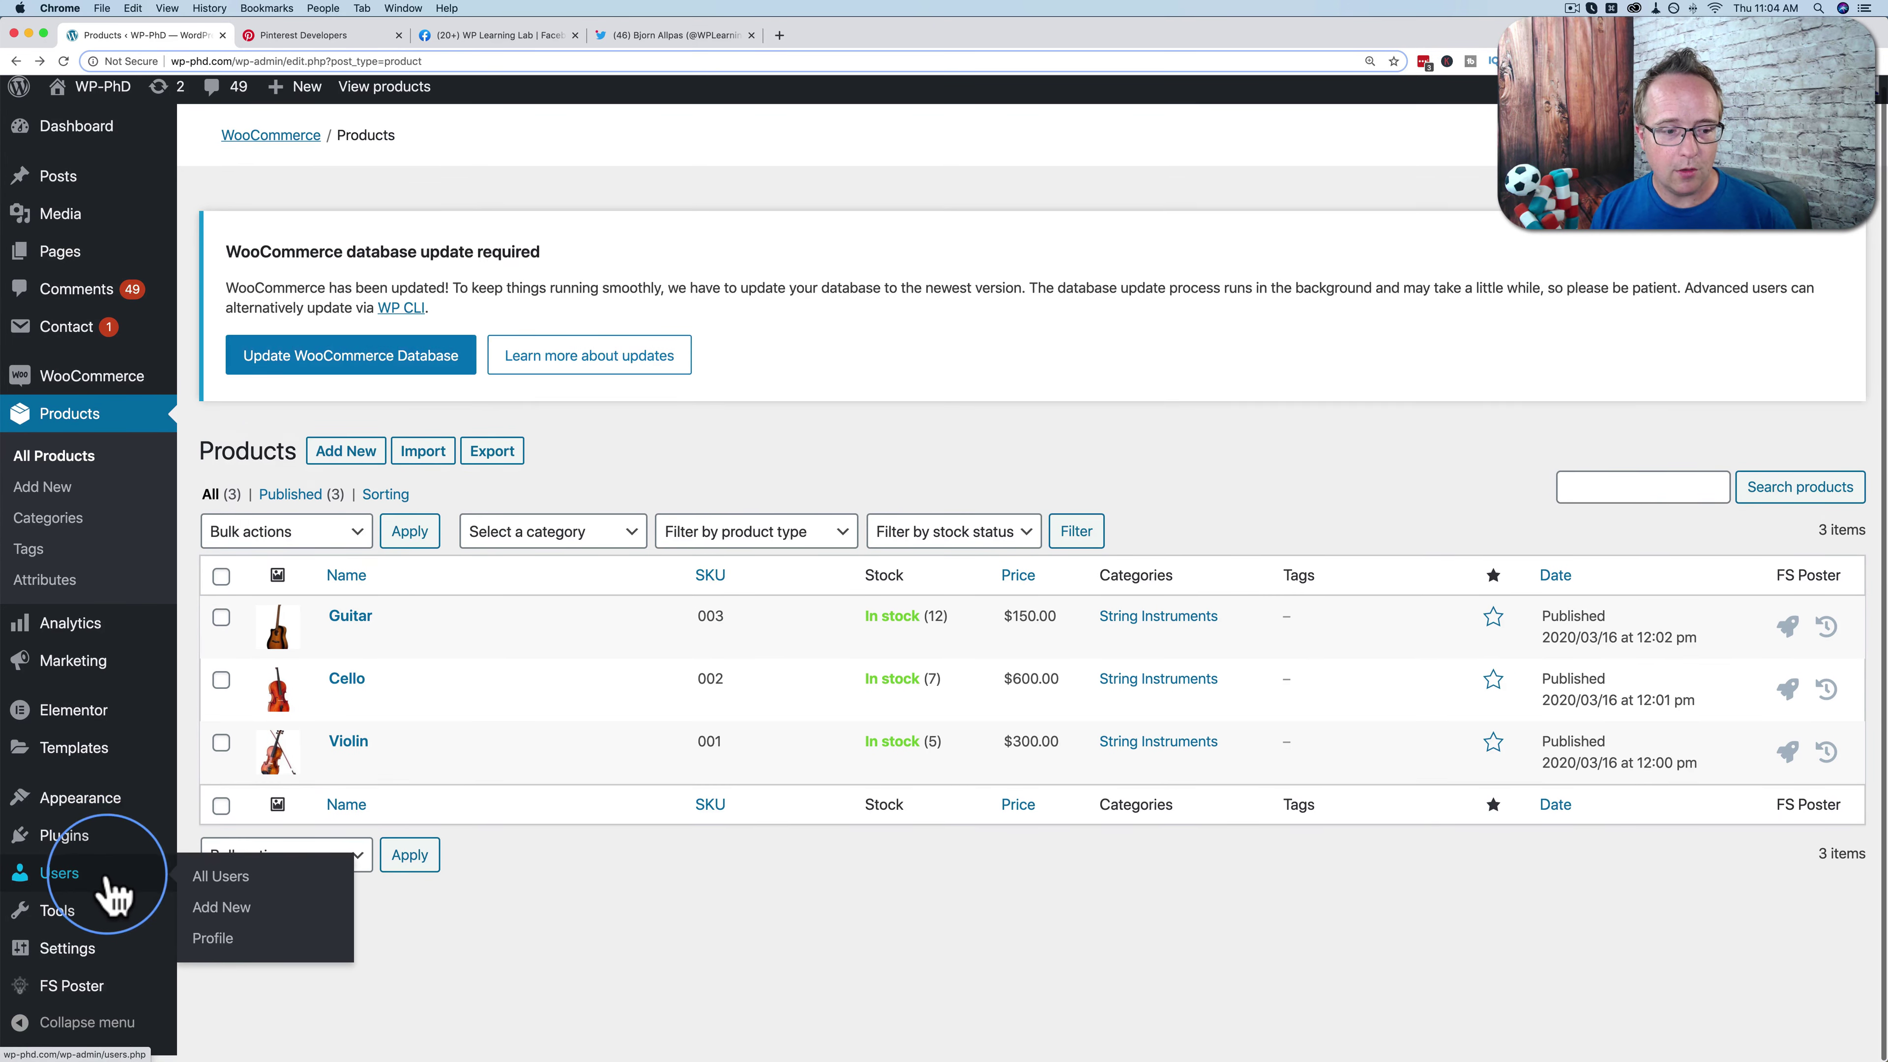
click(82, 996)
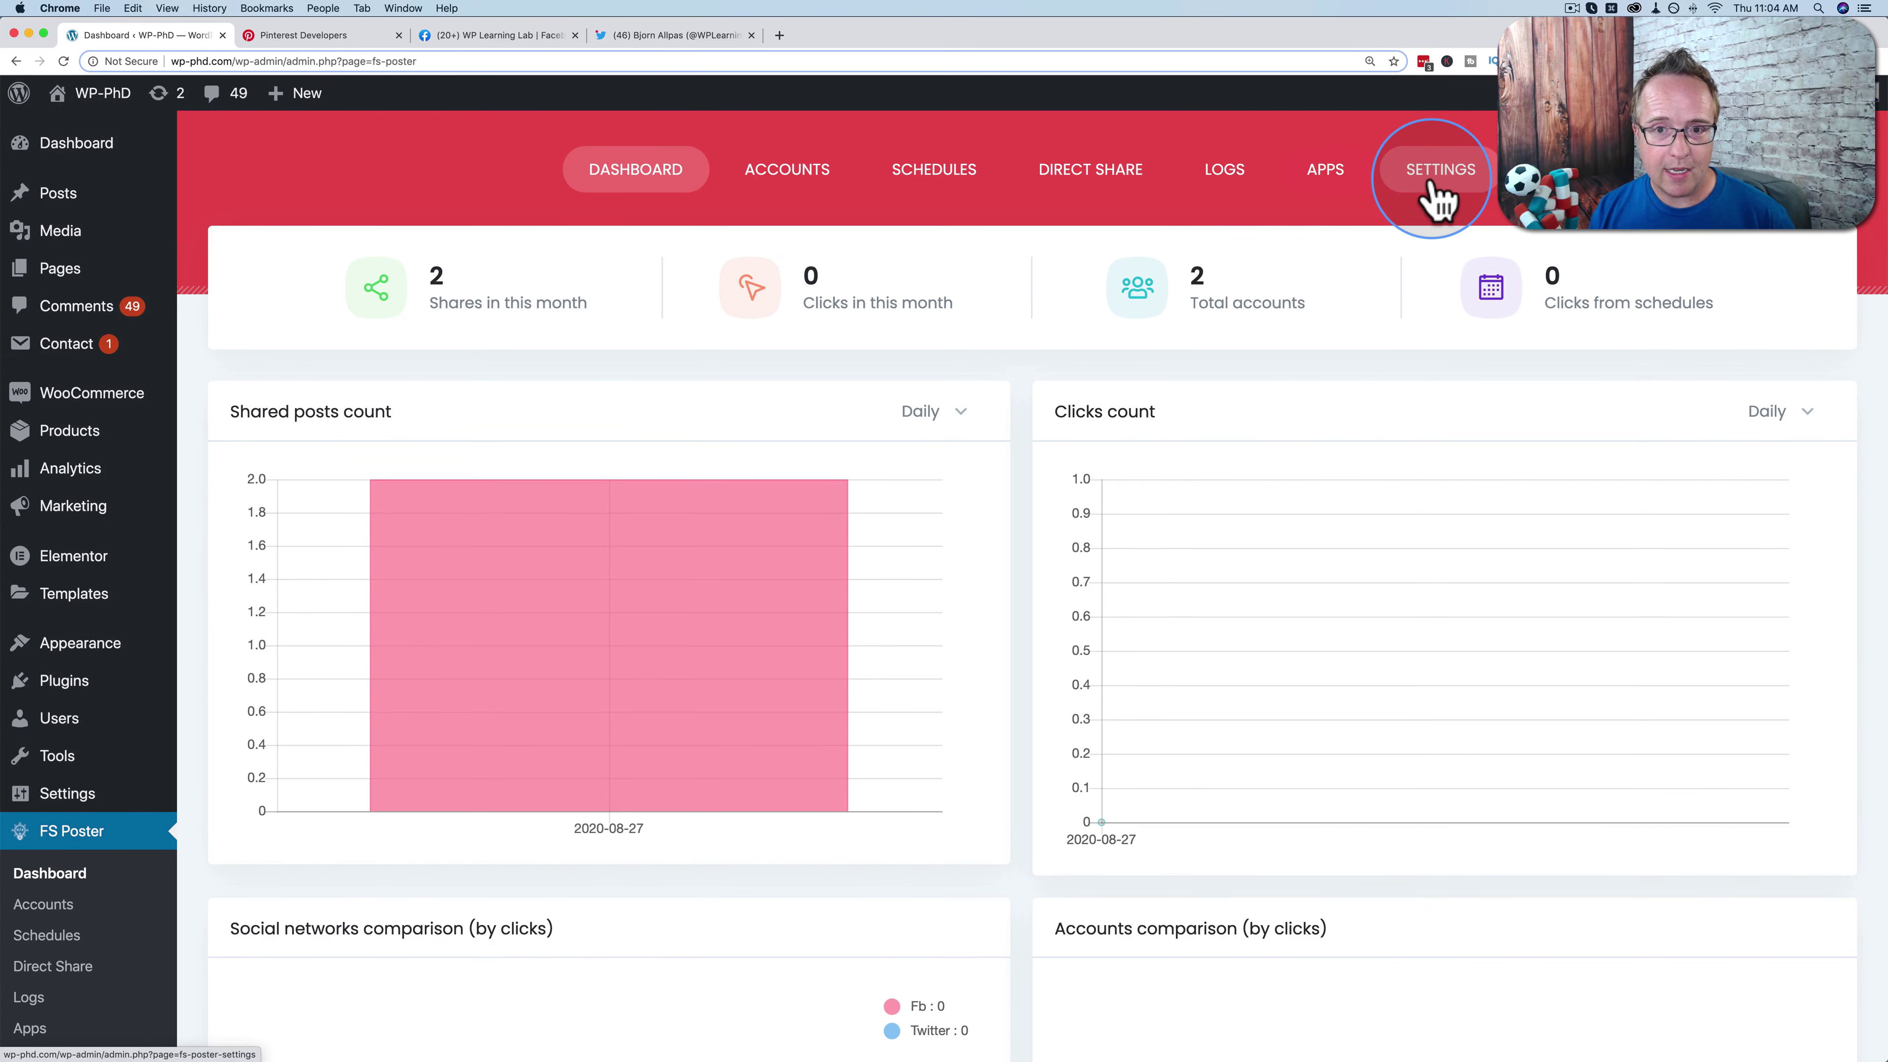
Open FS Poster Settings and look through the General and URL settings pages.
click(1431, 185)
click(594, 314)
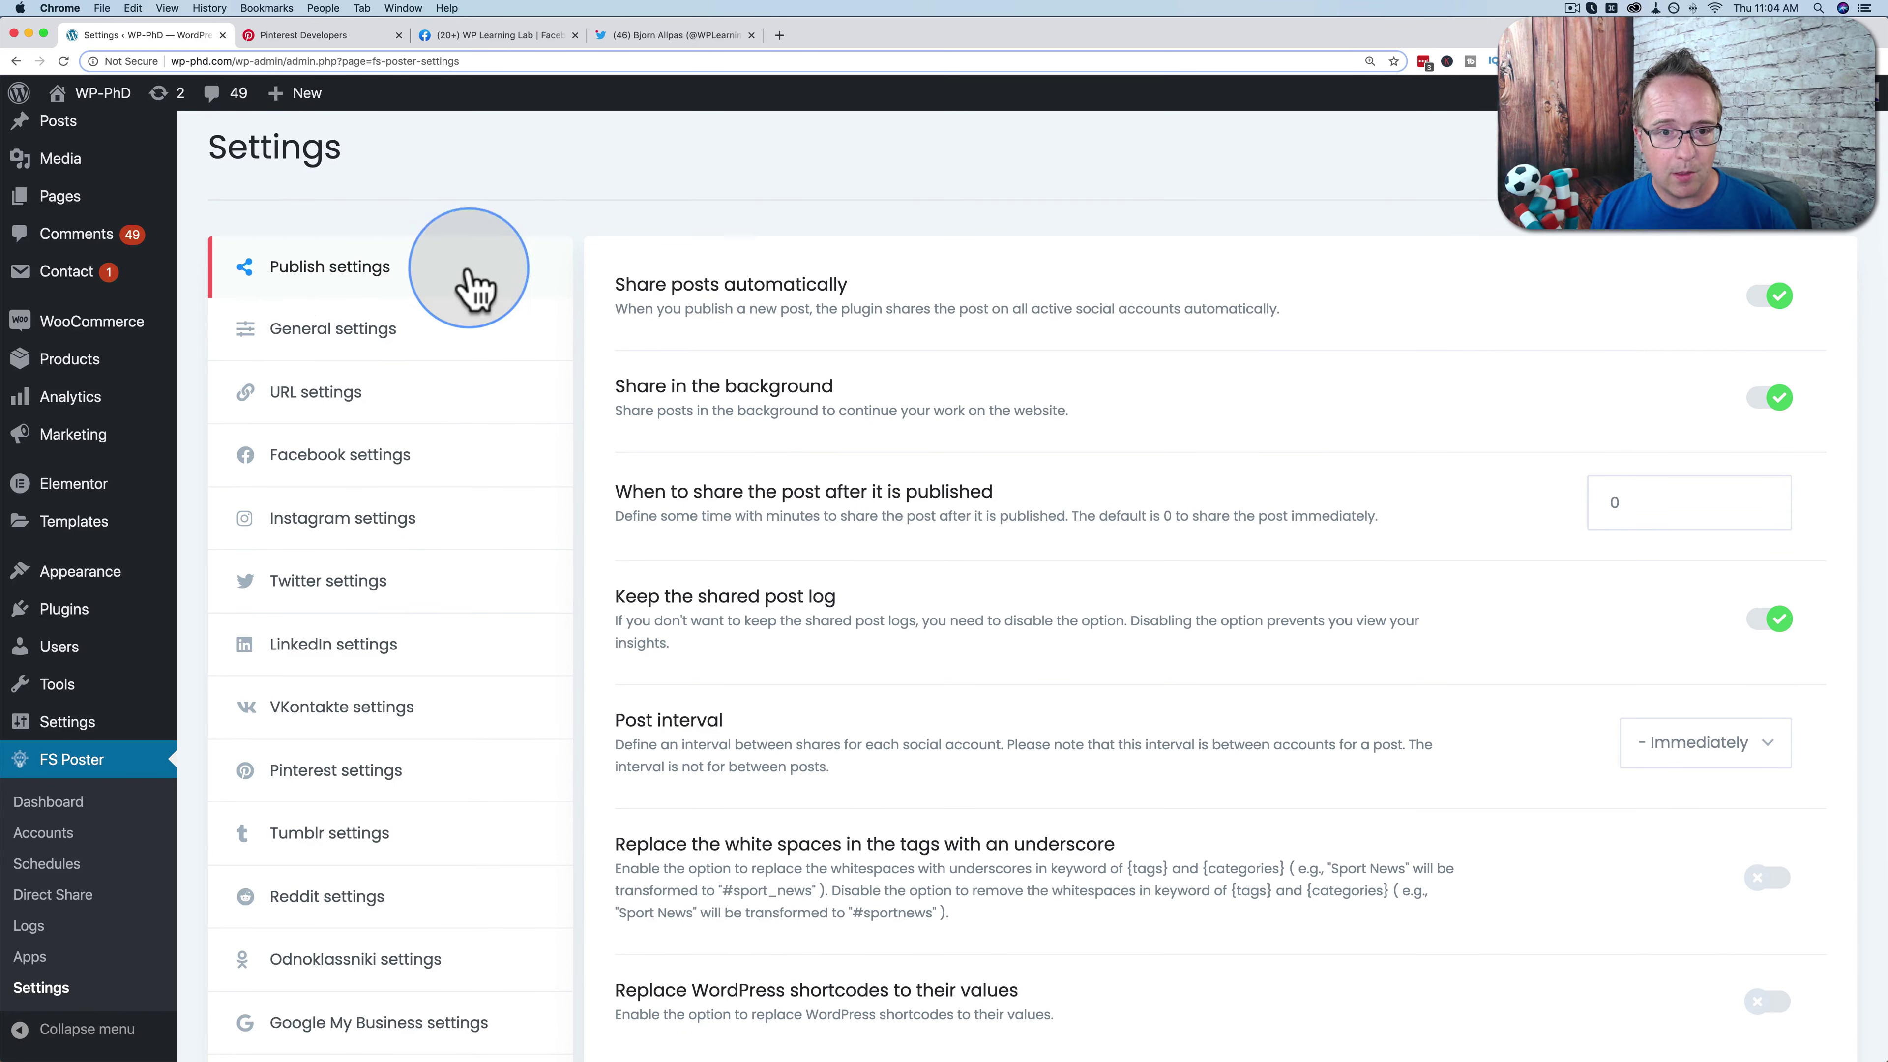
scroll(569, 292, down, 5)
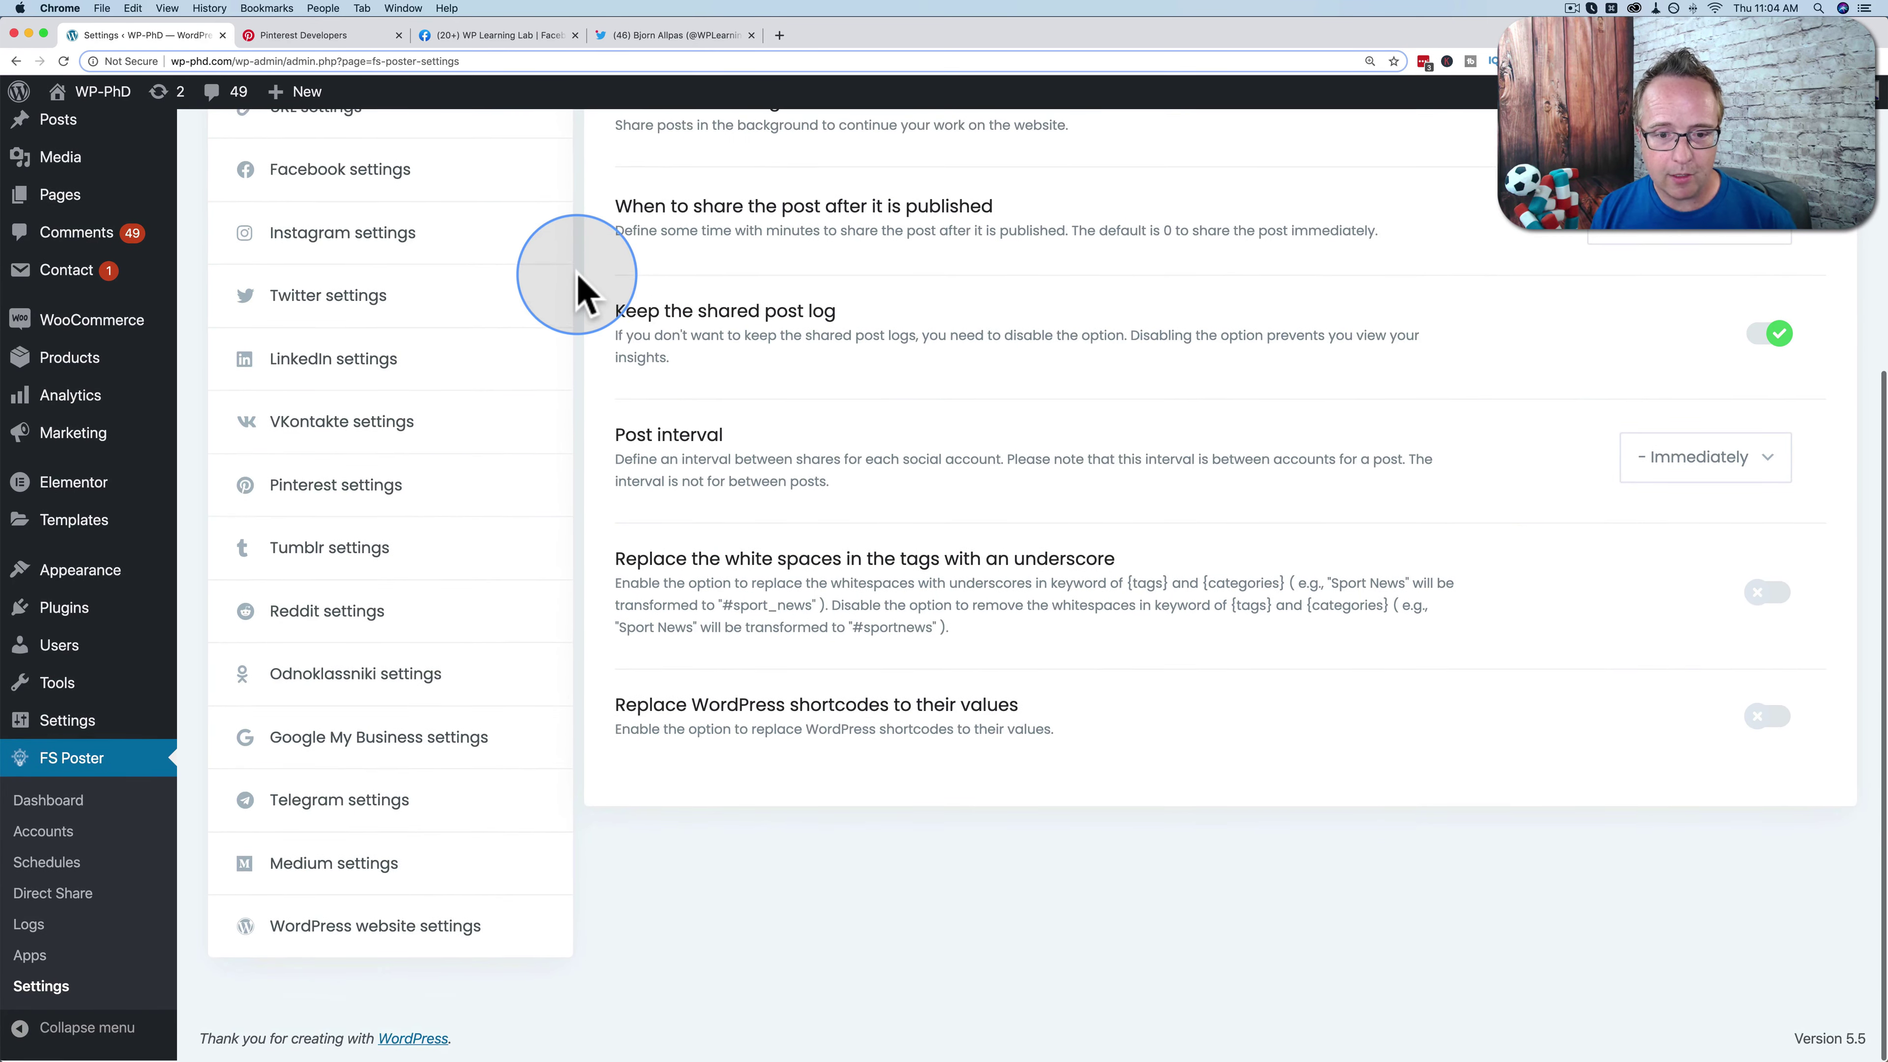
scroll(584, 294, up, 6)
click(472, 371)
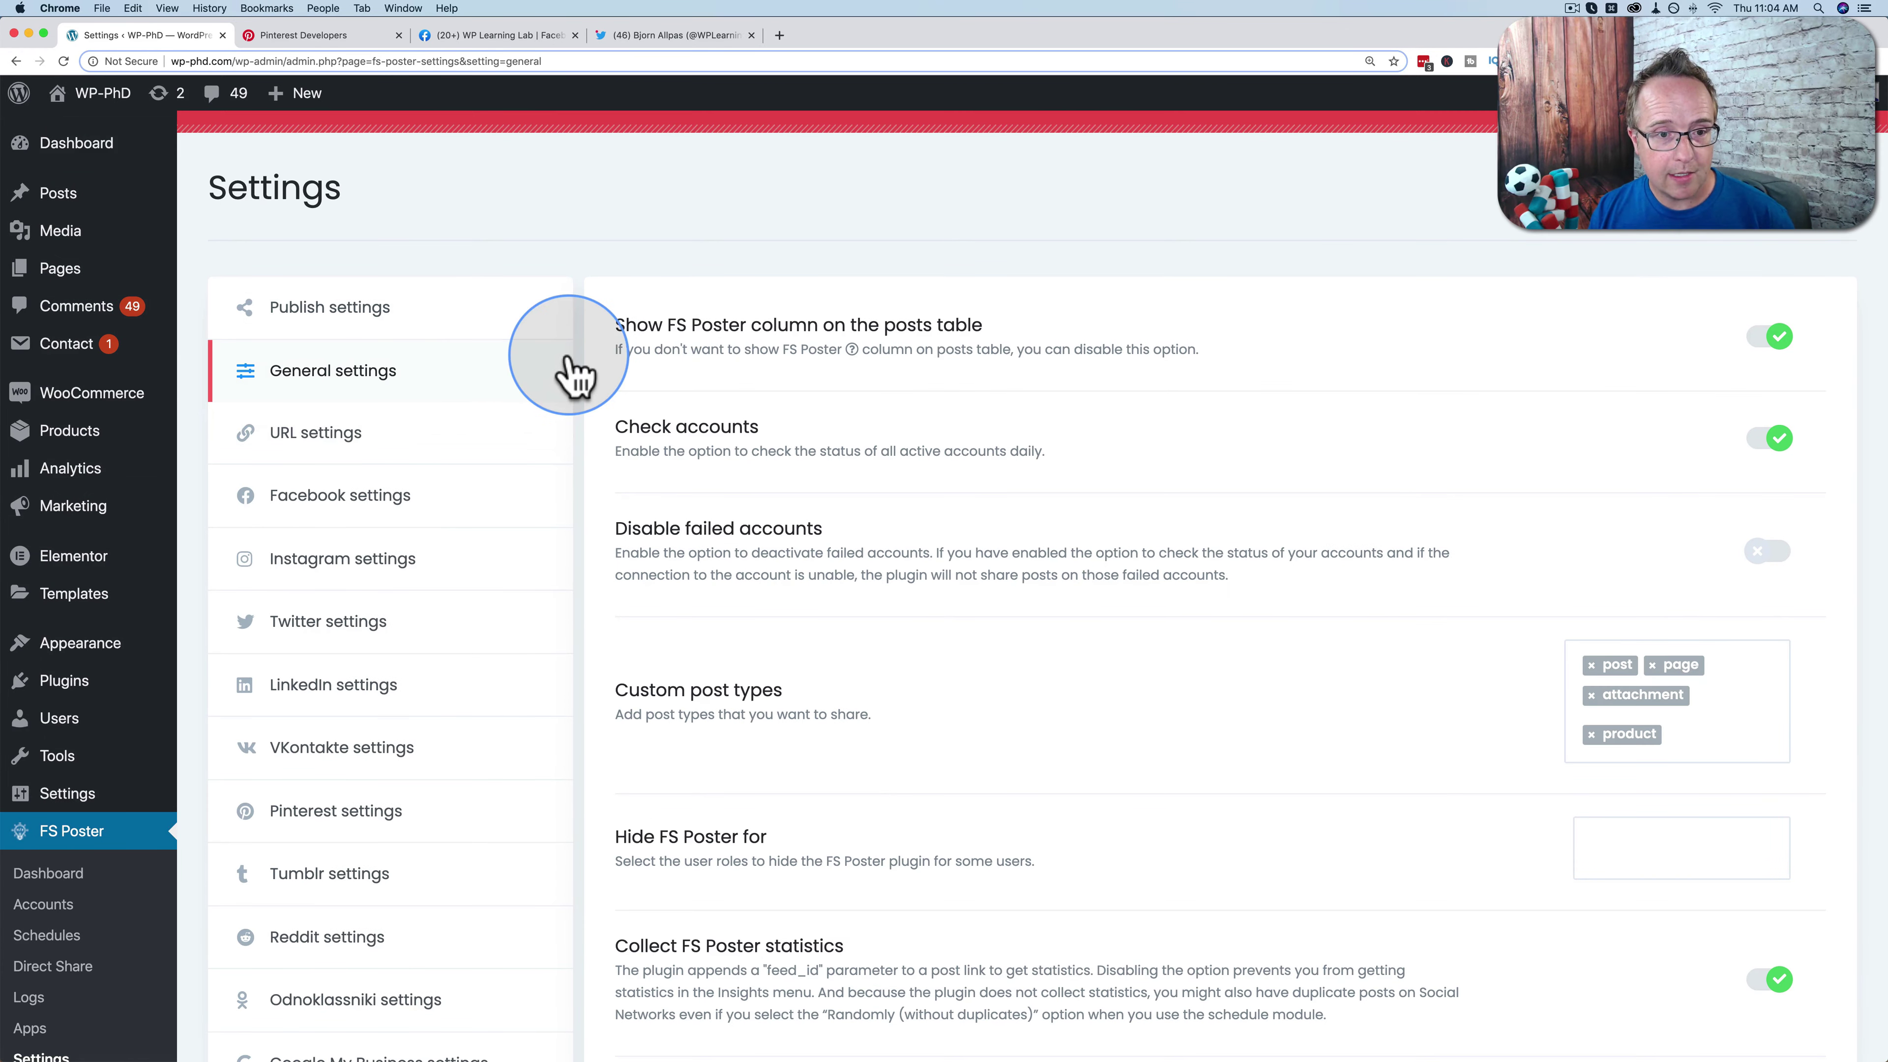
click(388, 353)
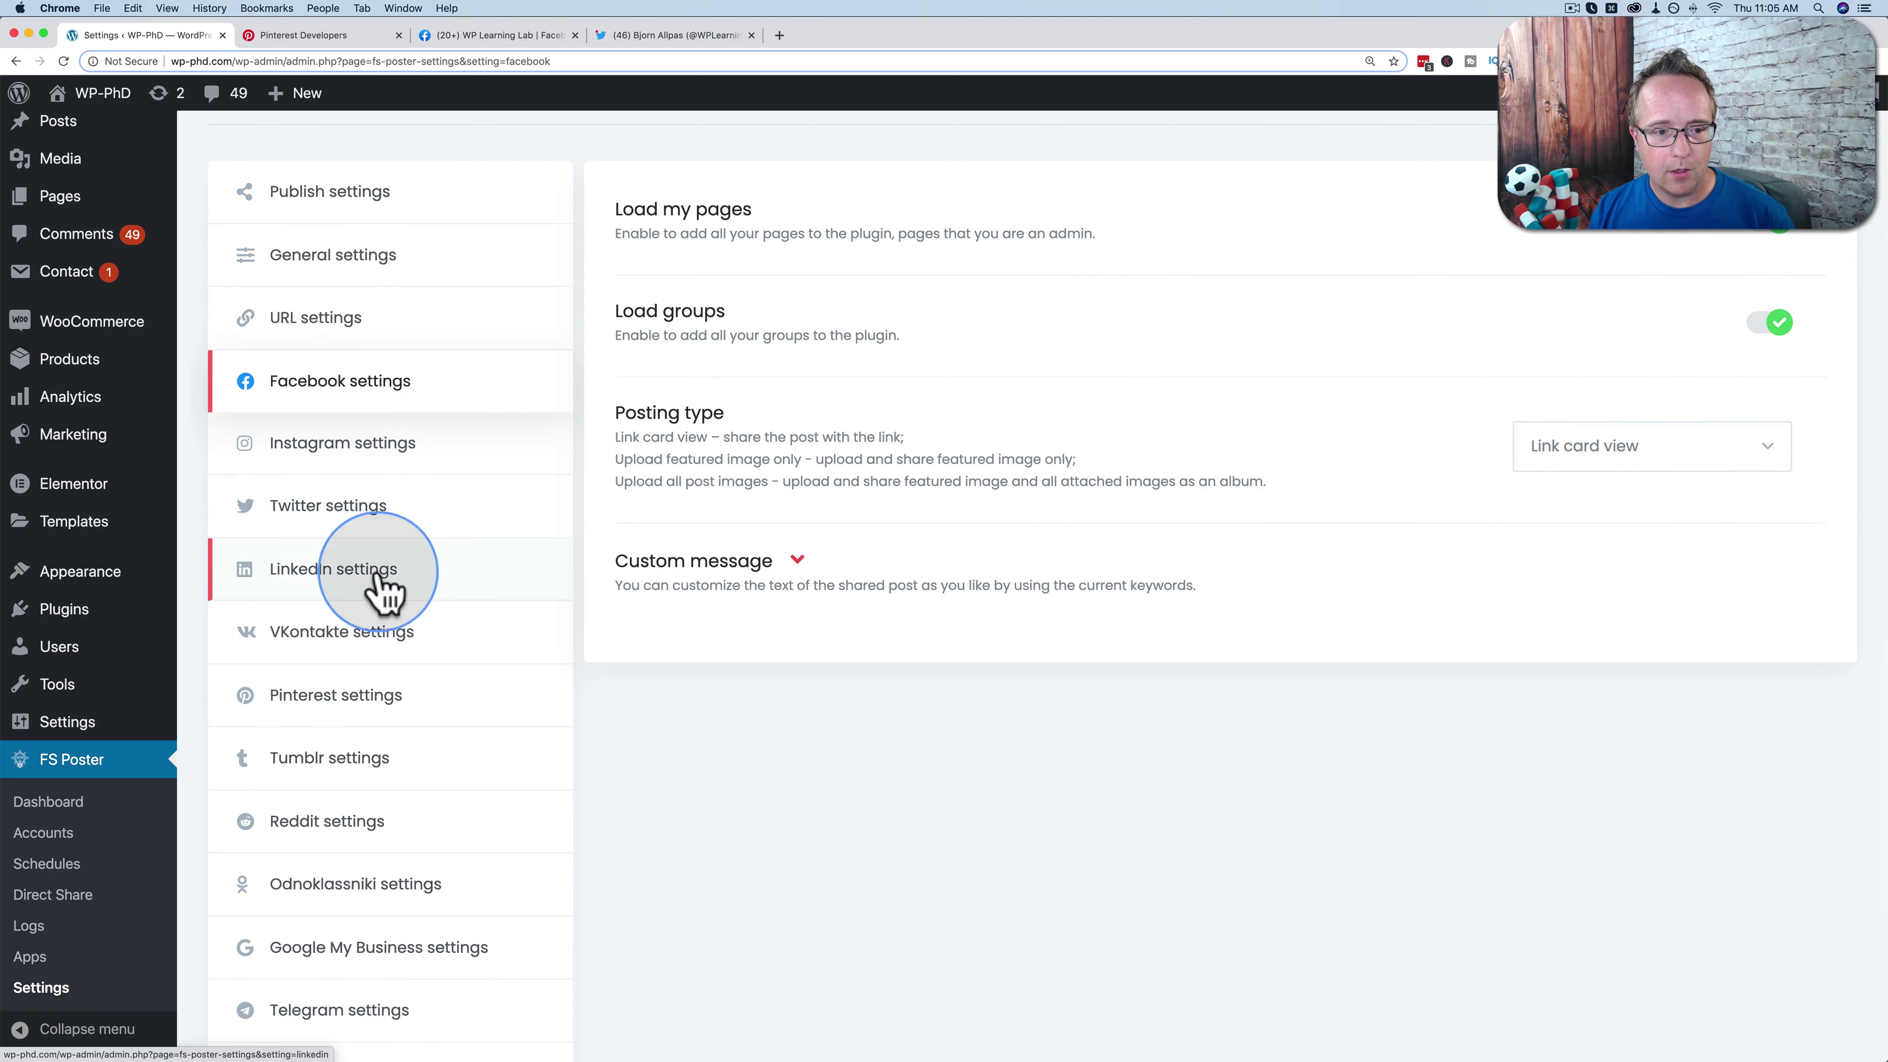
scroll(439, 580, down, 3)
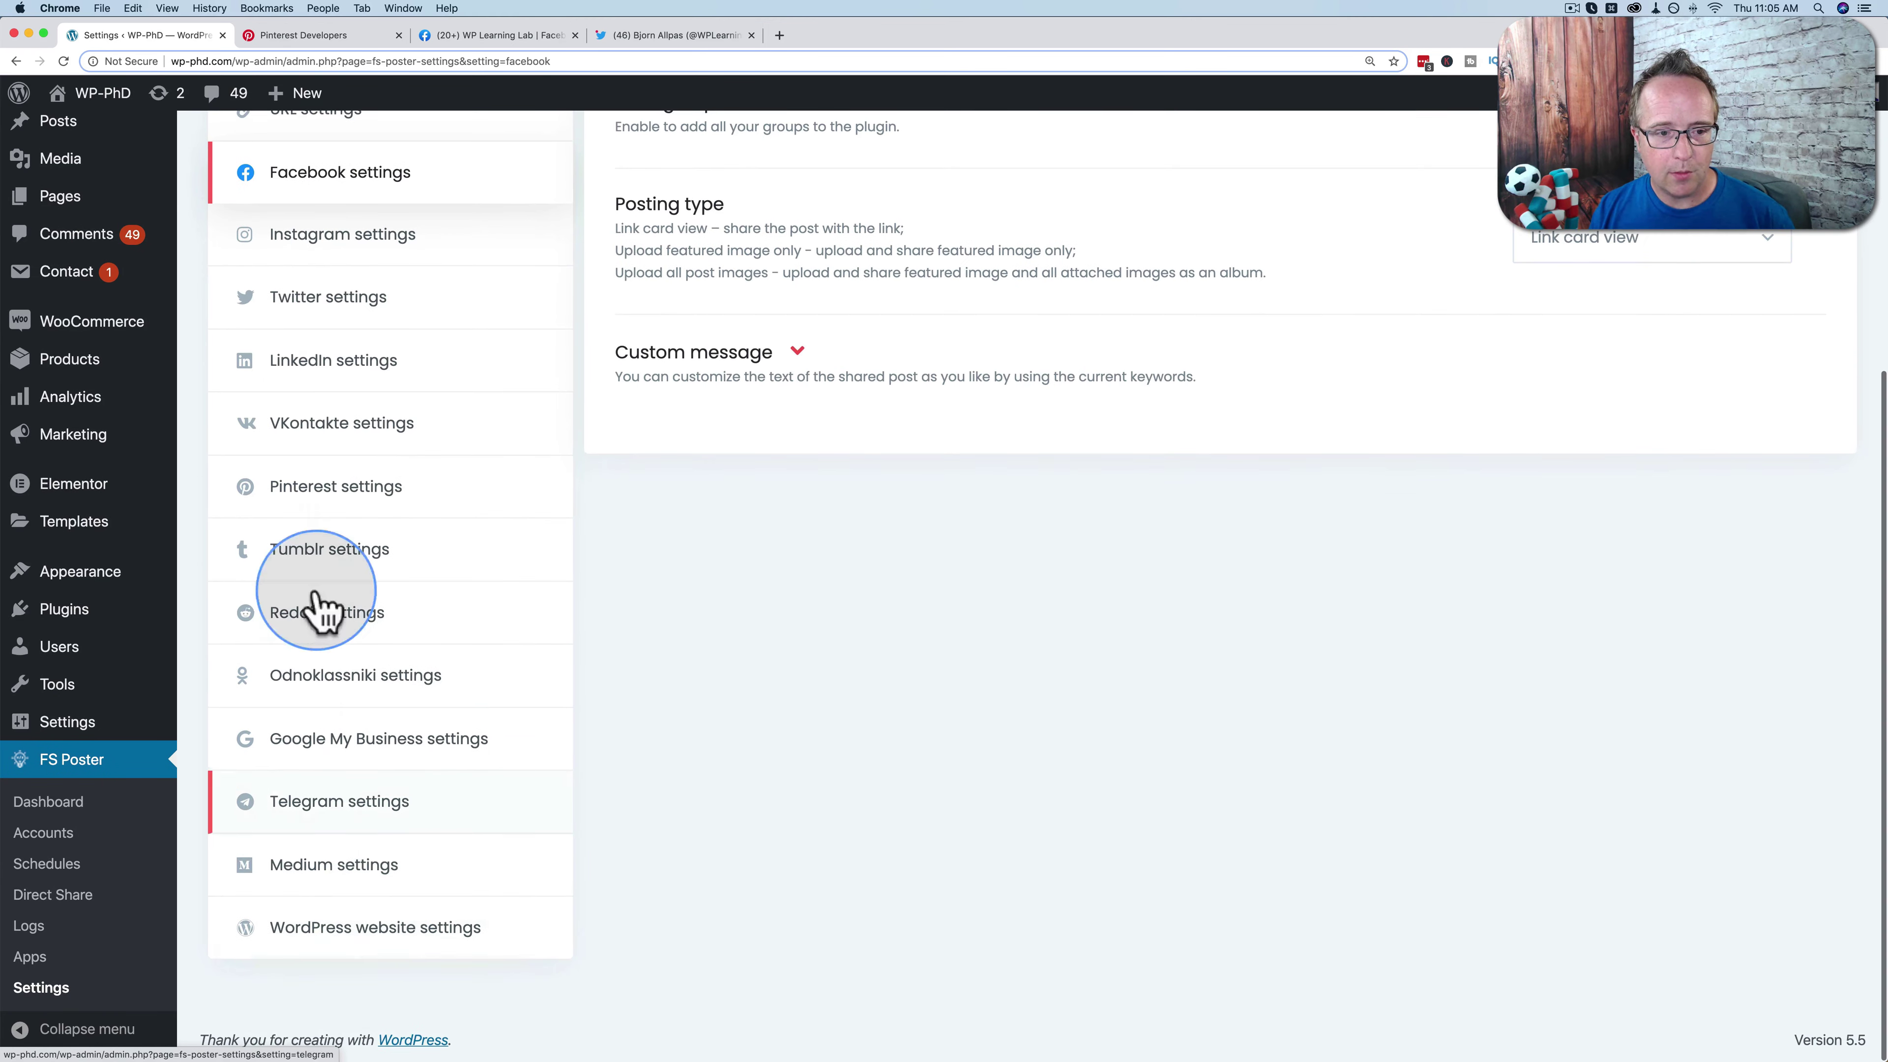
scroll(387, 696, up, 5)
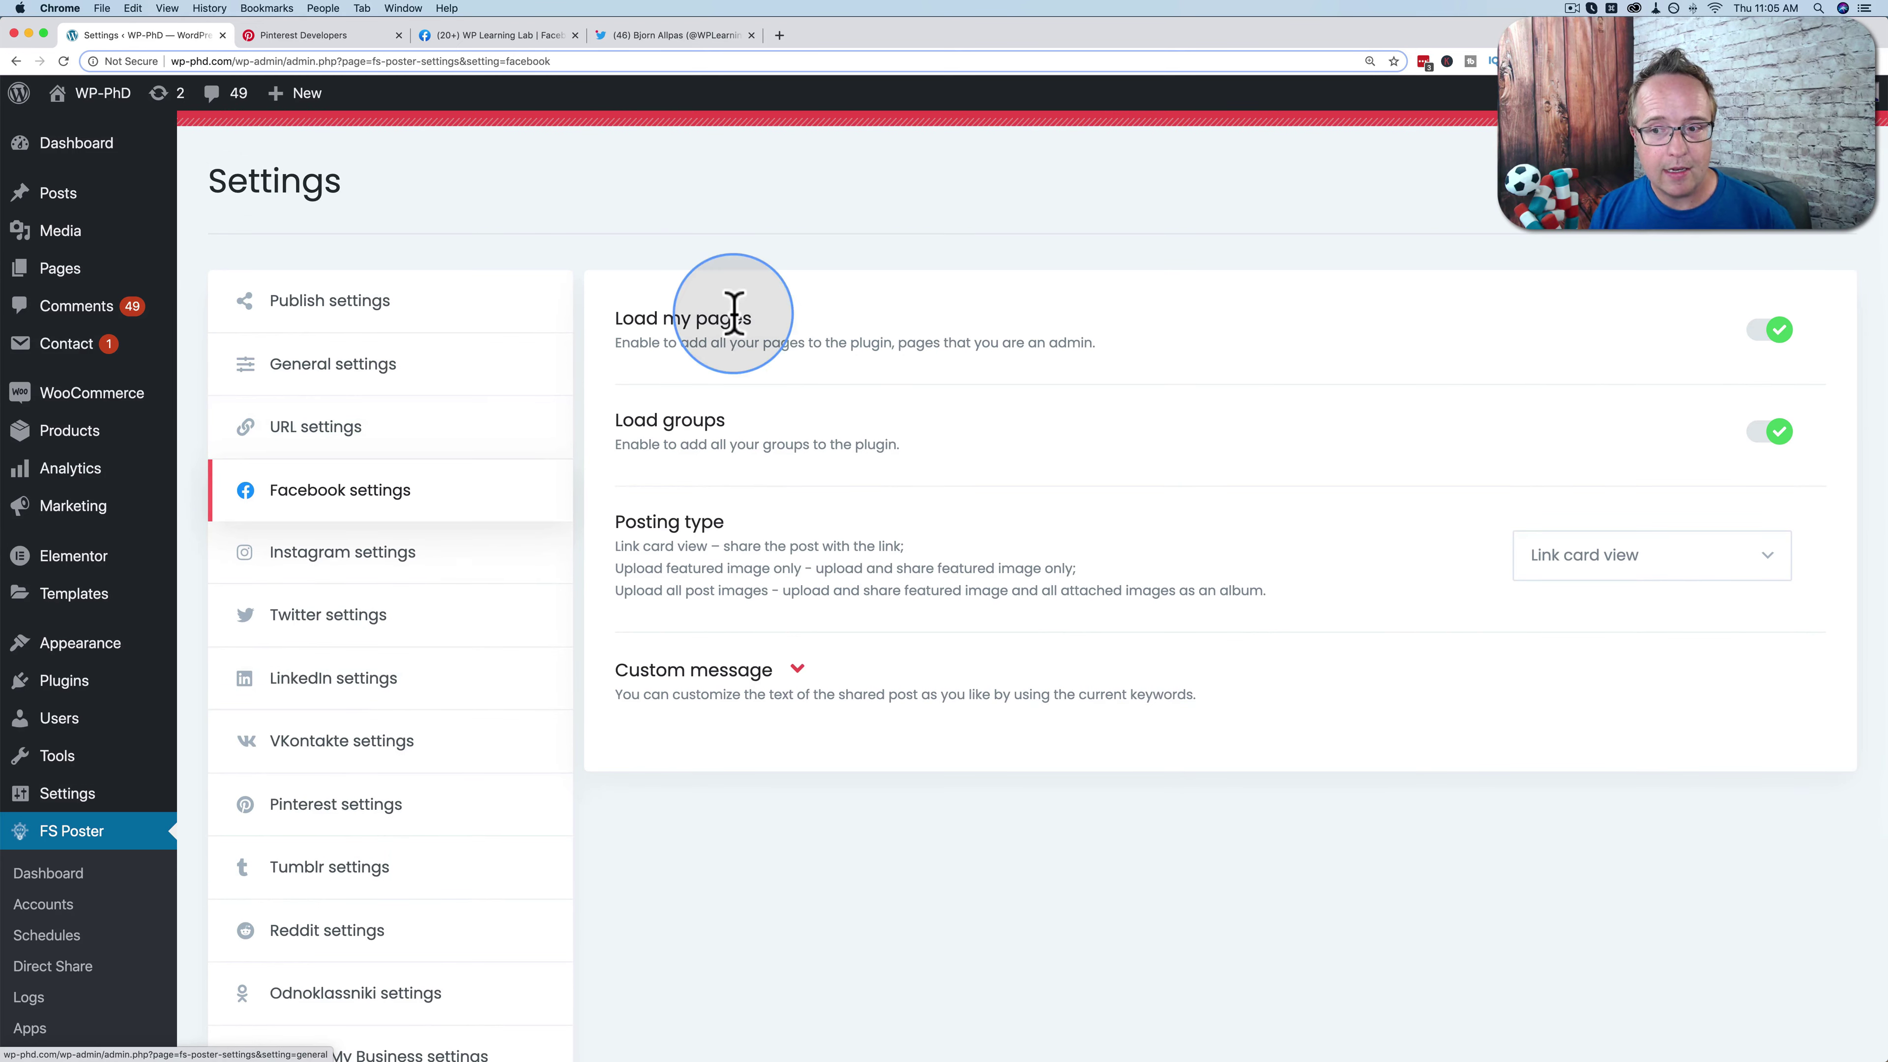
scroll(1174, 349, up, 2)
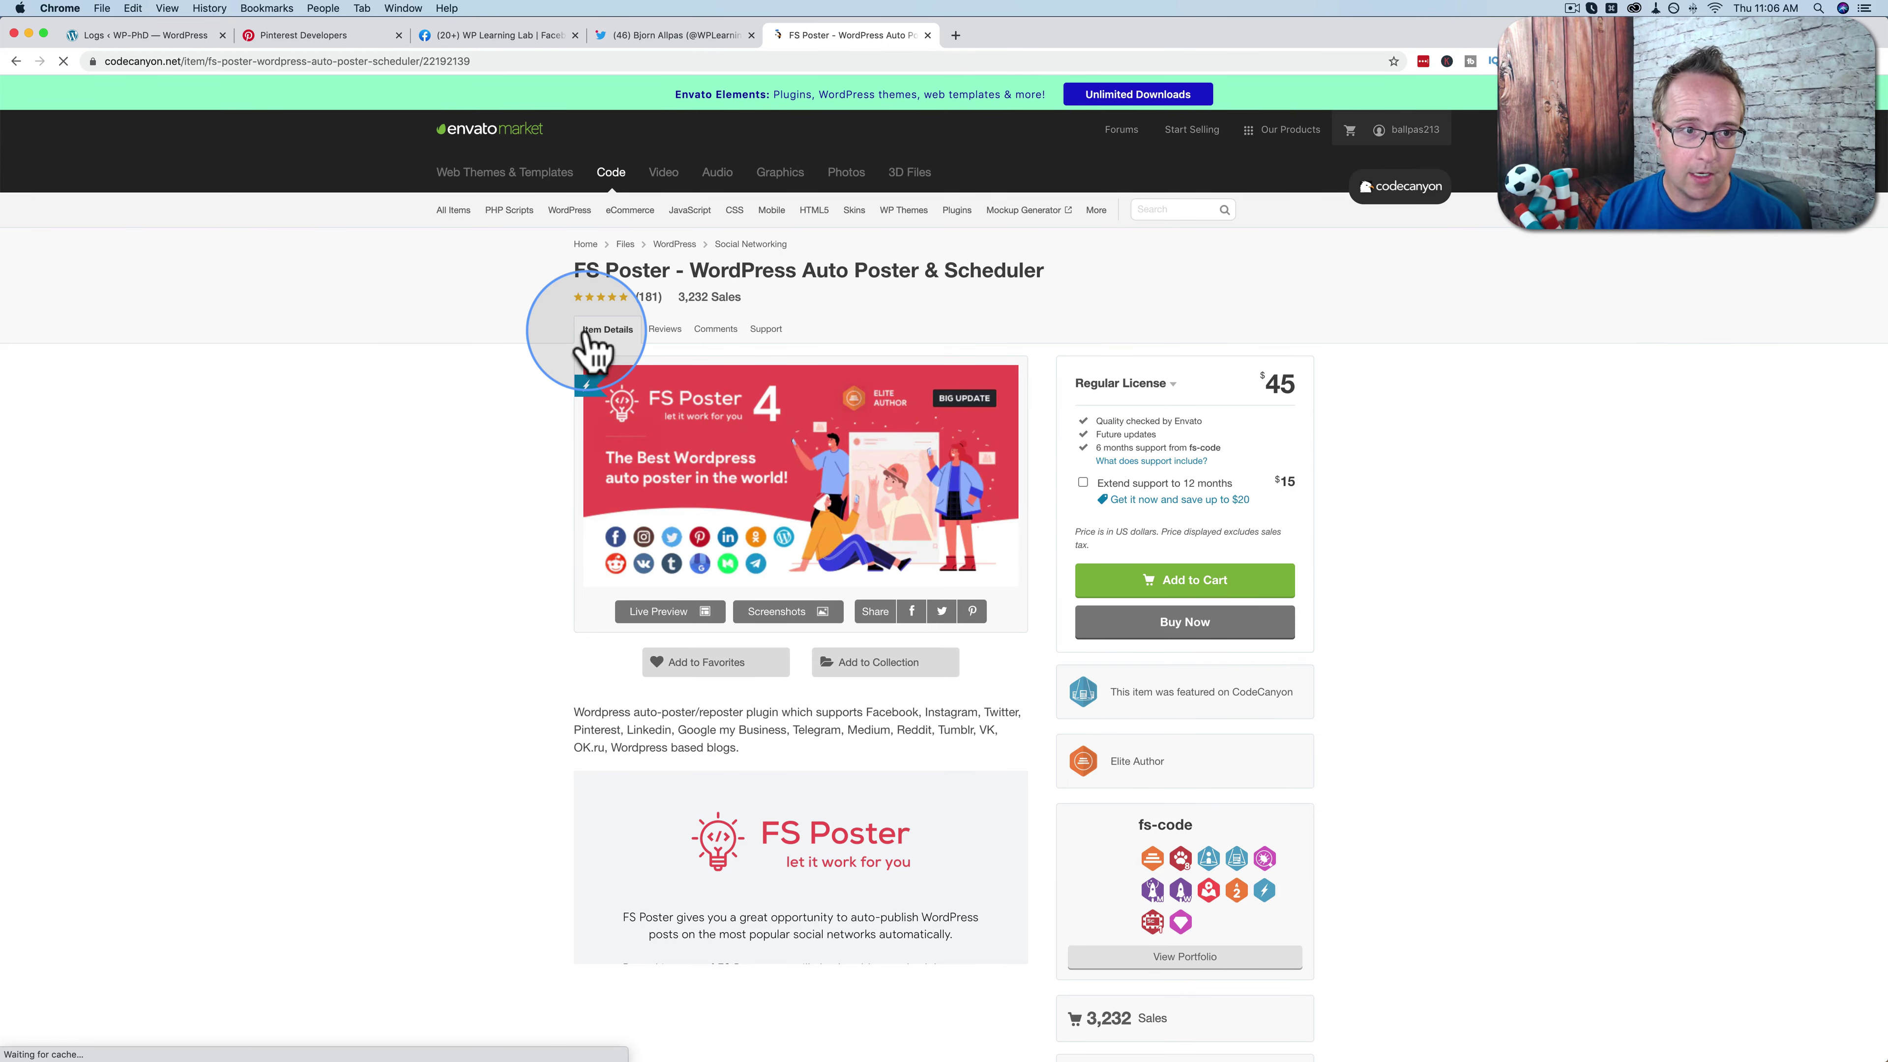
Highlight the $45 regular license price and the 4.96 average rating on the CodeCanyon listing.
scroll(591, 344, down, 3)
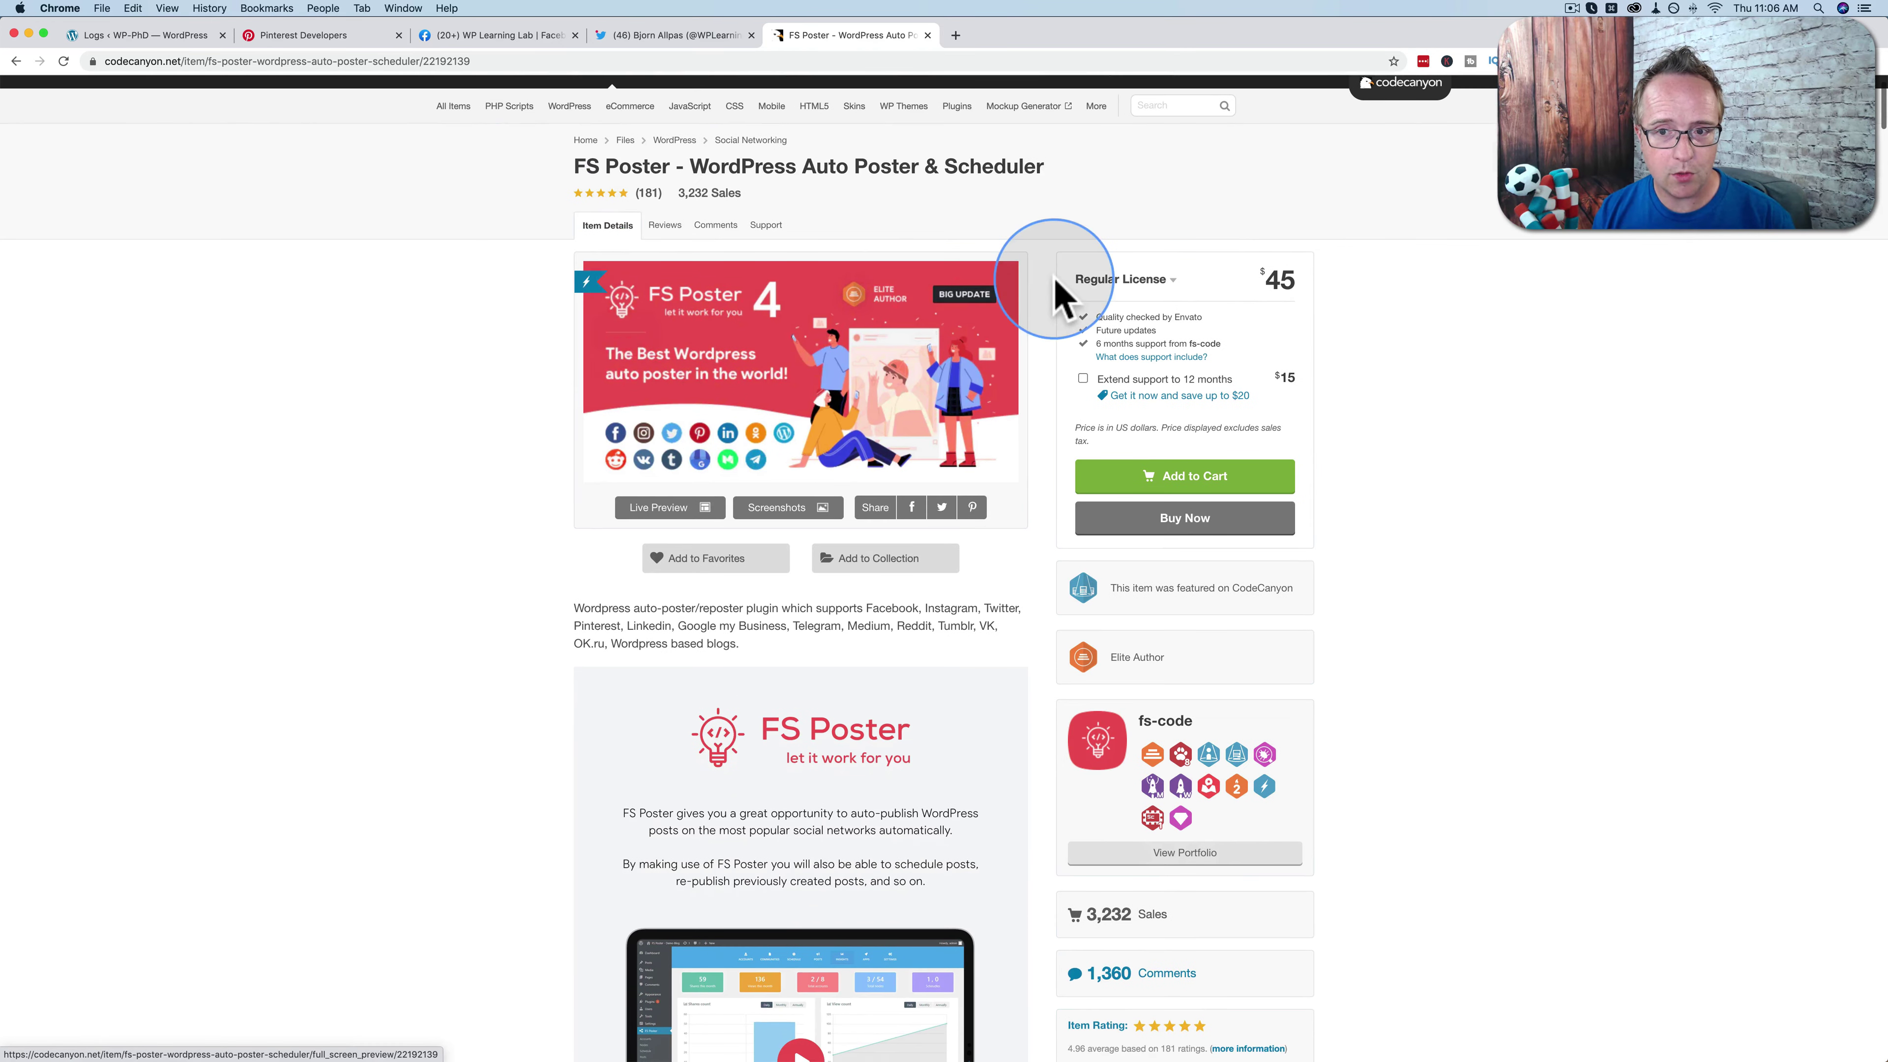
scroll(496, 316, down, 2)
double_click(1273, 183)
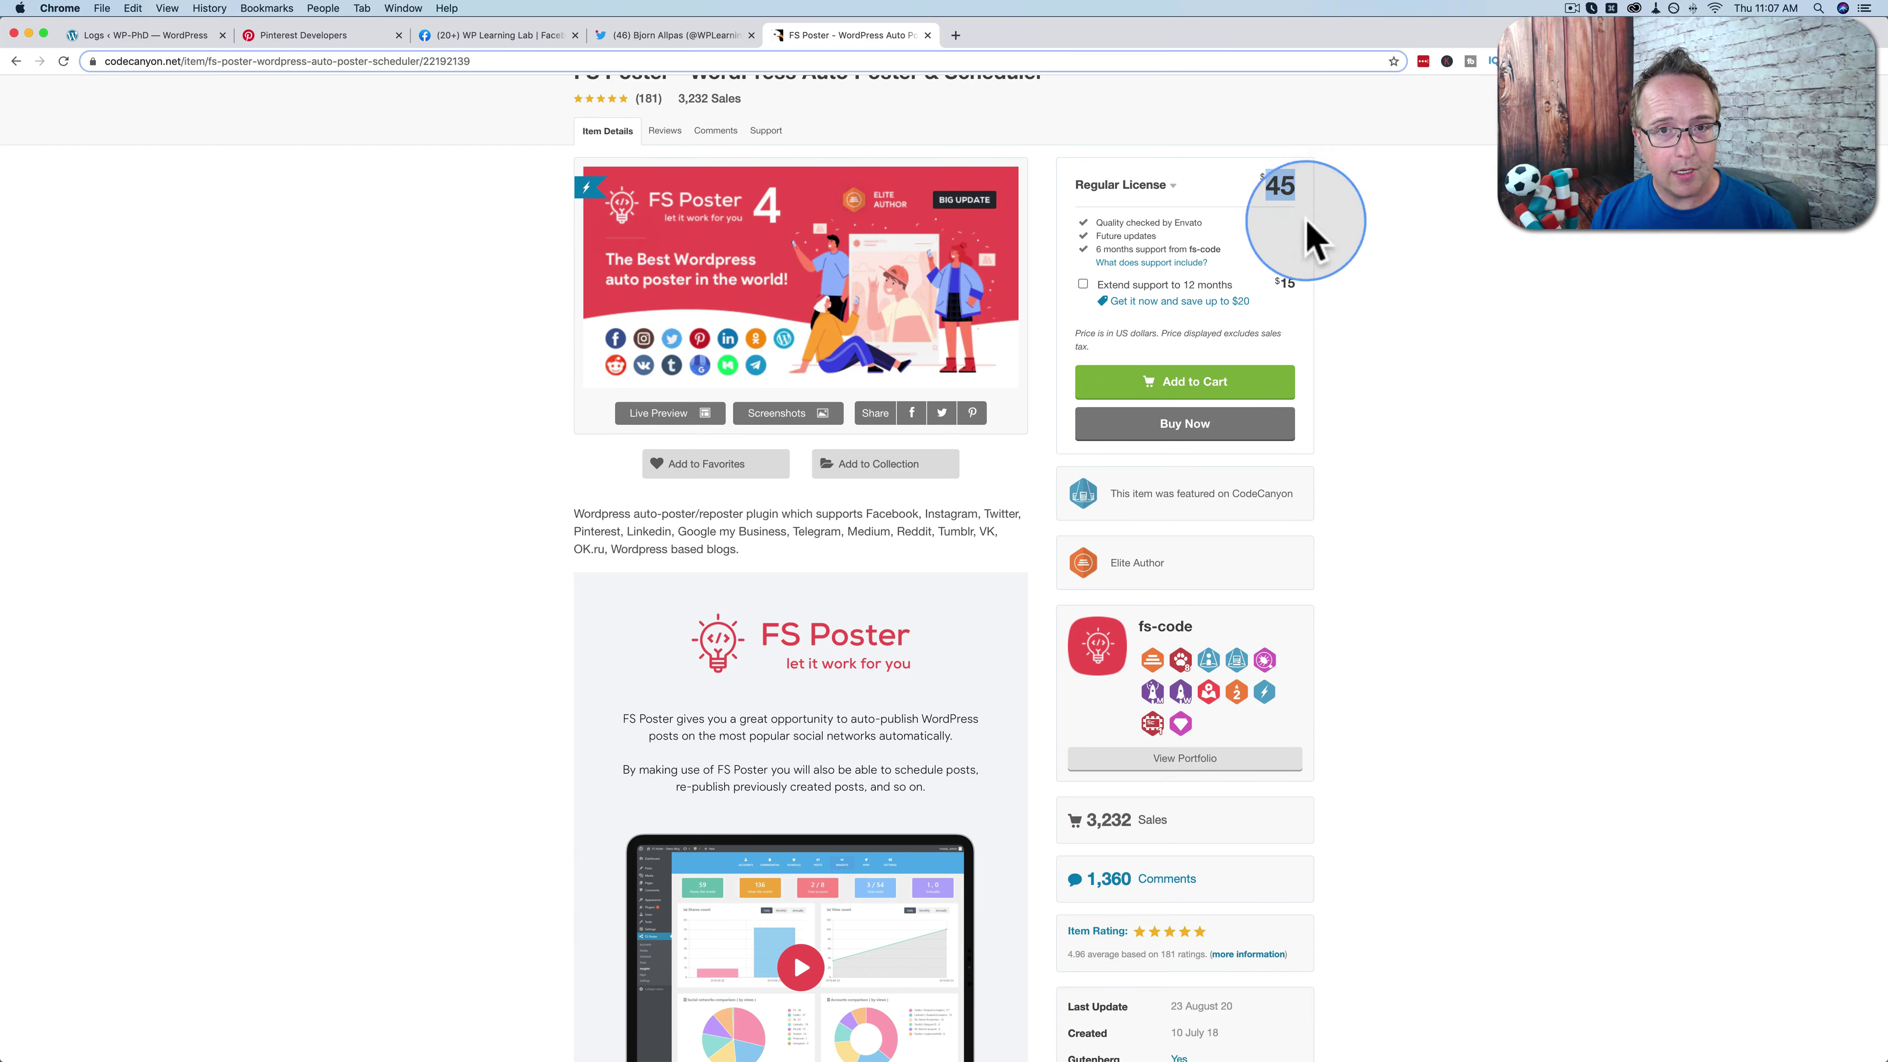
scroll(1344, 400, down, 2)
scroll(1344, 399, down, 10)
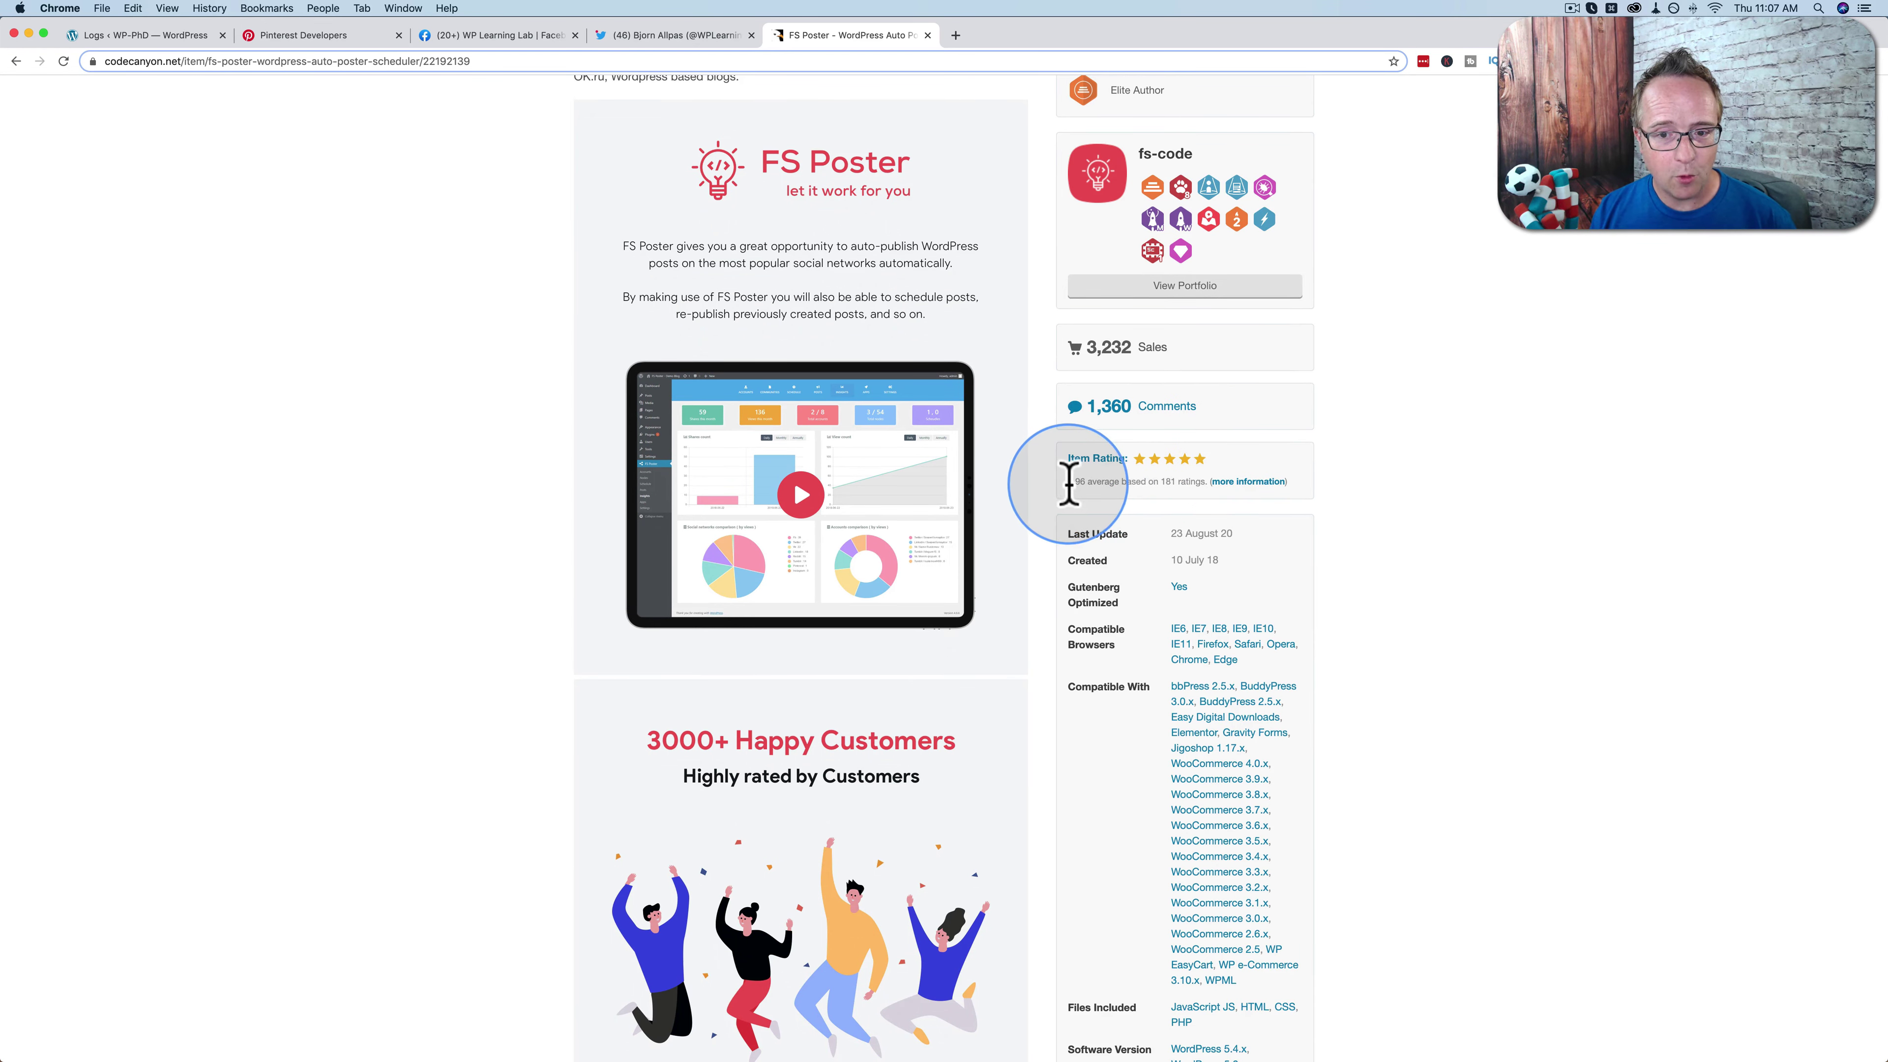
drag(1066, 482, 1091, 483)
click(1089, 480)
Scroll through the rest of the CodeCanyon FS Poster item page and back to the top.
scroll(559, 625, down, 8)
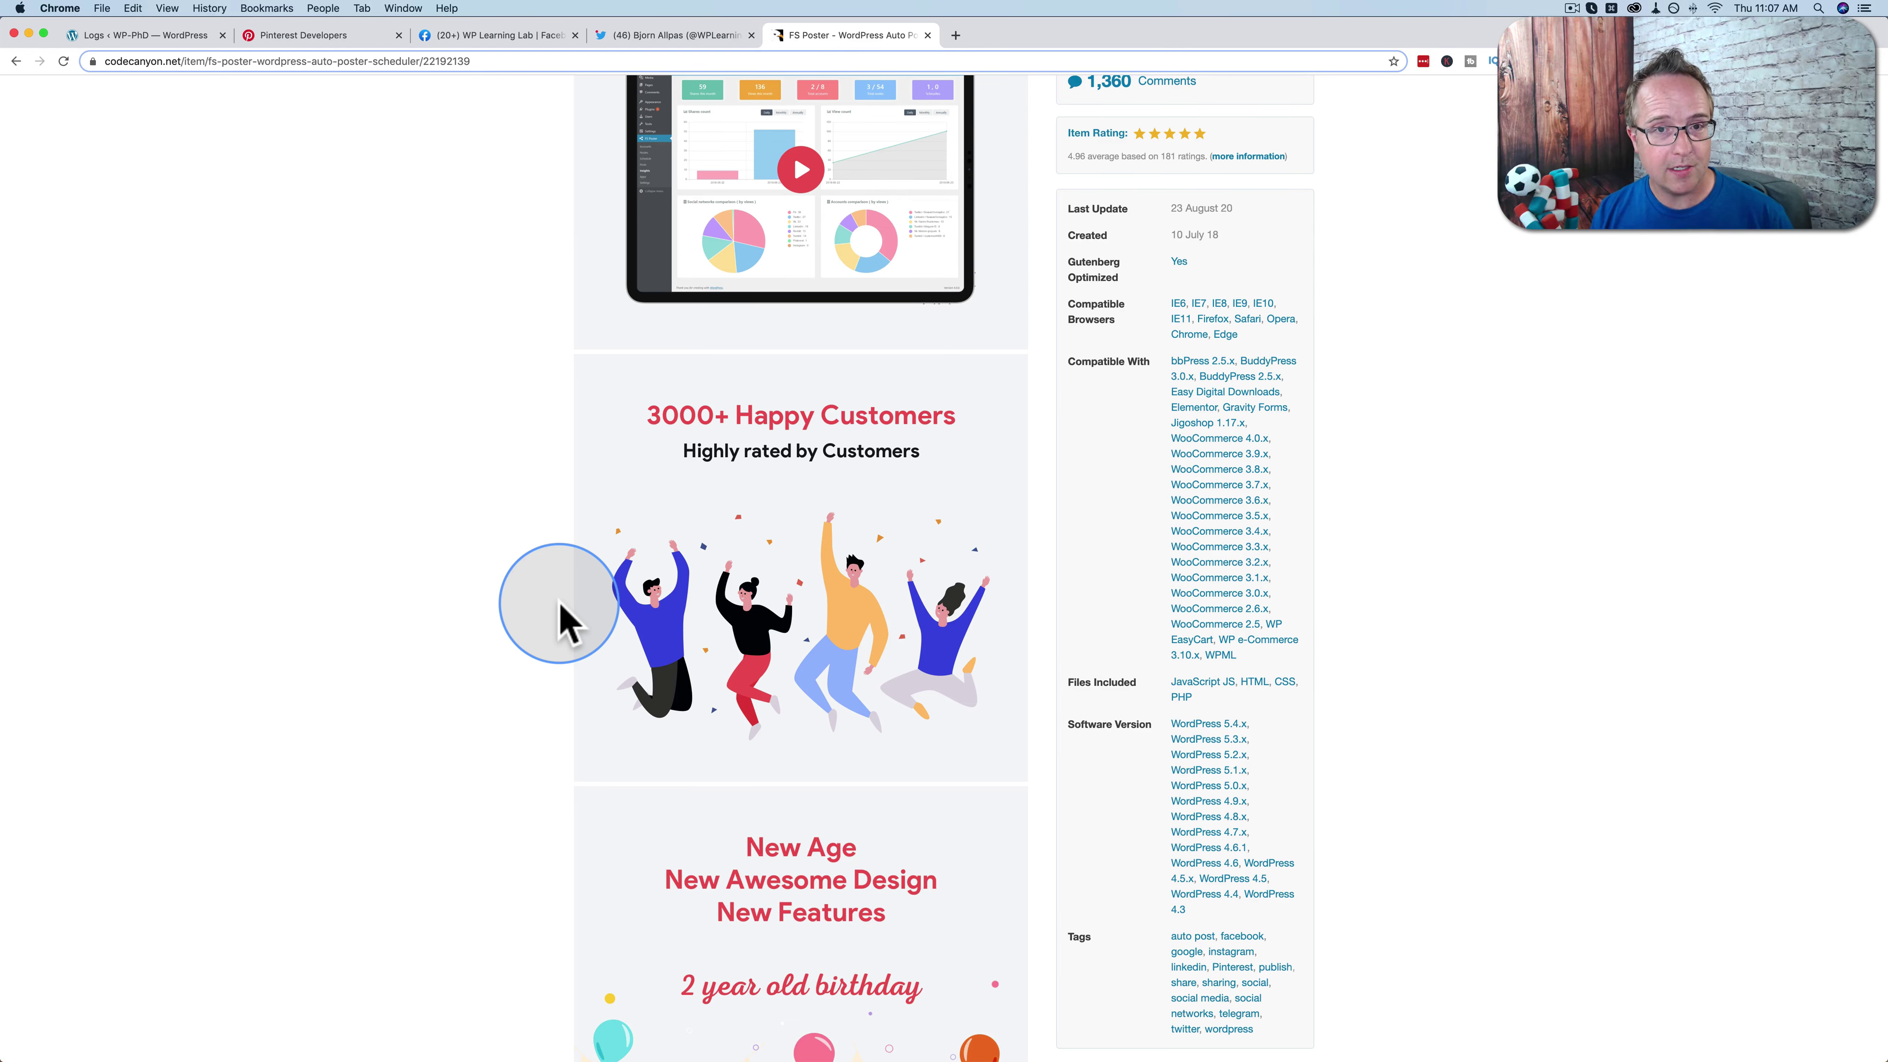
scroll(559, 625, down, 10)
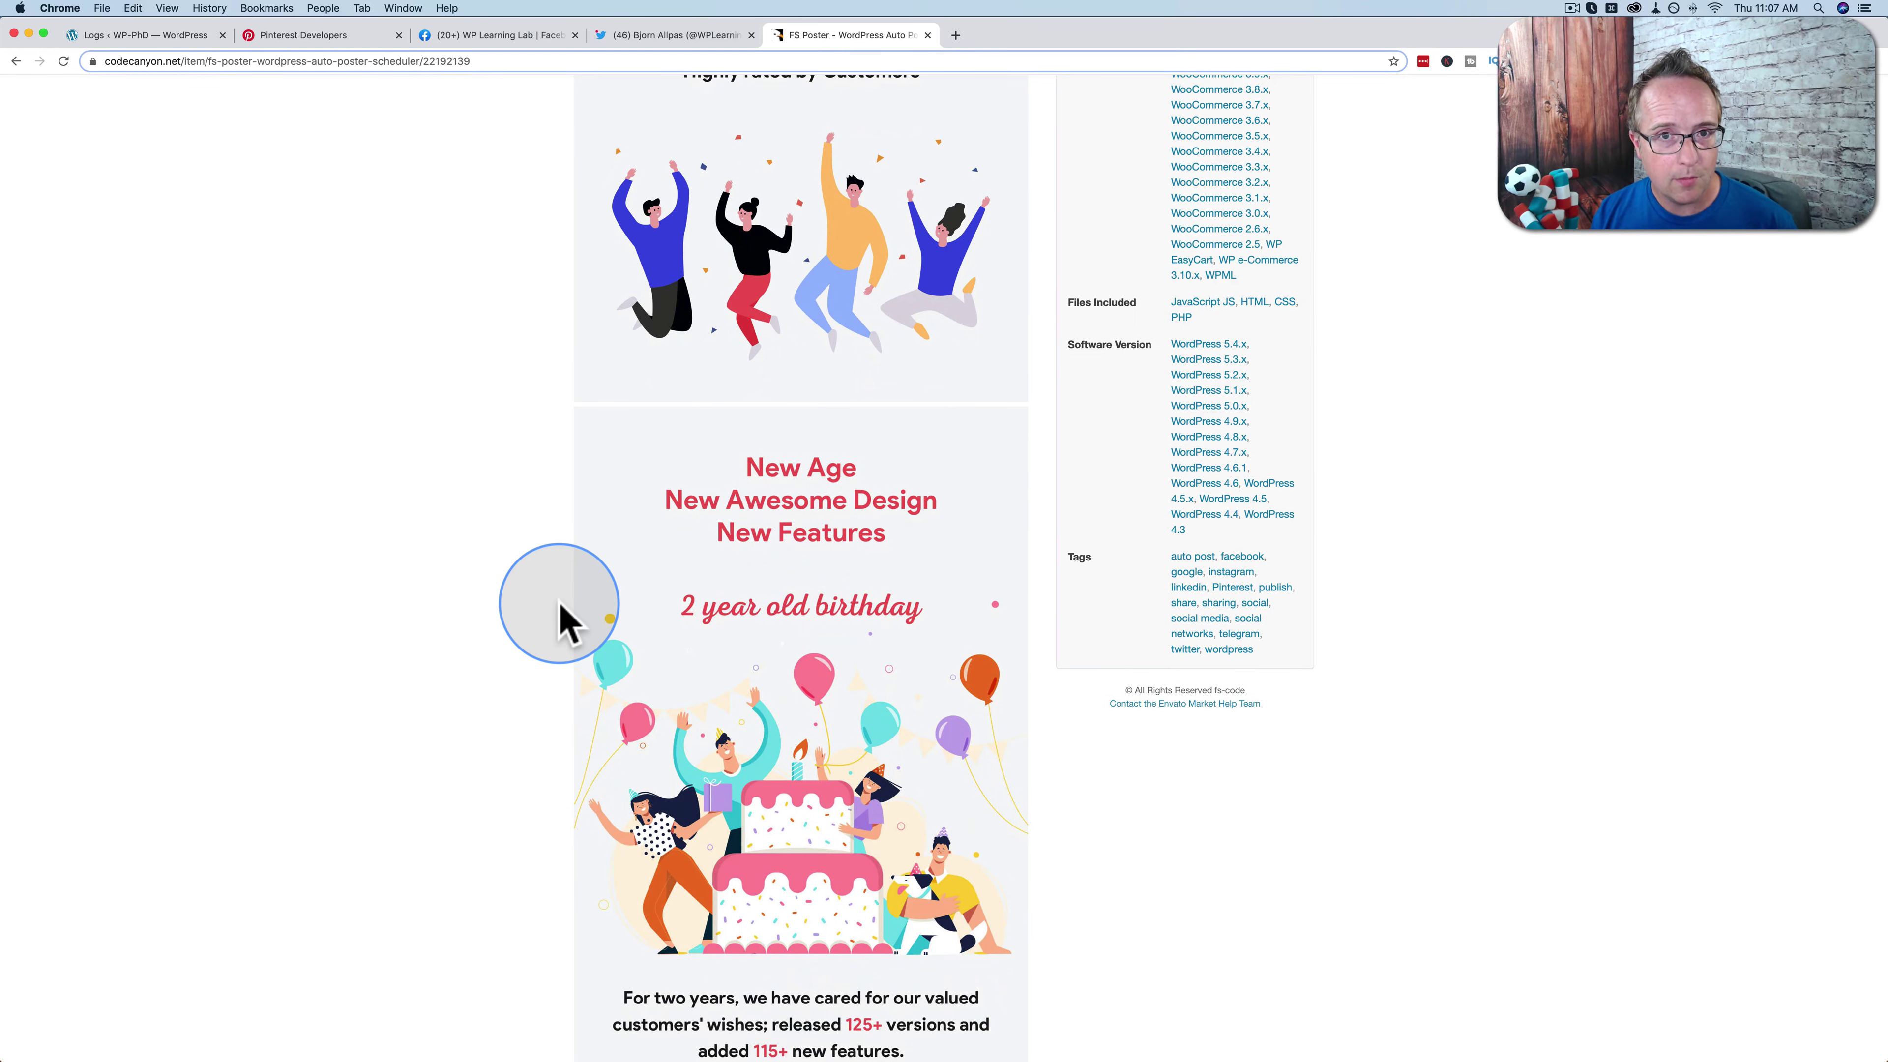
scroll(559, 625, down, 20)
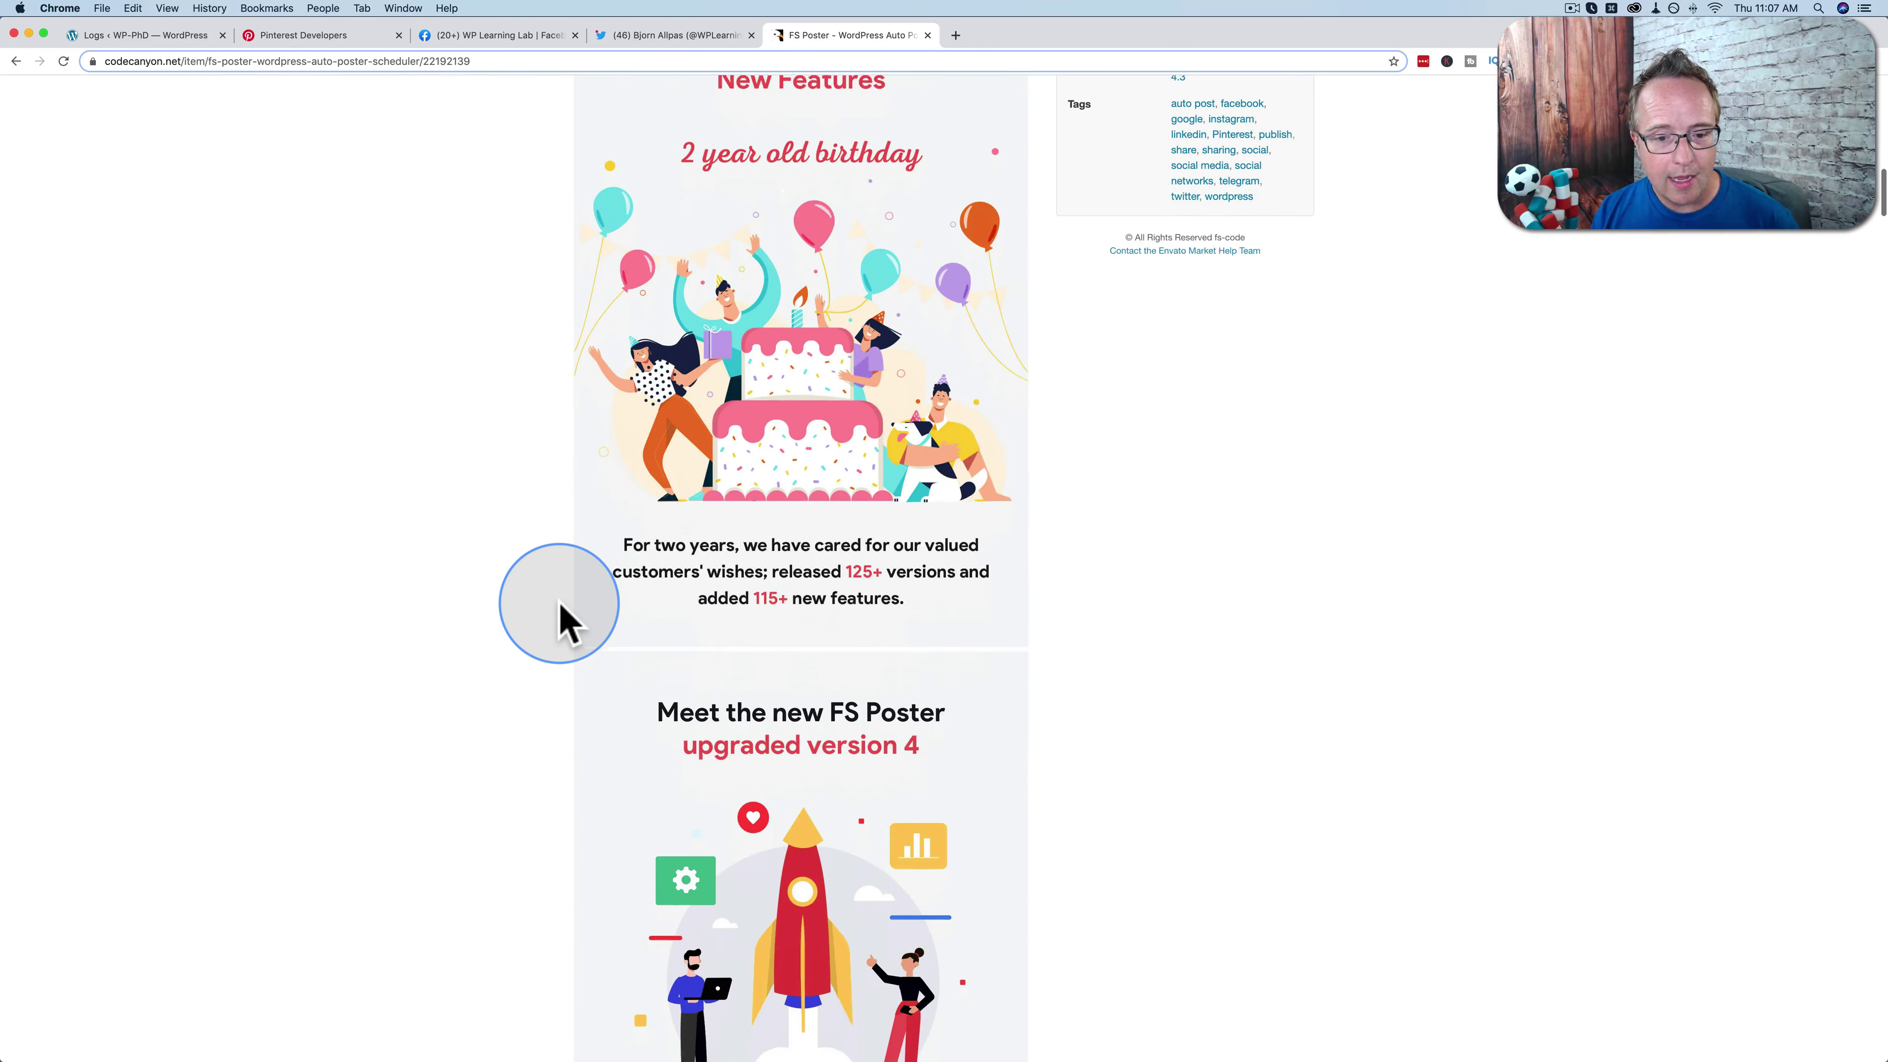
scroll(559, 624, up, 9)
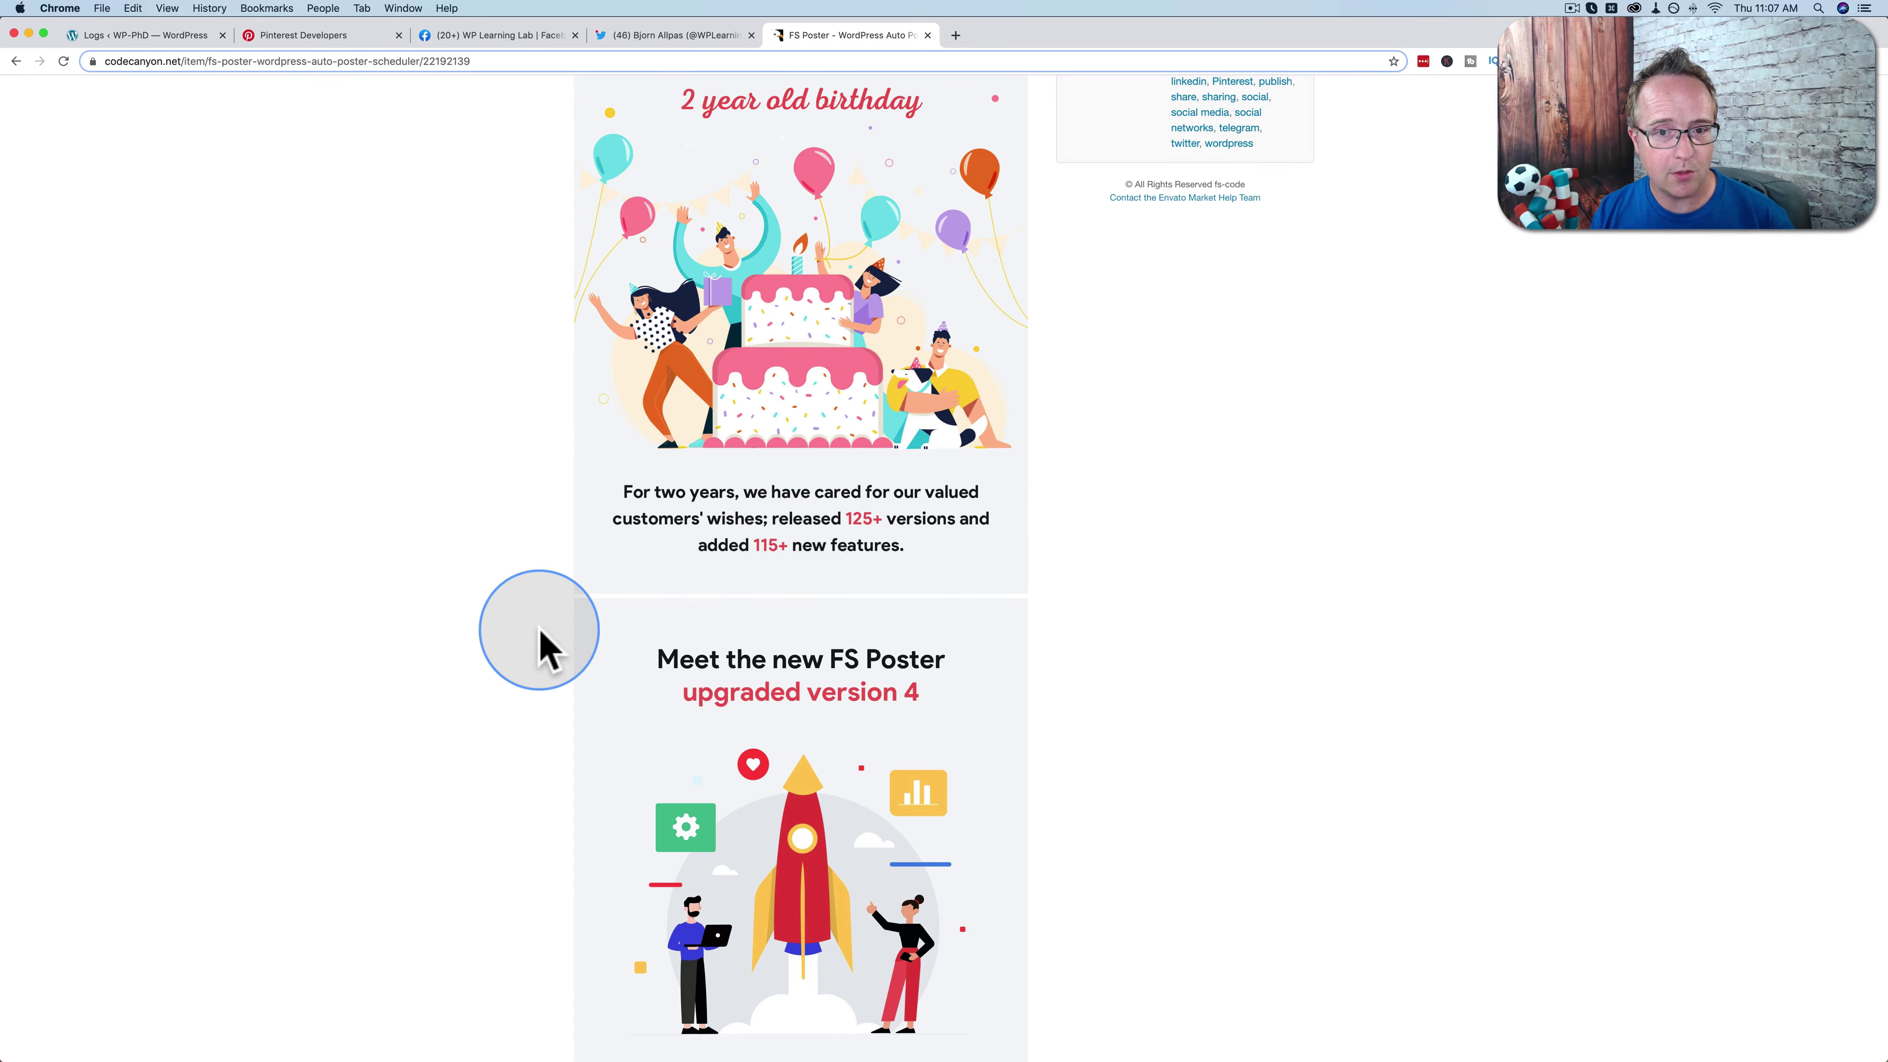
scroll(540, 630, up, 14)
scroll(541, 647, up, 1)
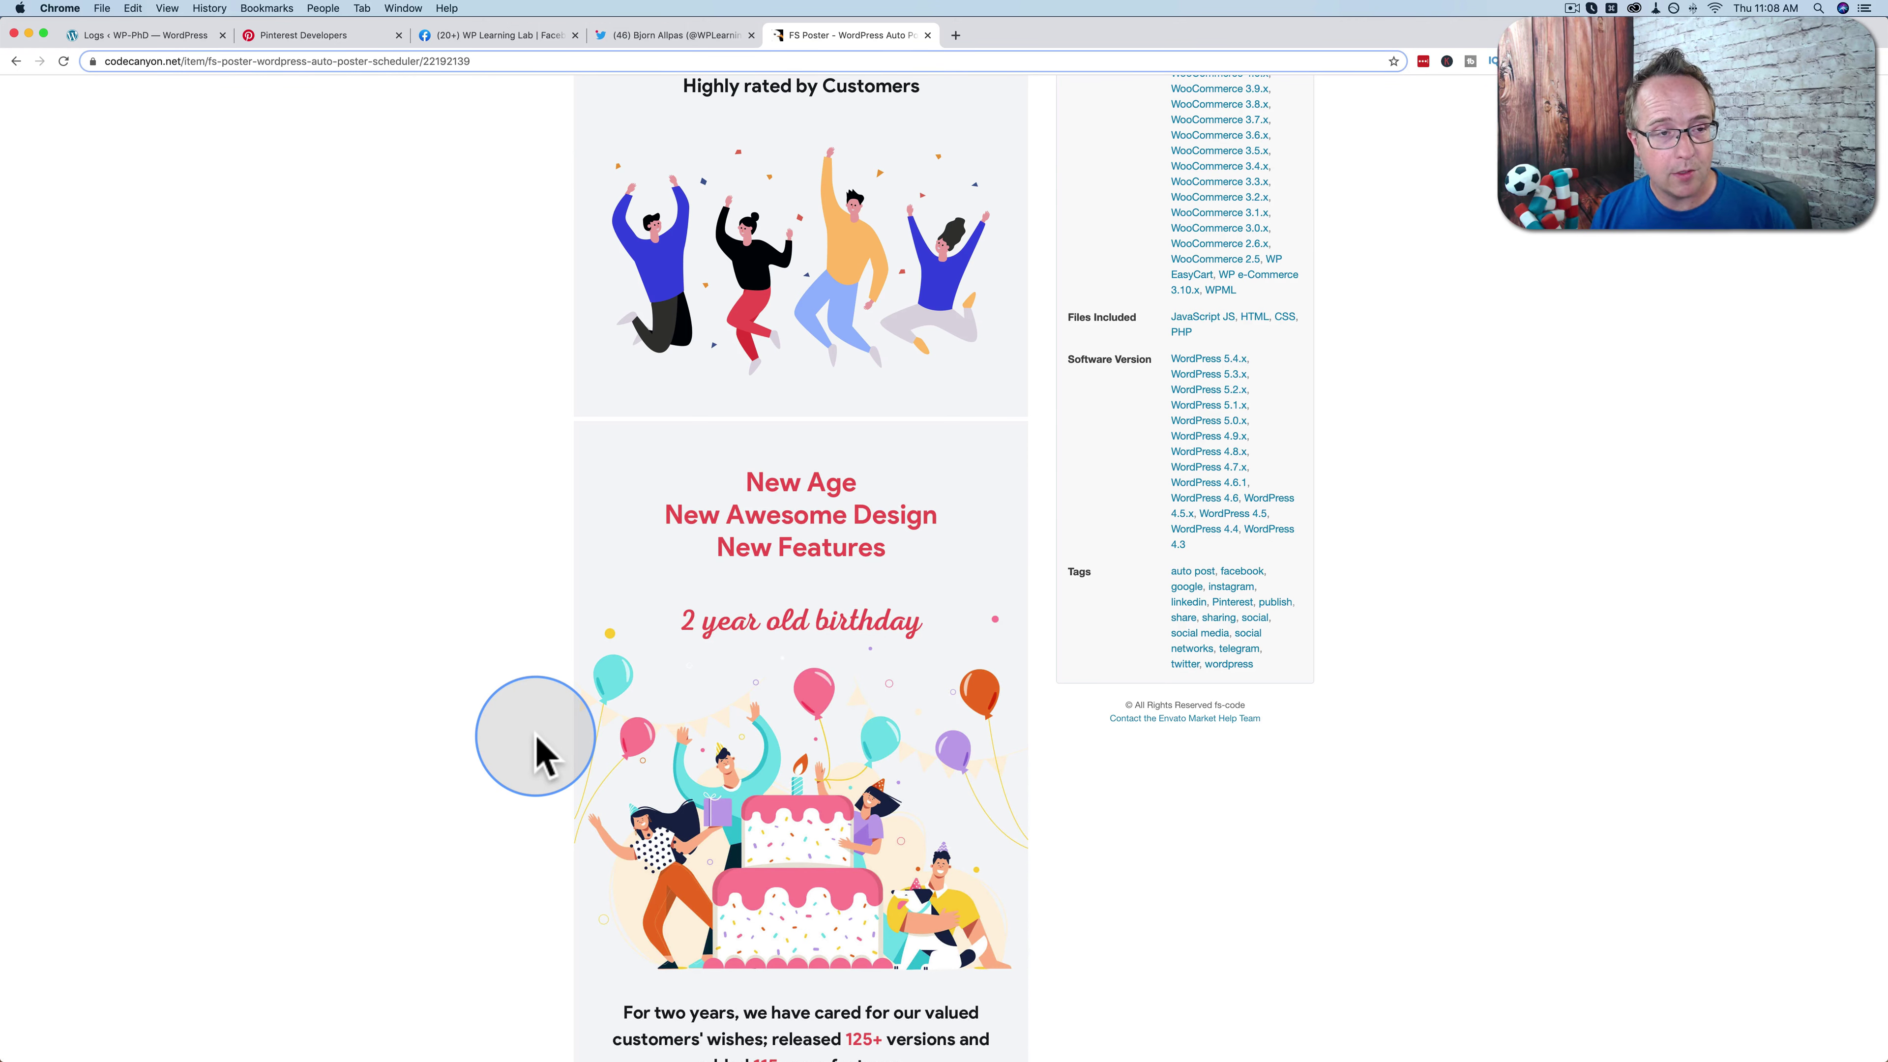
scroll(421, 357, down, 8)
scroll(421, 349, up, 20)
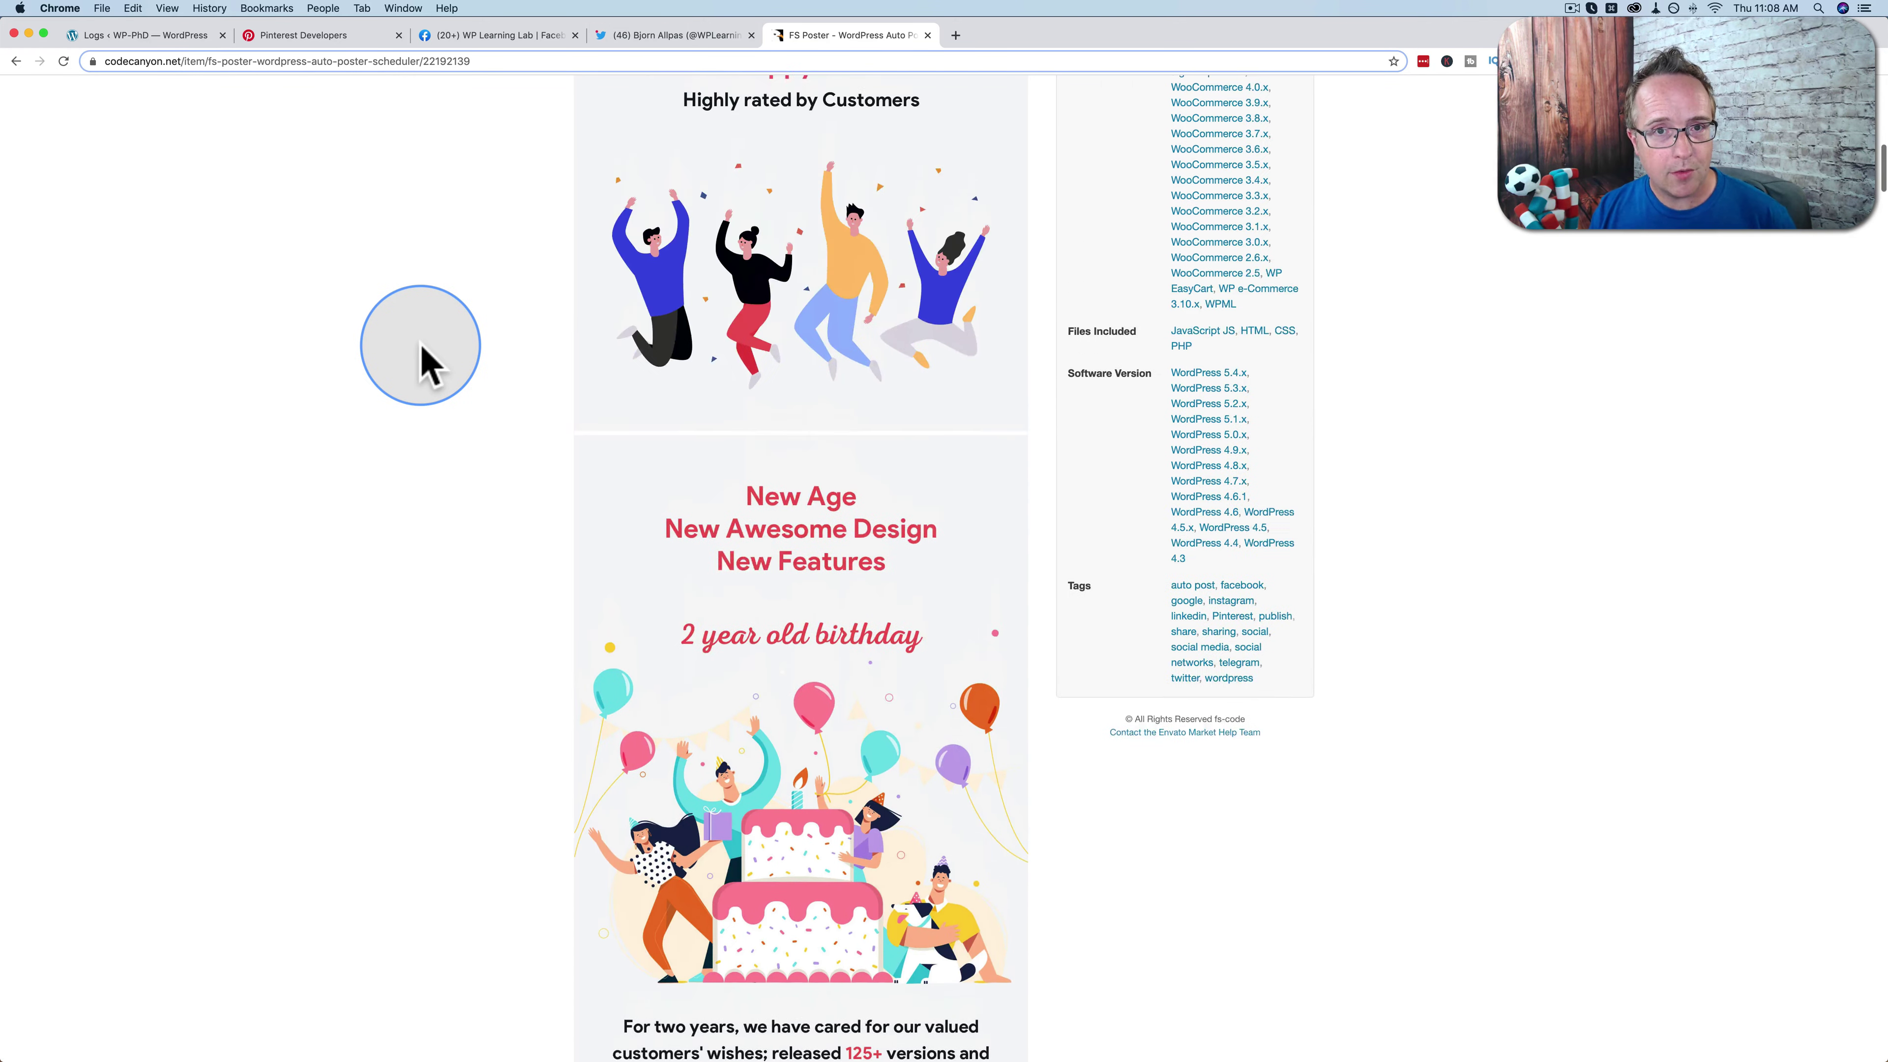
scroll(421, 350, up, 12)
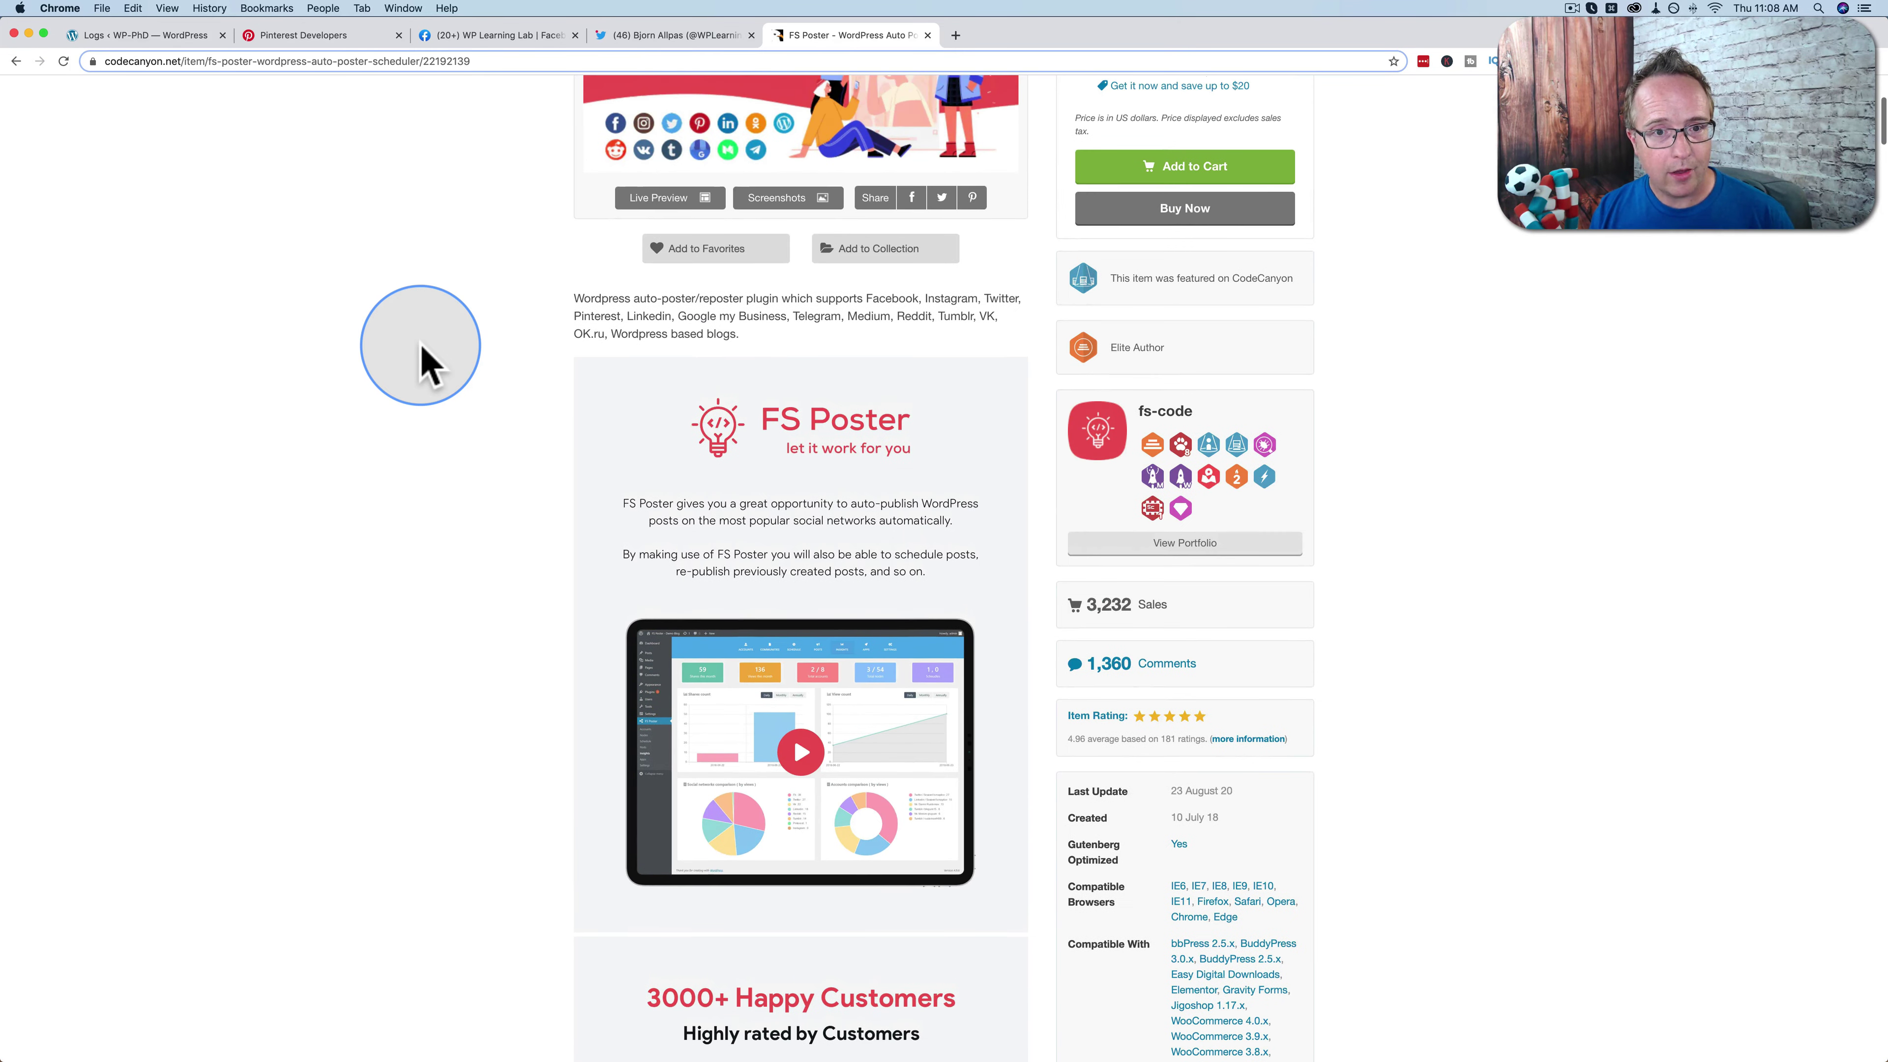
scroll(422, 346, up, 5)
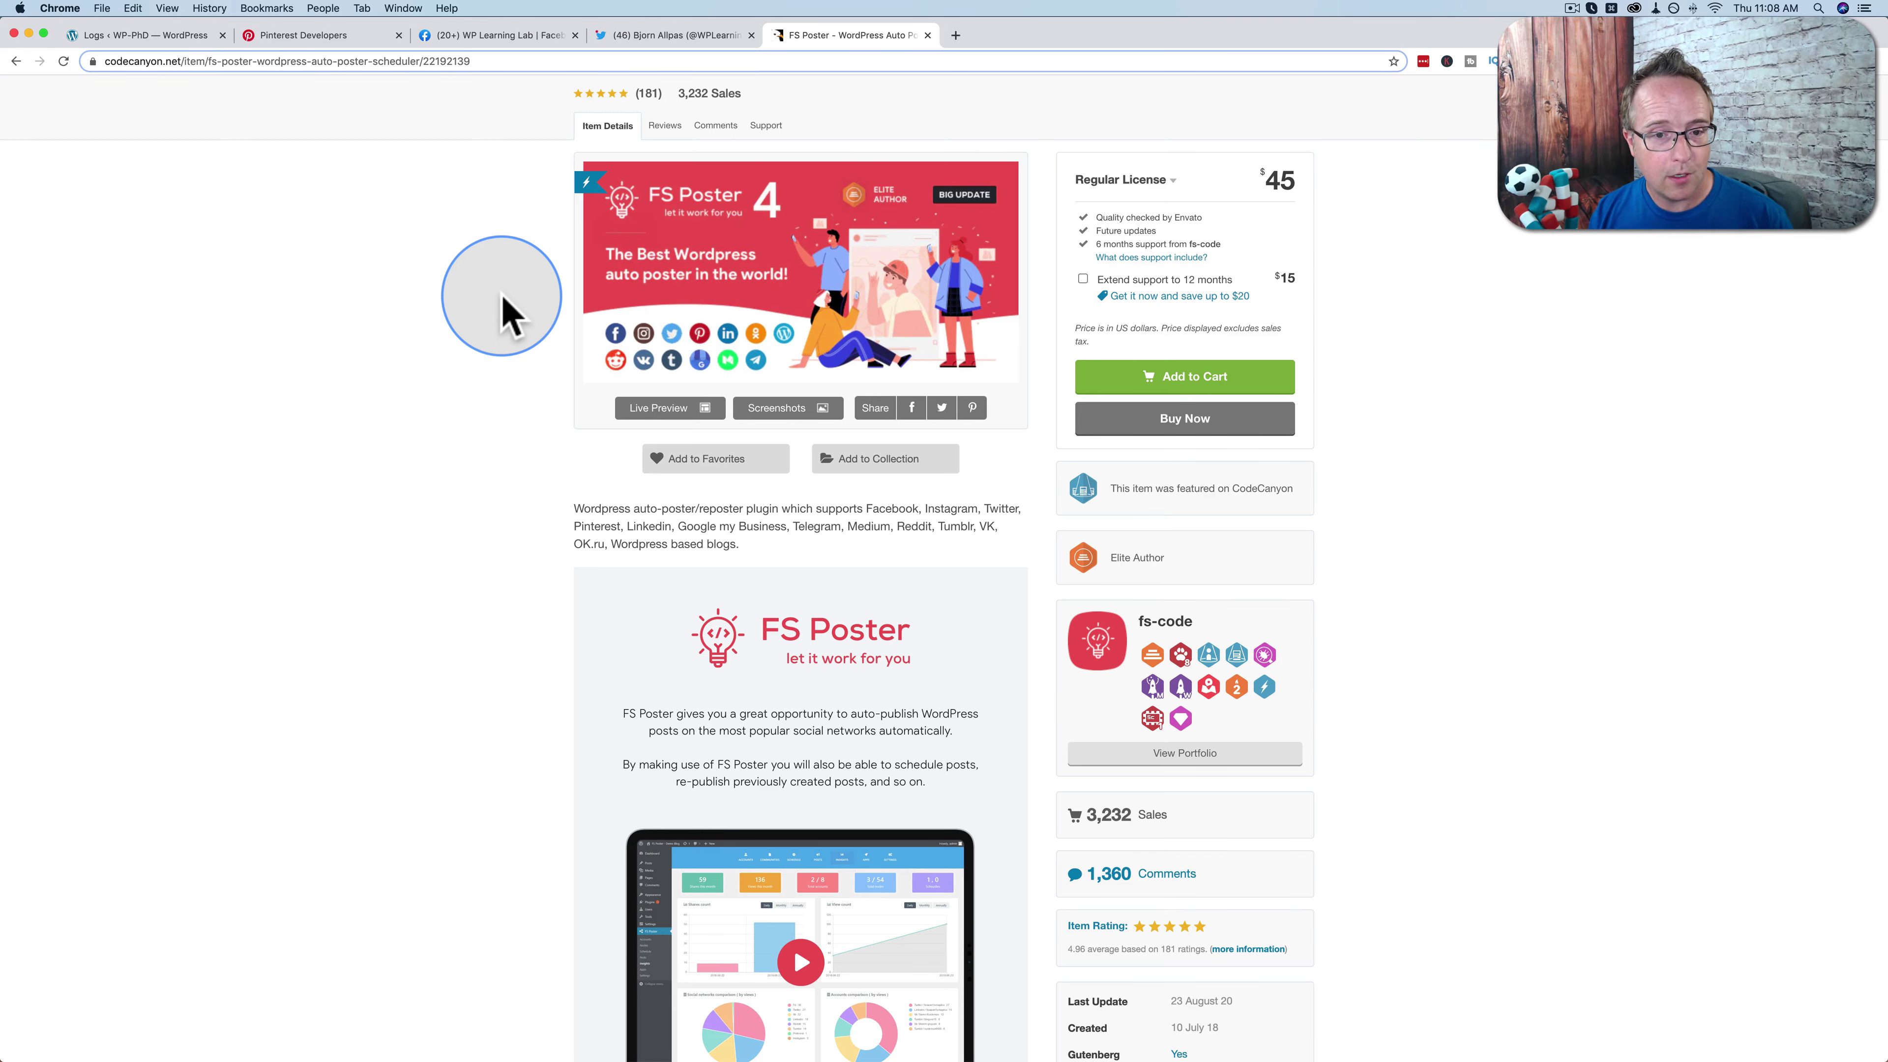
Review the Direct Share accounts in WordPress, filtering to Facebook and then back to all networks.
click(138, 35)
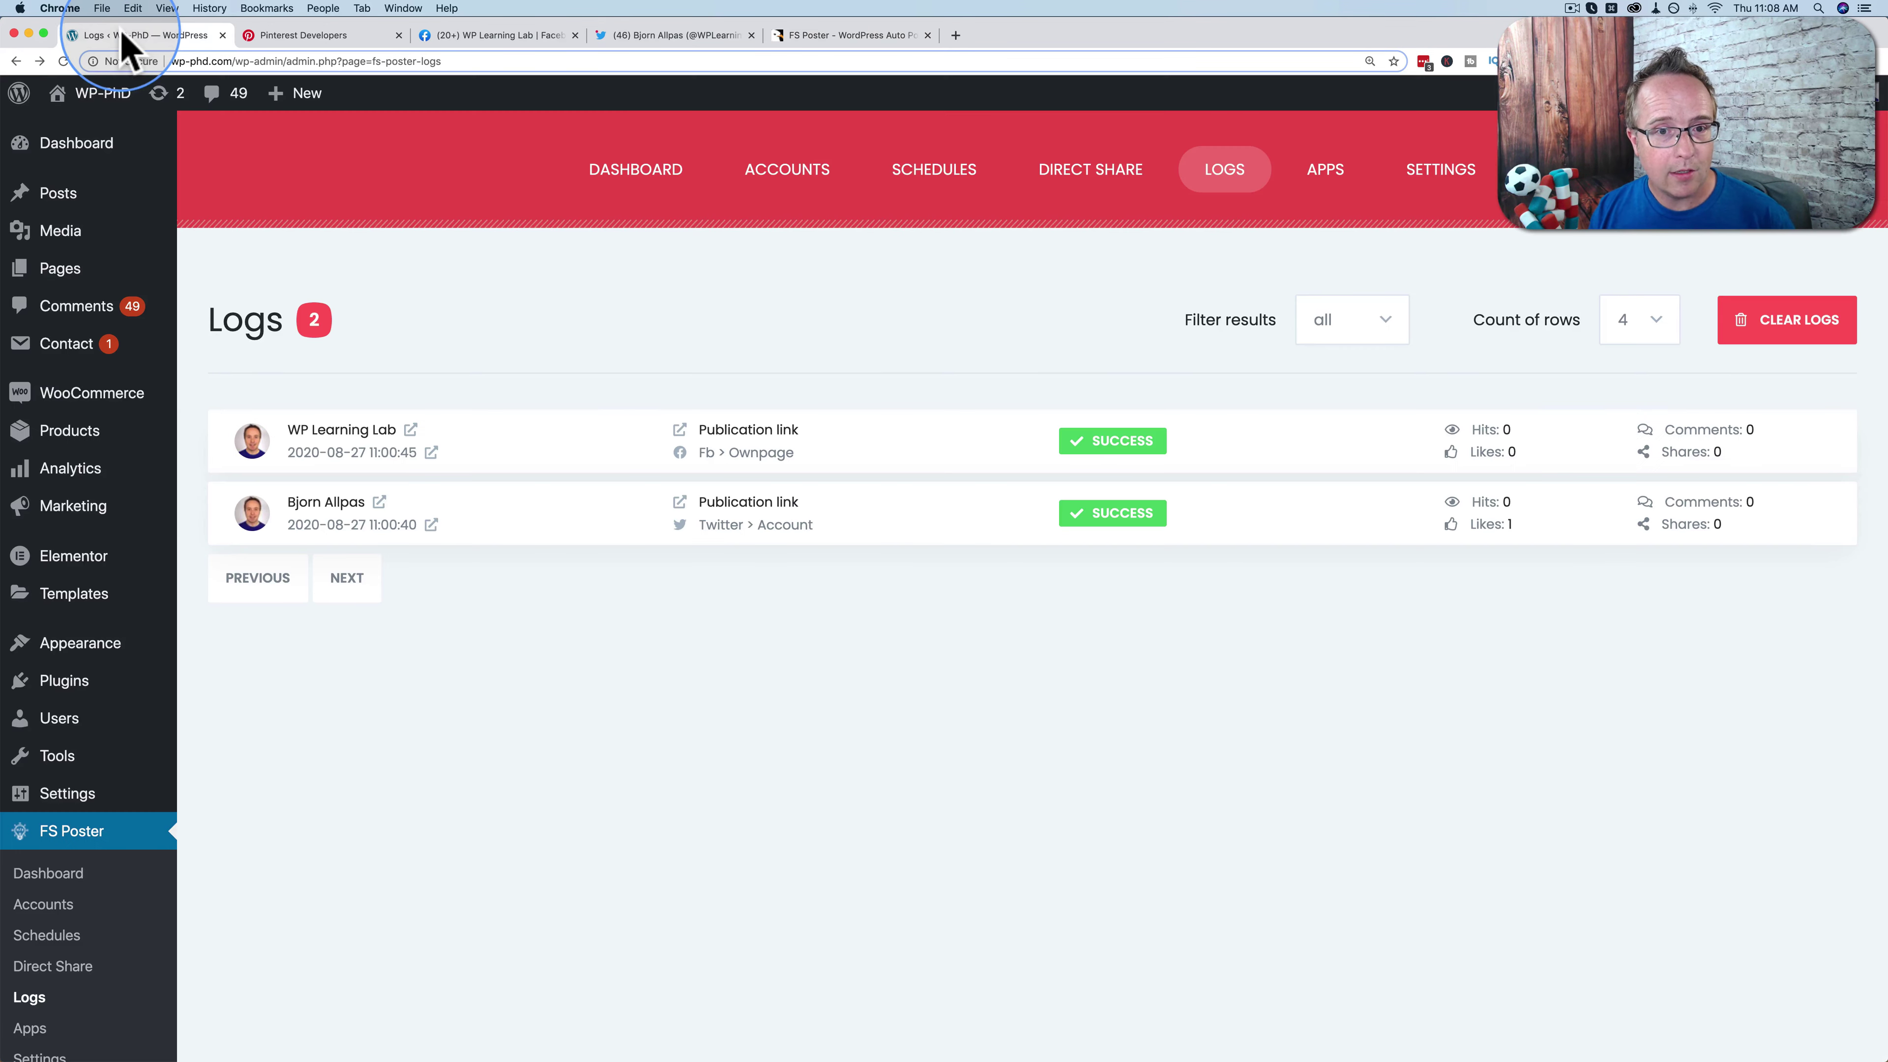
click(1116, 182)
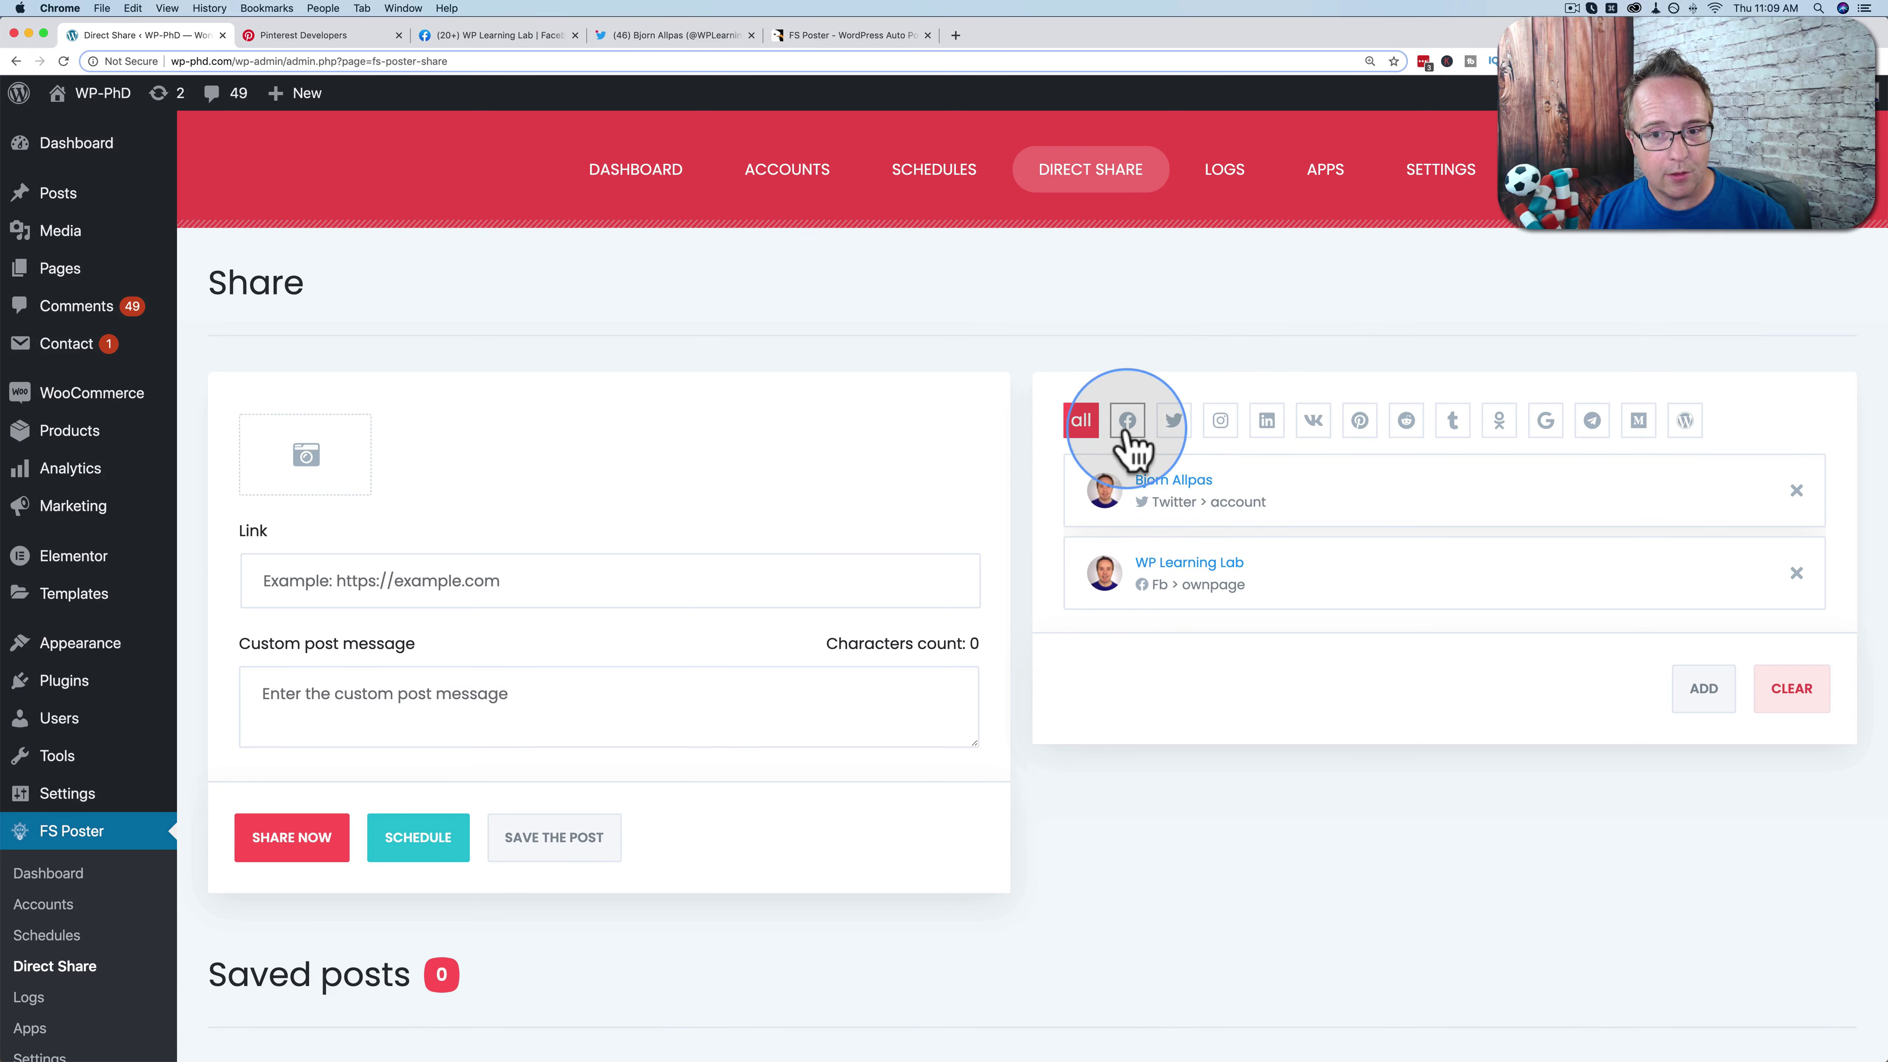
click(1127, 420)
click(1081, 421)
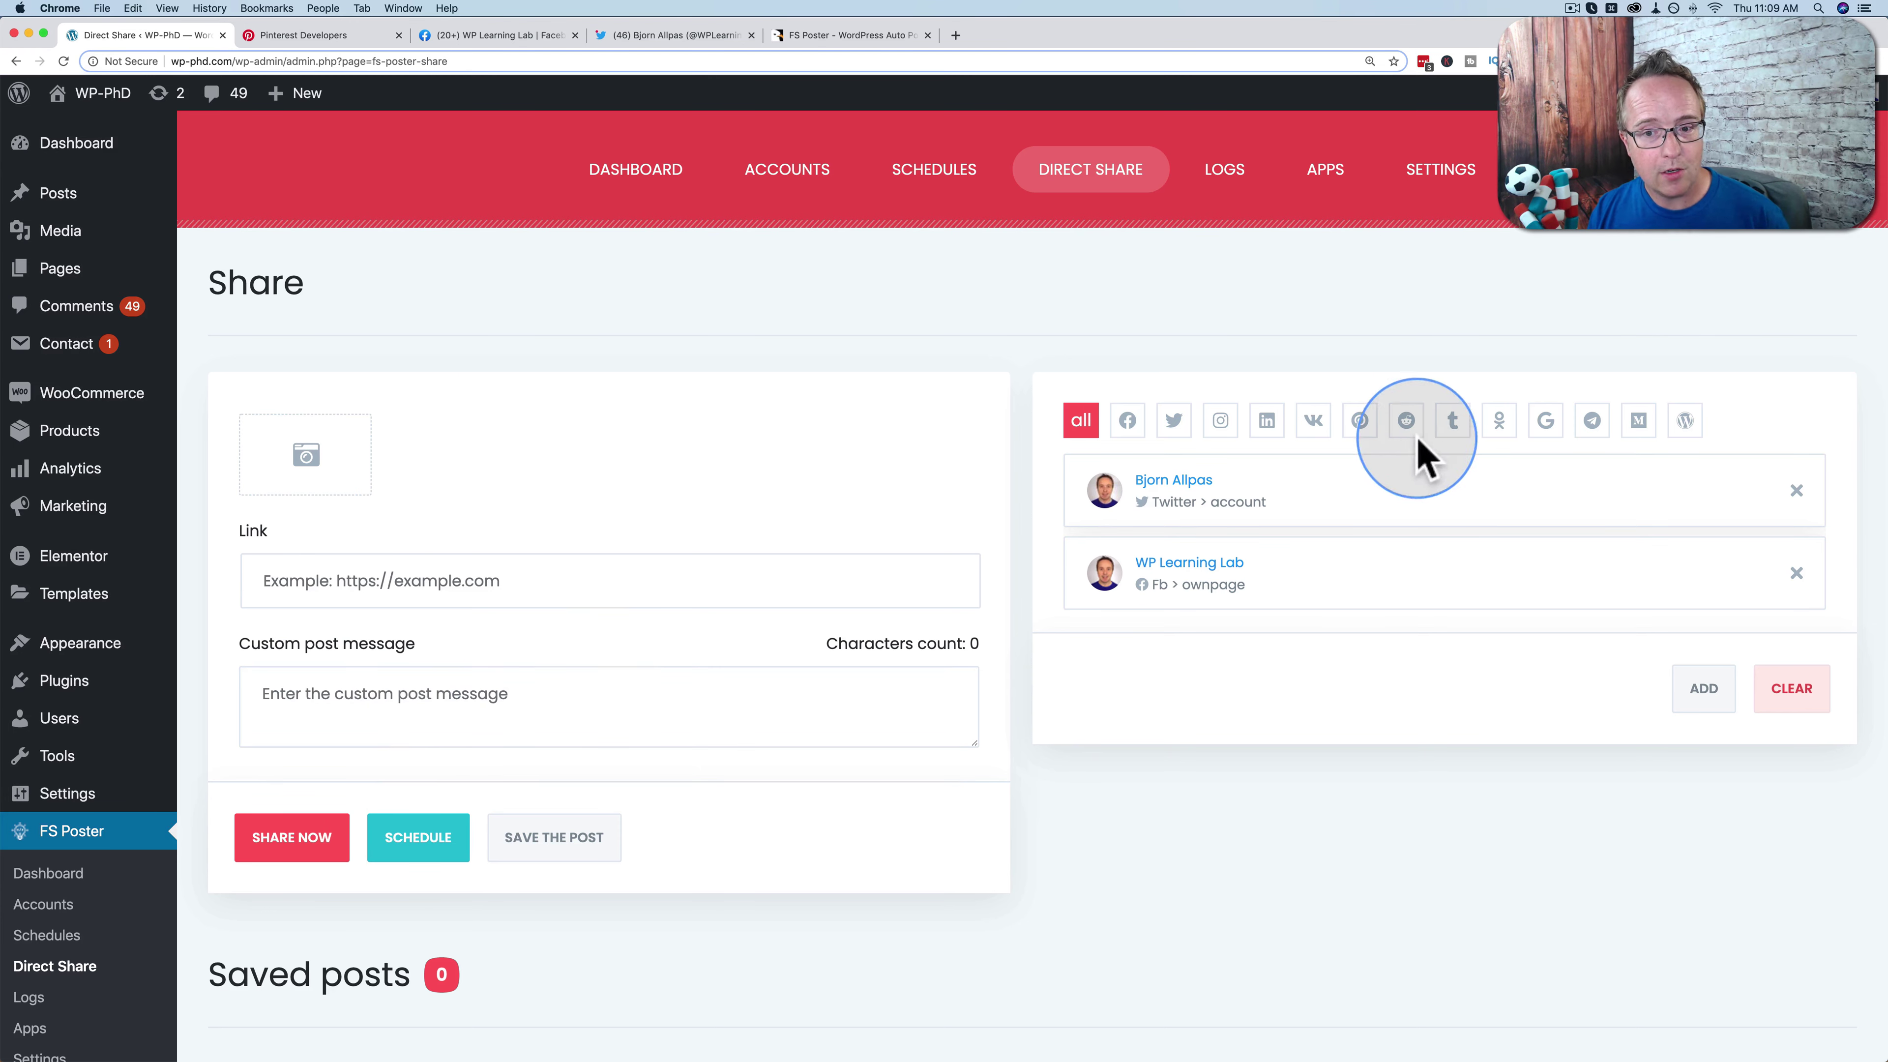
click(799, 37)
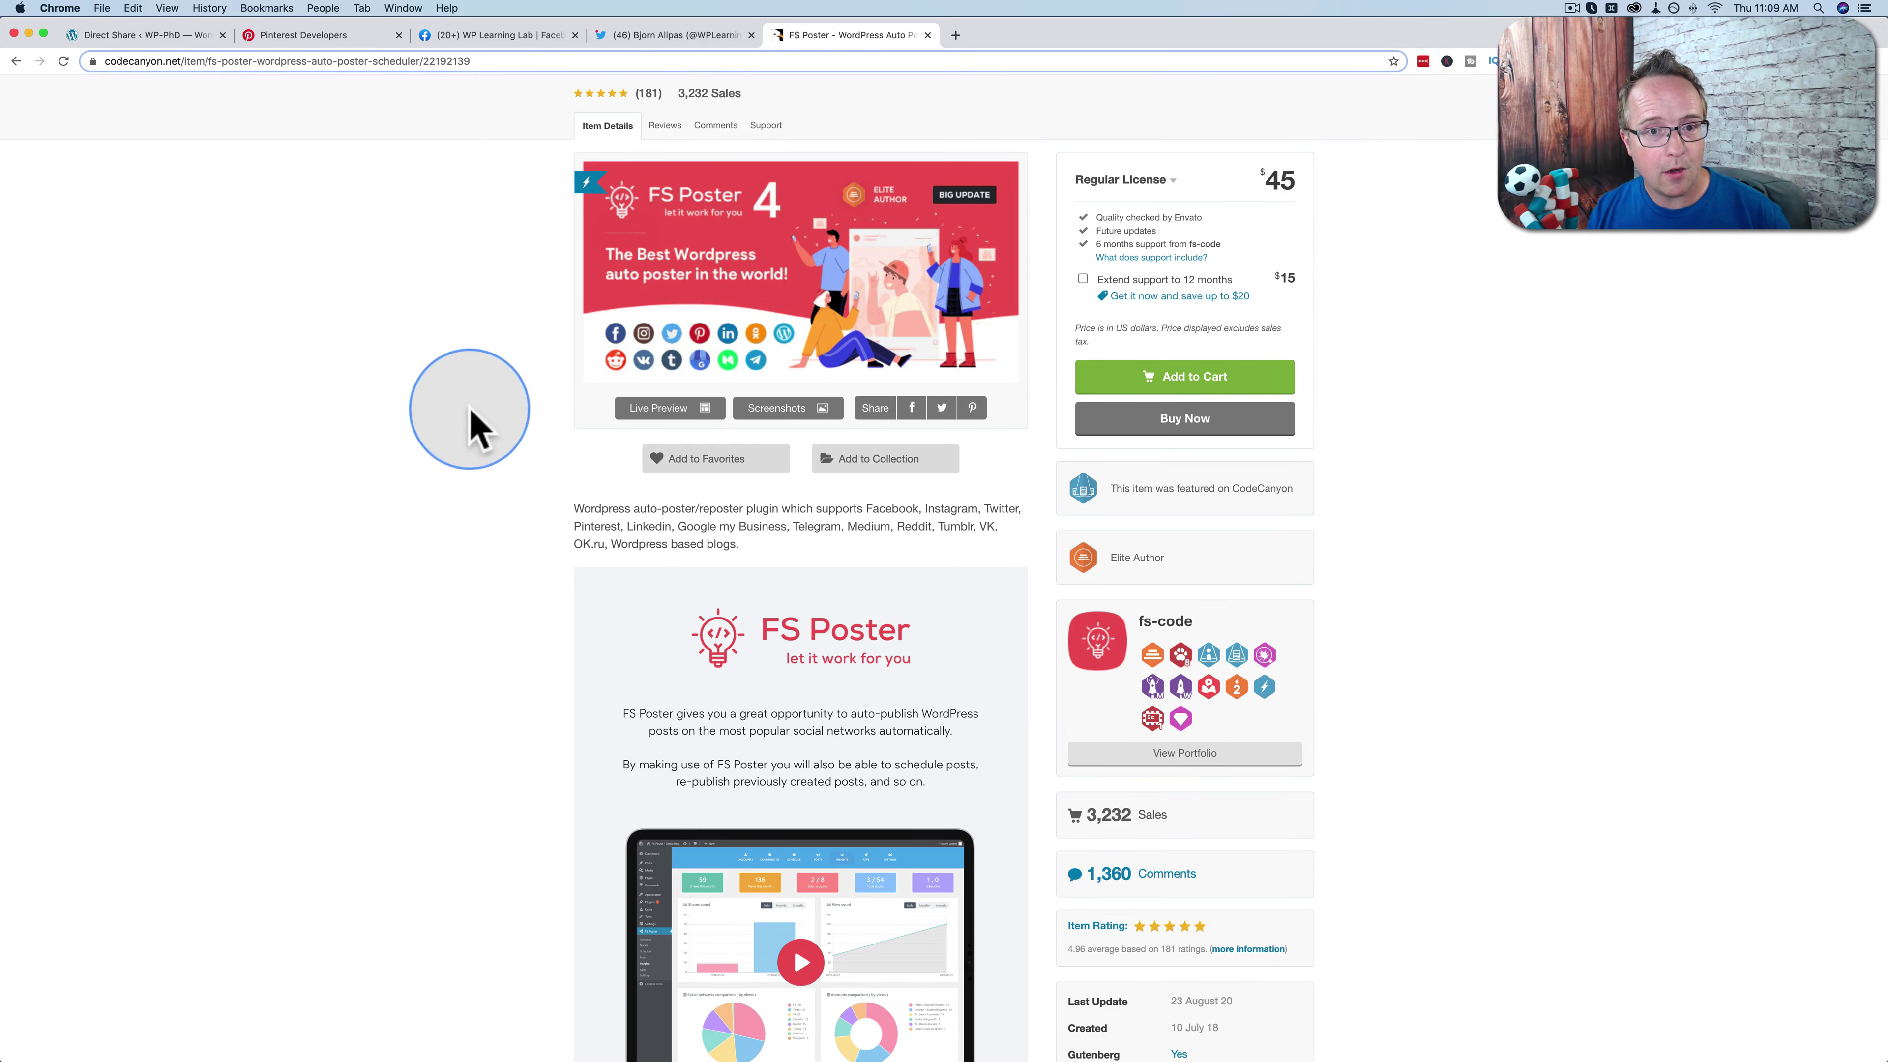